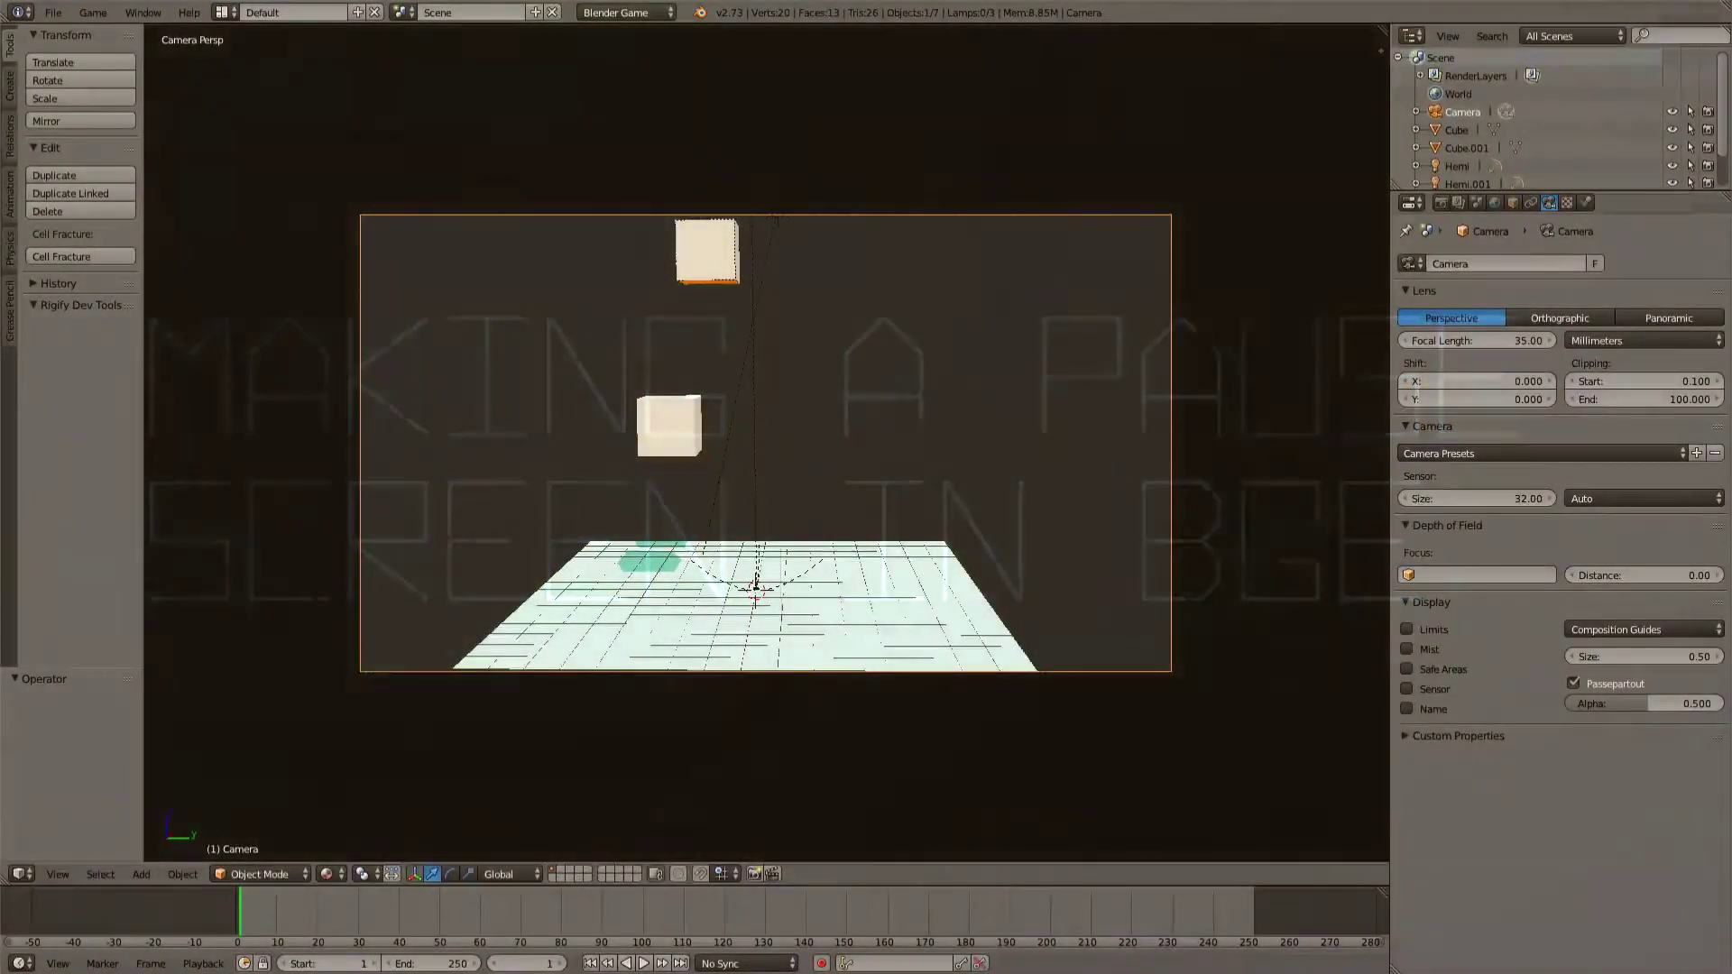
Run the game from the camera view to preview the falling cube, and return to editing
{"action": "scroll", "coordinate": [766, 544], "scroll_direction": "up", "scroll_amount": 2}
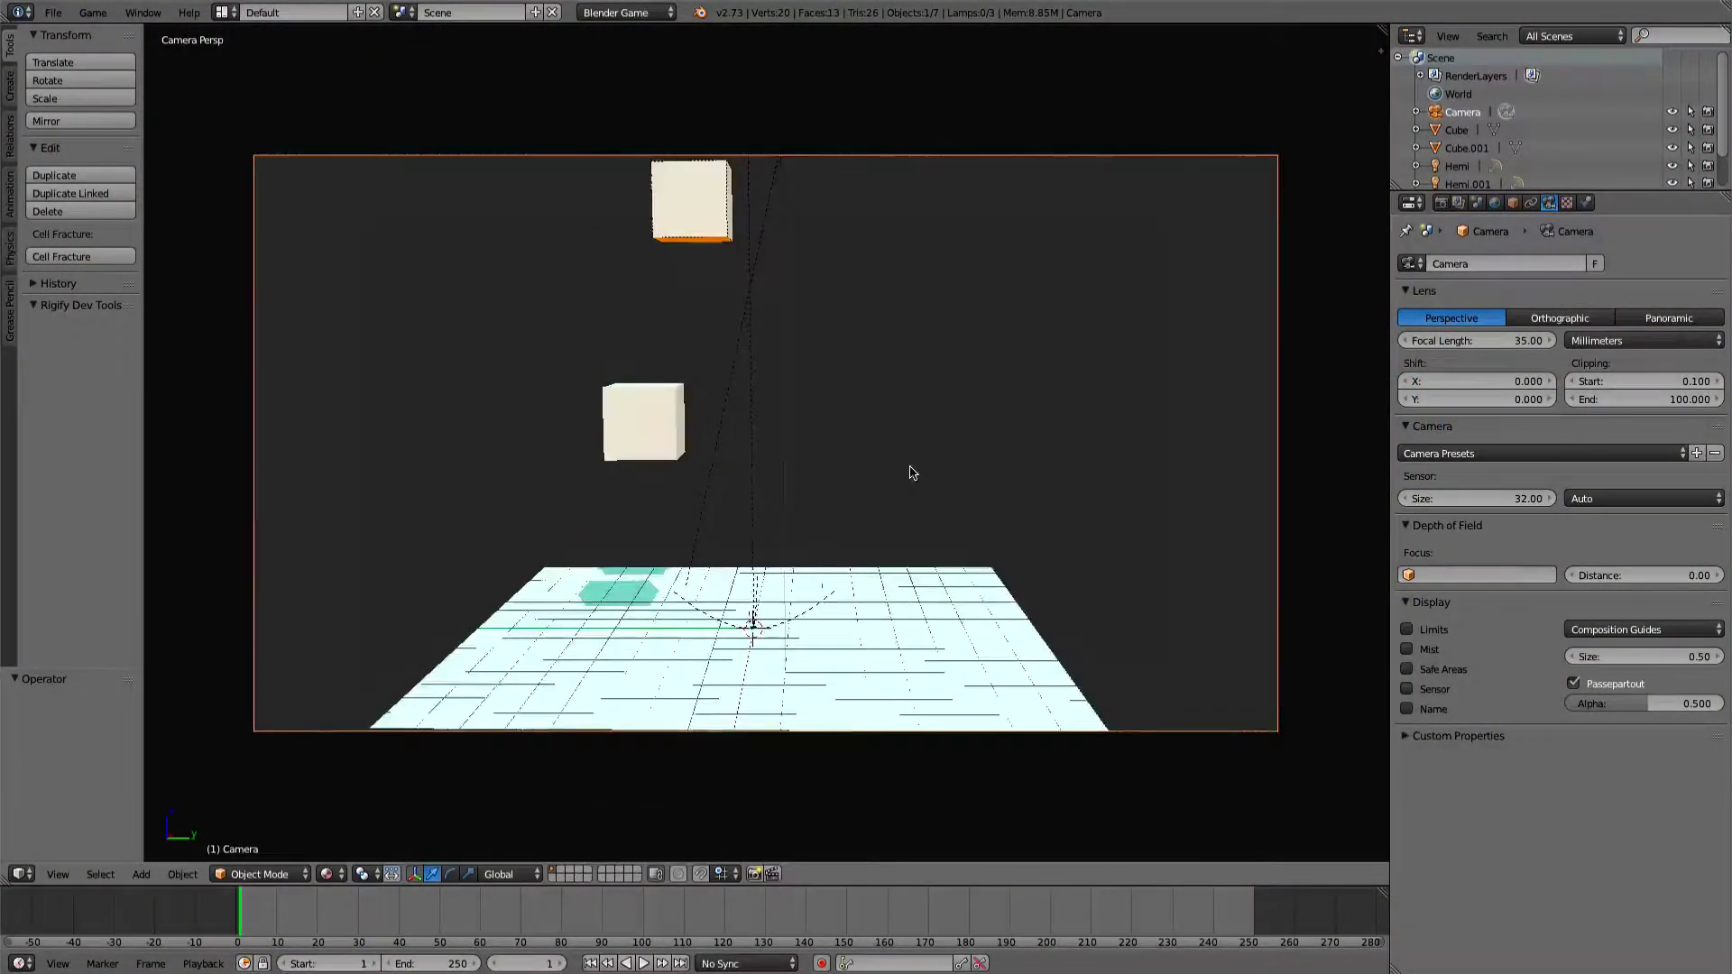
{"action": "left_click", "coordinate": [1441, 202]}
{"action": "key", "text": "p"}
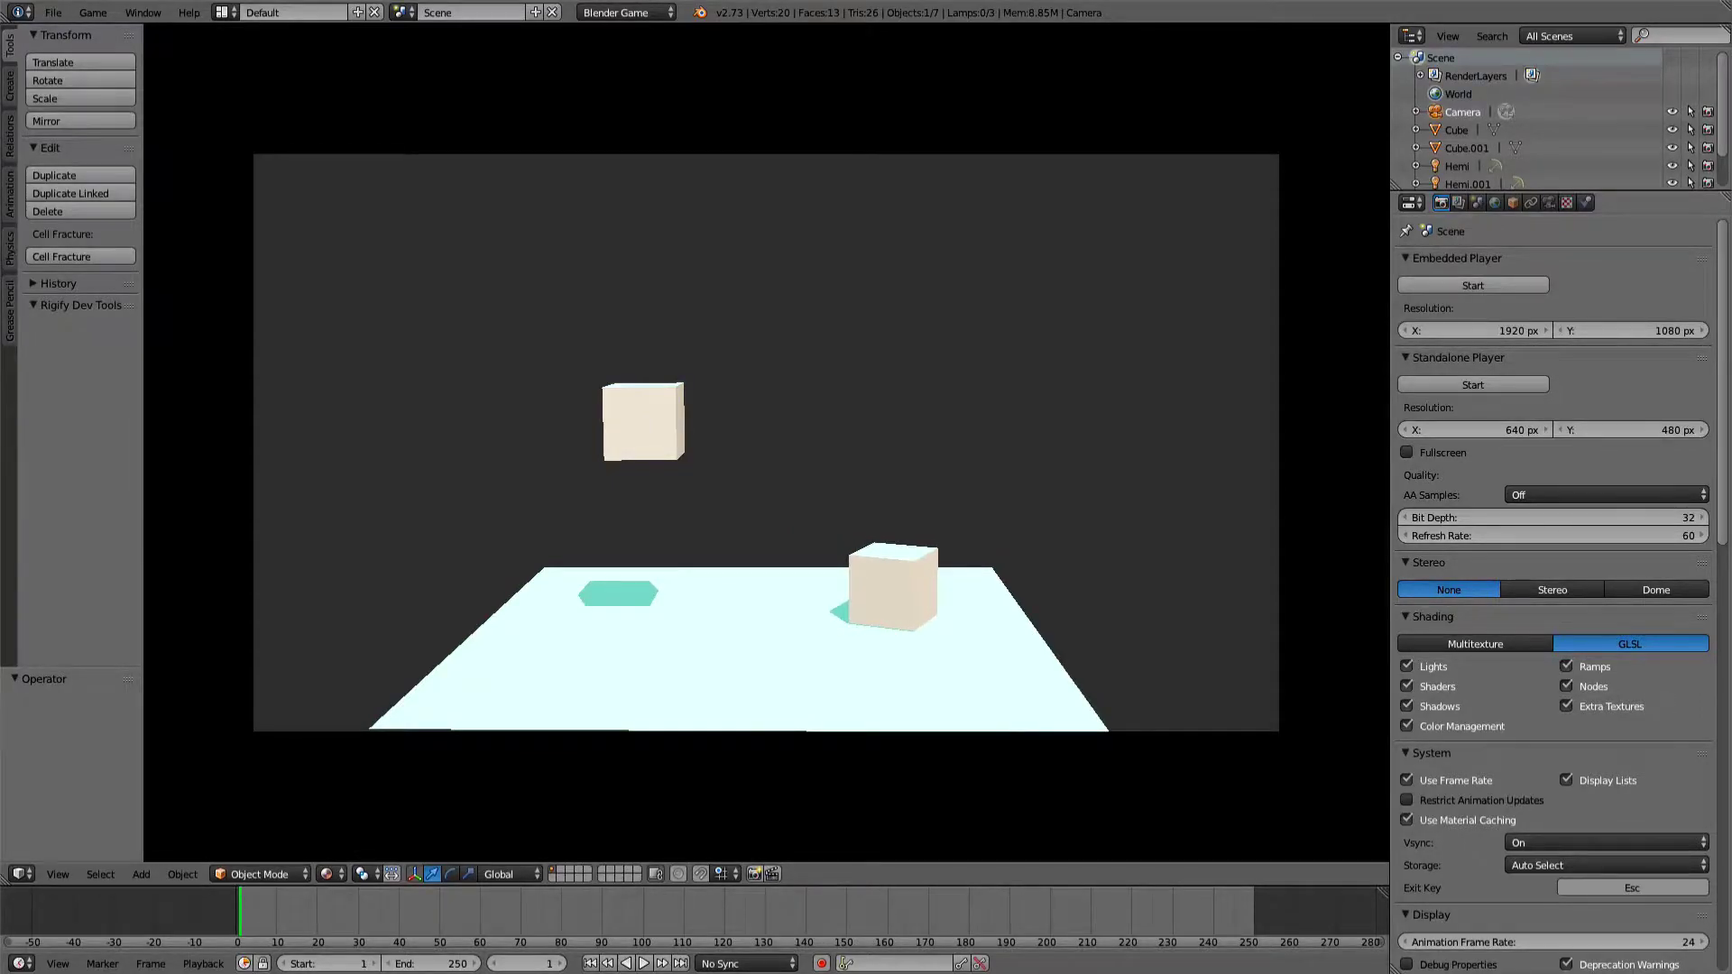
{"action": "key", "text": "Escape"}
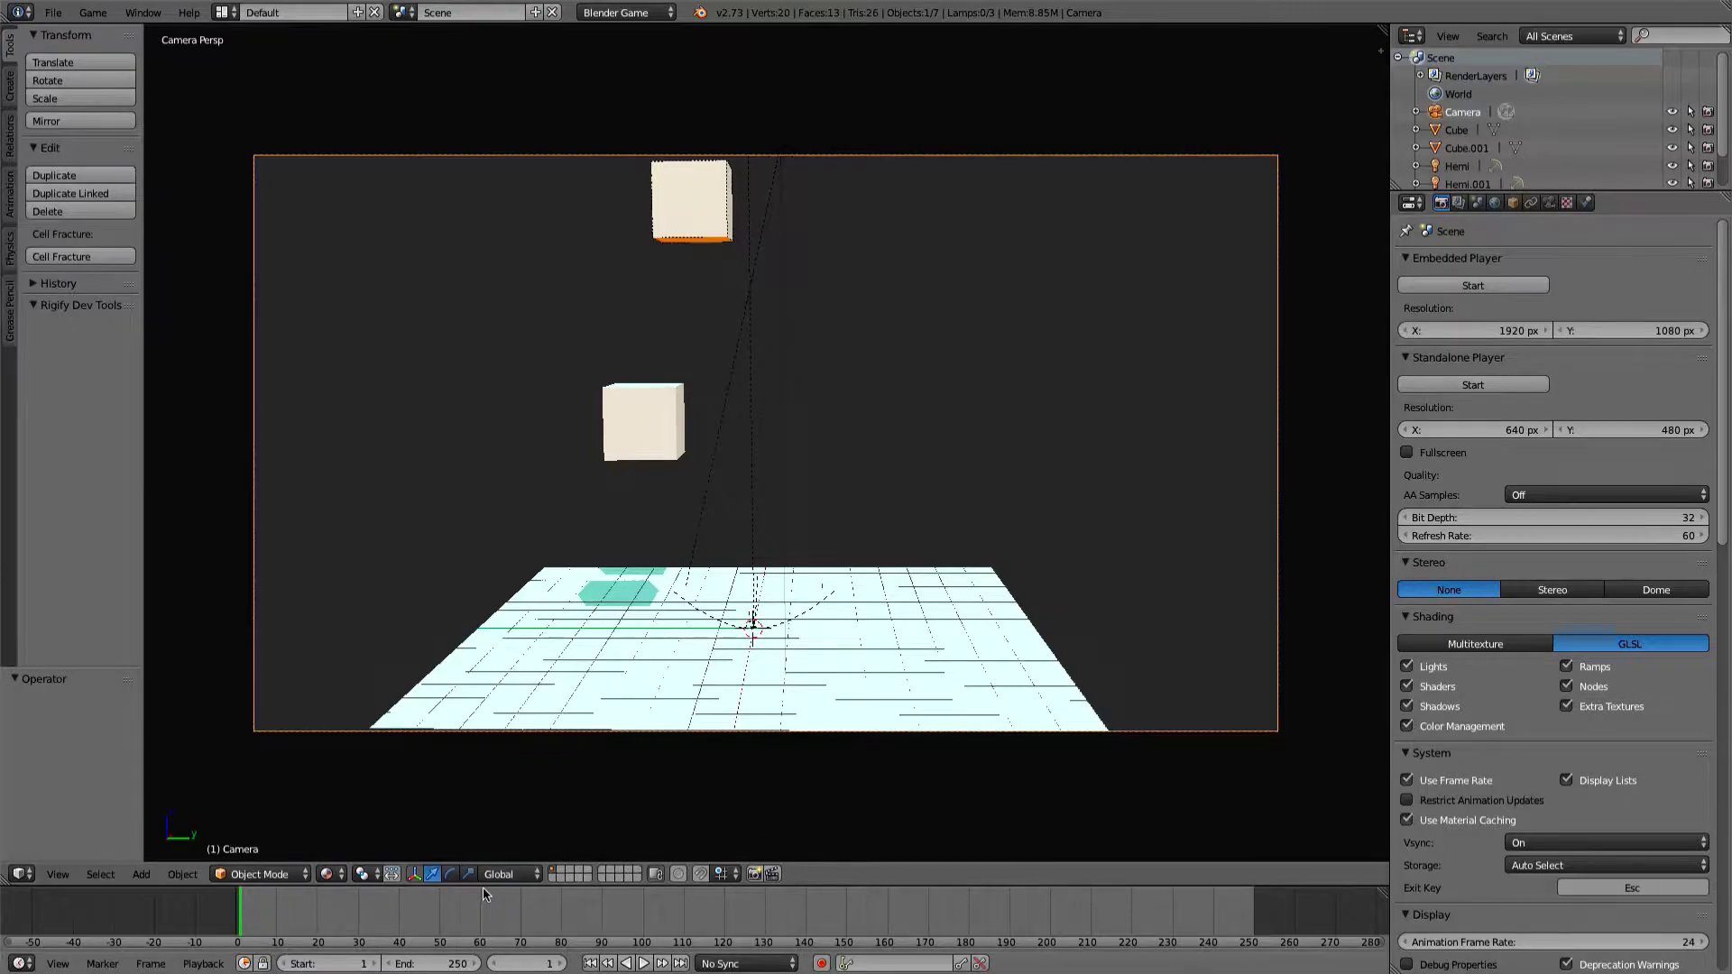
Enlarge the timeline area and change it to the Logic Editor
{"action": "left_click_drag", "start_coordinate": [478, 887], "coordinate": [438, 704]}
{"action": "left_click", "coordinate": [21, 964]}
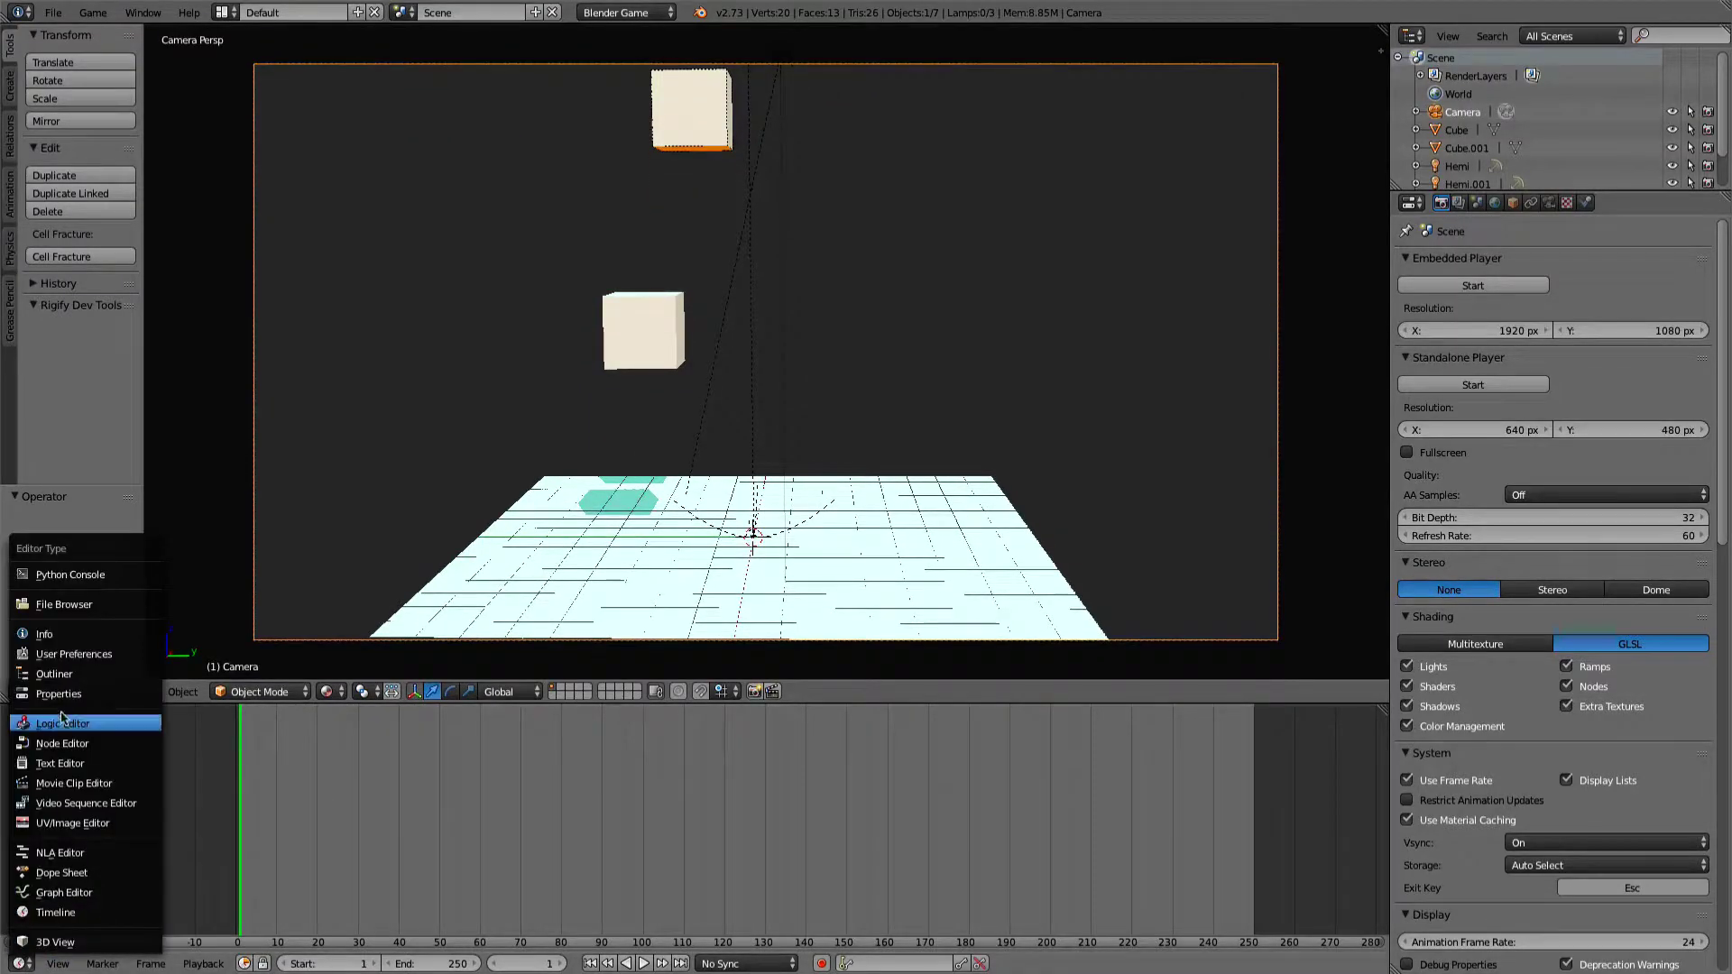
{"action": "left_click", "coordinate": [62, 720]}
Set the game's animation frame rate to 60
{"action": "scroll", "coordinate": [1484, 826], "scroll_direction": "down", "scroll_amount": 4}
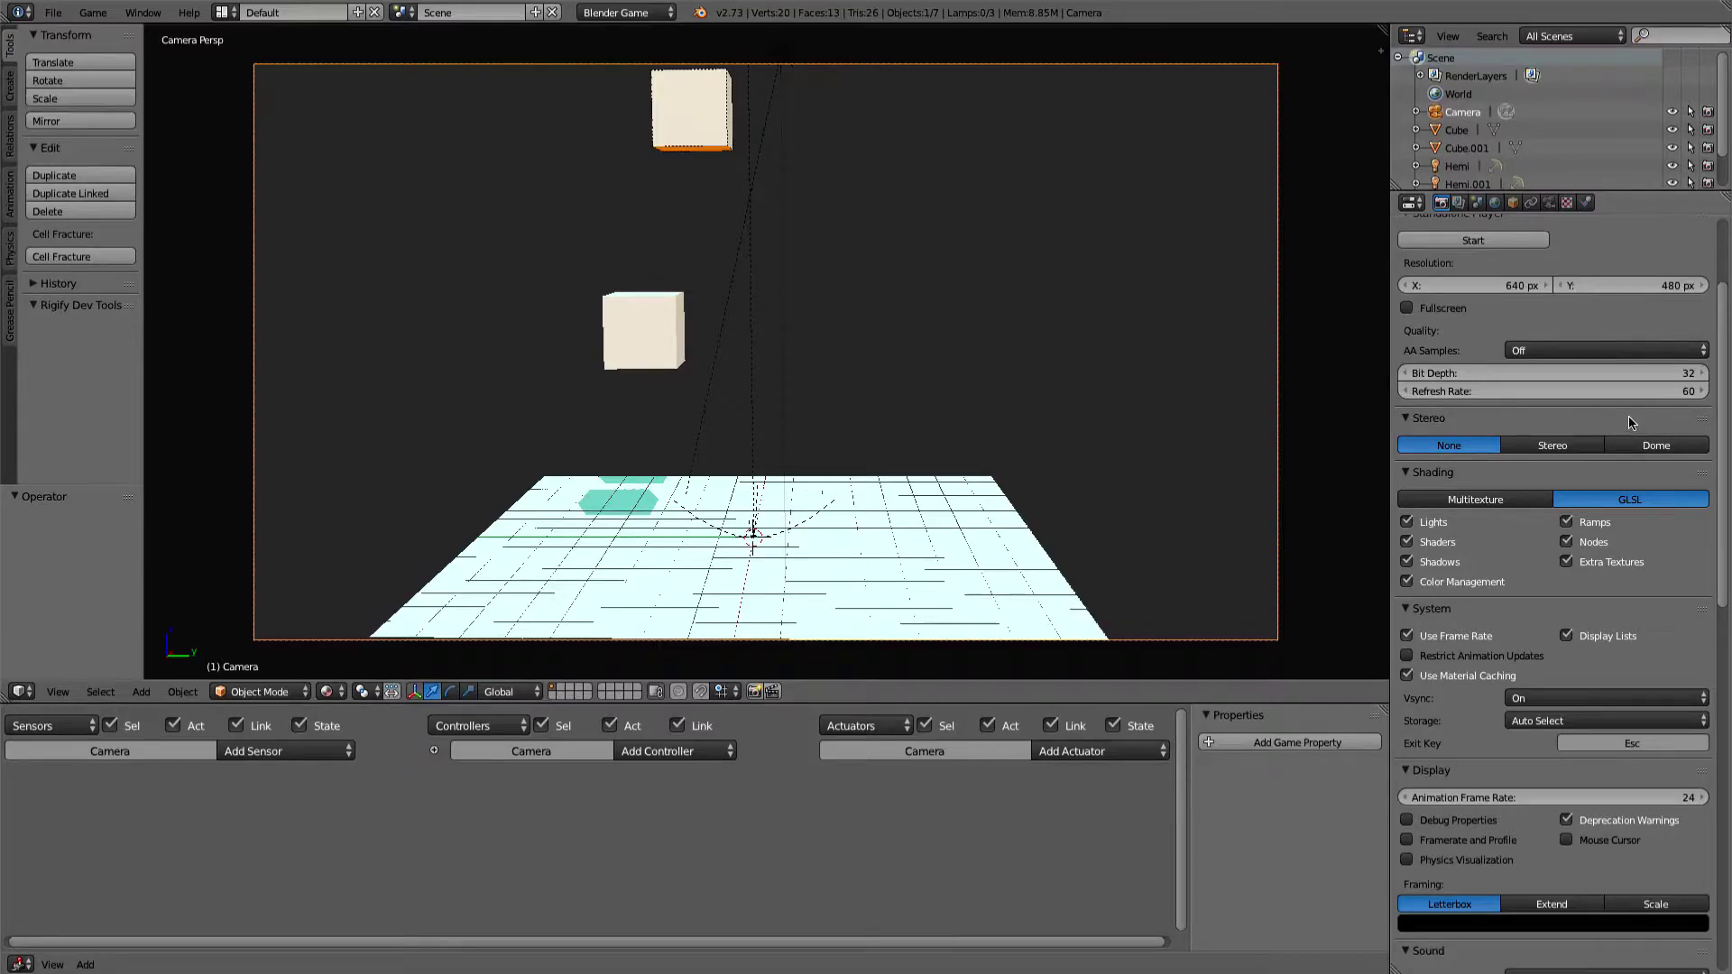
{"action": "left_click", "coordinate": [1616, 797]}
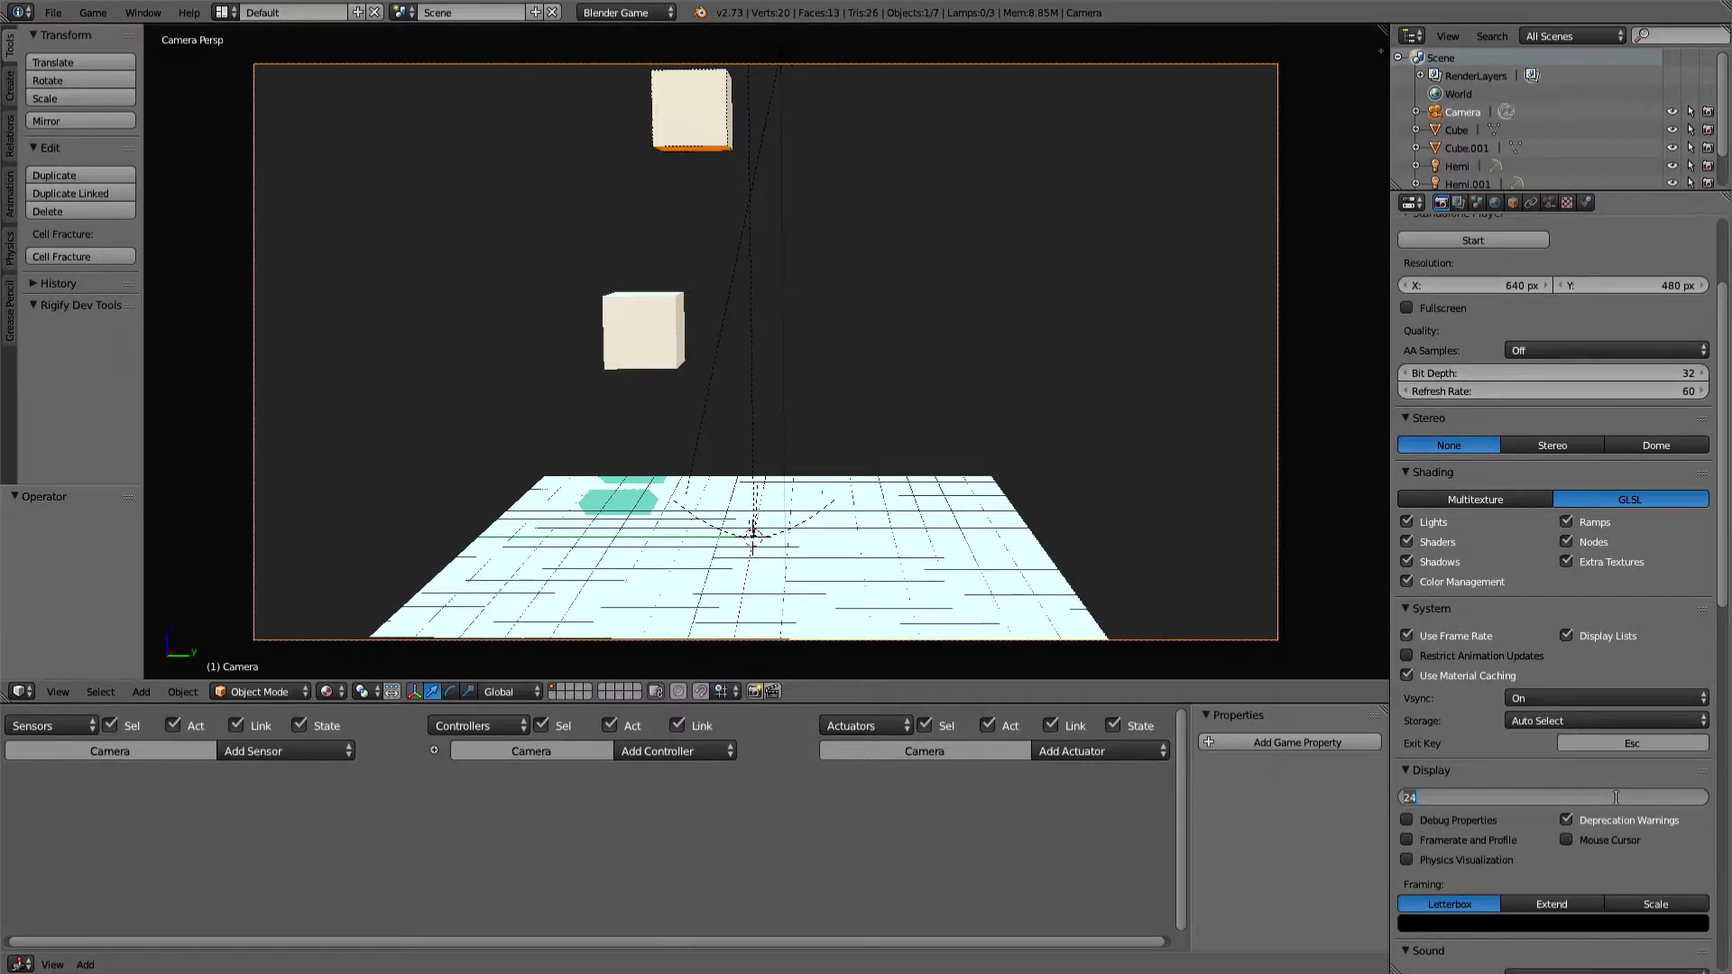
{"action": "type", "text": "60"}
{"action": "key", "text": "Return"}
{"action": "scroll", "coordinate": [1606, 794], "scroll_direction": "up", "scroll_amount": 4}
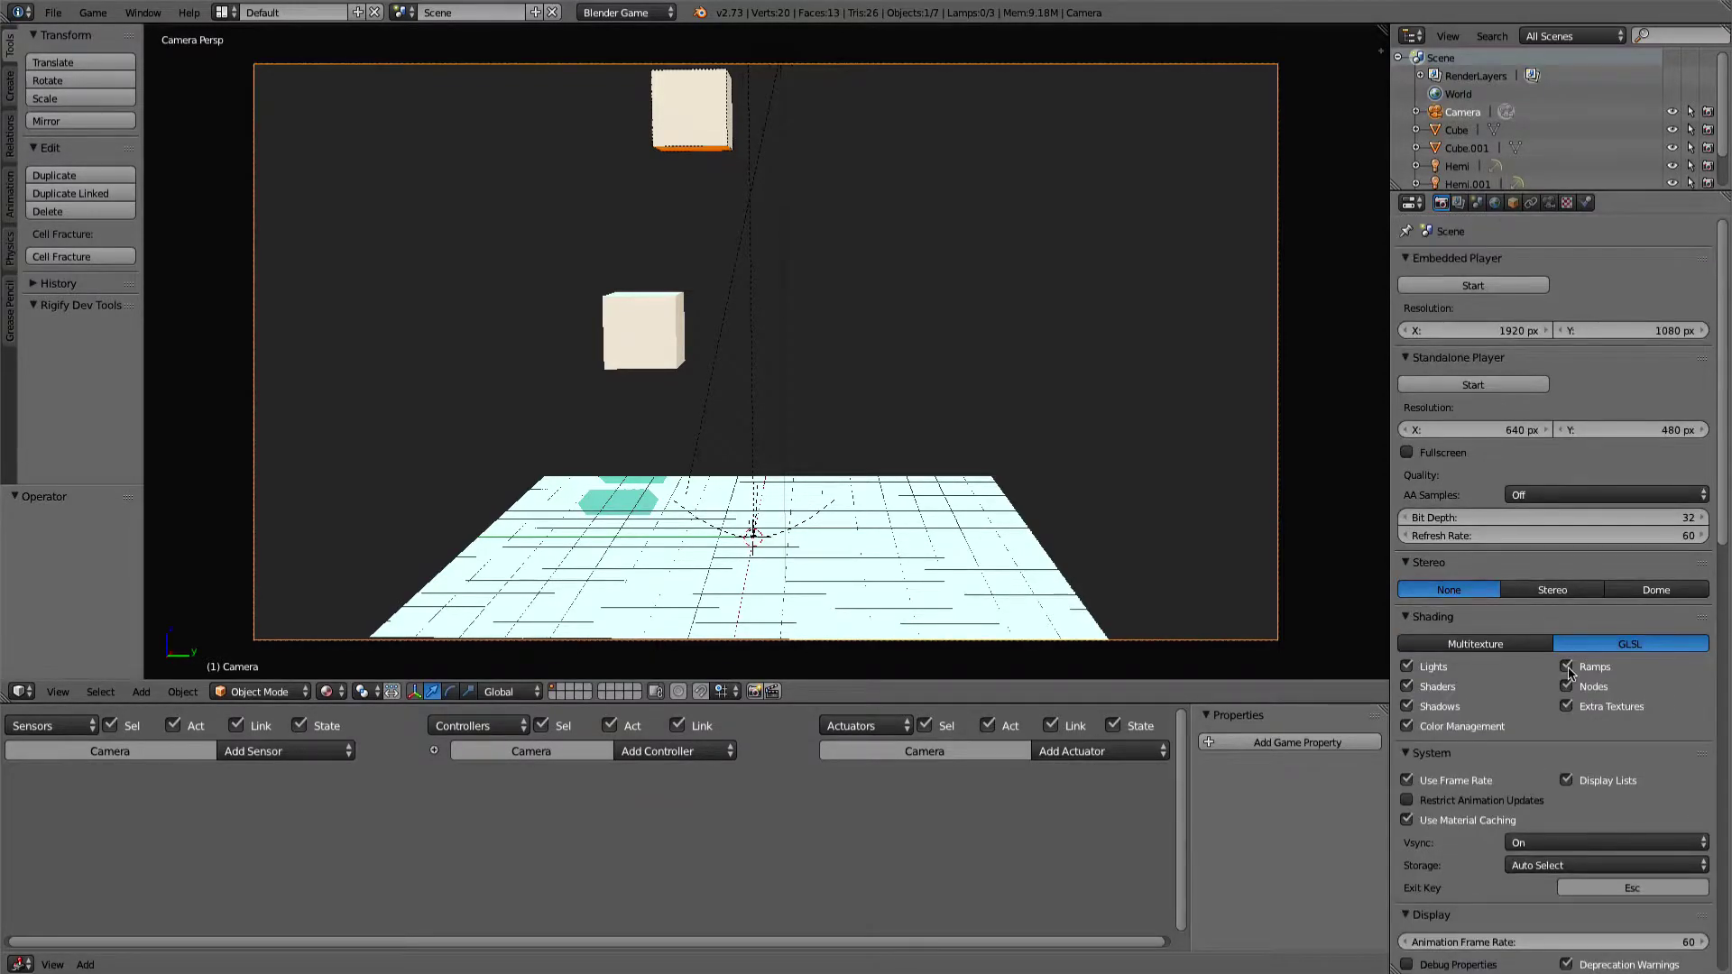
Make more room for the logic bricks, and add a Keyboard sensor to the camera that reacts to the F key
{"action": "left_click_drag", "start_coordinate": [847, 704], "coordinate": [848, 614]}
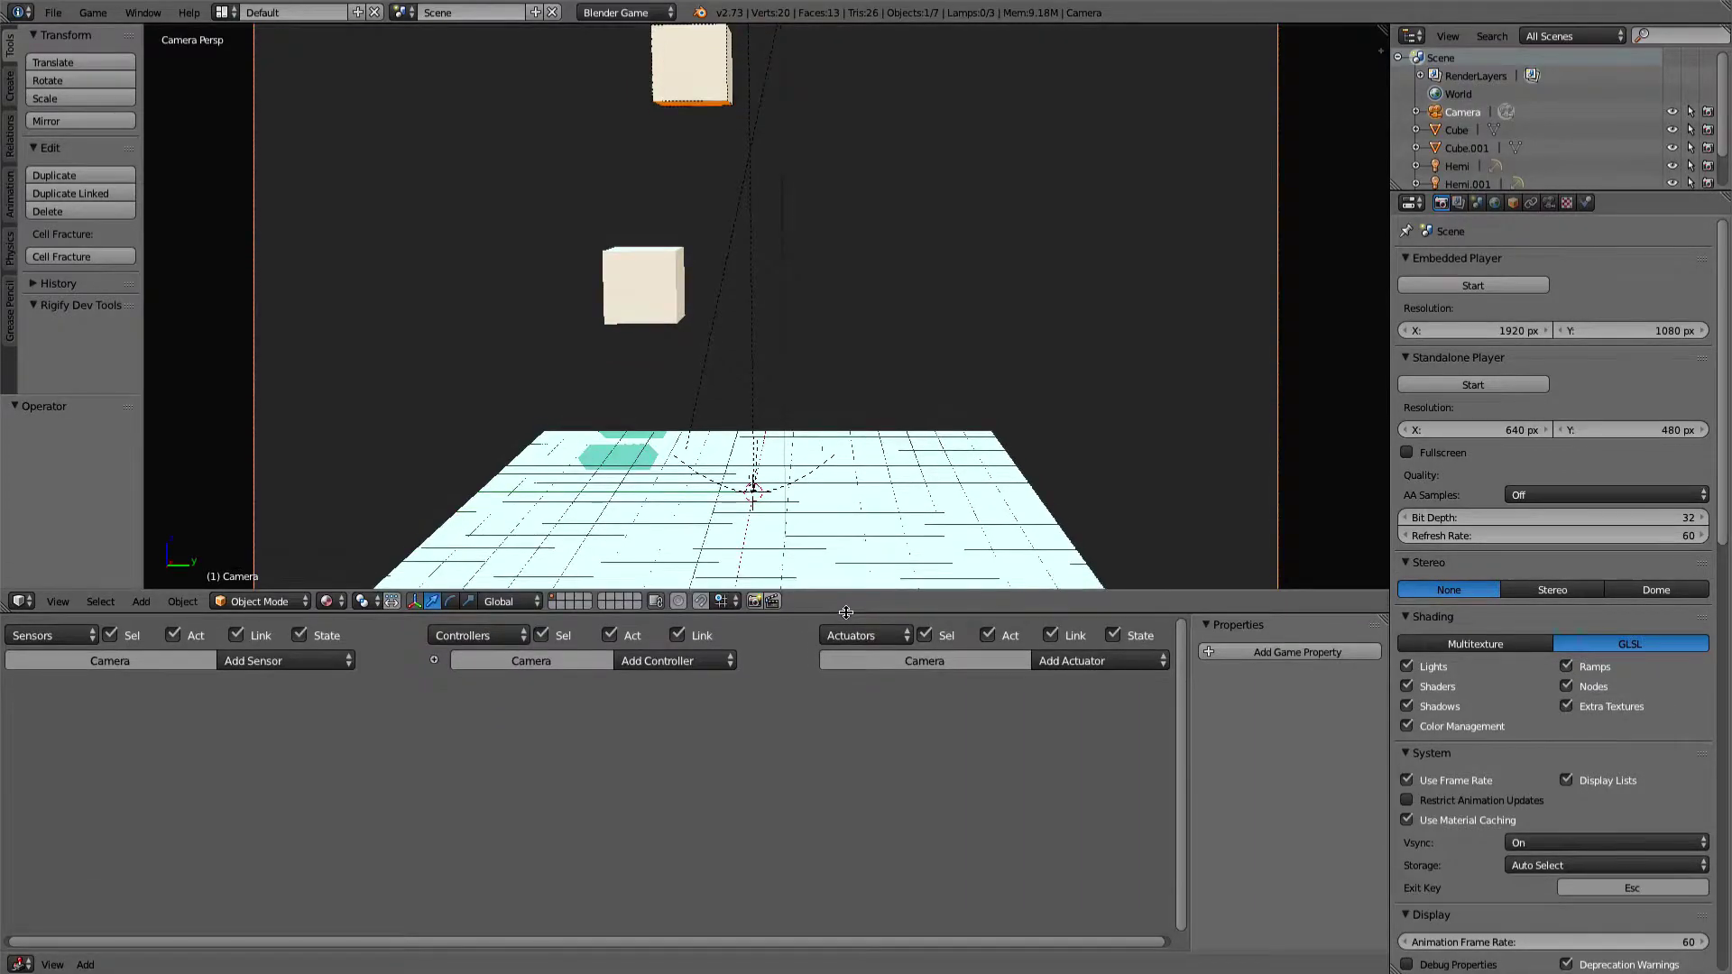
{"action": "scroll", "coordinate": [999, 92], "scroll_direction": "down", "scroll_amount": 3}
{"action": "scroll", "coordinate": [999, 93], "scroll_direction": "up", "scroll_amount": 1}
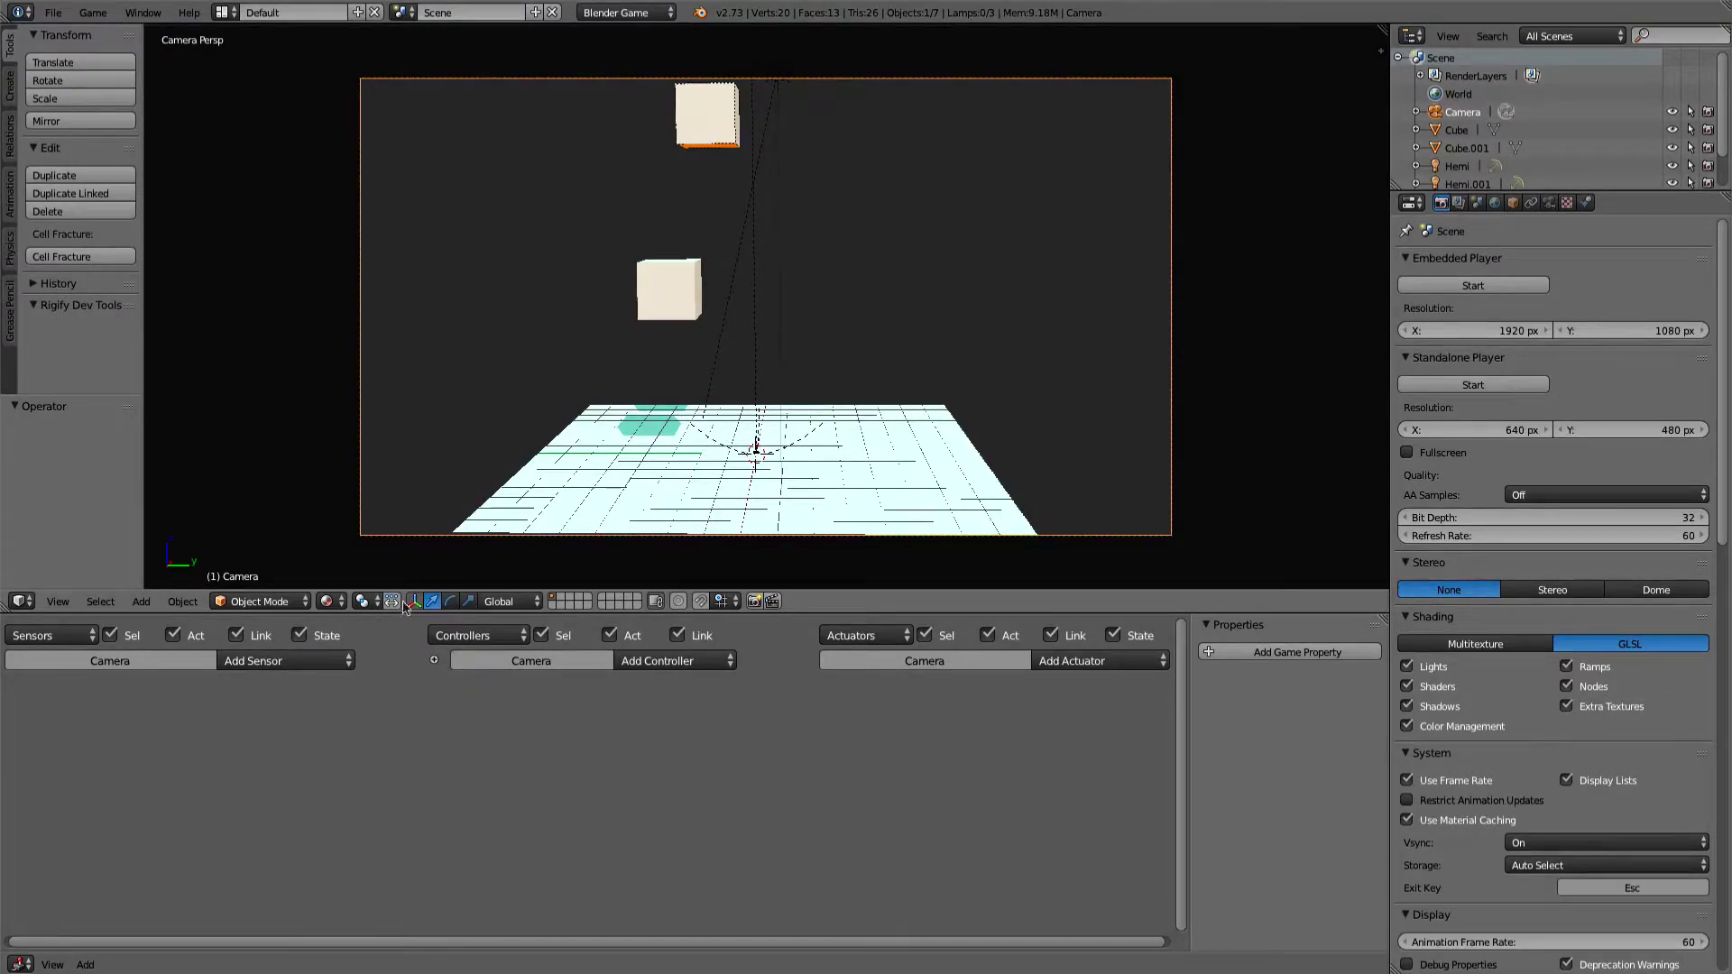
{"action": "left_click", "coordinate": [327, 665]}
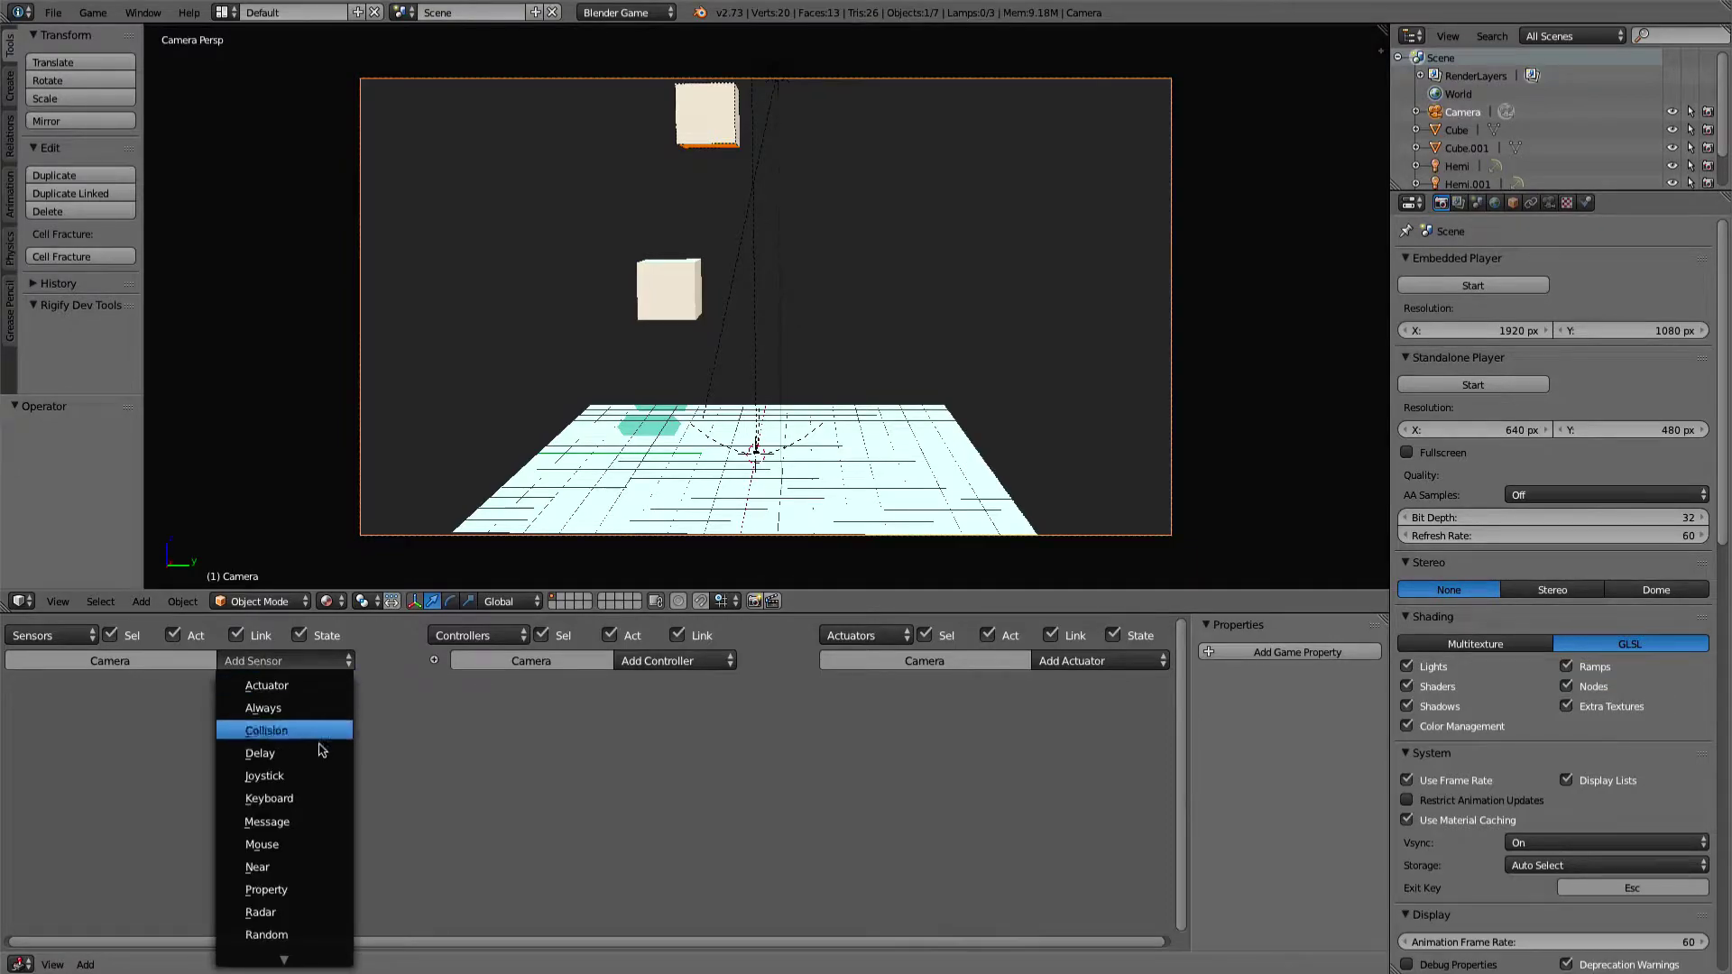
{"action": "left_click", "coordinate": [305, 787]}
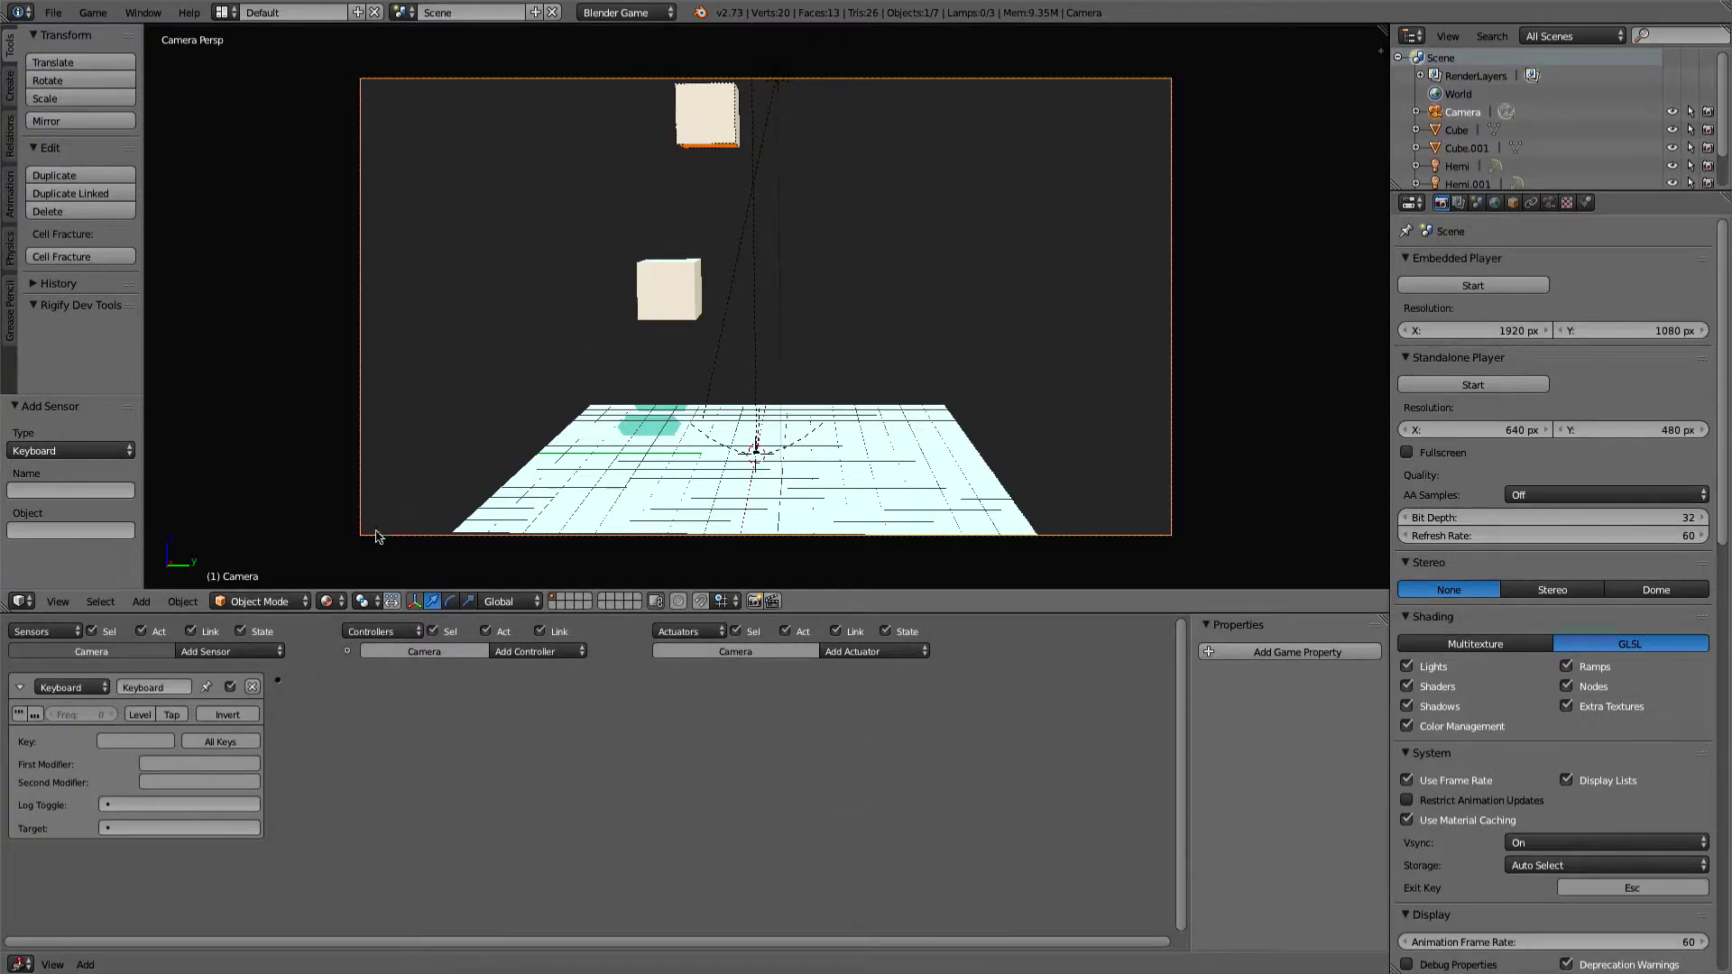
{"action": "left_click", "coordinate": [145, 738]}
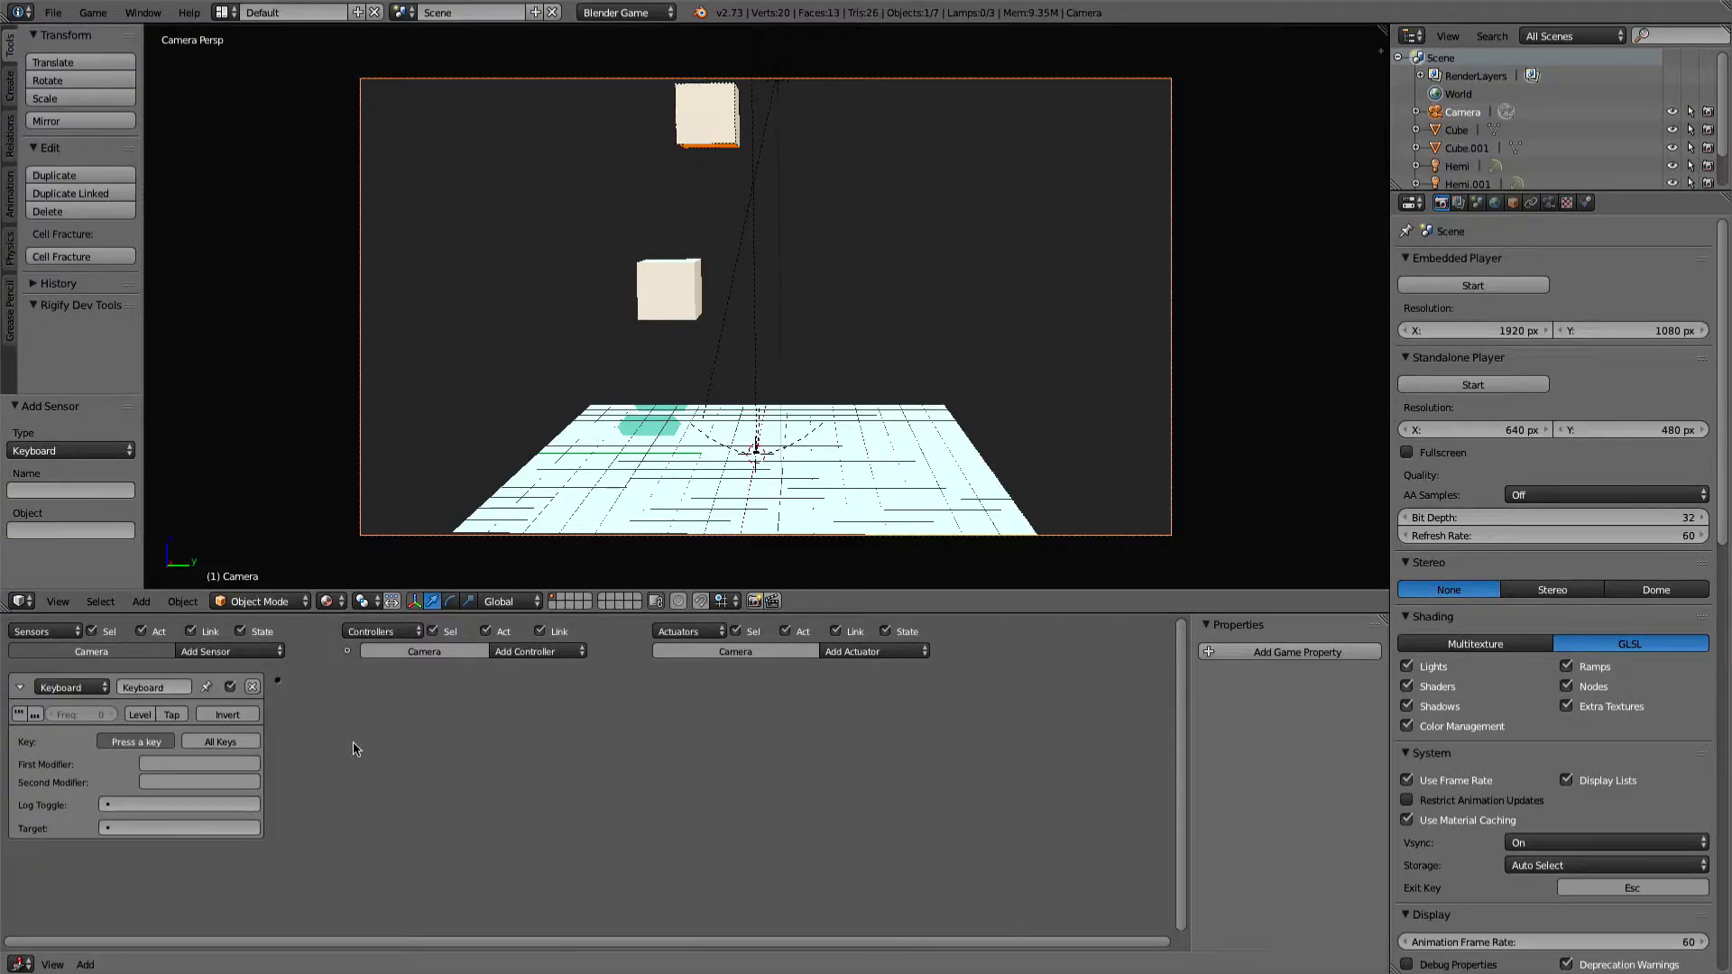
{"action": "key", "text": "f"}
{"action": "left_click", "coordinate": [874, 651]}
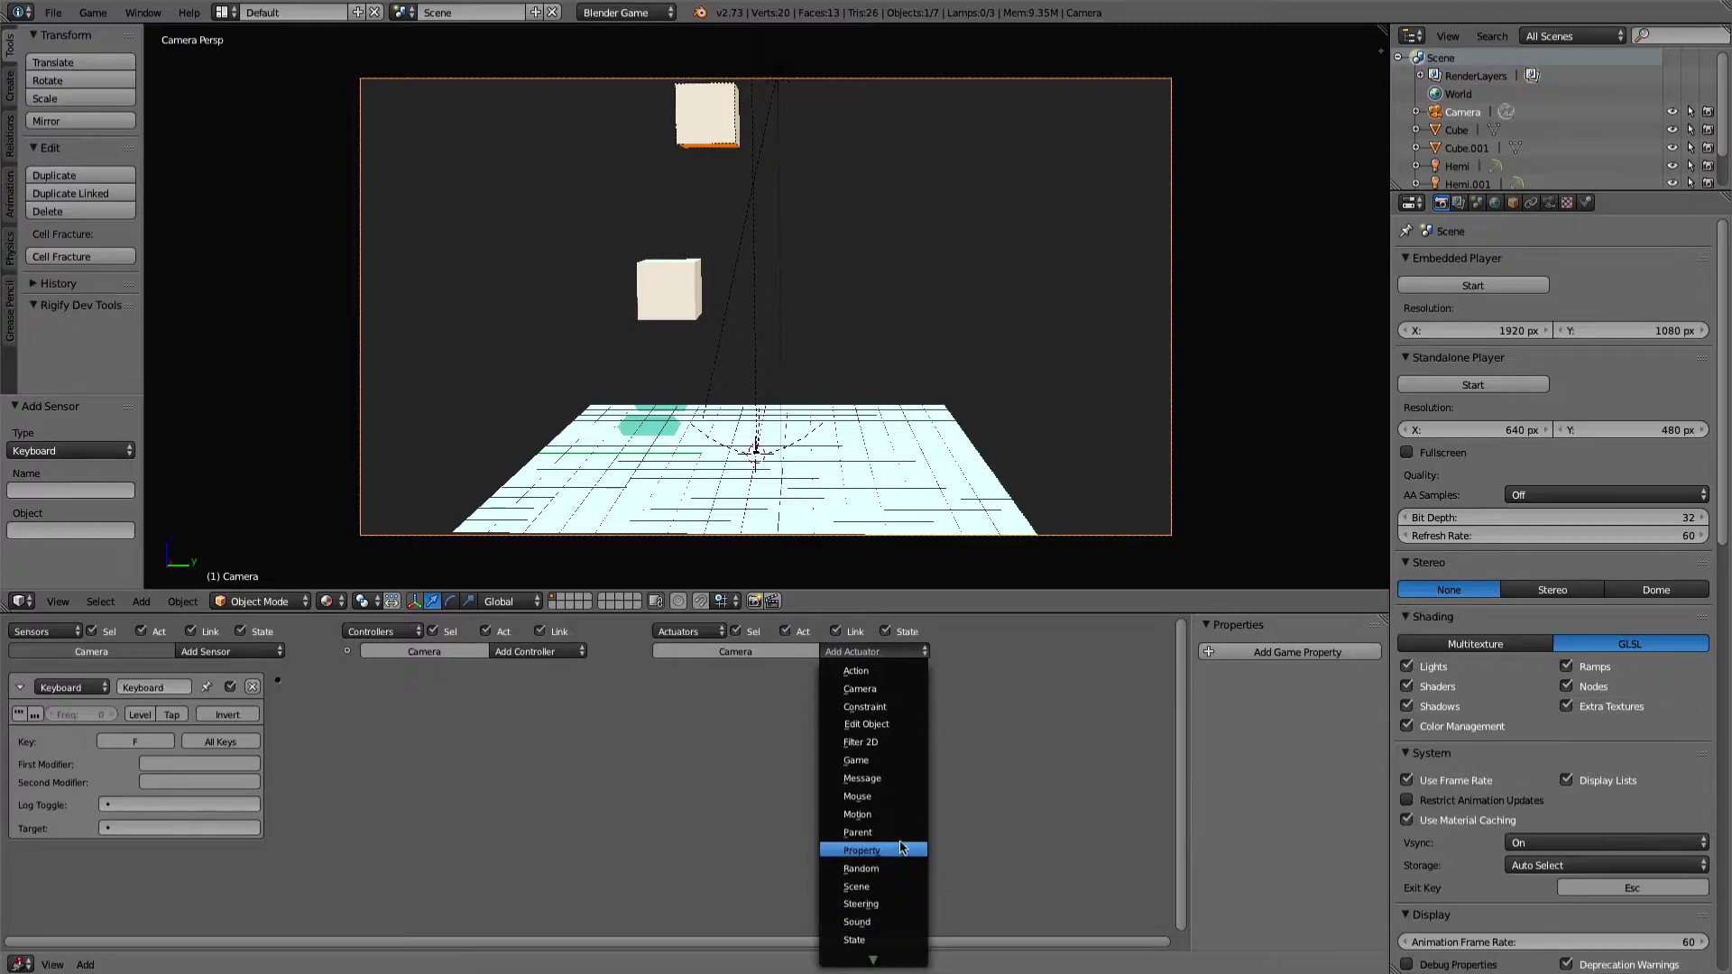
{"action": "left_click", "coordinate": [877, 760]}
{"action": "left_click", "coordinate": [846, 715]}
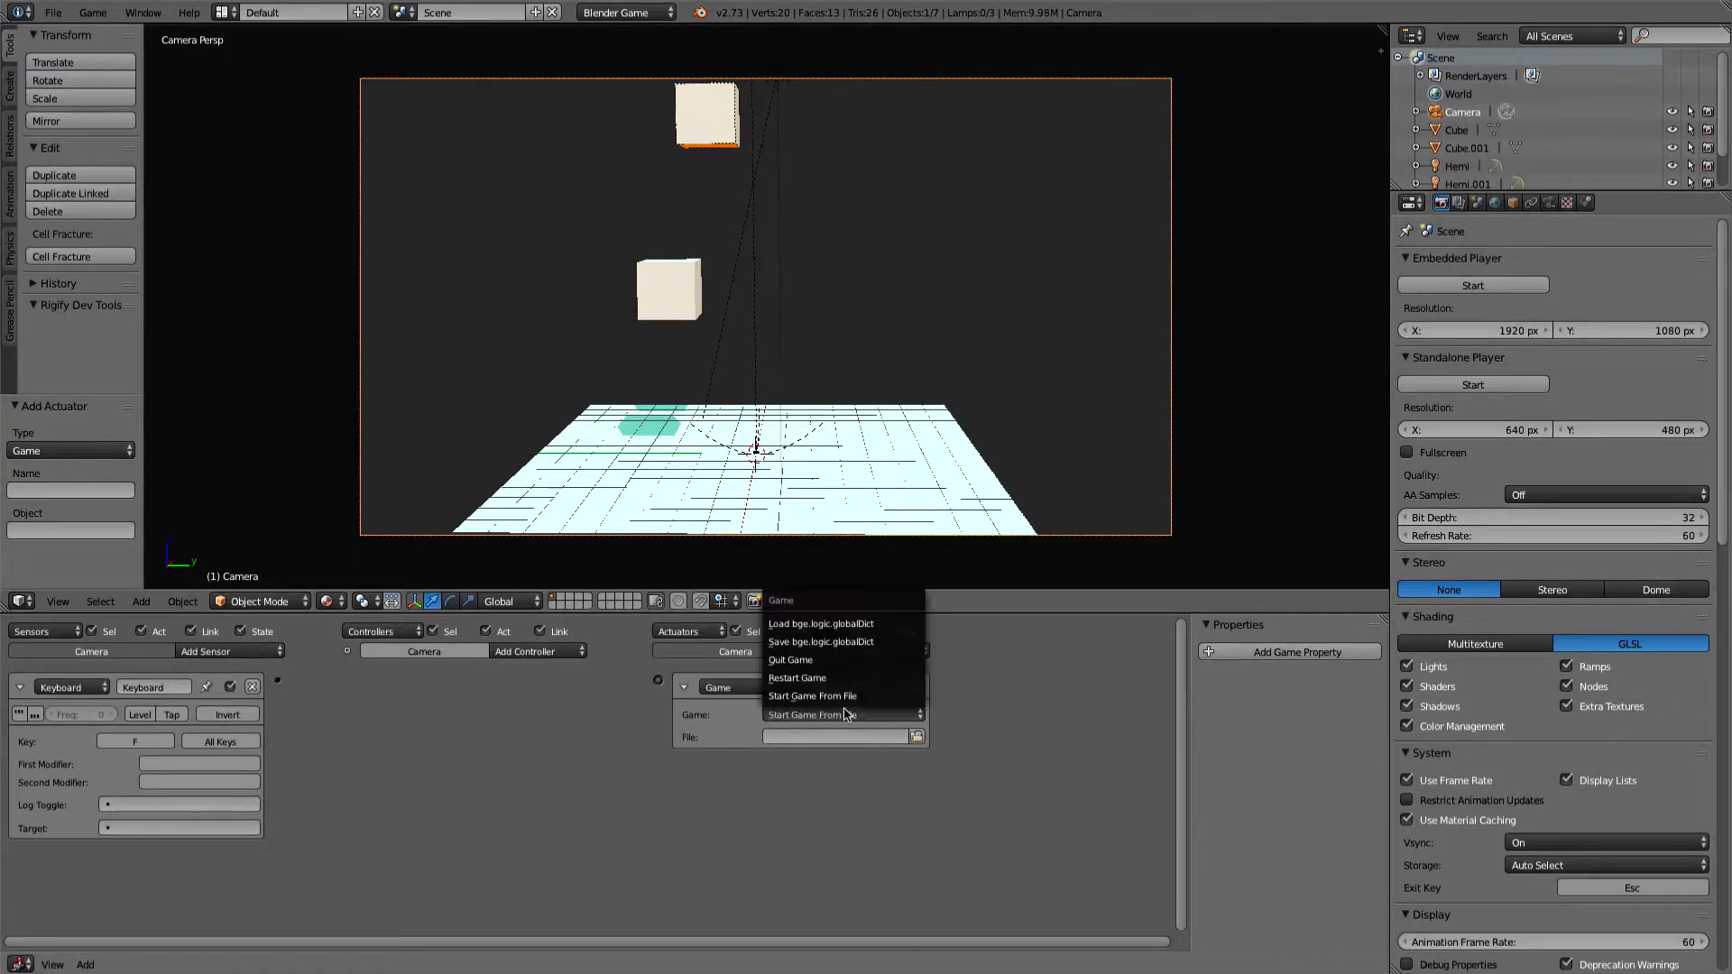
{"action": "left_click", "coordinate": [915, 688]}
{"action": "left_click", "coordinate": [875, 651]}
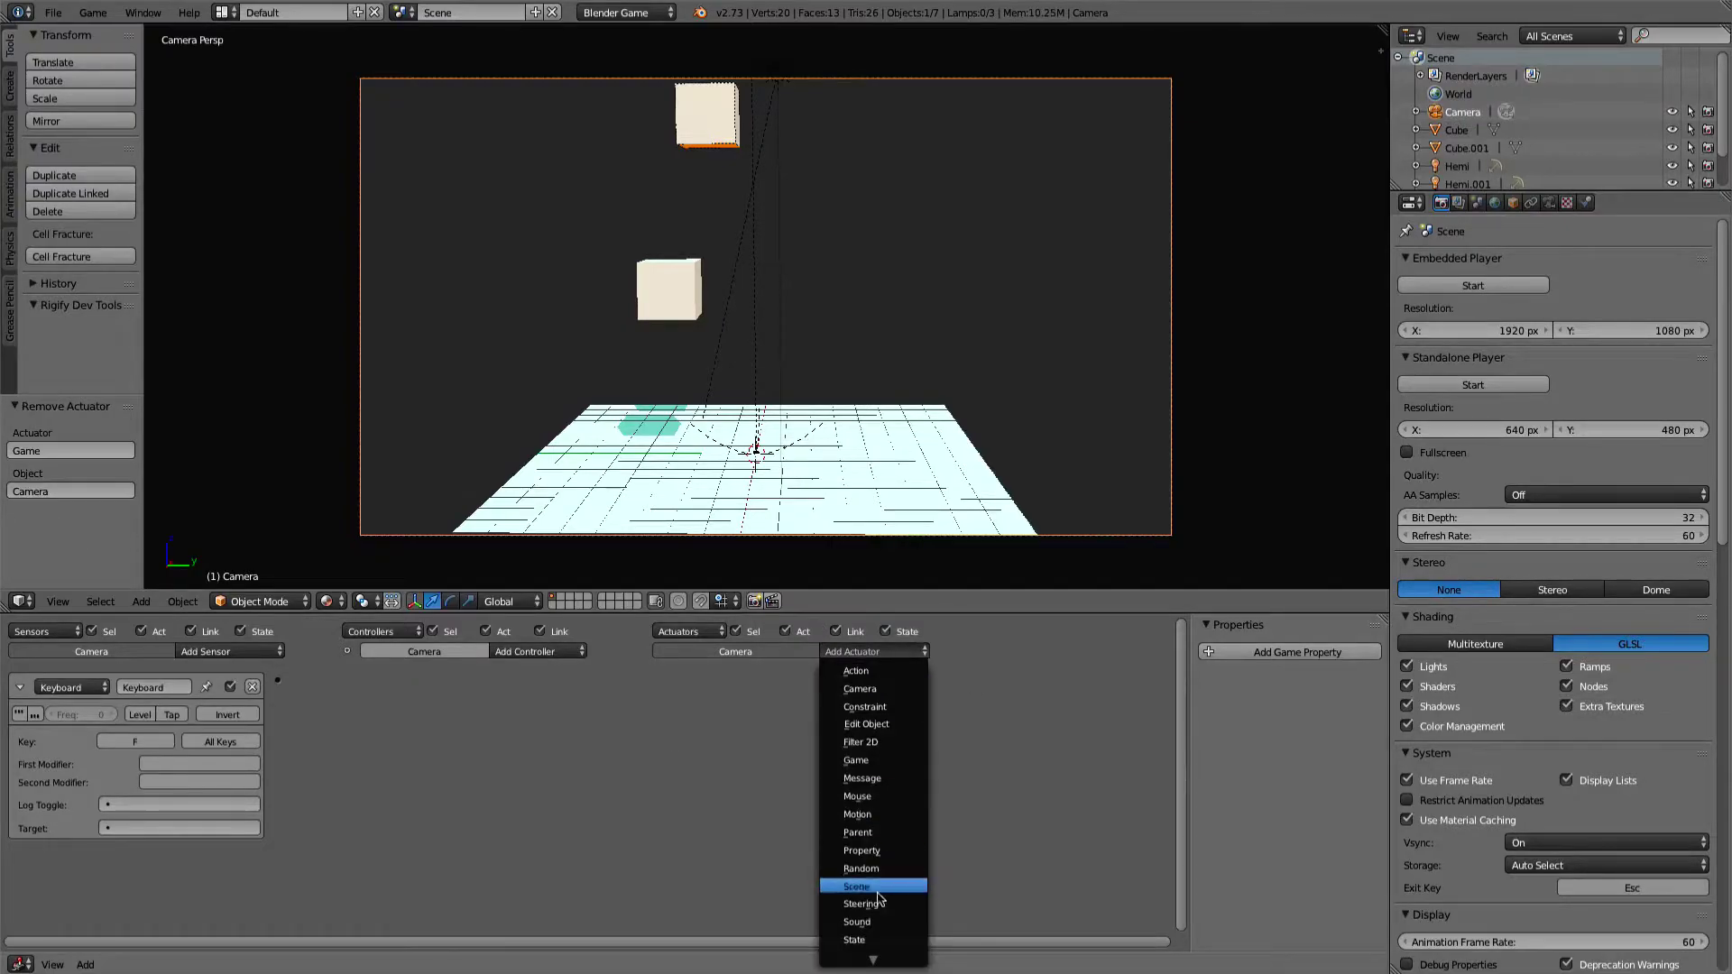
{"action": "left_click", "coordinate": [882, 875]}
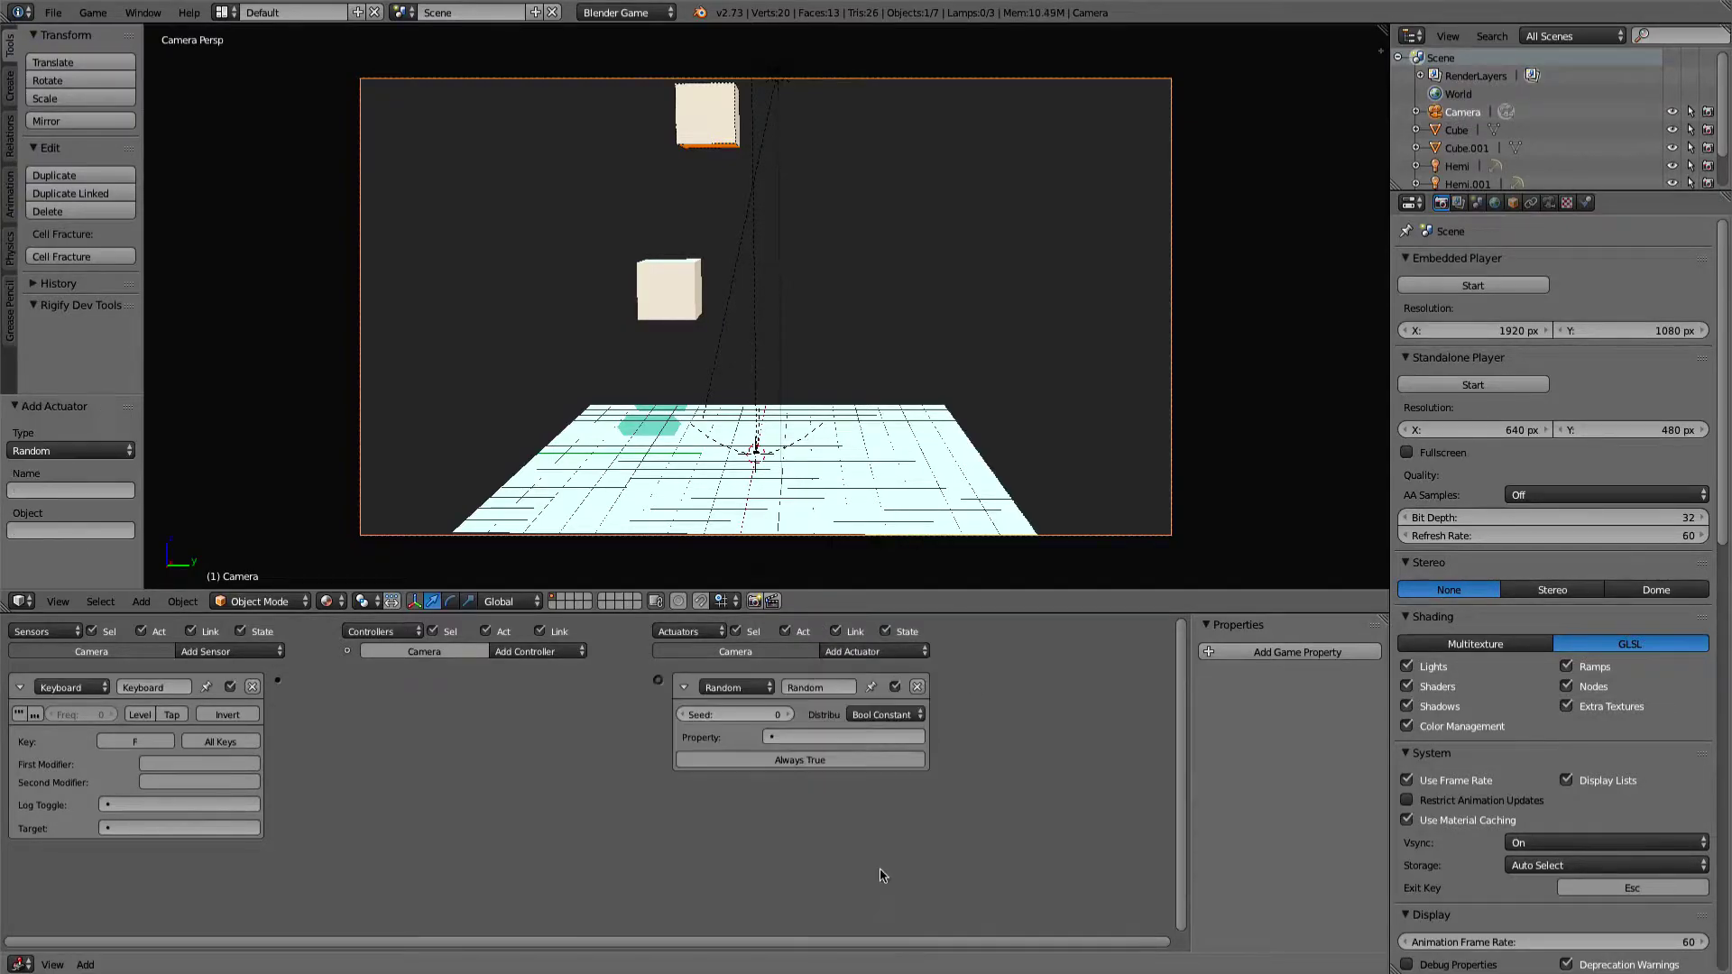
{"action": "left_click", "coordinate": [918, 686]}
Add a Scene actuator to the camera and rename the current scene to Game
{"action": "left_click", "coordinate": [896, 652]}
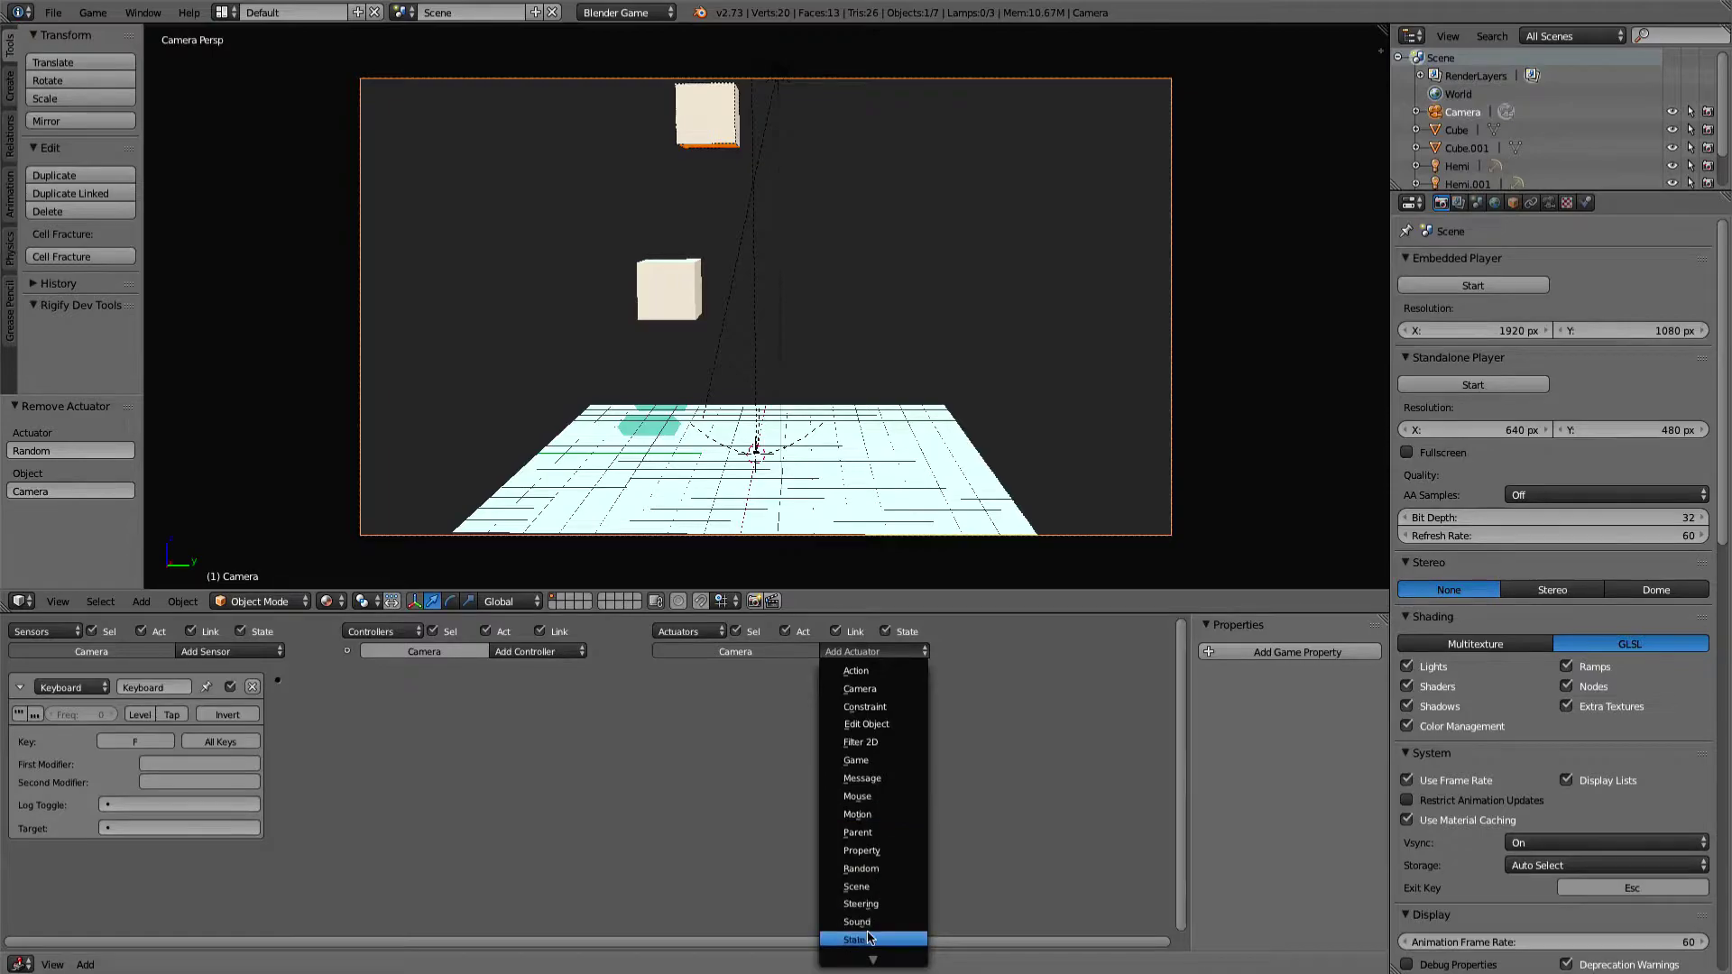
{"action": "left_click", "coordinate": [865, 886]}
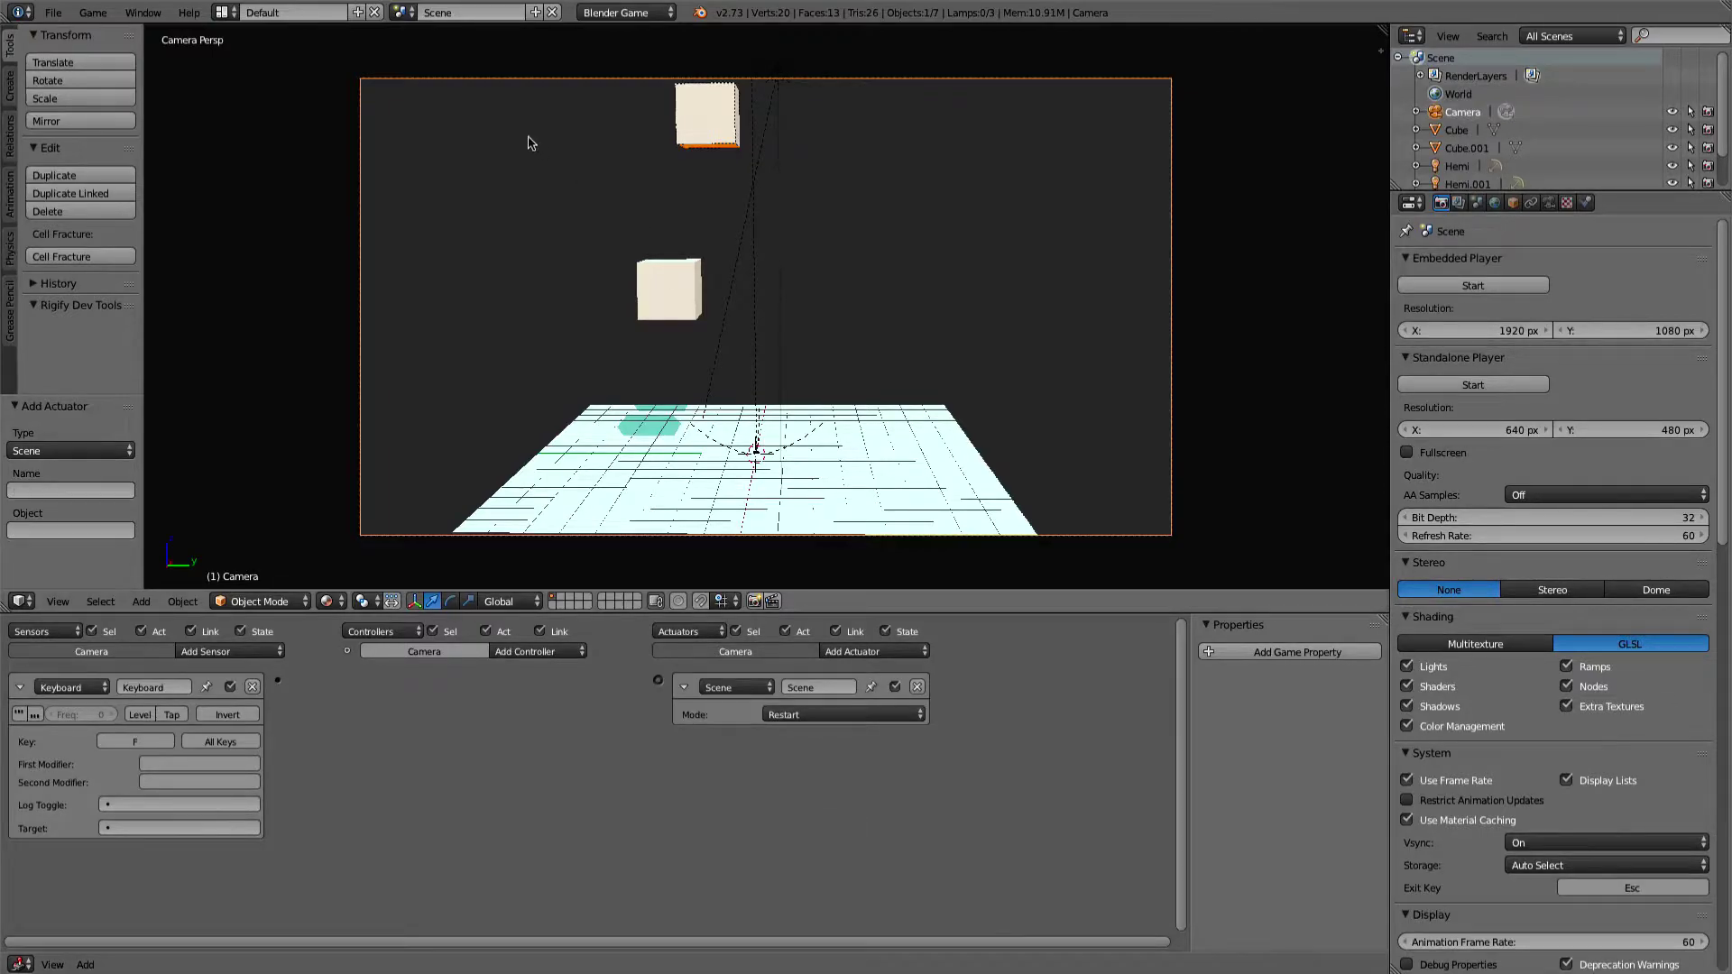
{"action": "left_click", "coordinate": [468, 13]}
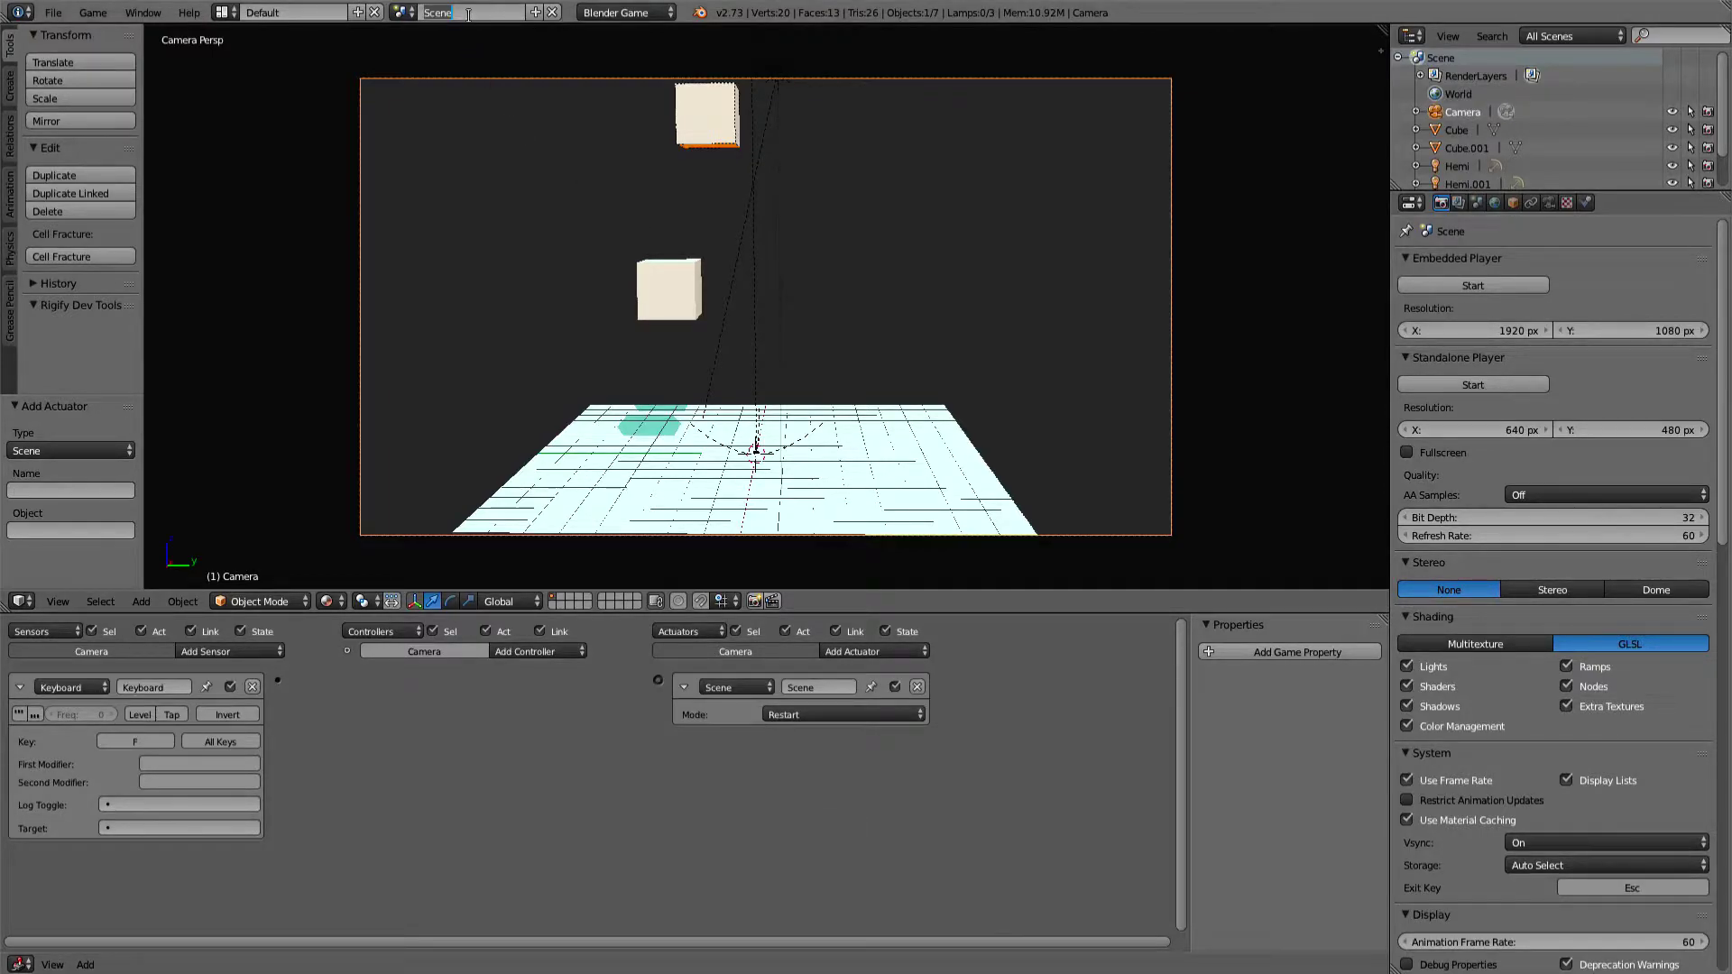
{"action": "type", "text": "Game"}
{"action": "key", "text": "Return"}
Set the Scene actuator to Suspend Scene for the Game scene and link the Keyboard sensor to it
{"action": "left_click", "coordinate": [823, 718]}
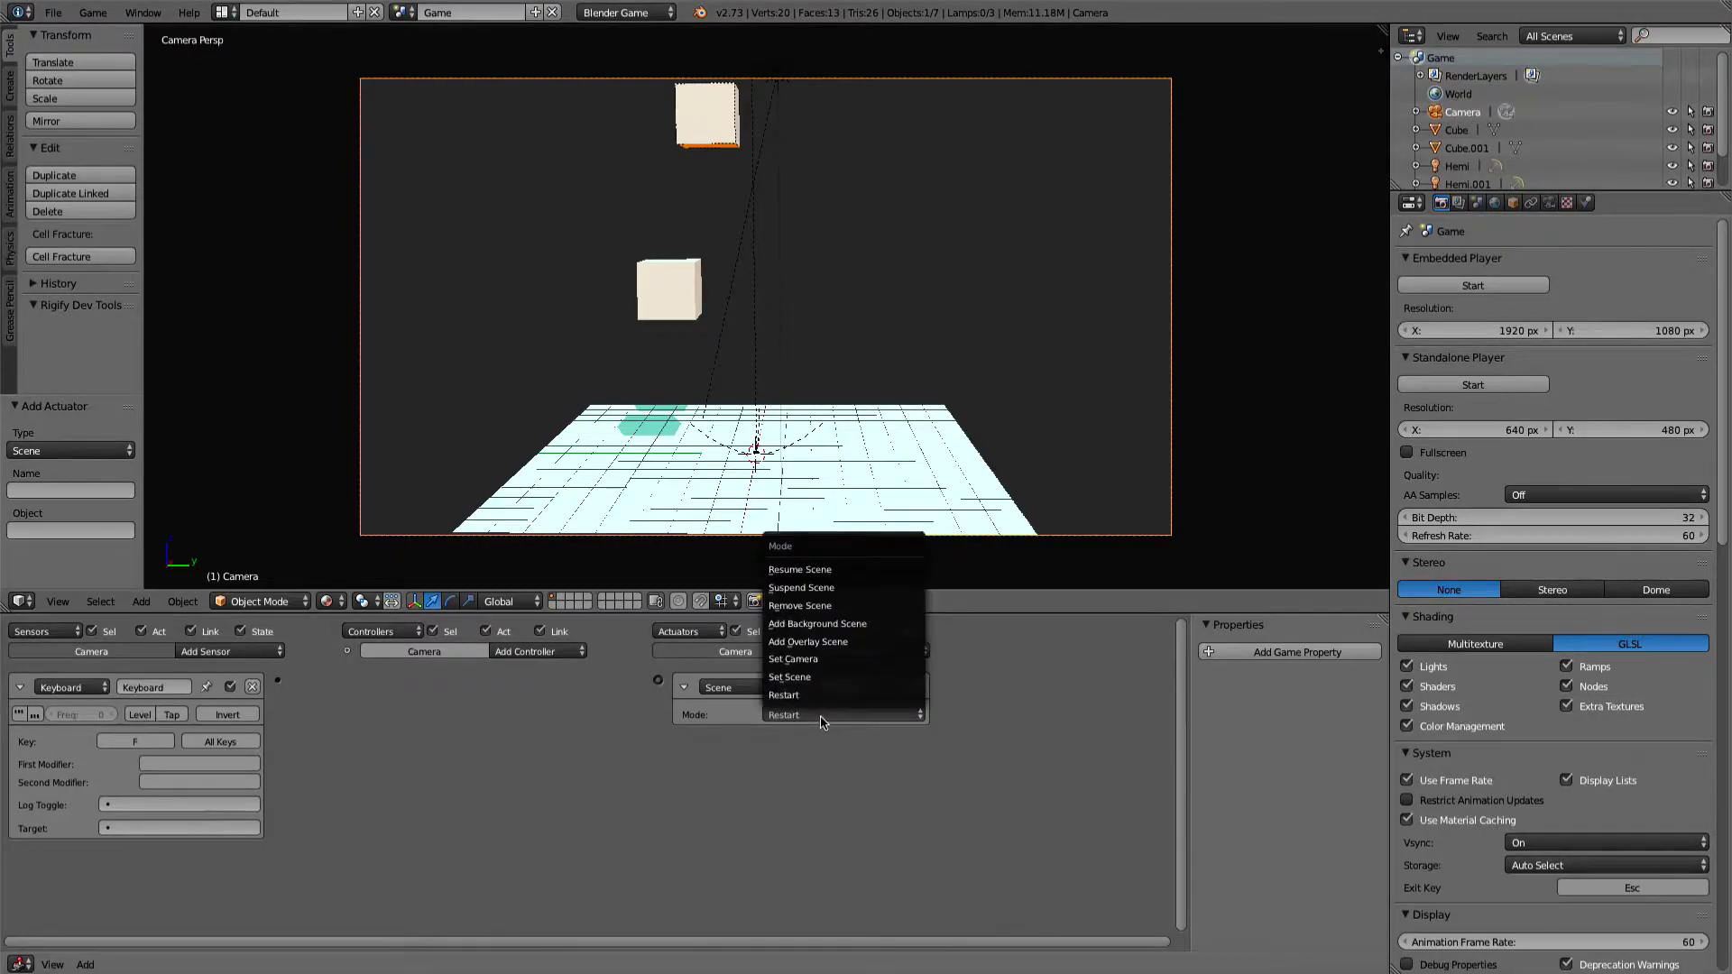
{"action": "left_click", "coordinate": [806, 587]}
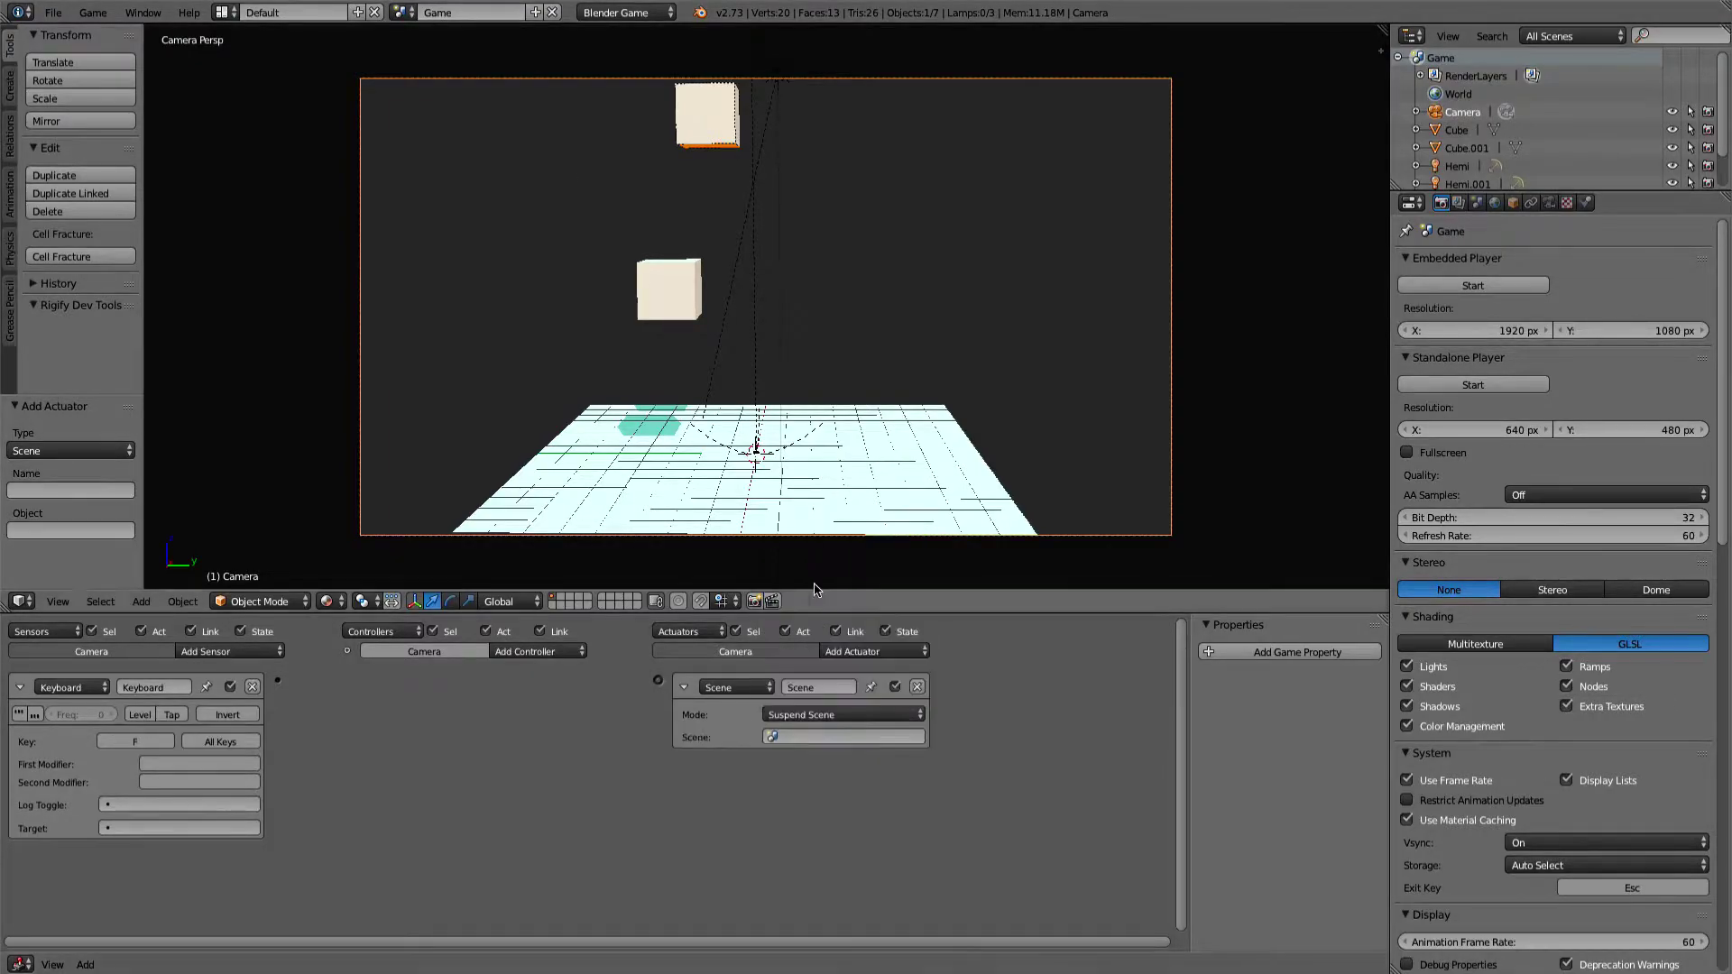
{"action": "left_click", "coordinate": [808, 737]}
{"action": "left_click", "coordinate": [794, 756]}
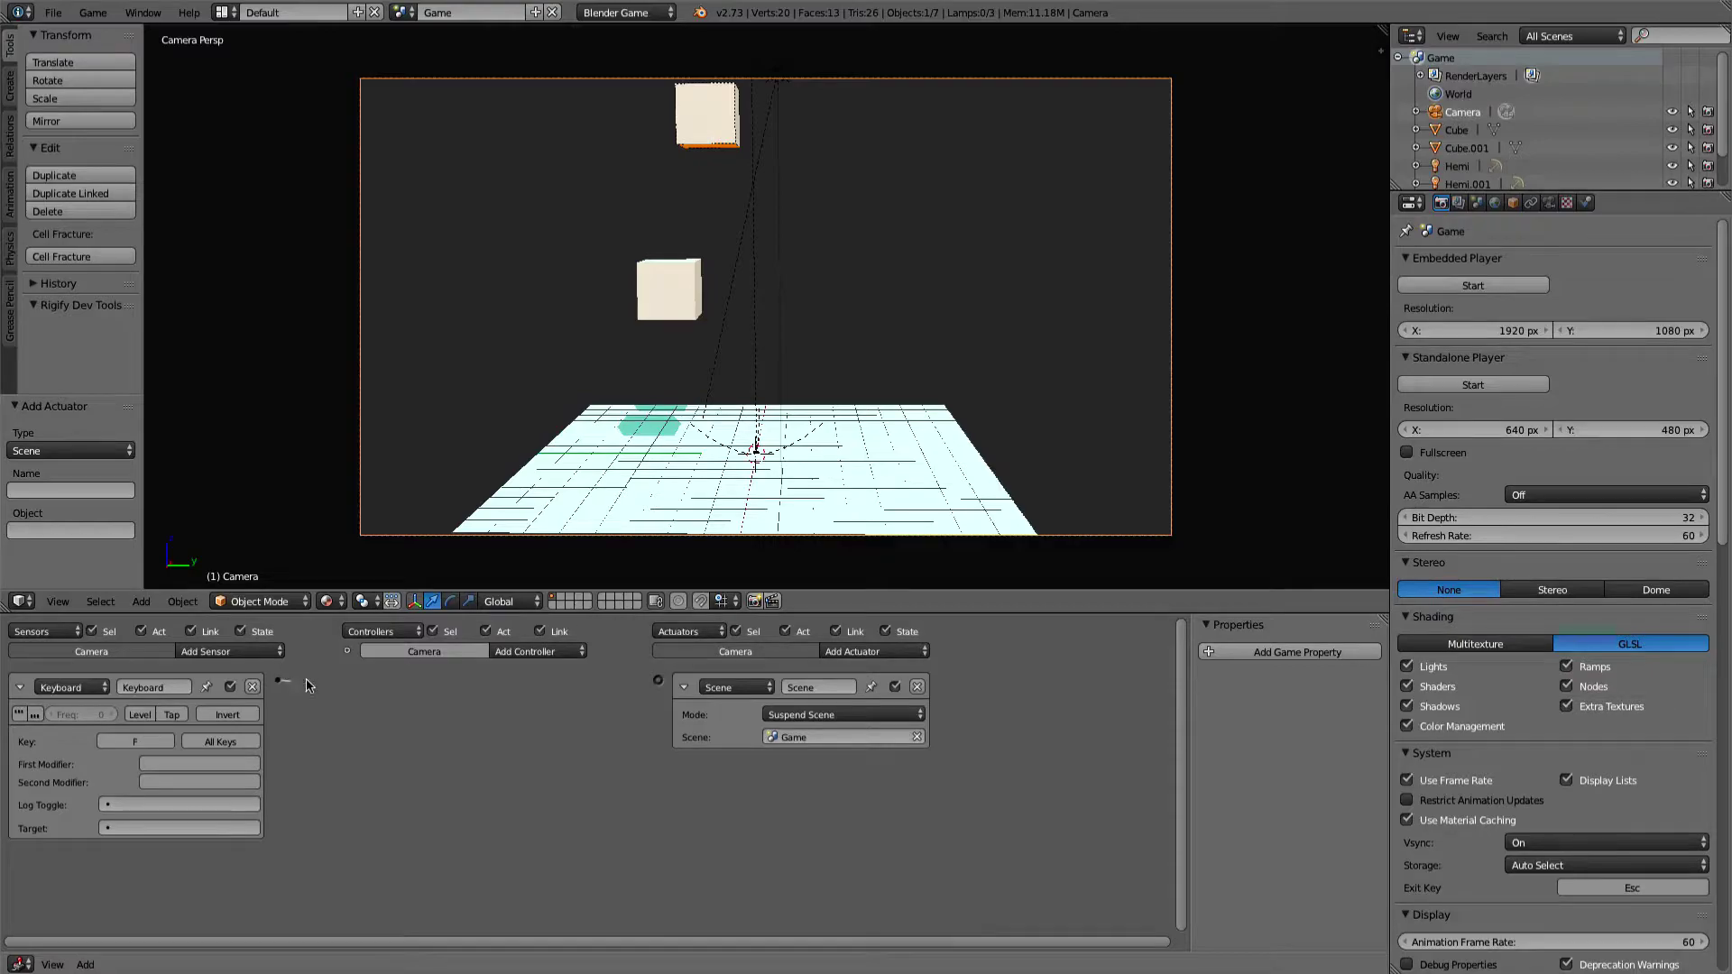
{"action": "left_click_drag", "start_coordinate": [307, 685], "coordinate": [658, 680]}
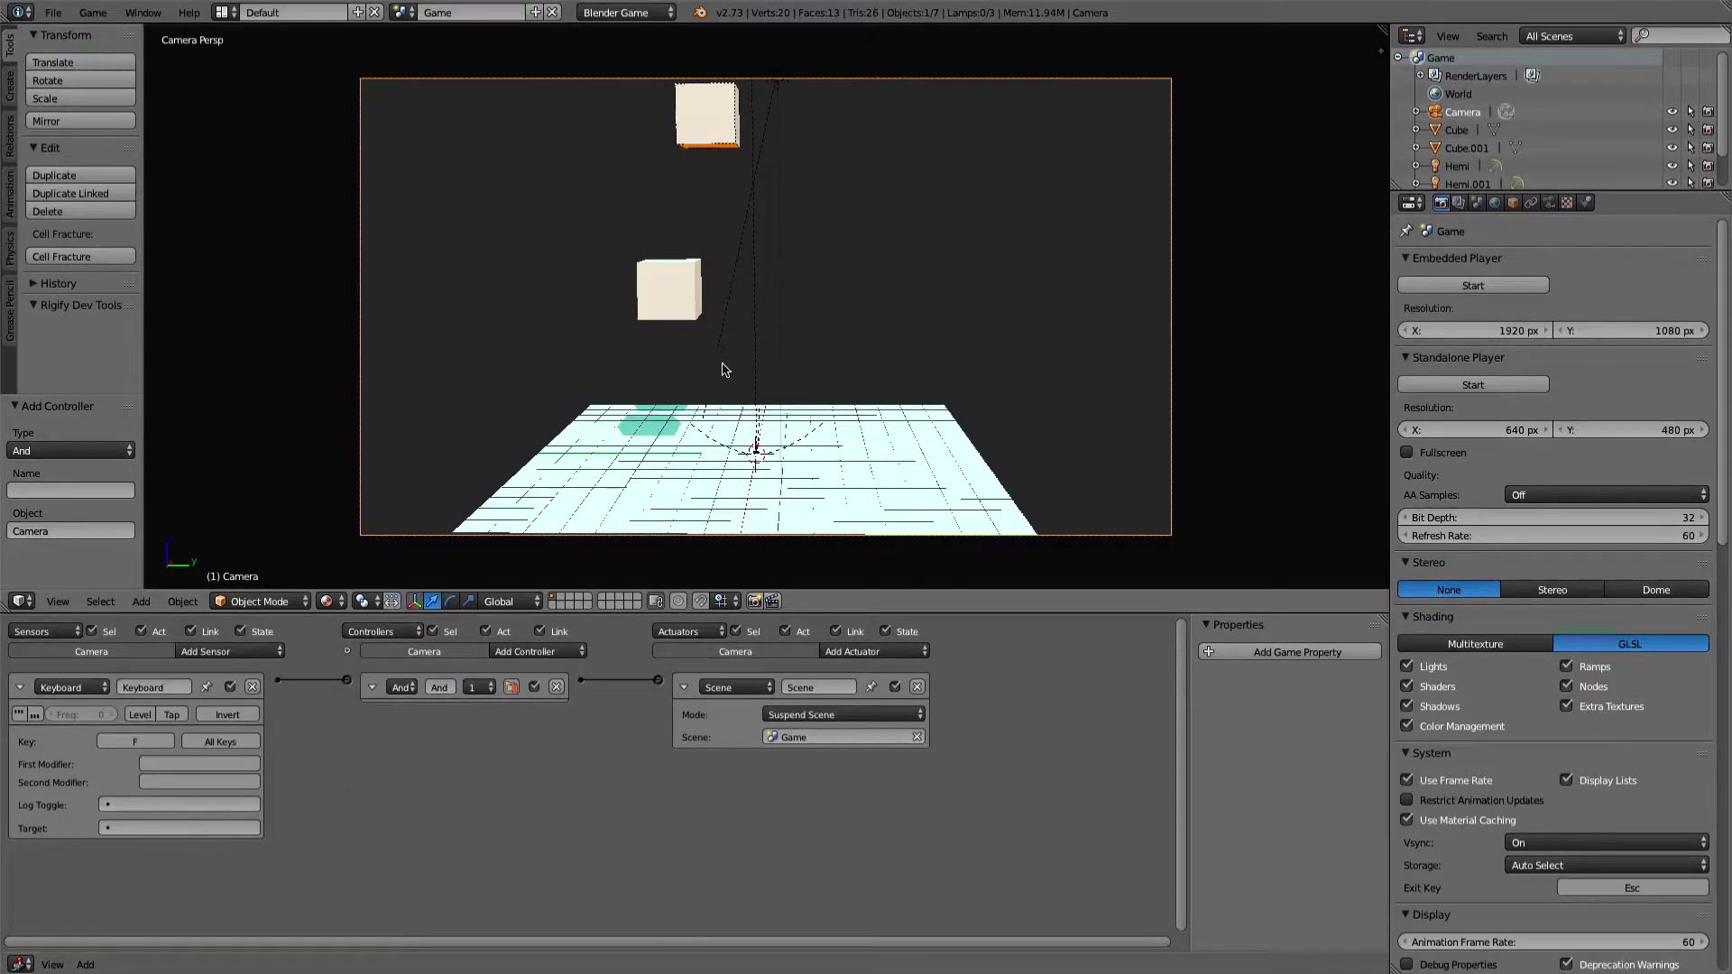
Run the game to test suspending the scene with the F key, and return to editing
{"action": "key", "text": "p"}
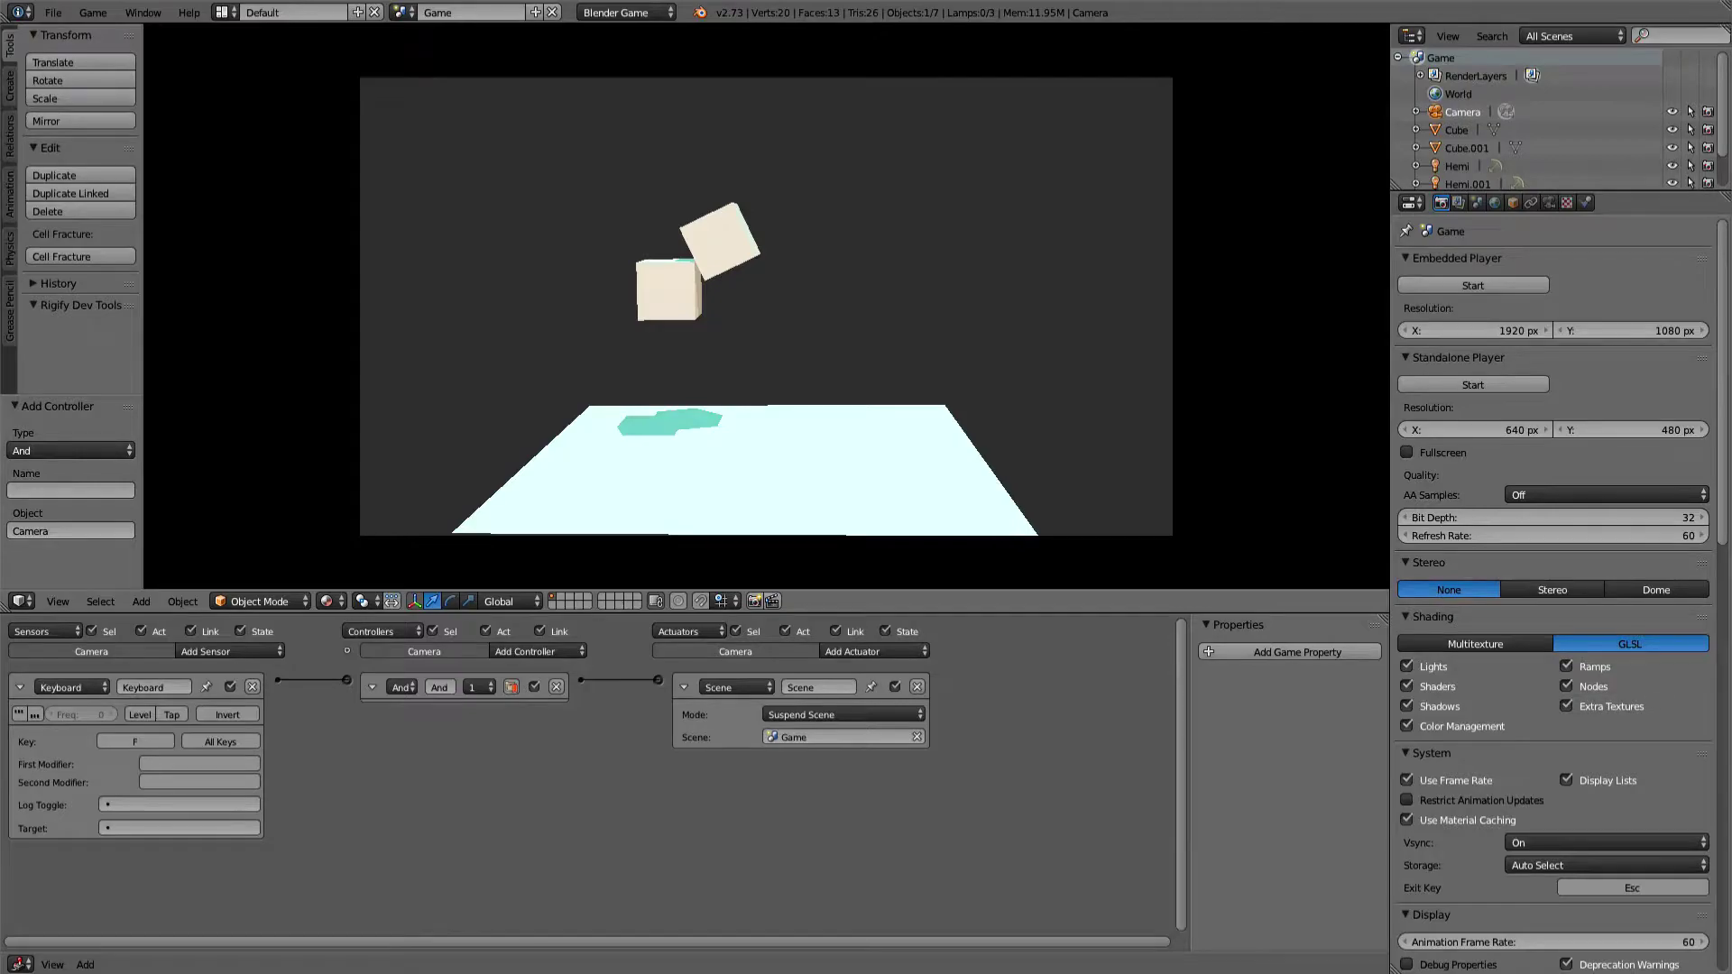
{"action": "key", "text": "Escape"}
{"action": "scroll", "coordinate": [675, 394], "scroll_direction": "up", "scroll_amount": 3}
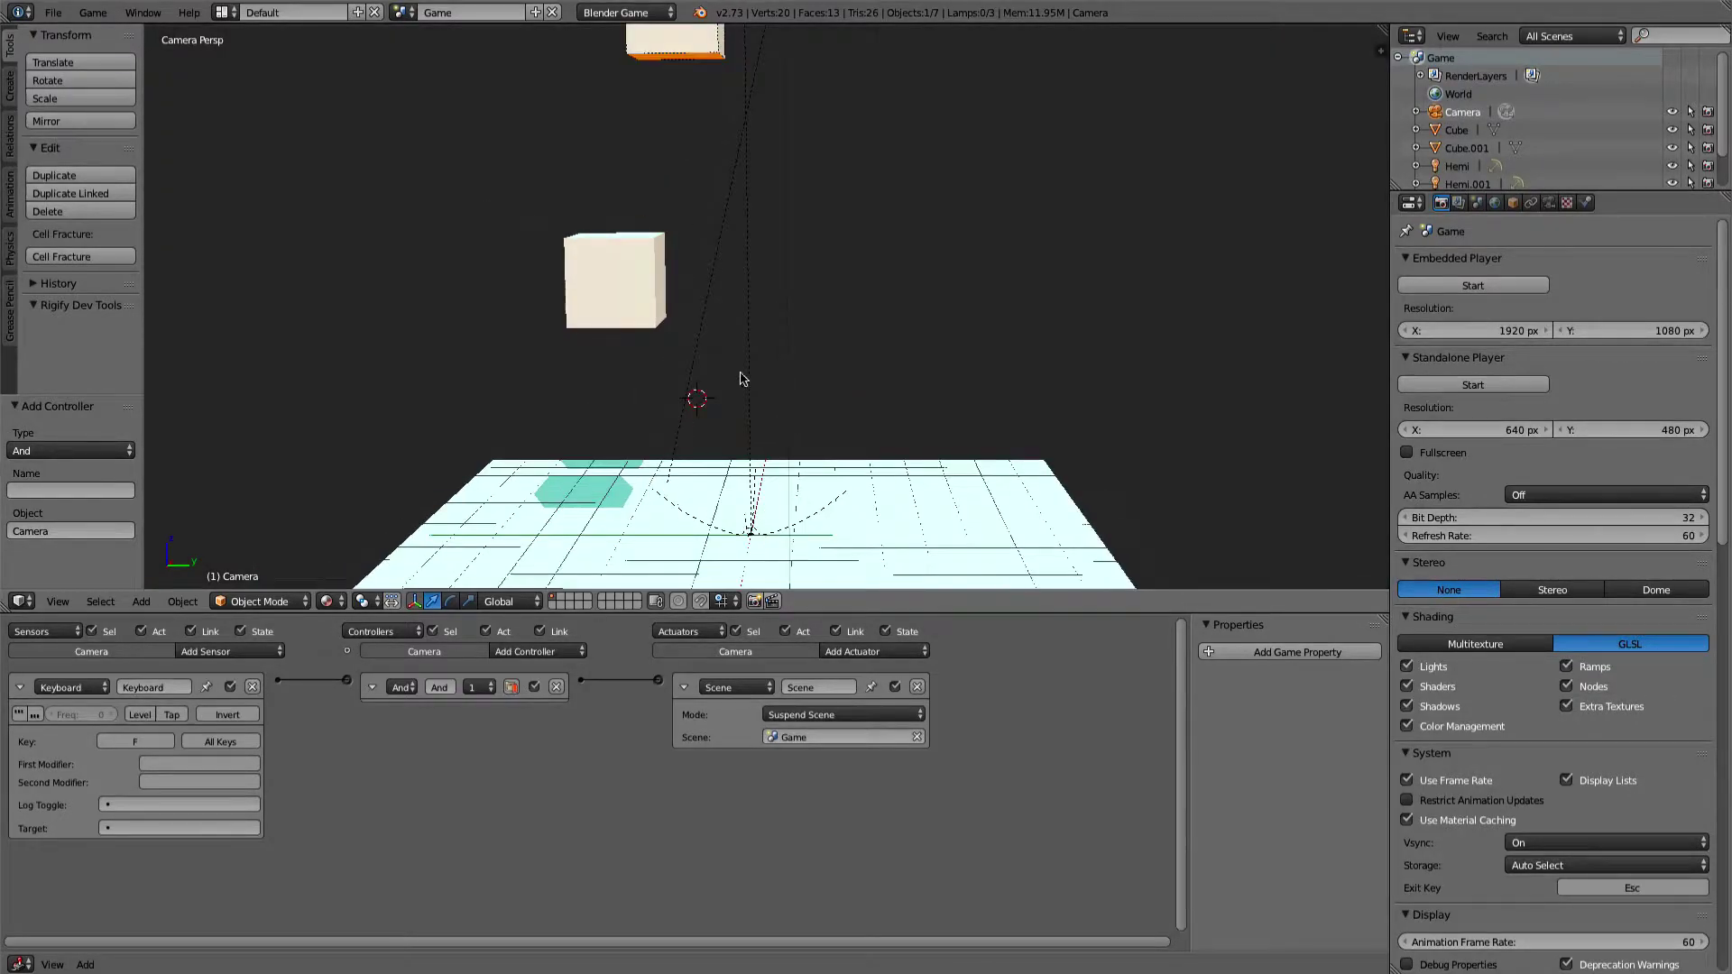
{"action": "scroll", "coordinate": [846, 244], "scroll_direction": "down", "scroll_amount": 4}
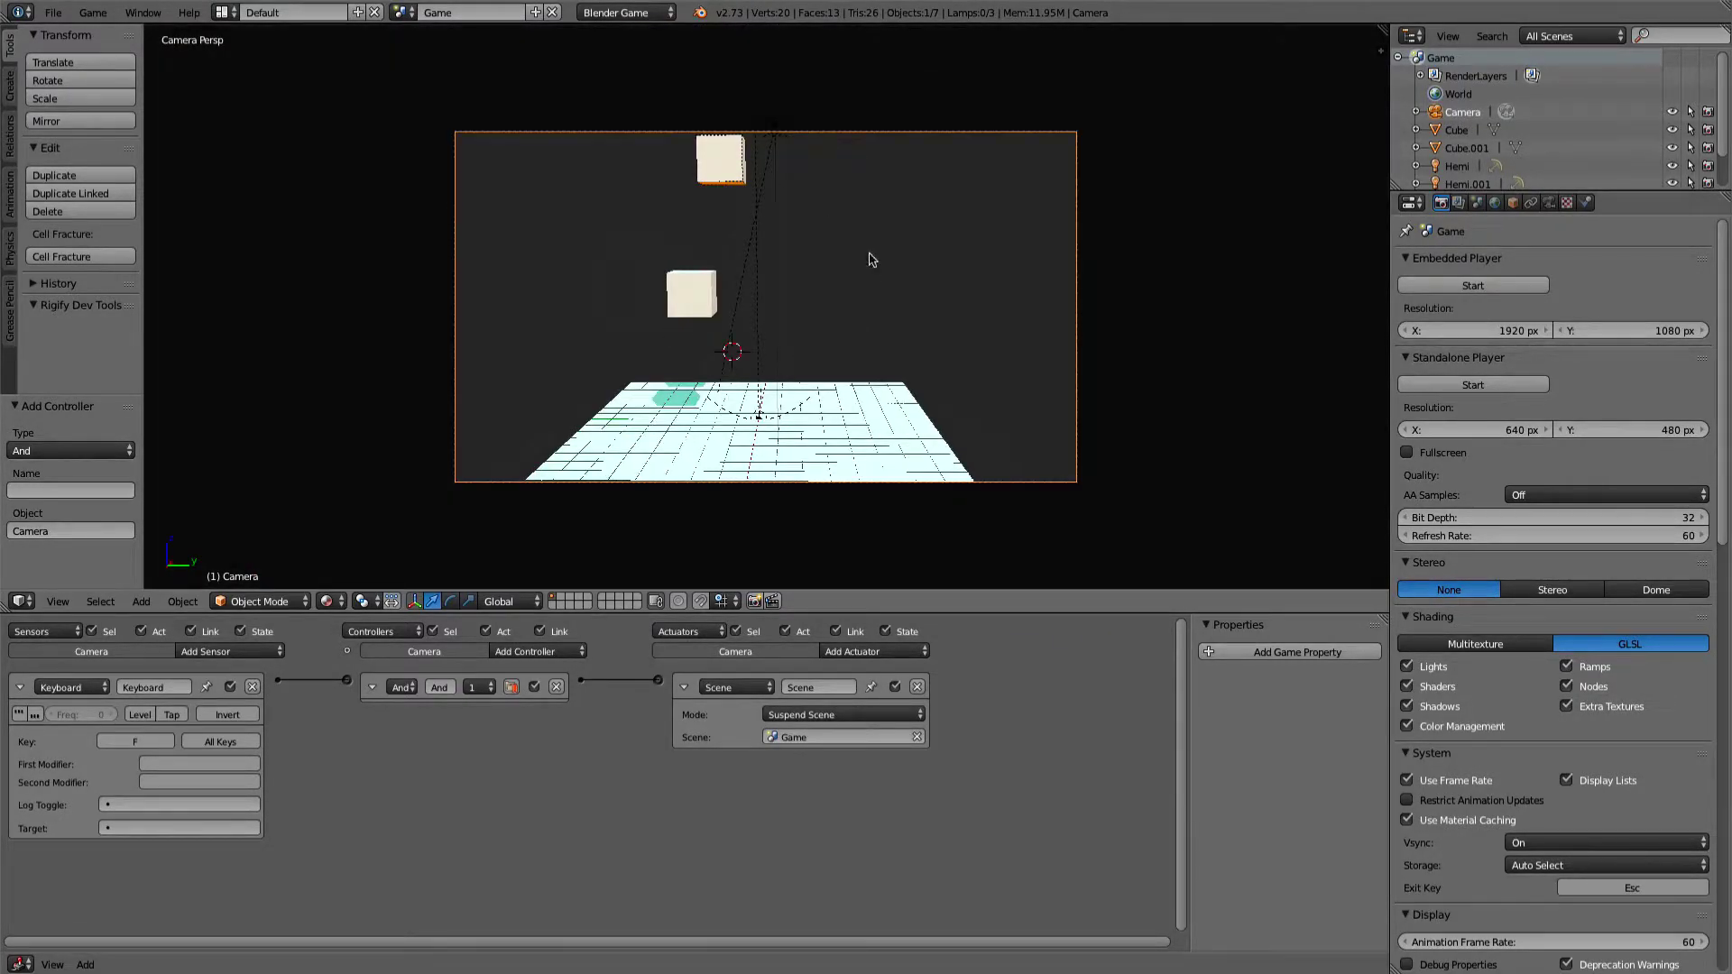
{"action": "scroll", "coordinate": [778, 251], "scroll_direction": "up", "scroll_amount": 4}
{"action": "scroll", "coordinate": [777, 251], "scroll_direction": "down", "scroll_amount": 3}
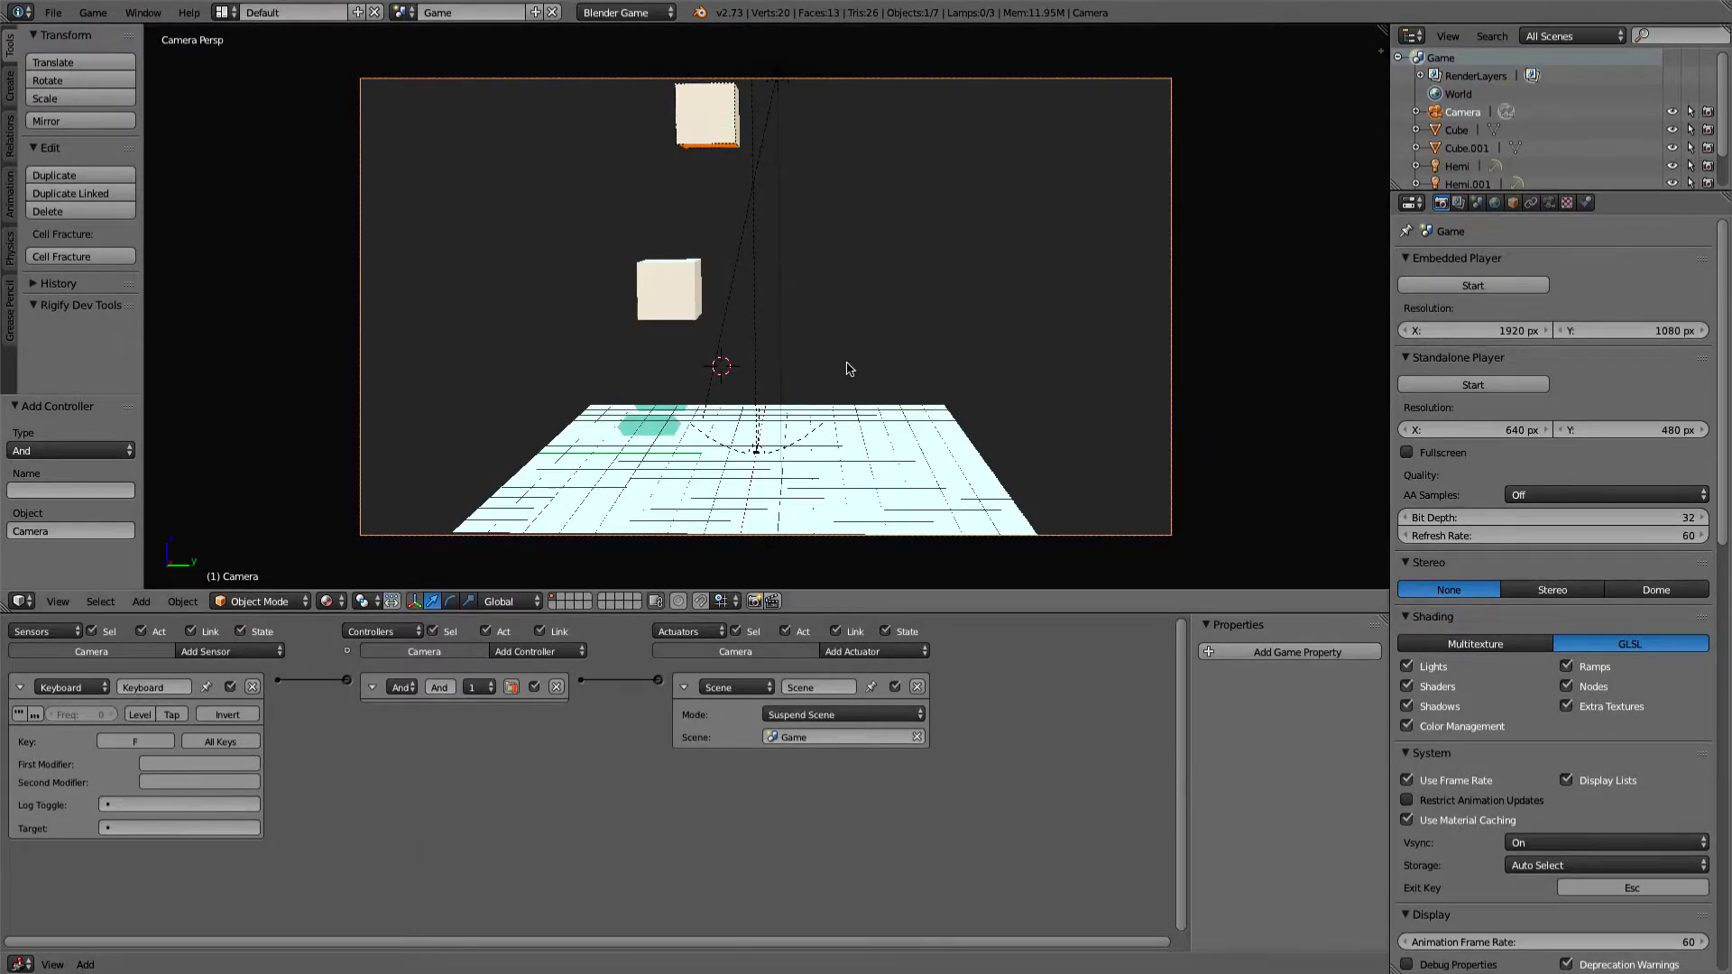
Create a new empty scene and add a camera with its rotation cleared
{"action": "left_click", "coordinate": [536, 13]}
{"action": "left_click", "coordinate": [528, 51]}
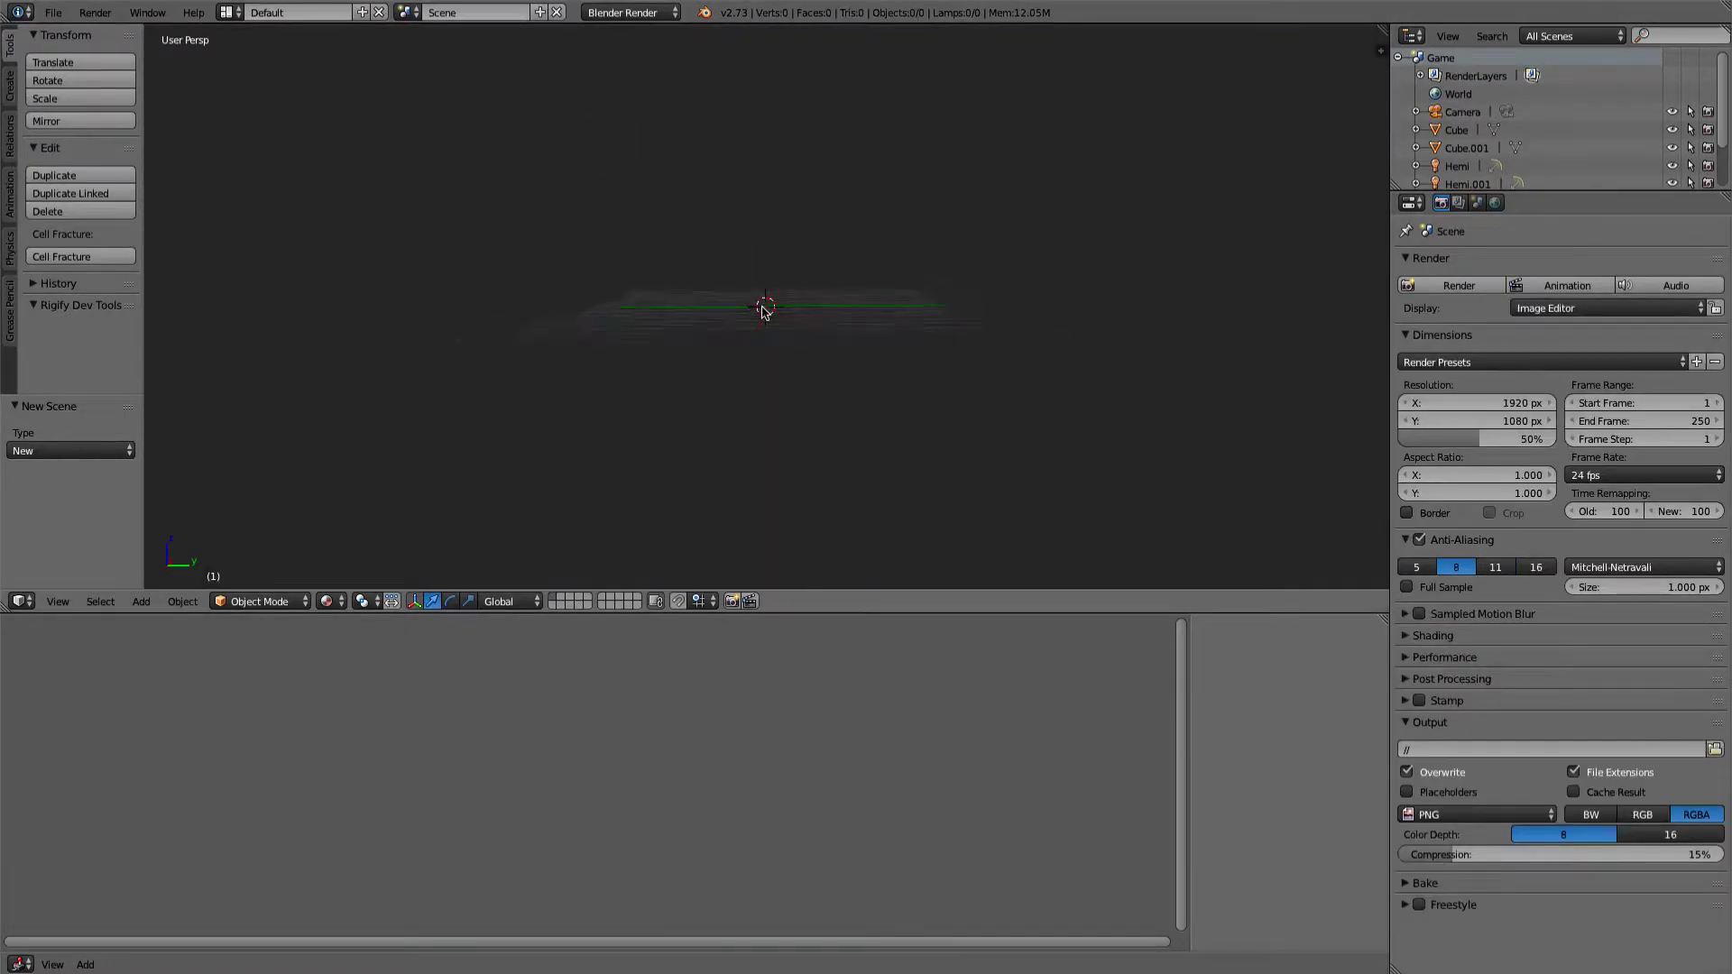
{"action": "middle_click_drag", "start_coordinate": [763, 302], "coordinate": [682, 321]}
{"action": "key", "text": "shift+a"}
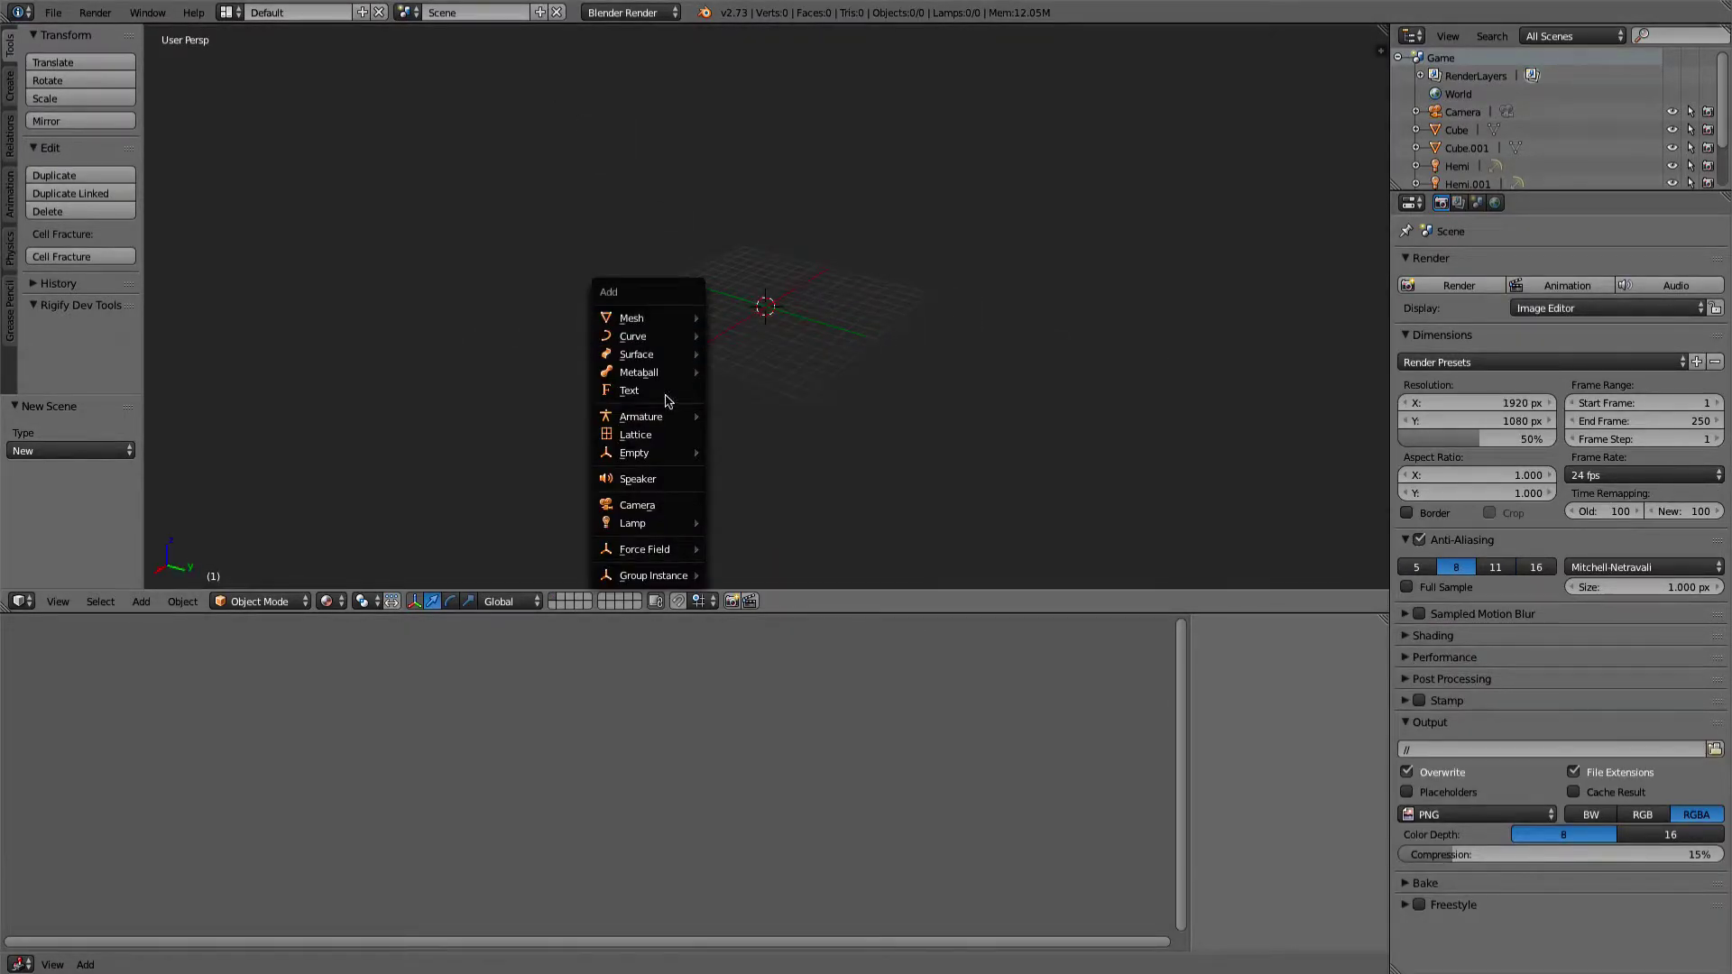
{"action": "left_click", "coordinate": [657, 505]}
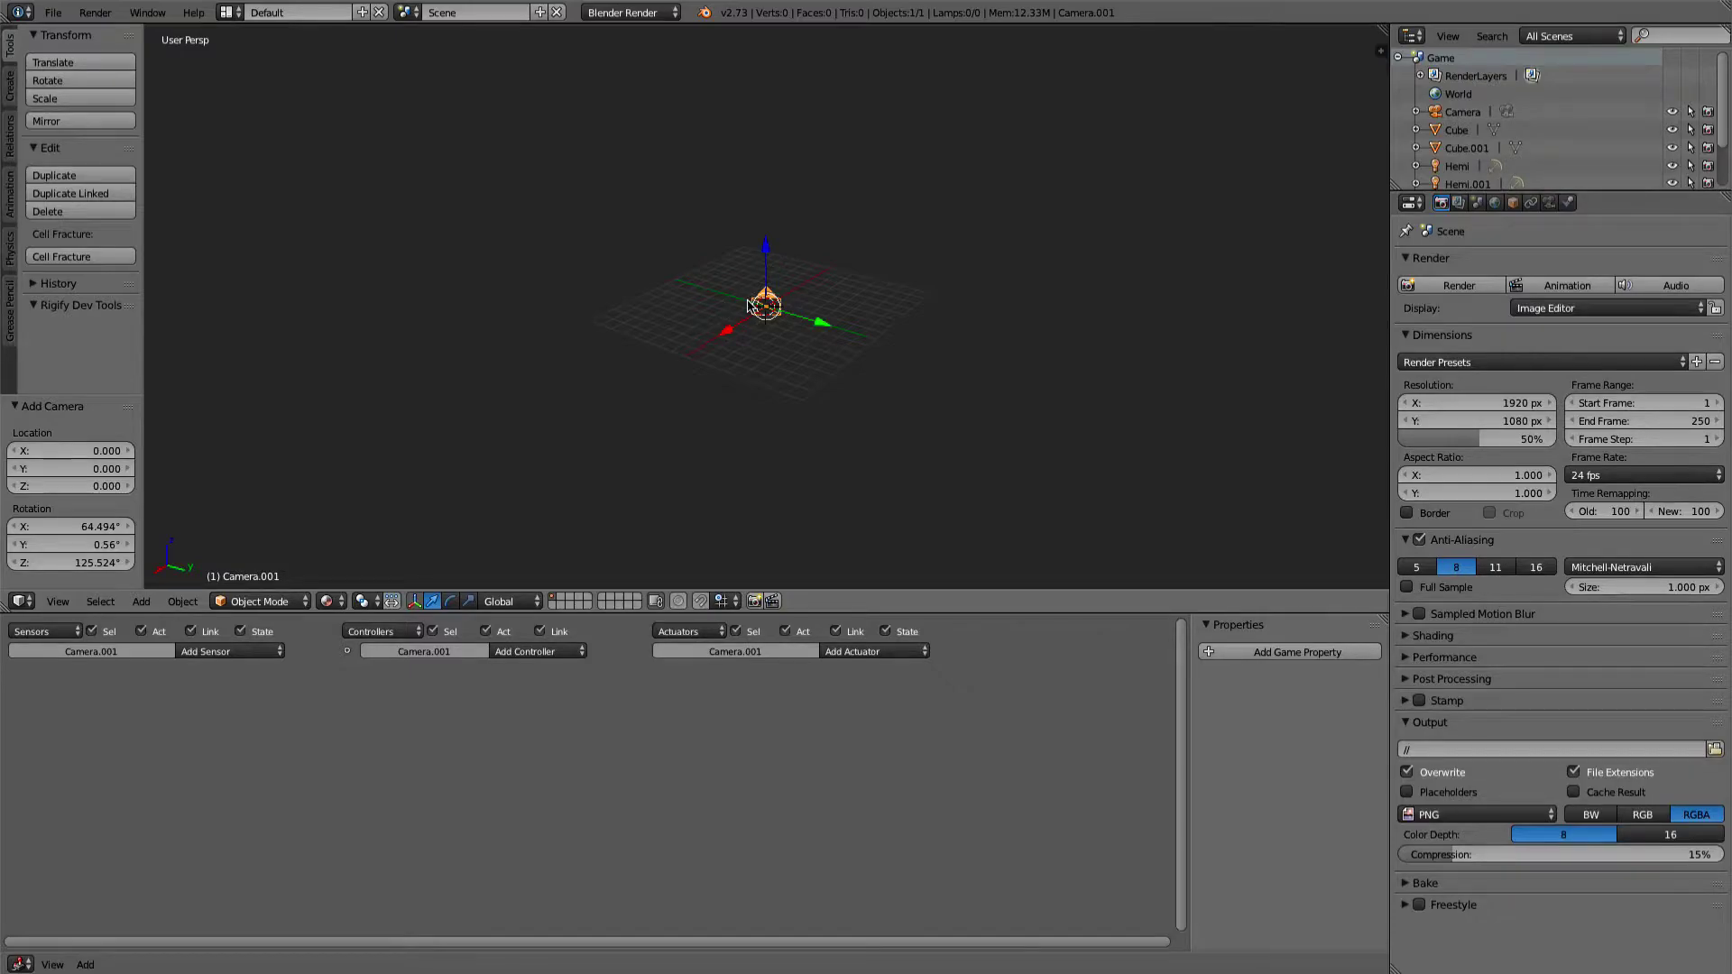
{"action": "key", "text": "alt+r"}
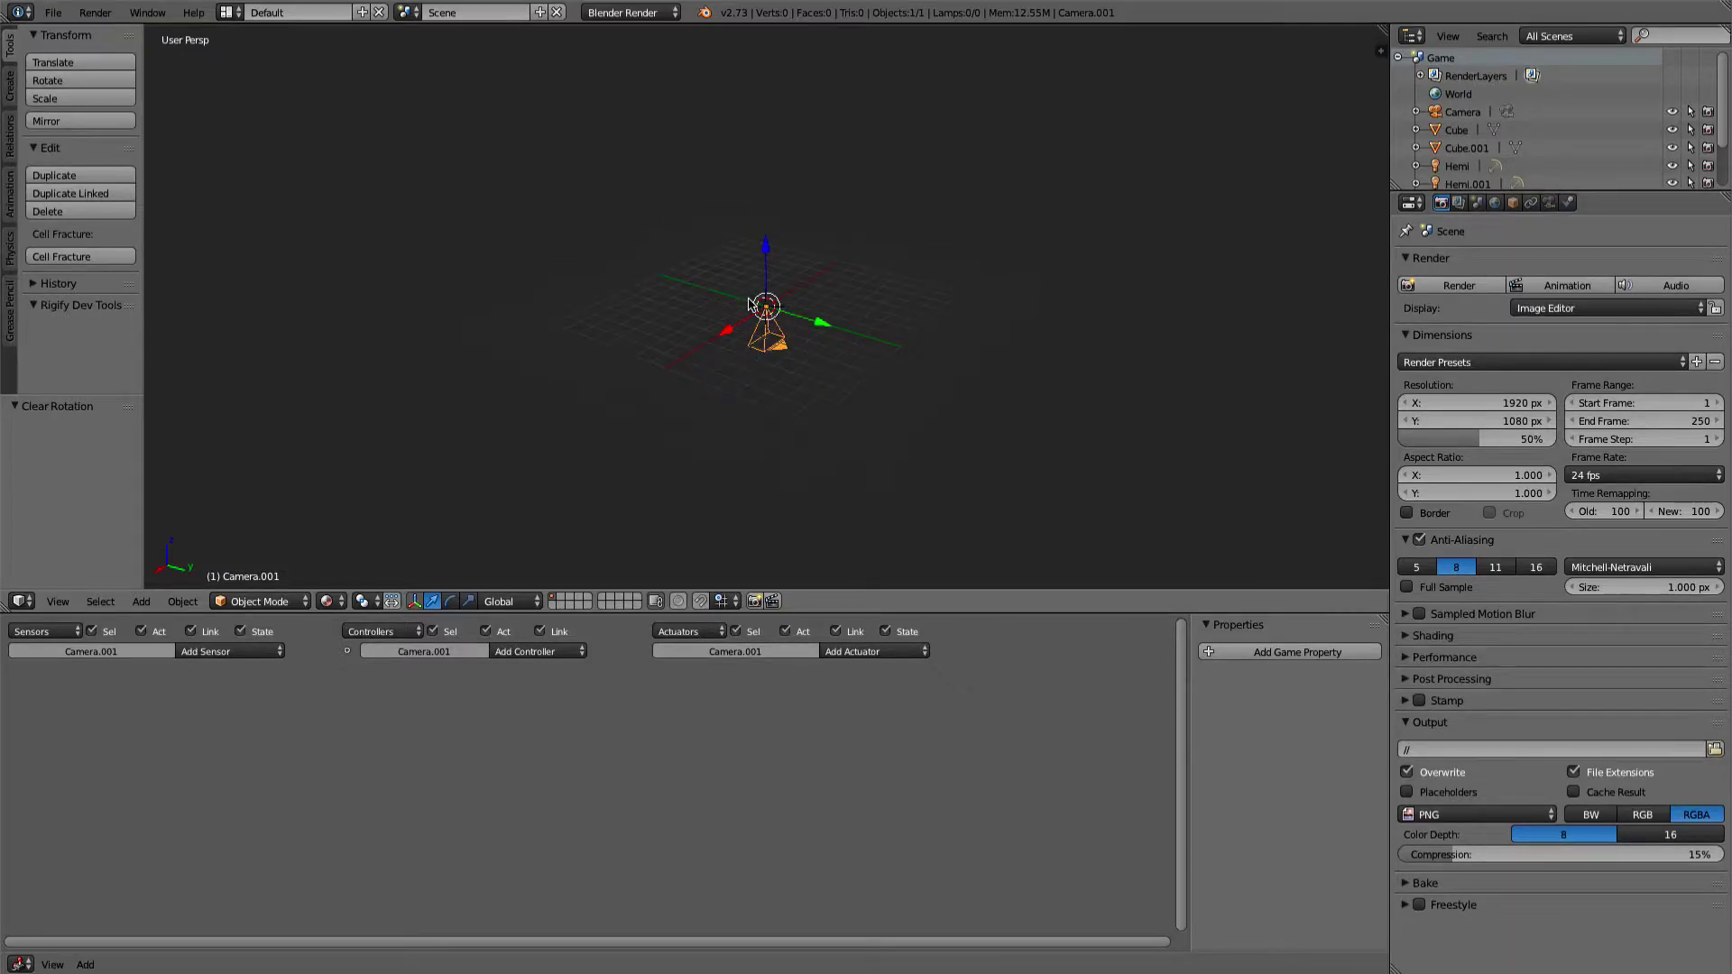
Raise the new camera 20 units along the Z axis and check the view through it
{"action": "key", "text": "KP_1"}
{"action": "key", "text": "KP_3"}
{"action": "key", "text": "KP_5"}
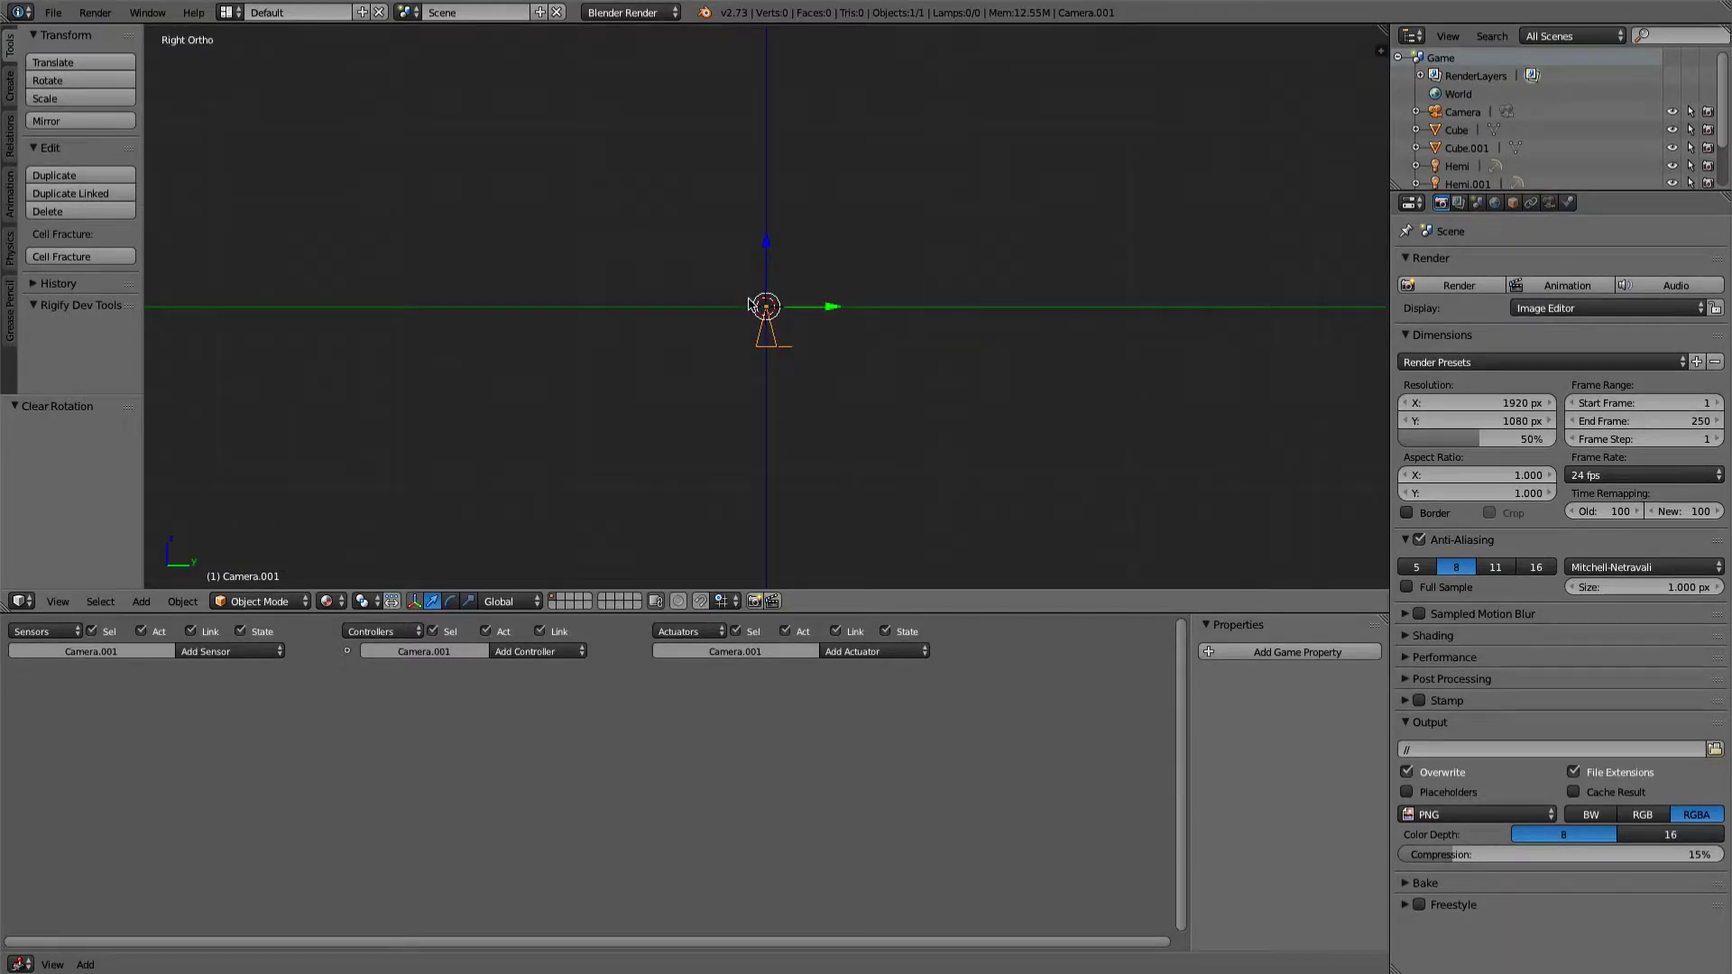
{"action": "key", "text": "g"}
{"action": "key", "text": "z"}
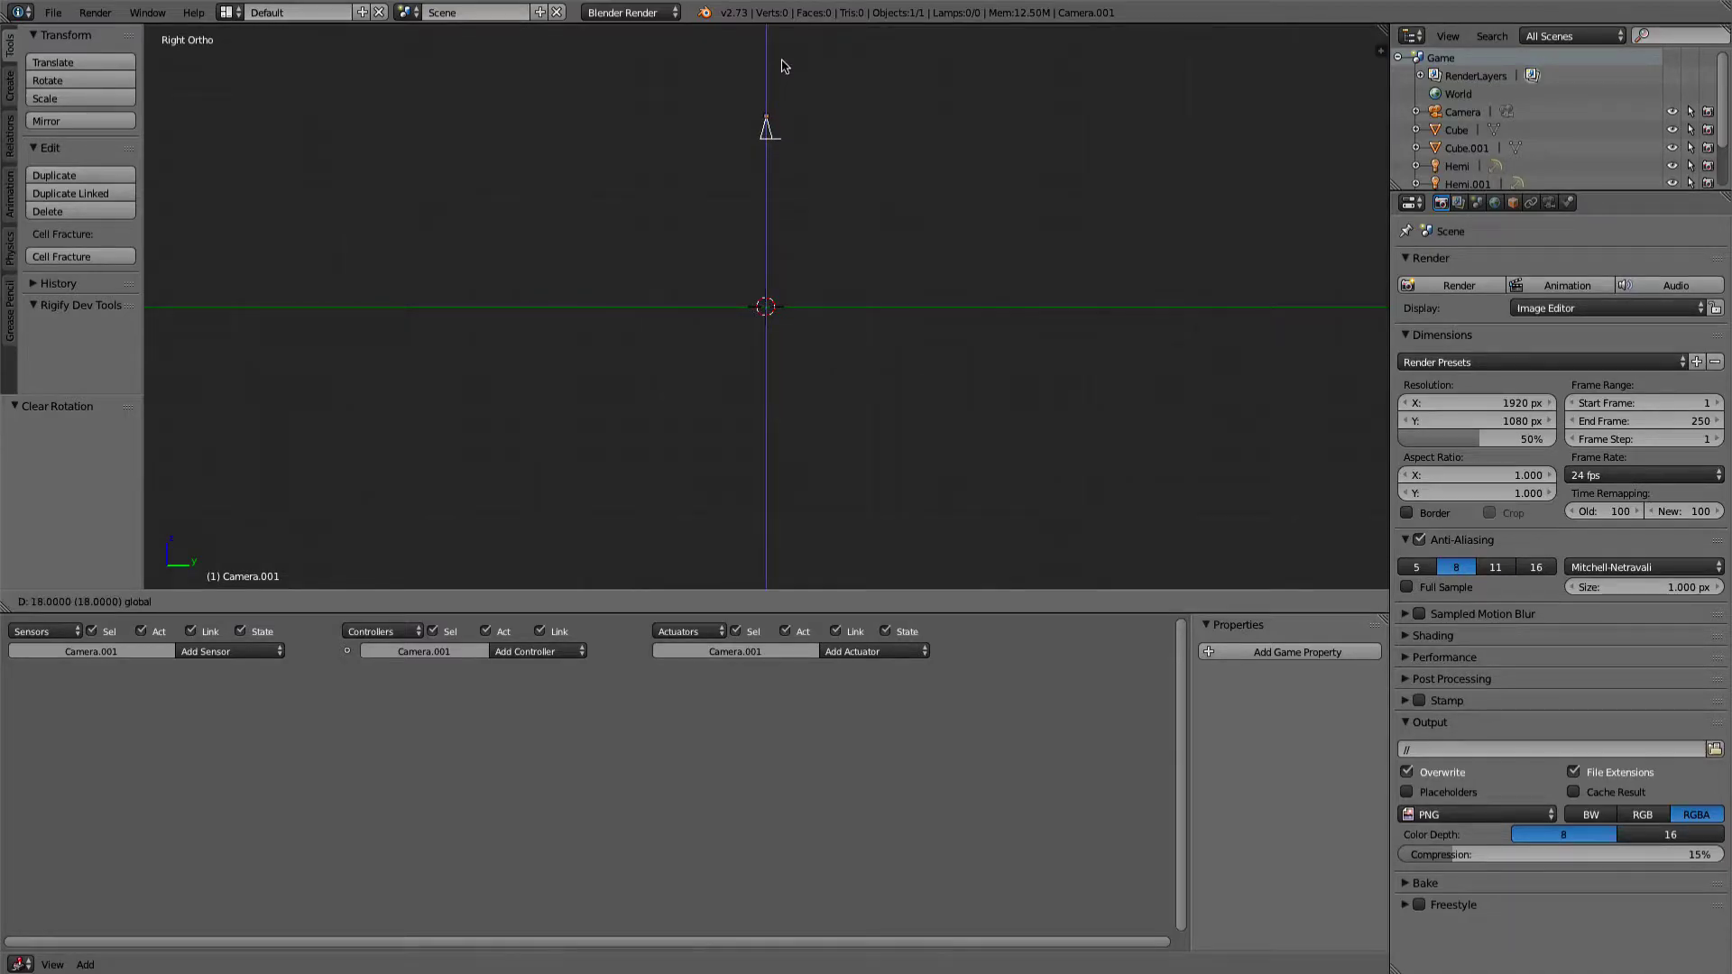
{"action": "left_click", "coordinate": [792, 54]}
{"action": "middle_click_drag", "start_coordinate": [791, 54], "coordinate": [906, 217]}
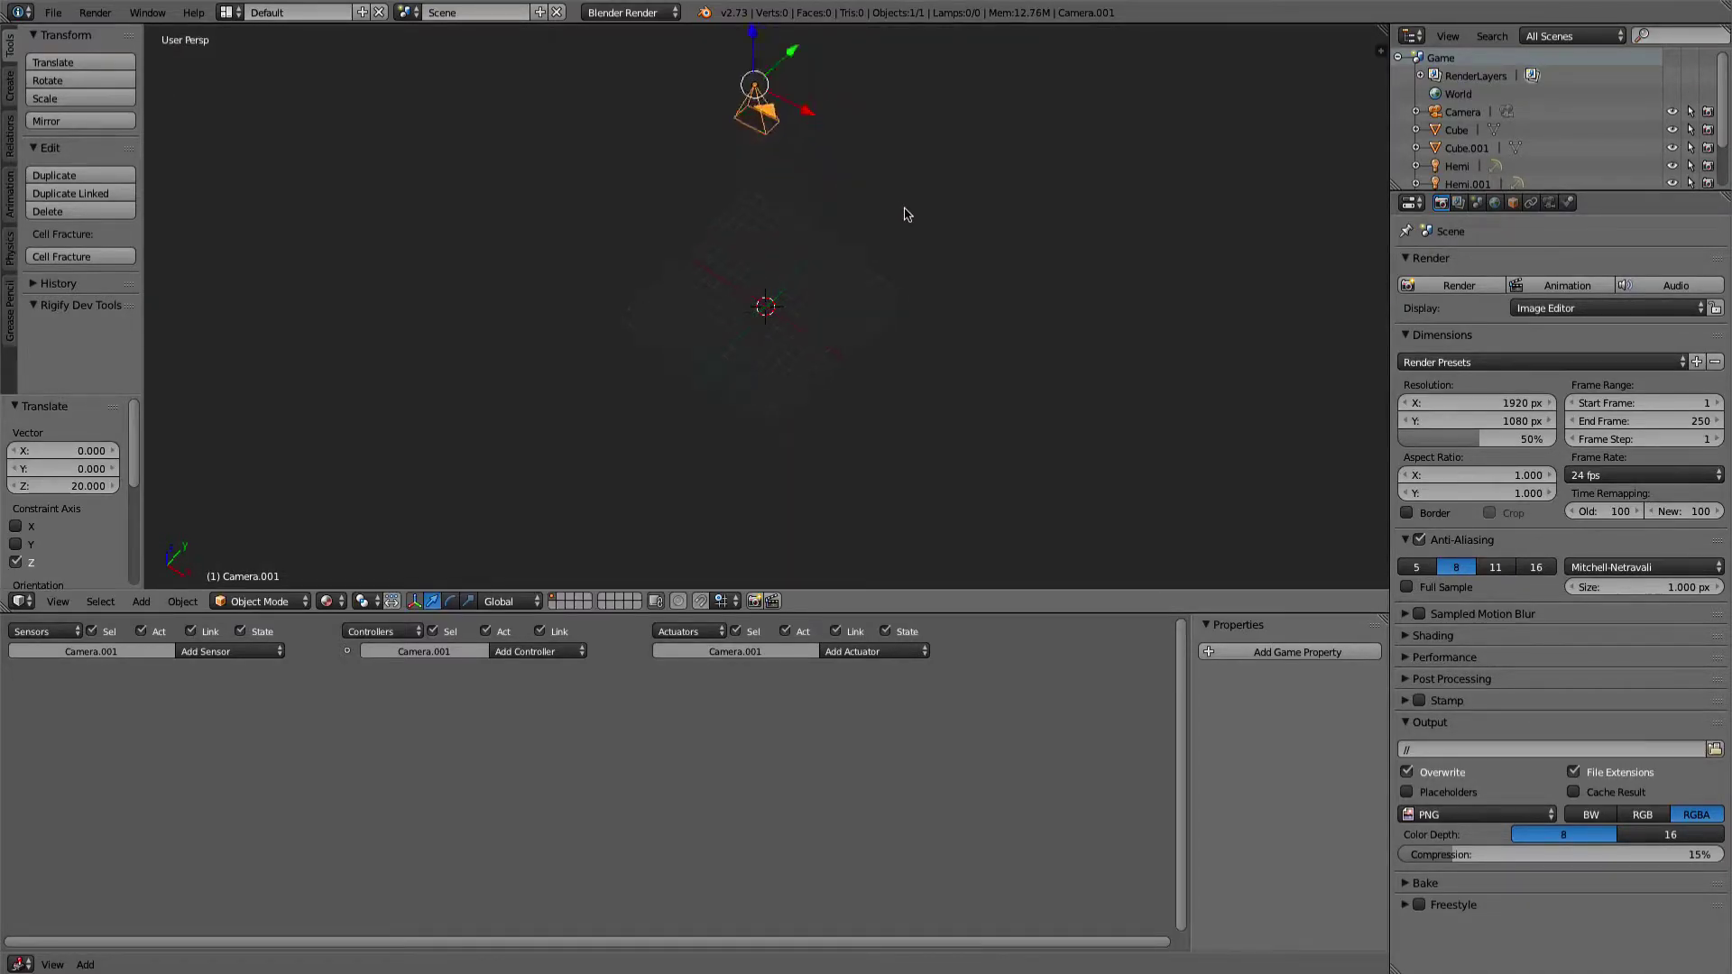
{"action": "key", "text": "KP_0"}
{"action": "middle_click_drag", "start_coordinate": [959, 296], "coordinate": [765, 310]}
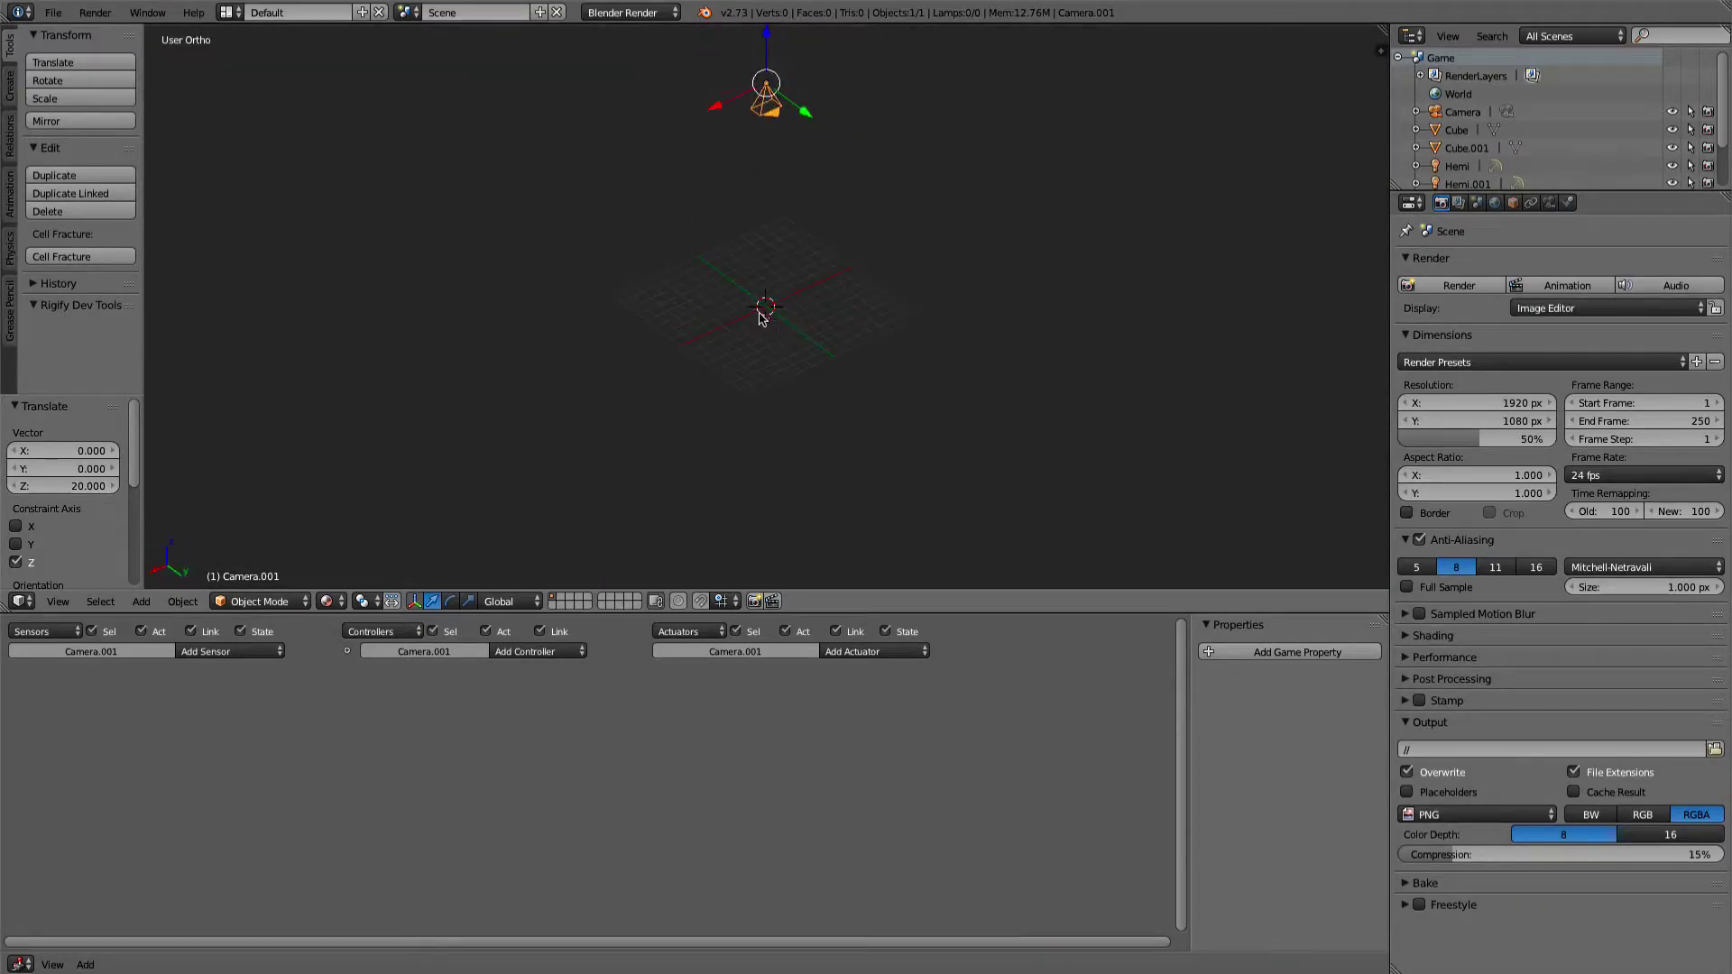
Add a mesh plane at the centre of the new scene
{"action": "middle_click_drag", "start_coordinate": [747, 374], "coordinate": [855, 366]}
{"action": "key", "text": "shift+a"}
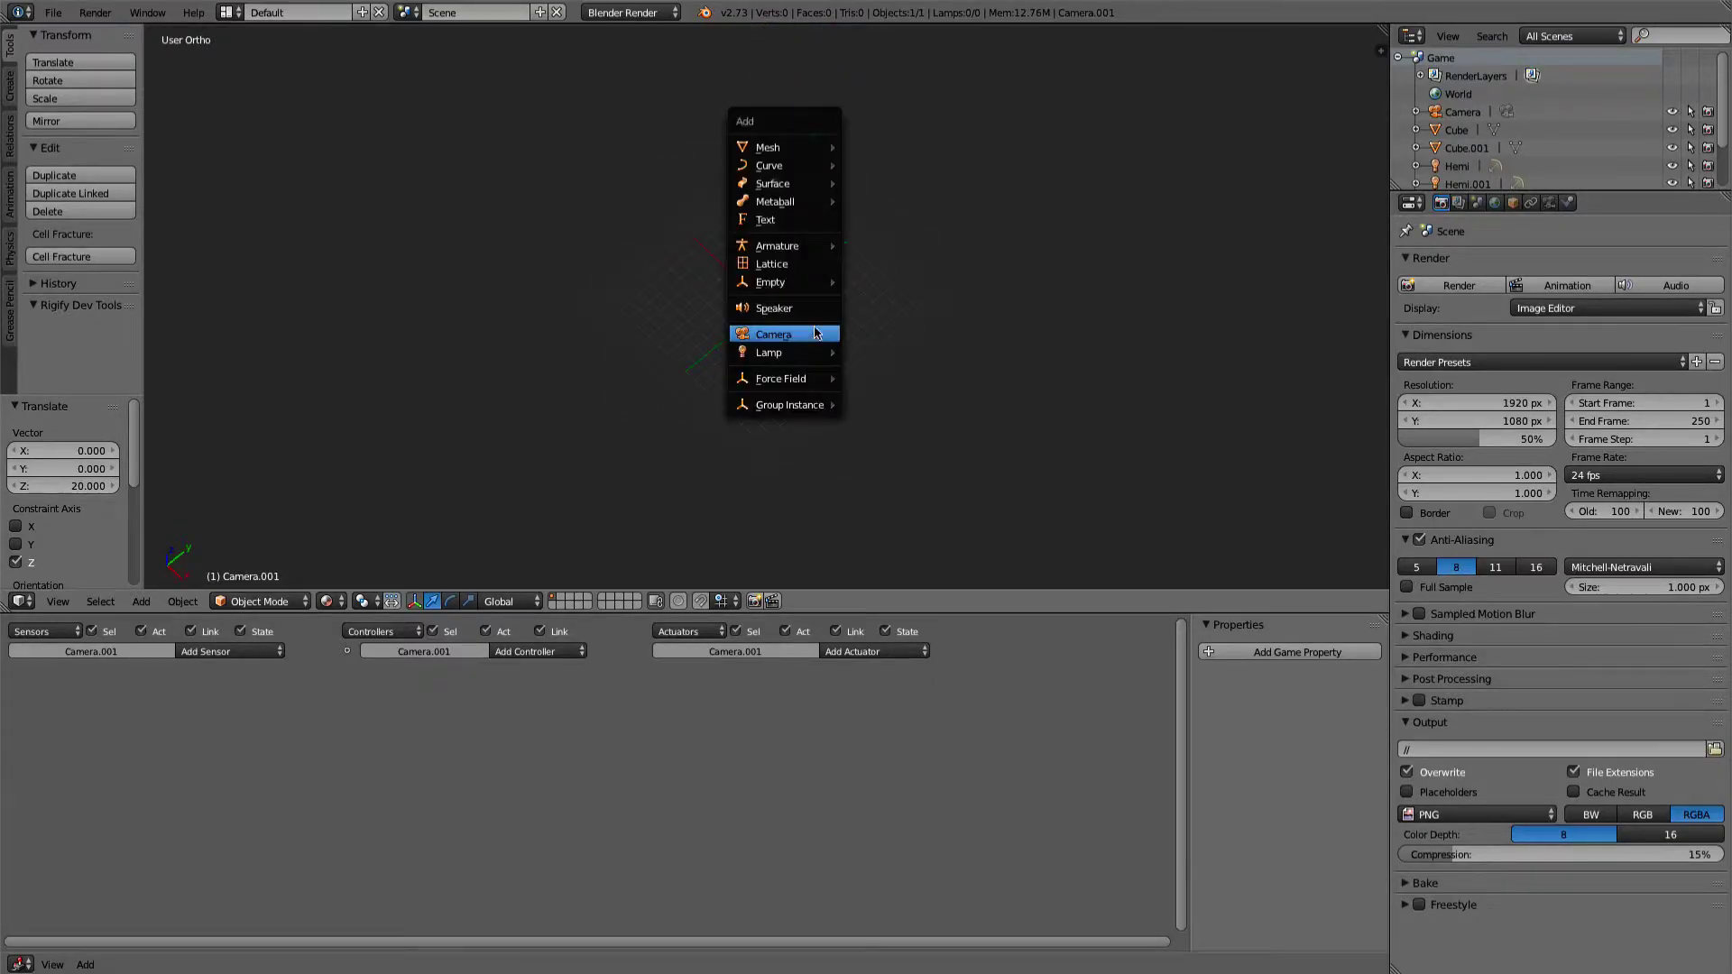
{"action": "mouse_move", "coordinate": [767, 146]}
{"action": "left_click", "coordinate": [903, 147]}
{"action": "middle_click_drag", "start_coordinate": [861, 302], "coordinate": [852, 270]}
Switch the scene's engine to Blender Game and set the shading mode to GLSL
{"action": "left_click", "coordinate": [1585, 203]}
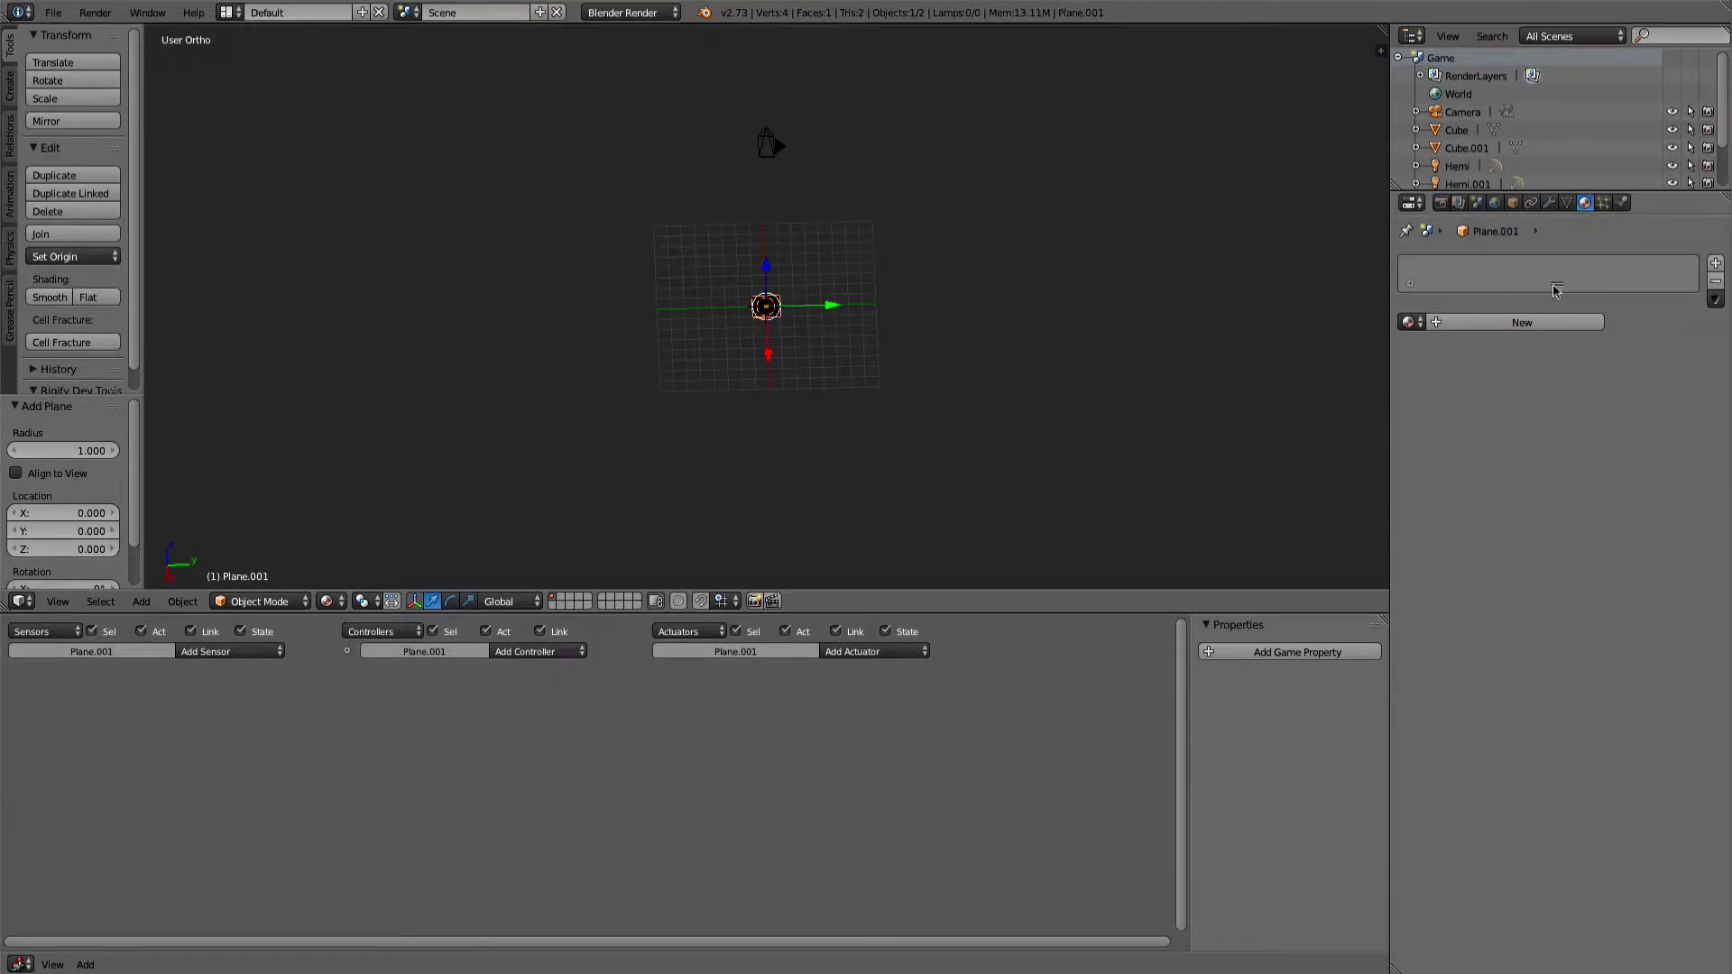
{"action": "left_click", "coordinate": [1441, 203]}
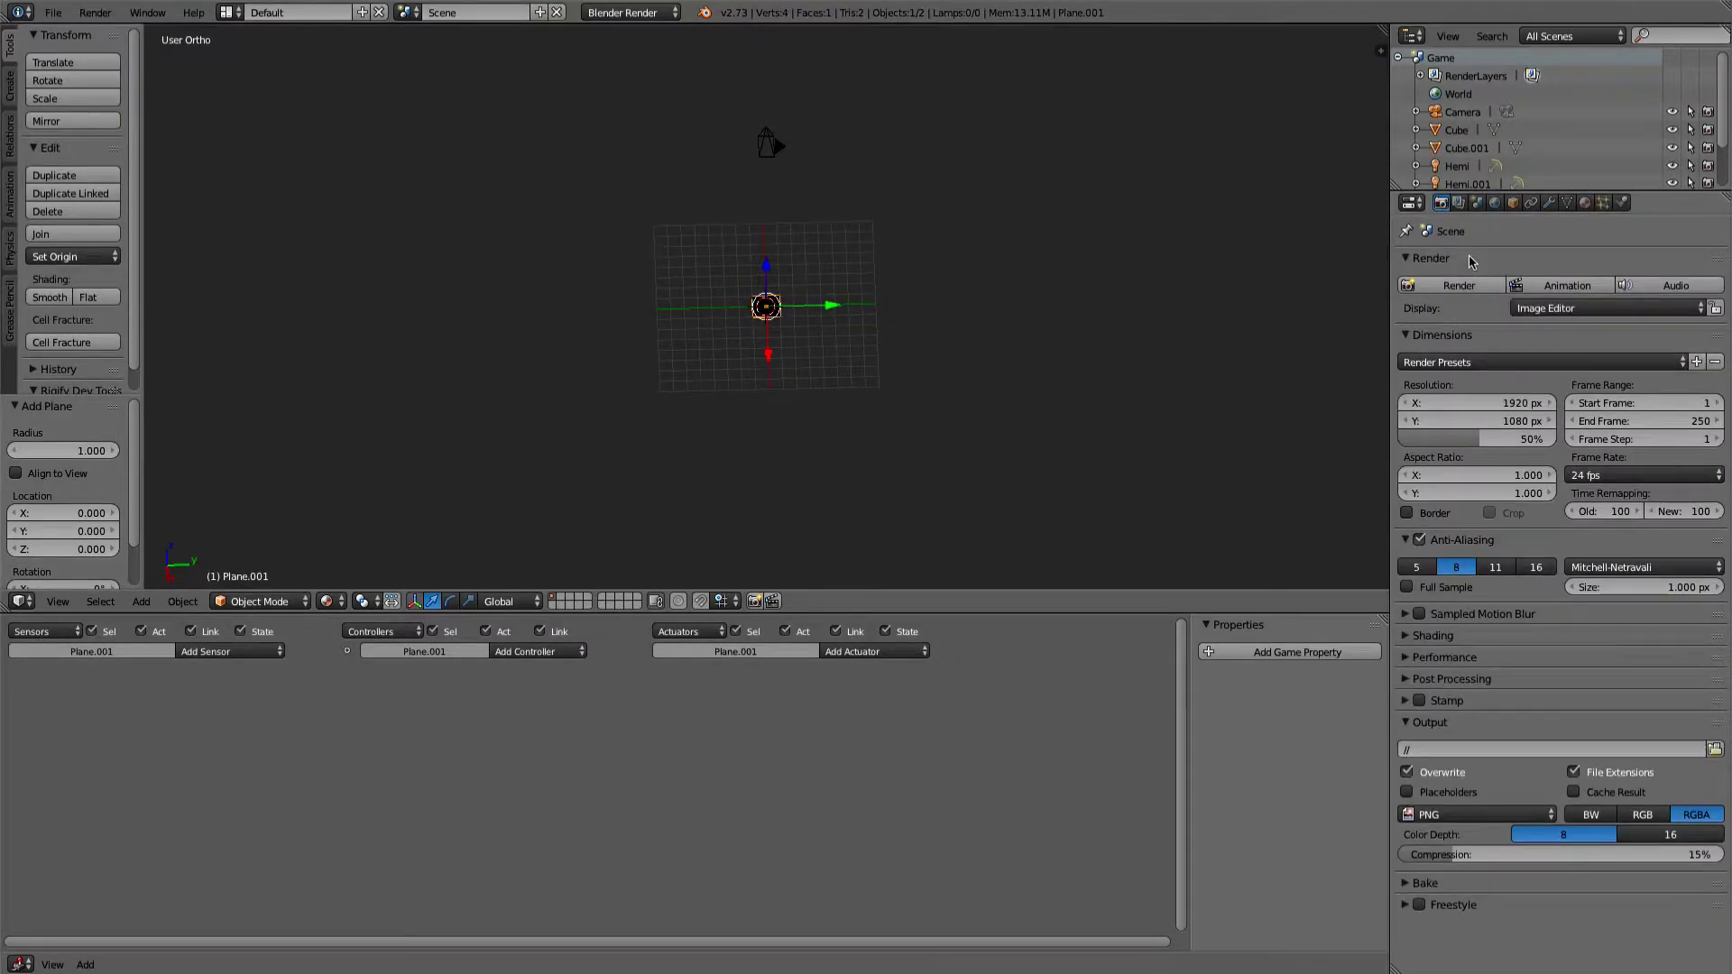
{"action": "left_click", "coordinate": [630, 13]}
{"action": "left_click", "coordinate": [633, 56]}
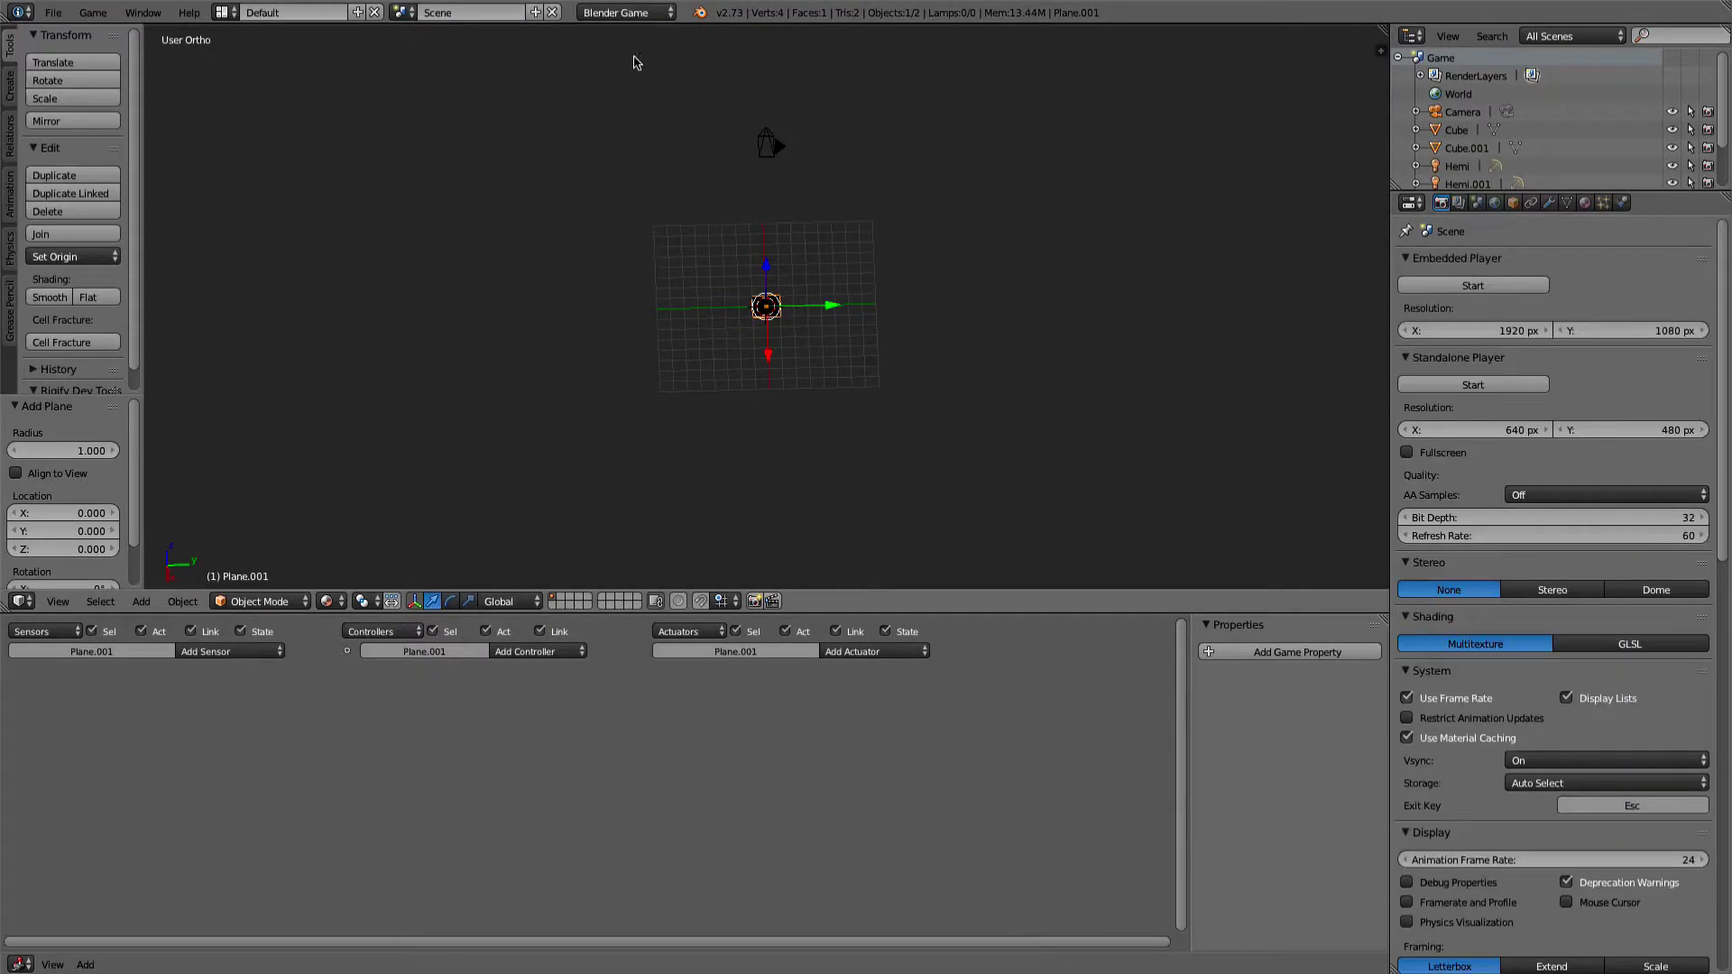
{"action": "left_click", "coordinate": [1633, 646]}
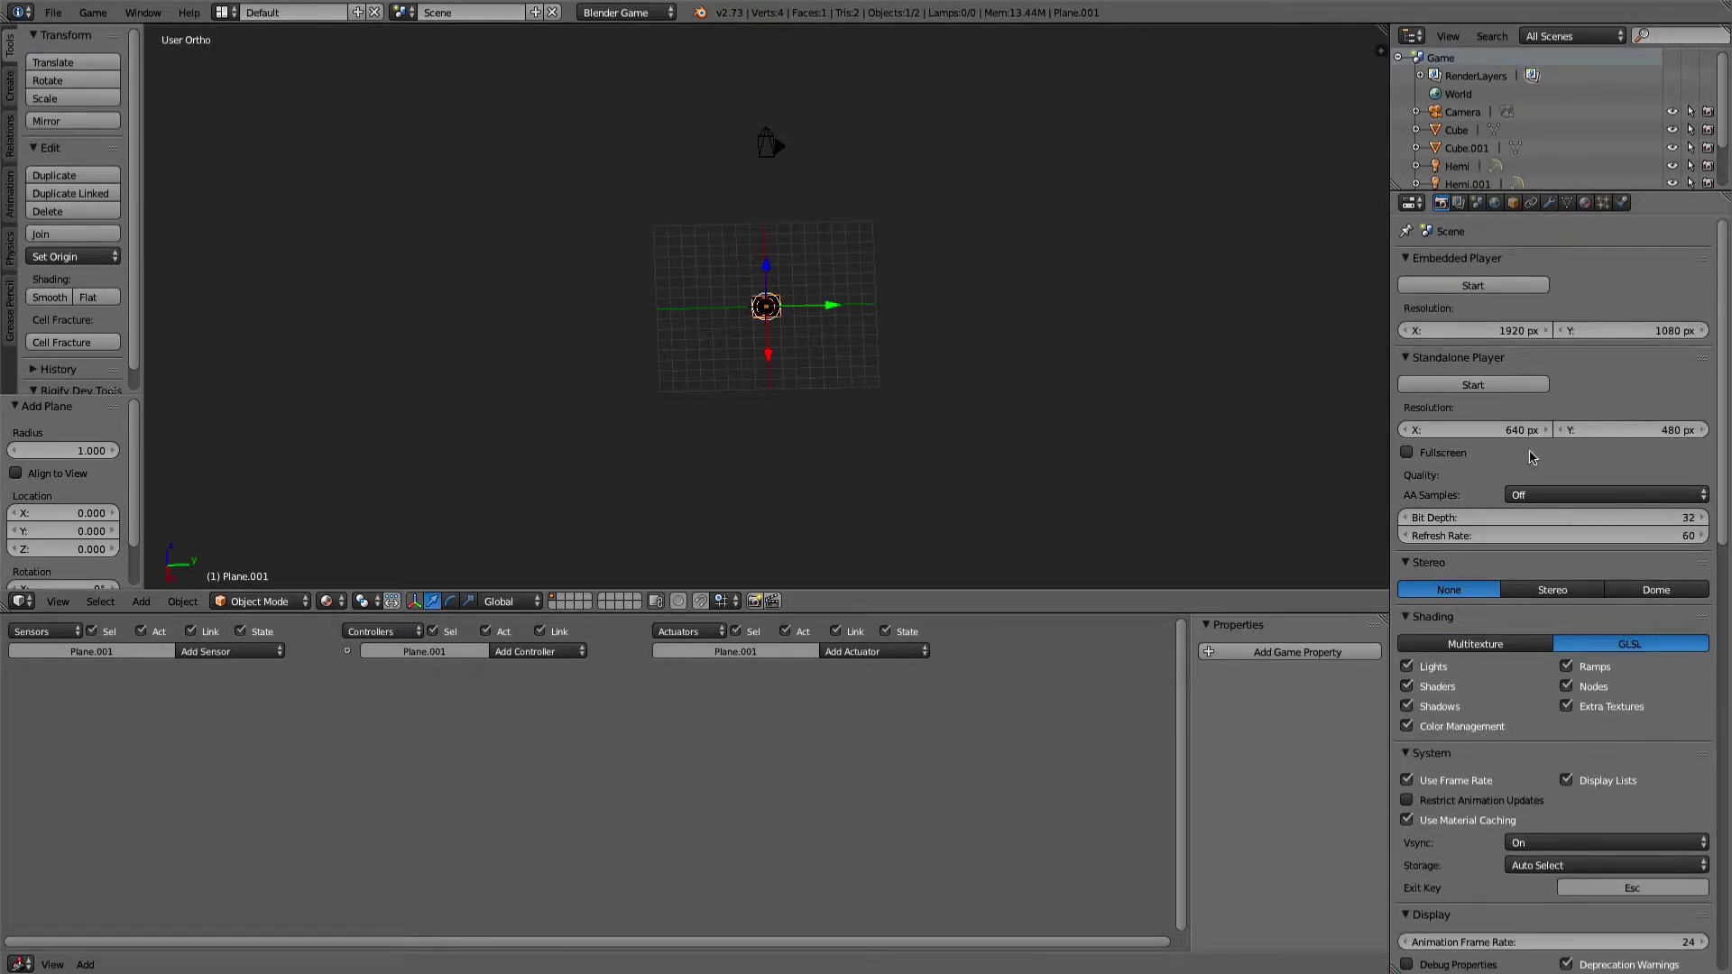
Set the scene's animation frame rate to 60
{"action": "scroll", "coordinate": [1576, 514], "scroll_direction": "down", "scroll_amount": 6}
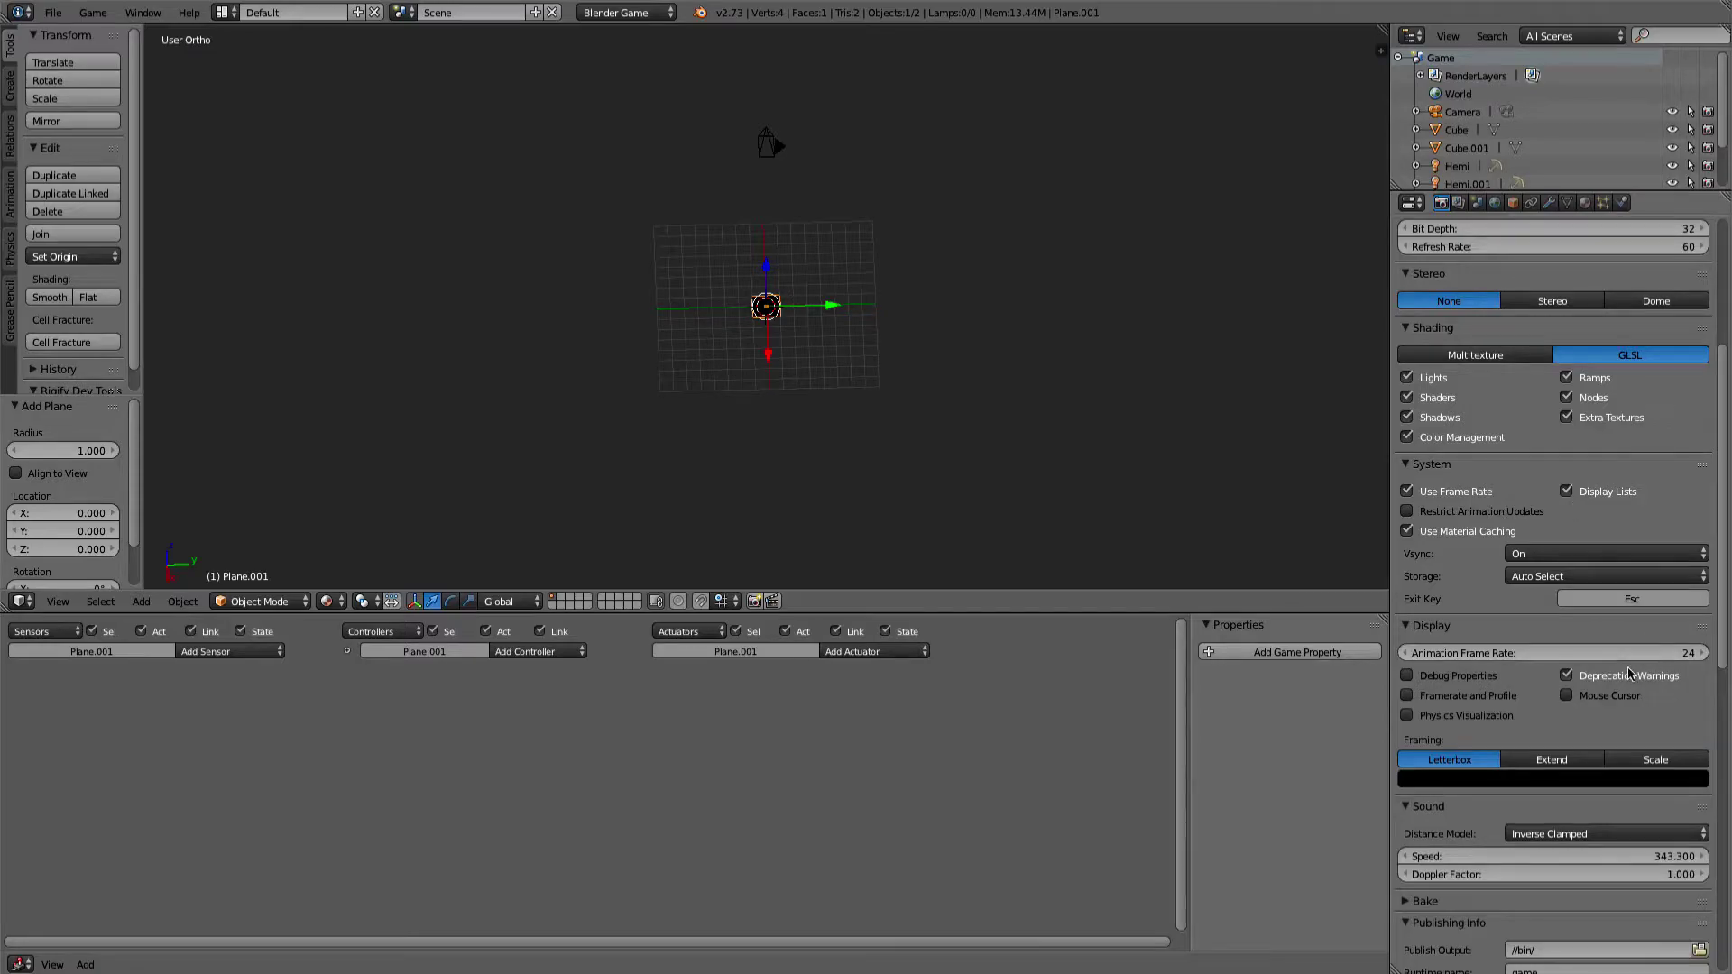
{"action": "left_click", "coordinate": [1625, 651]}
{"action": "type", "text": "60"}
{"action": "key", "text": "Return"}
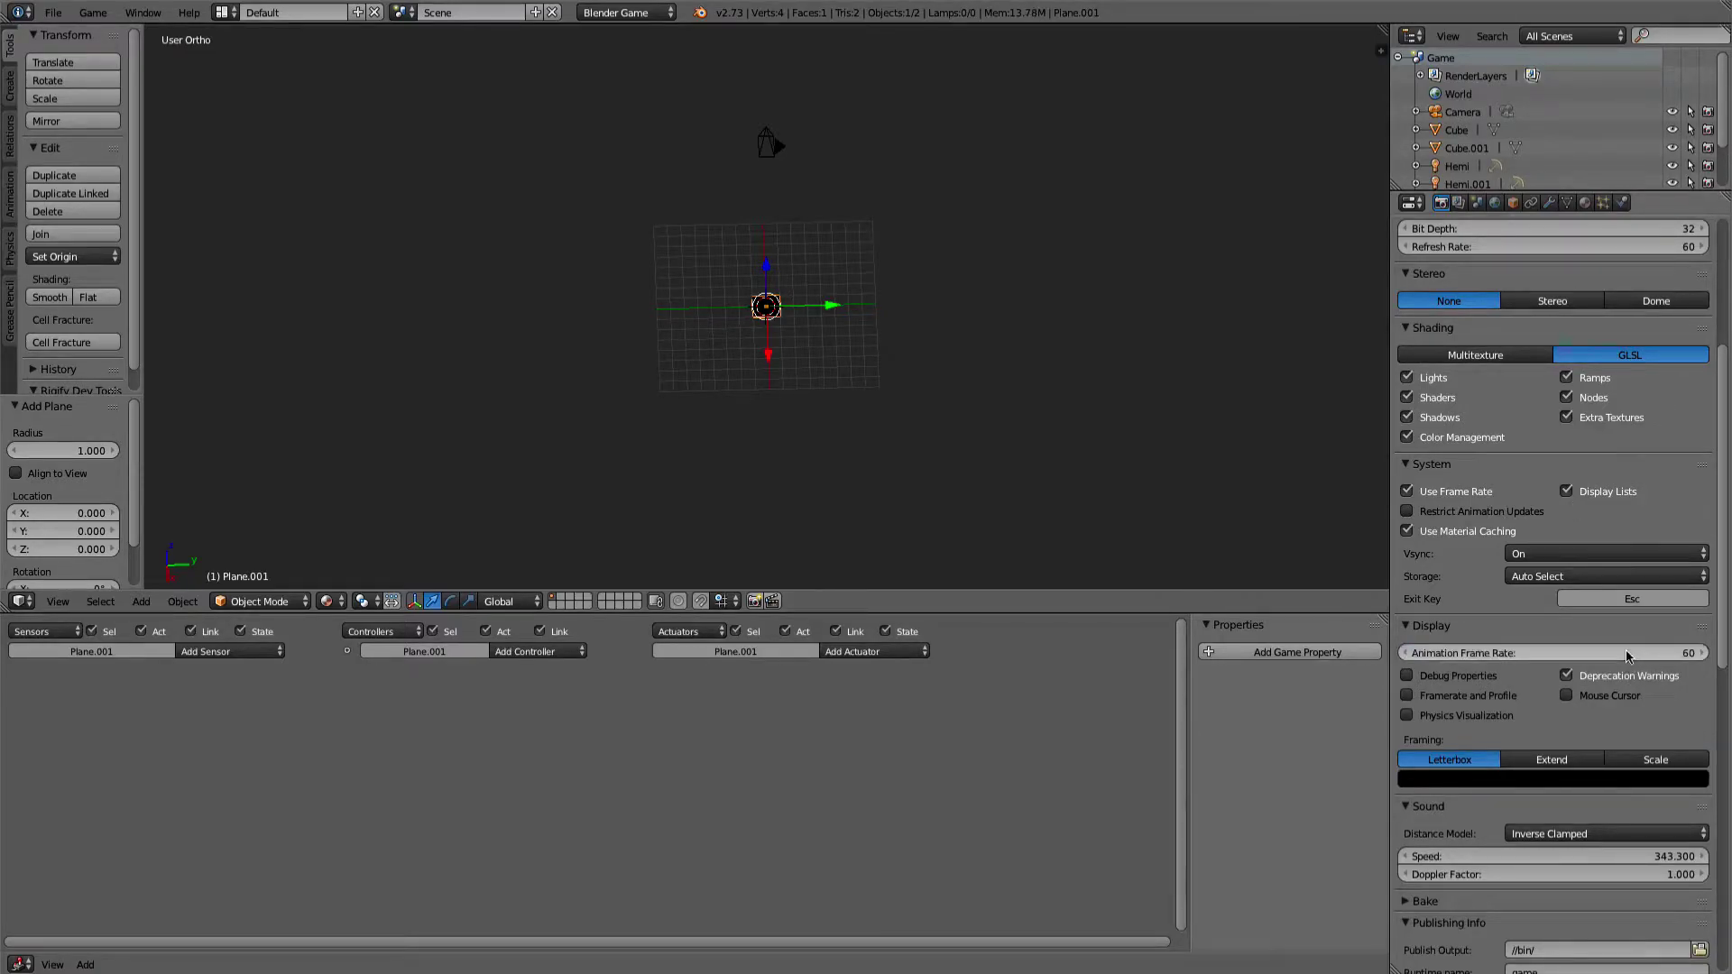
{"action": "scroll", "coordinate": [1628, 657], "scroll_direction": "up", "scroll_amount": 6}
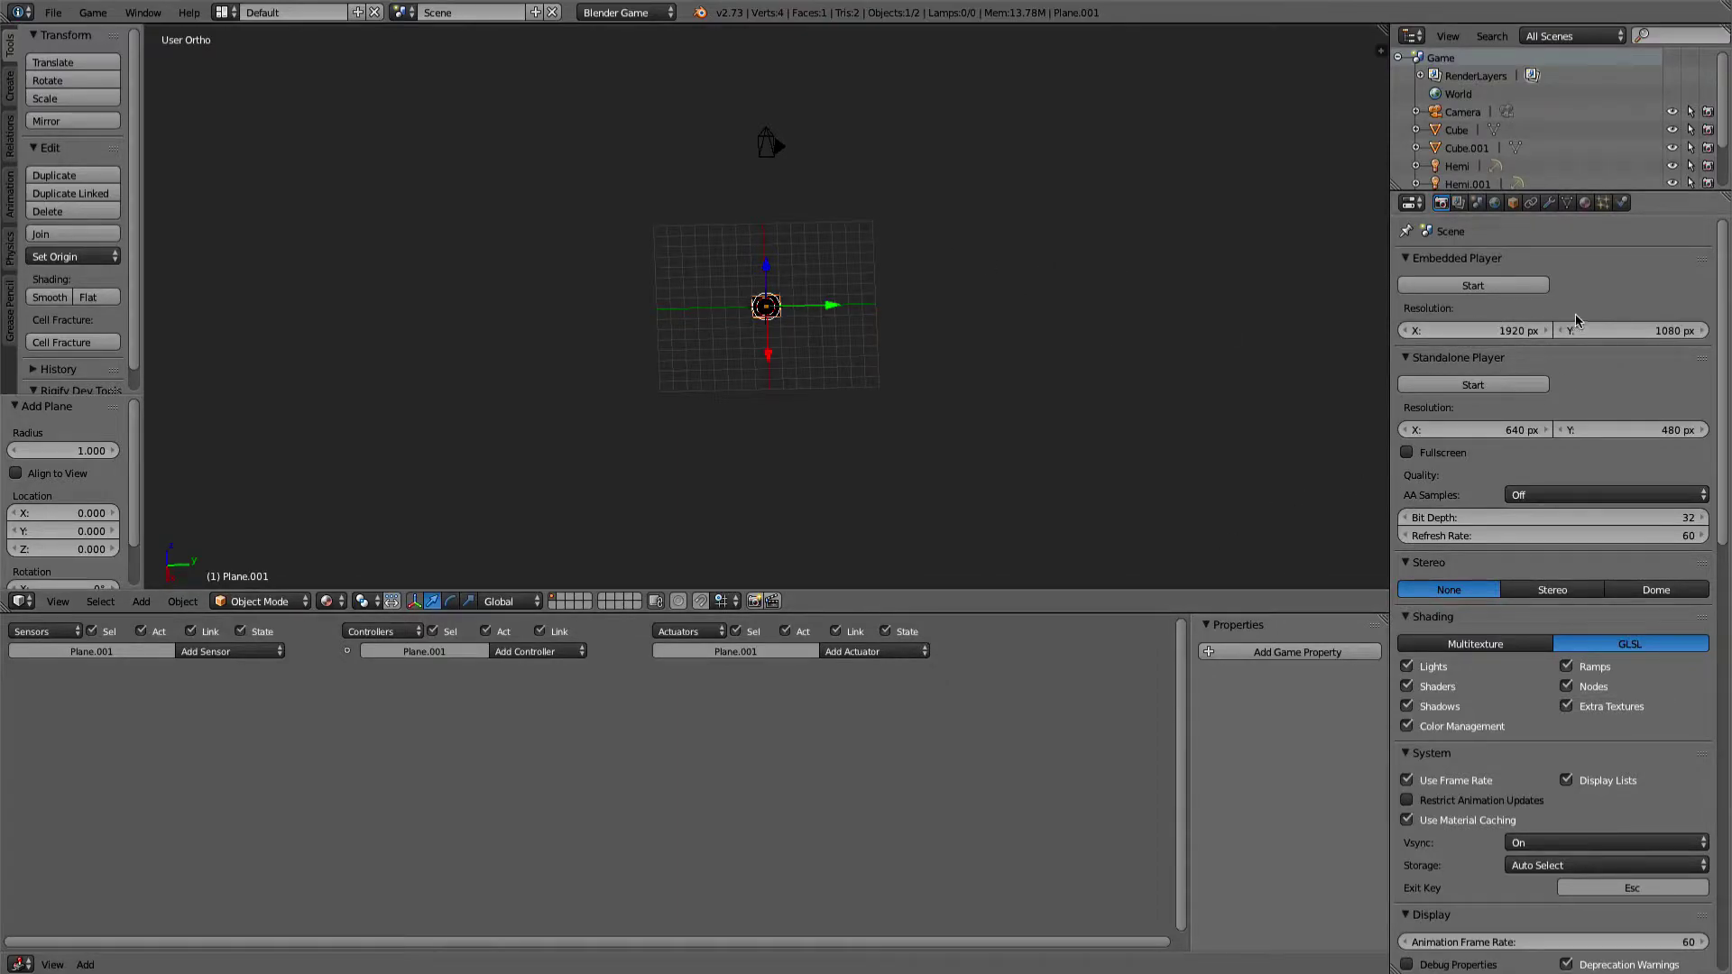
Through the camera view, scale the plane by 3 along the X axis
{"action": "scroll", "coordinate": [1233, 445], "scroll_direction": "up", "scroll_amount": 1}
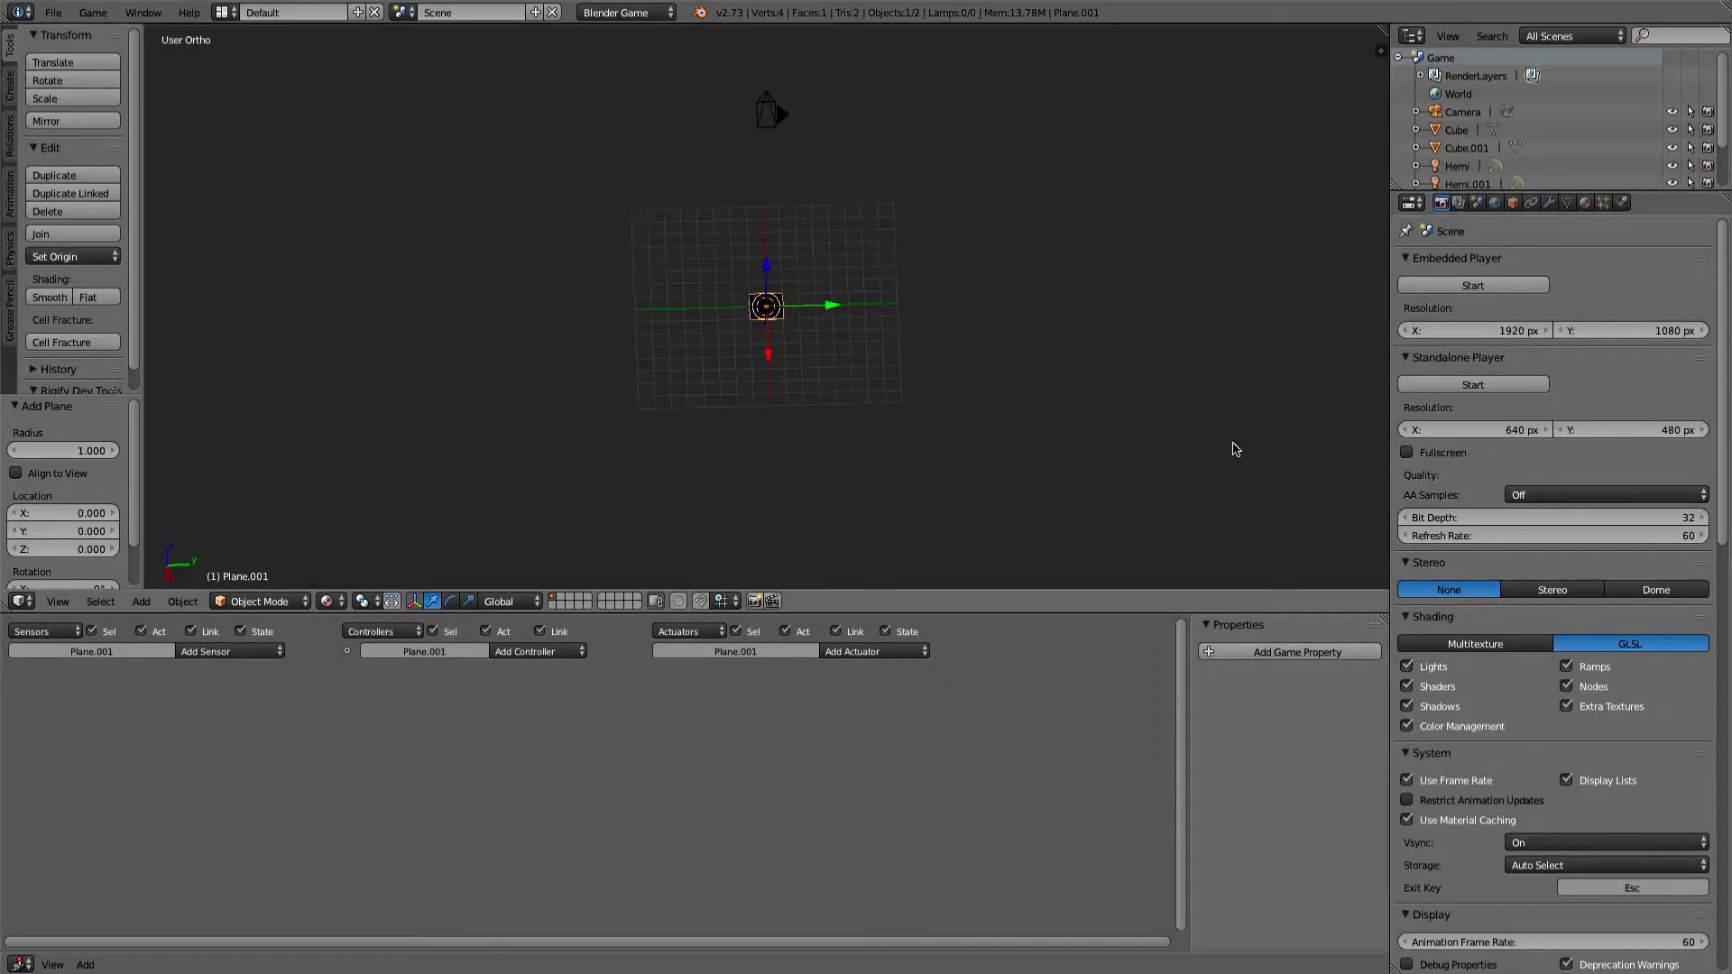
{"action": "scroll", "coordinate": [1017, 410], "scroll_direction": "down", "scroll_amount": 1}
{"action": "scroll", "coordinate": [1015, 422], "scroll_direction": "up", "scroll_amount": 2}
{"action": "middle_click_drag", "start_coordinate": [1014, 421], "coordinate": [1062, 467]}
{"action": "key", "text": "KP_7"}
{"action": "scroll", "coordinate": [939, 437], "scroll_direction": "up", "scroll_amount": 3}
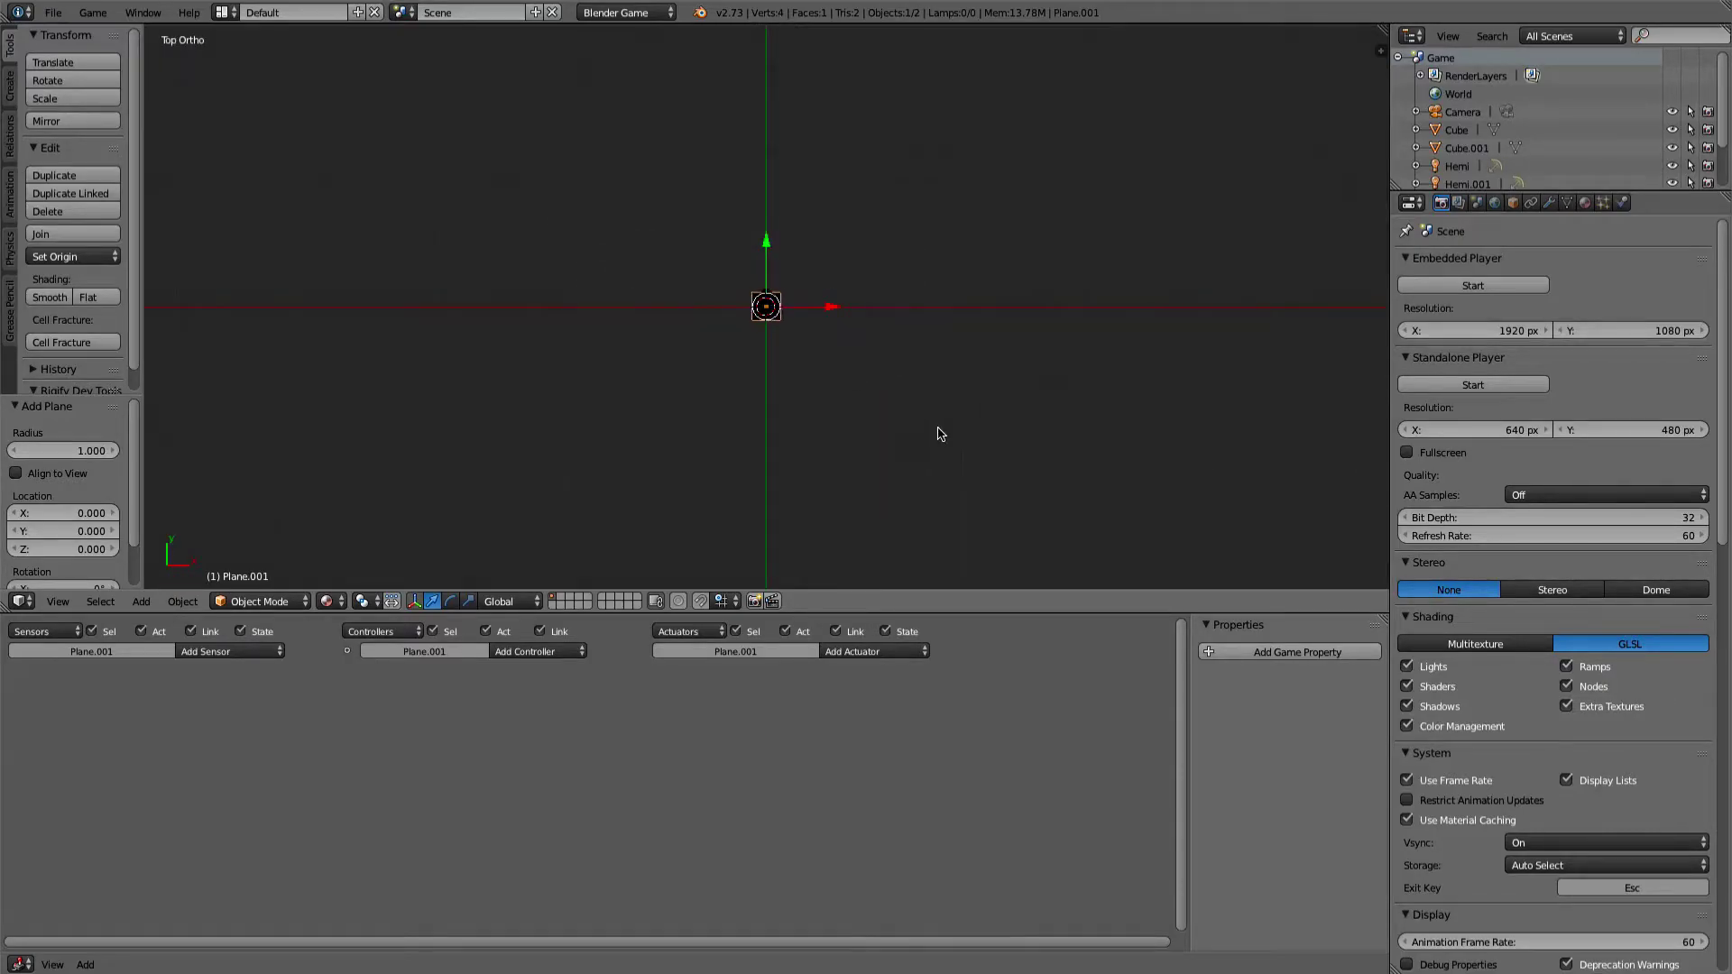
{"action": "key", "text": "KP_0"}
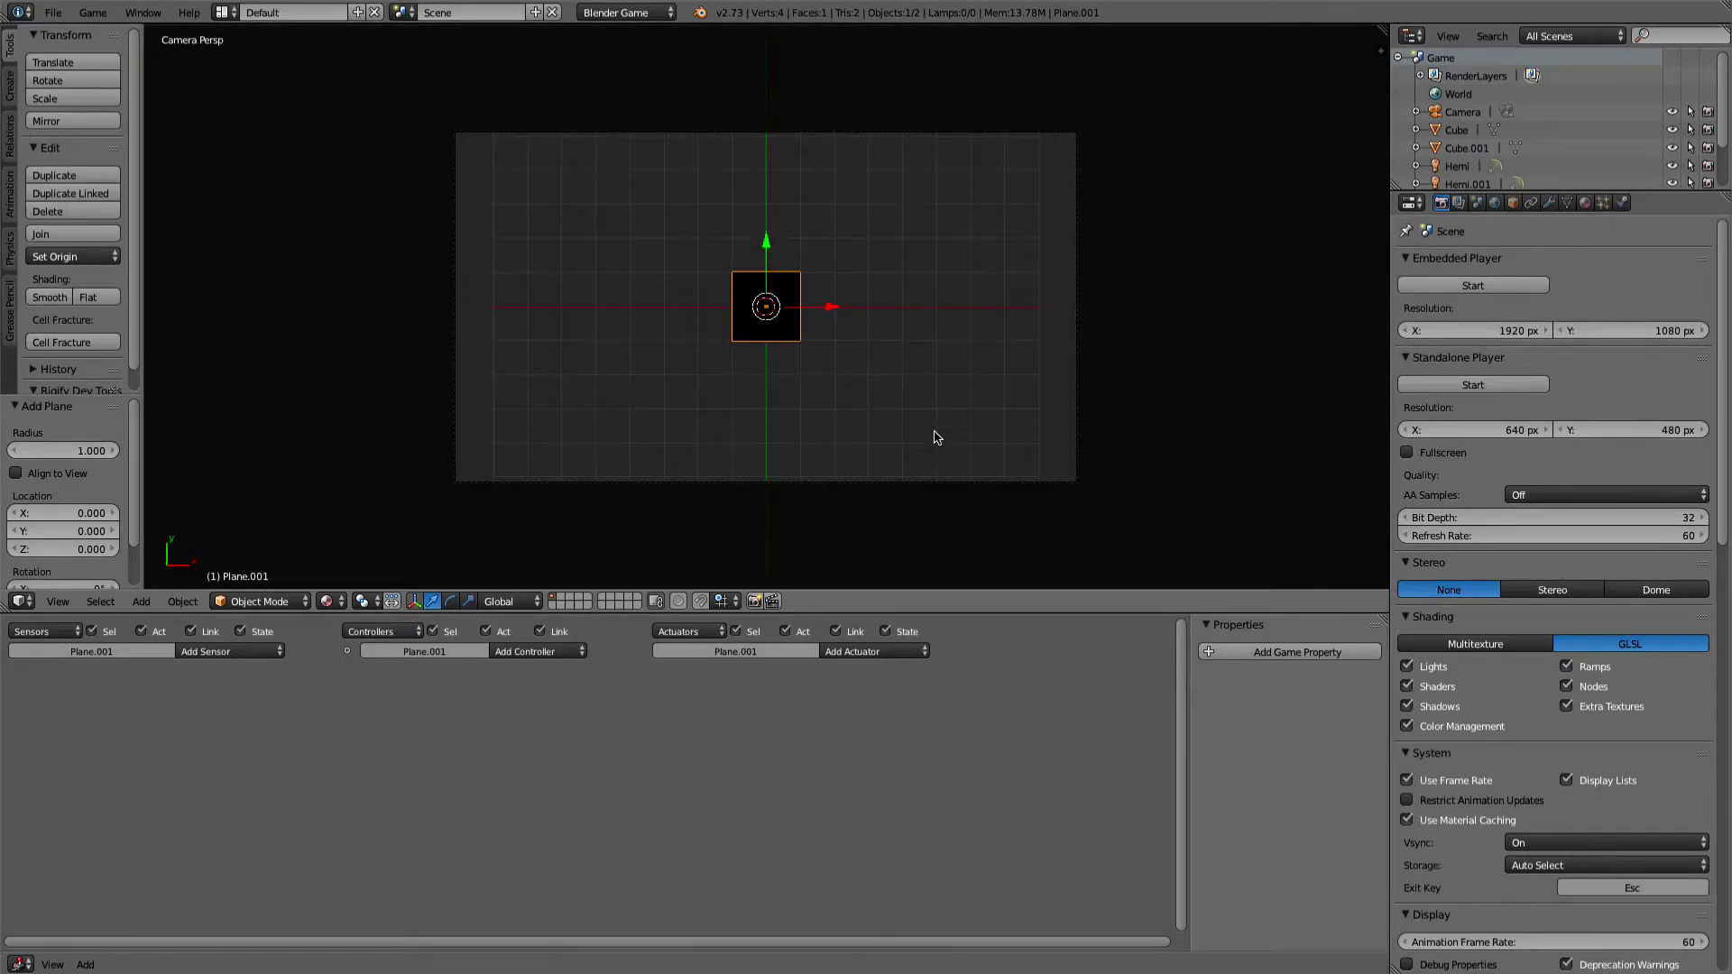
{"action": "key", "text": "s"}
{"action": "key", "text": "x"}
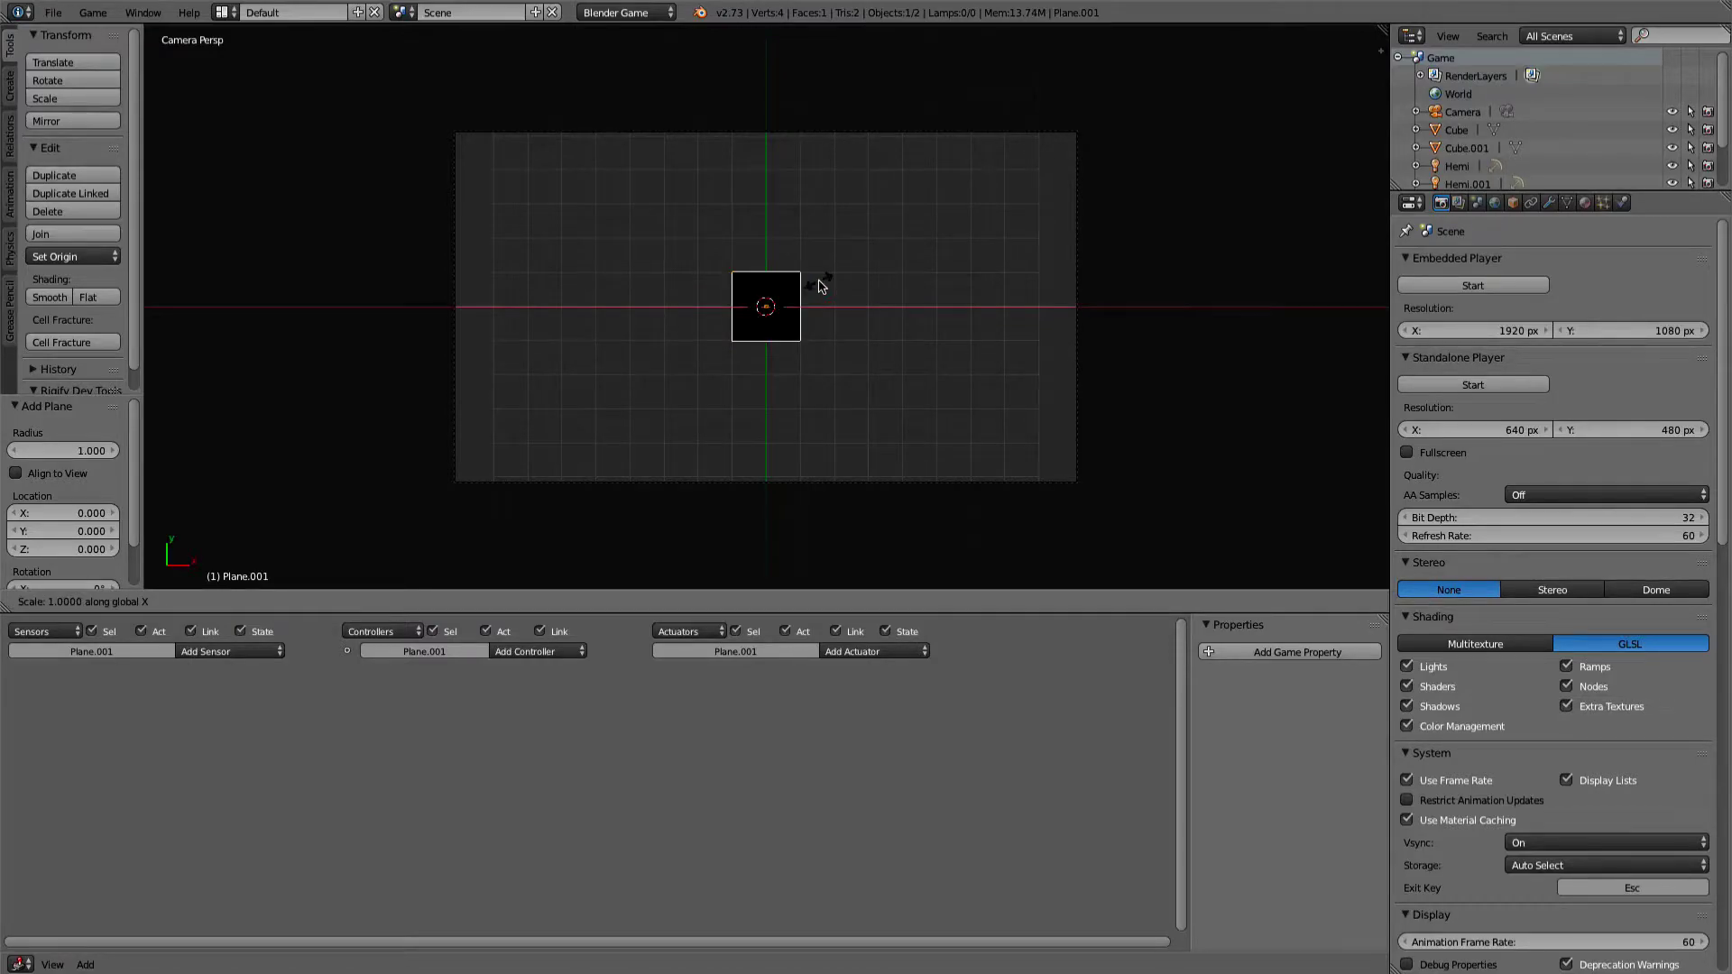
{"action": "left_click", "coordinate": [941, 317]}
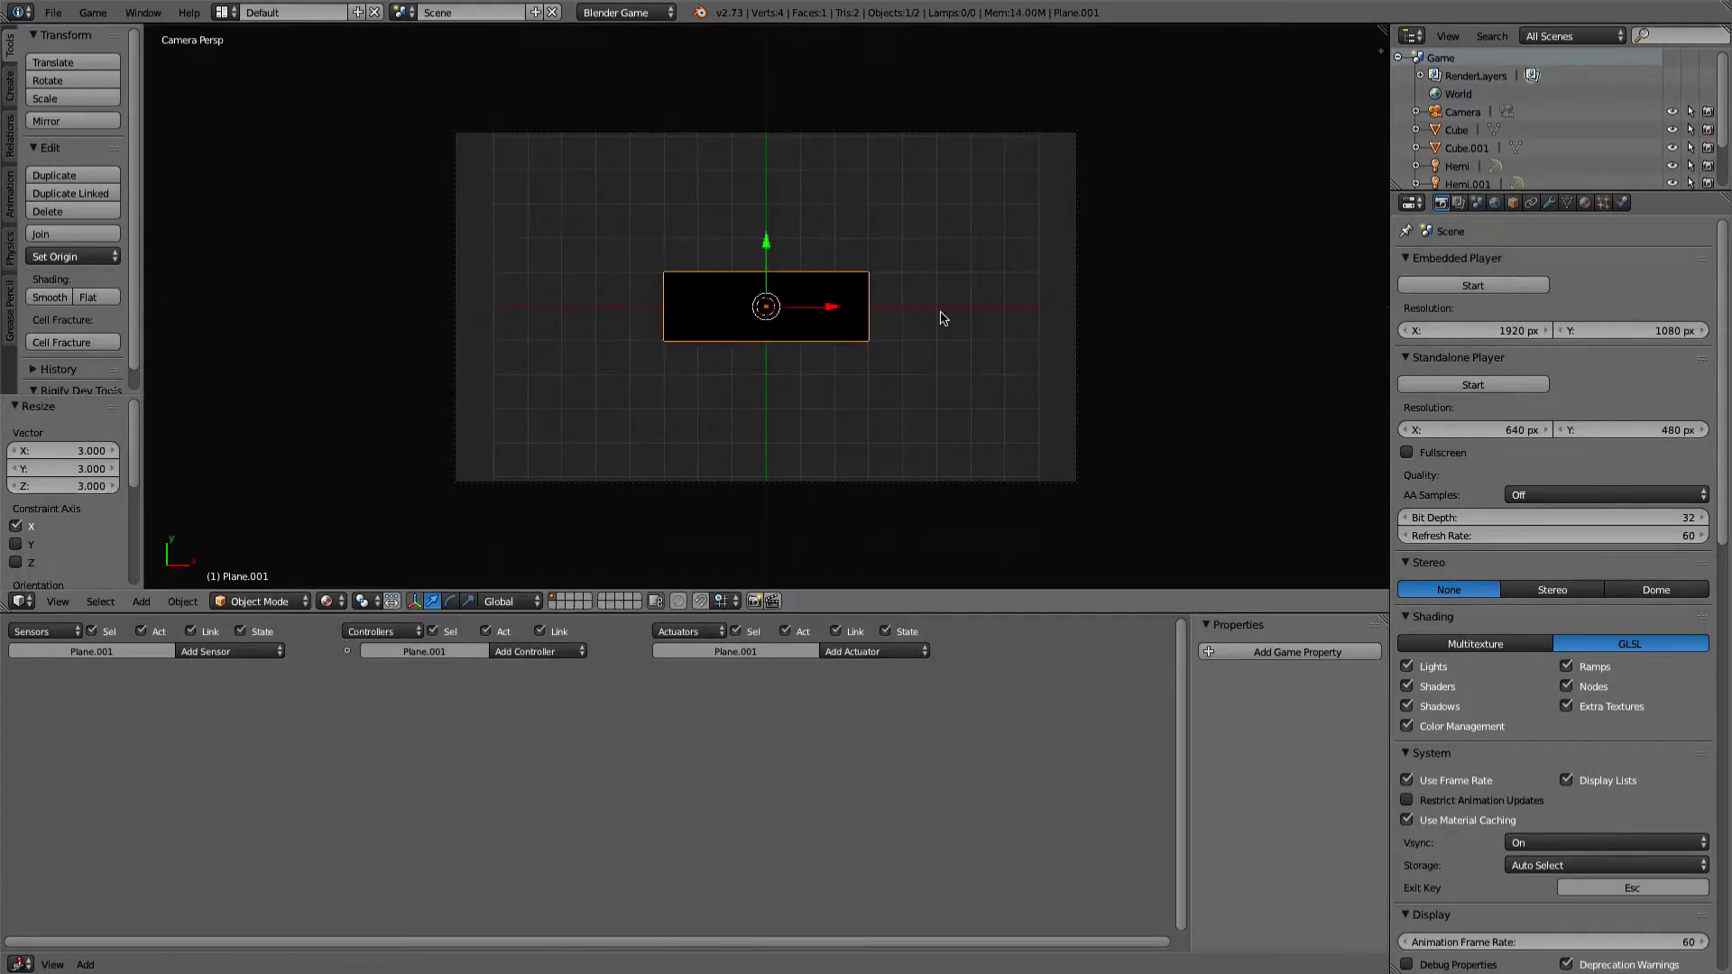
Move the plane 2 units along the Y axis and place a duplicate 4 units below it along Y
{"action": "key", "text": "g"}
{"action": "key", "text": "y"}
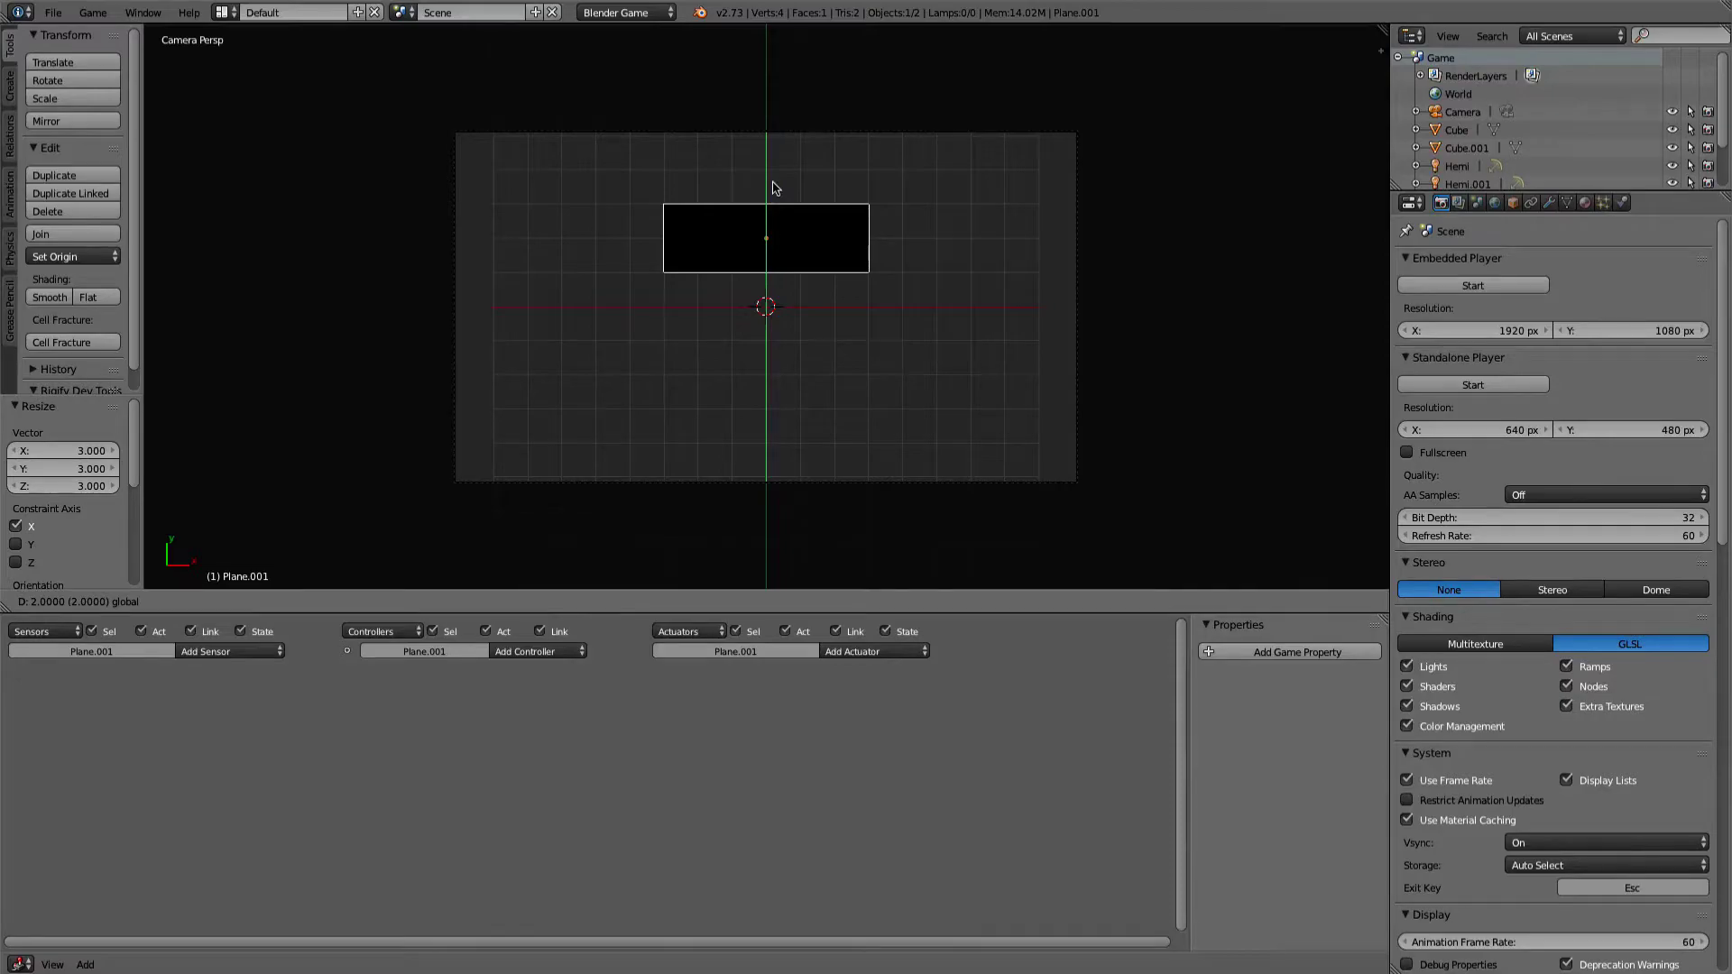
{"action": "left_click", "coordinate": [773, 188]}
{"action": "key", "text": "shift+d"}
{"action": "key", "text": "y"}
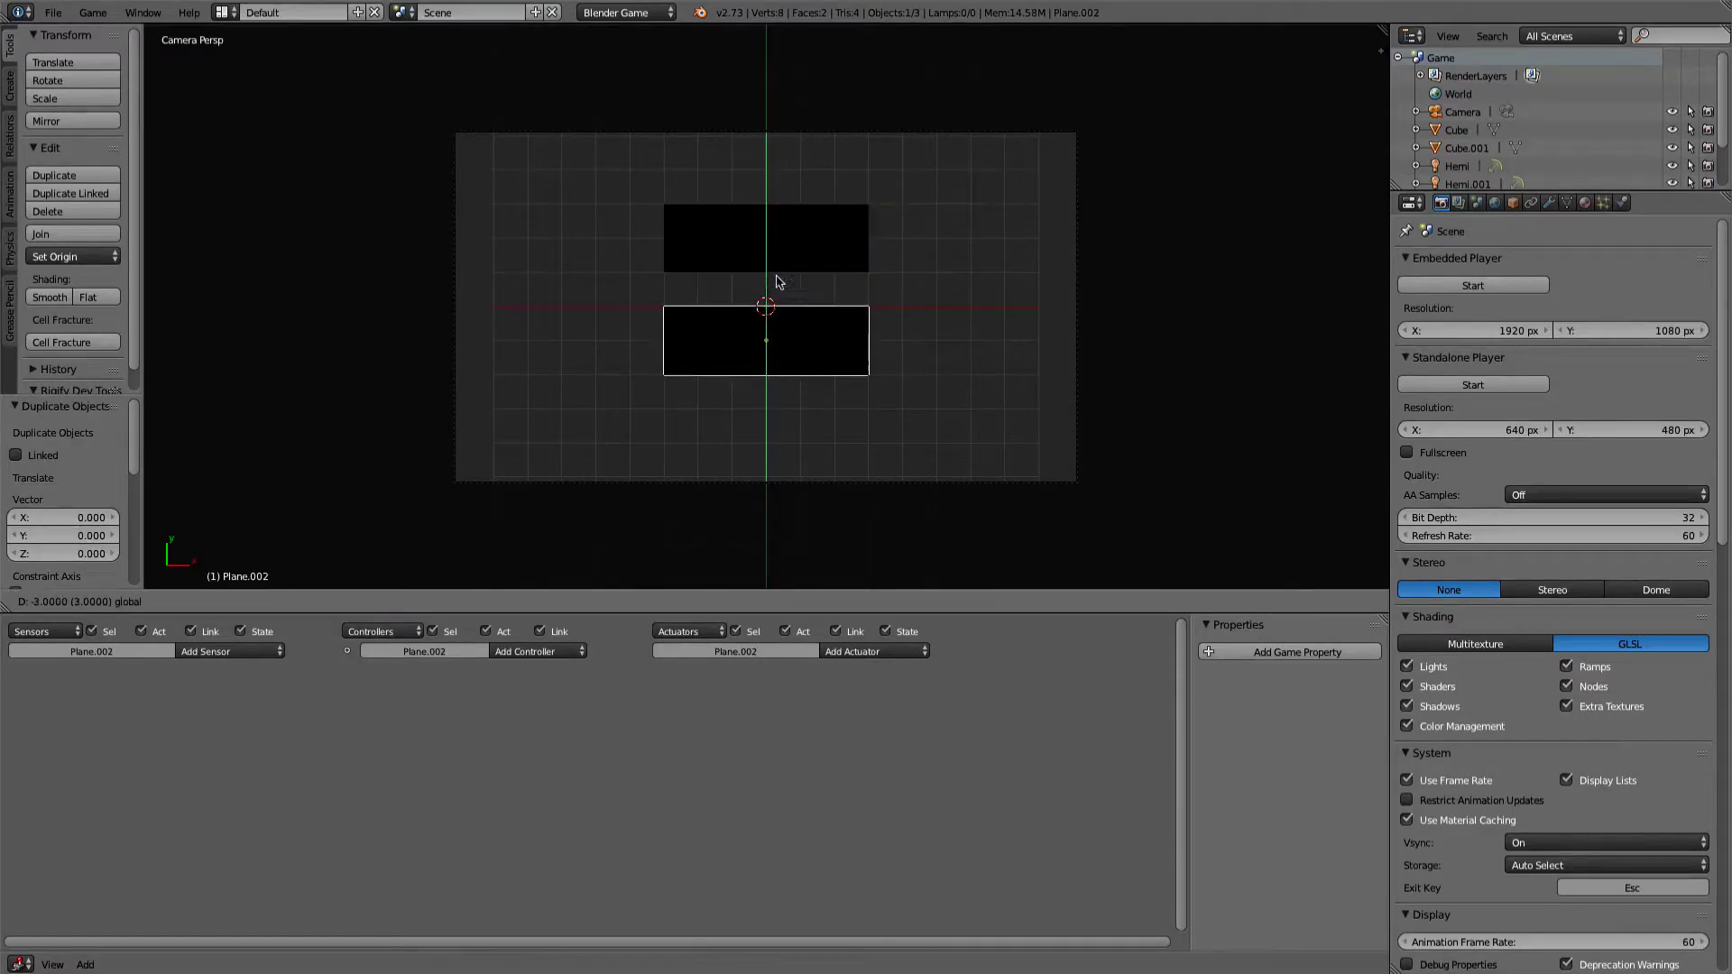
{"action": "left_click", "coordinate": [793, 312]}
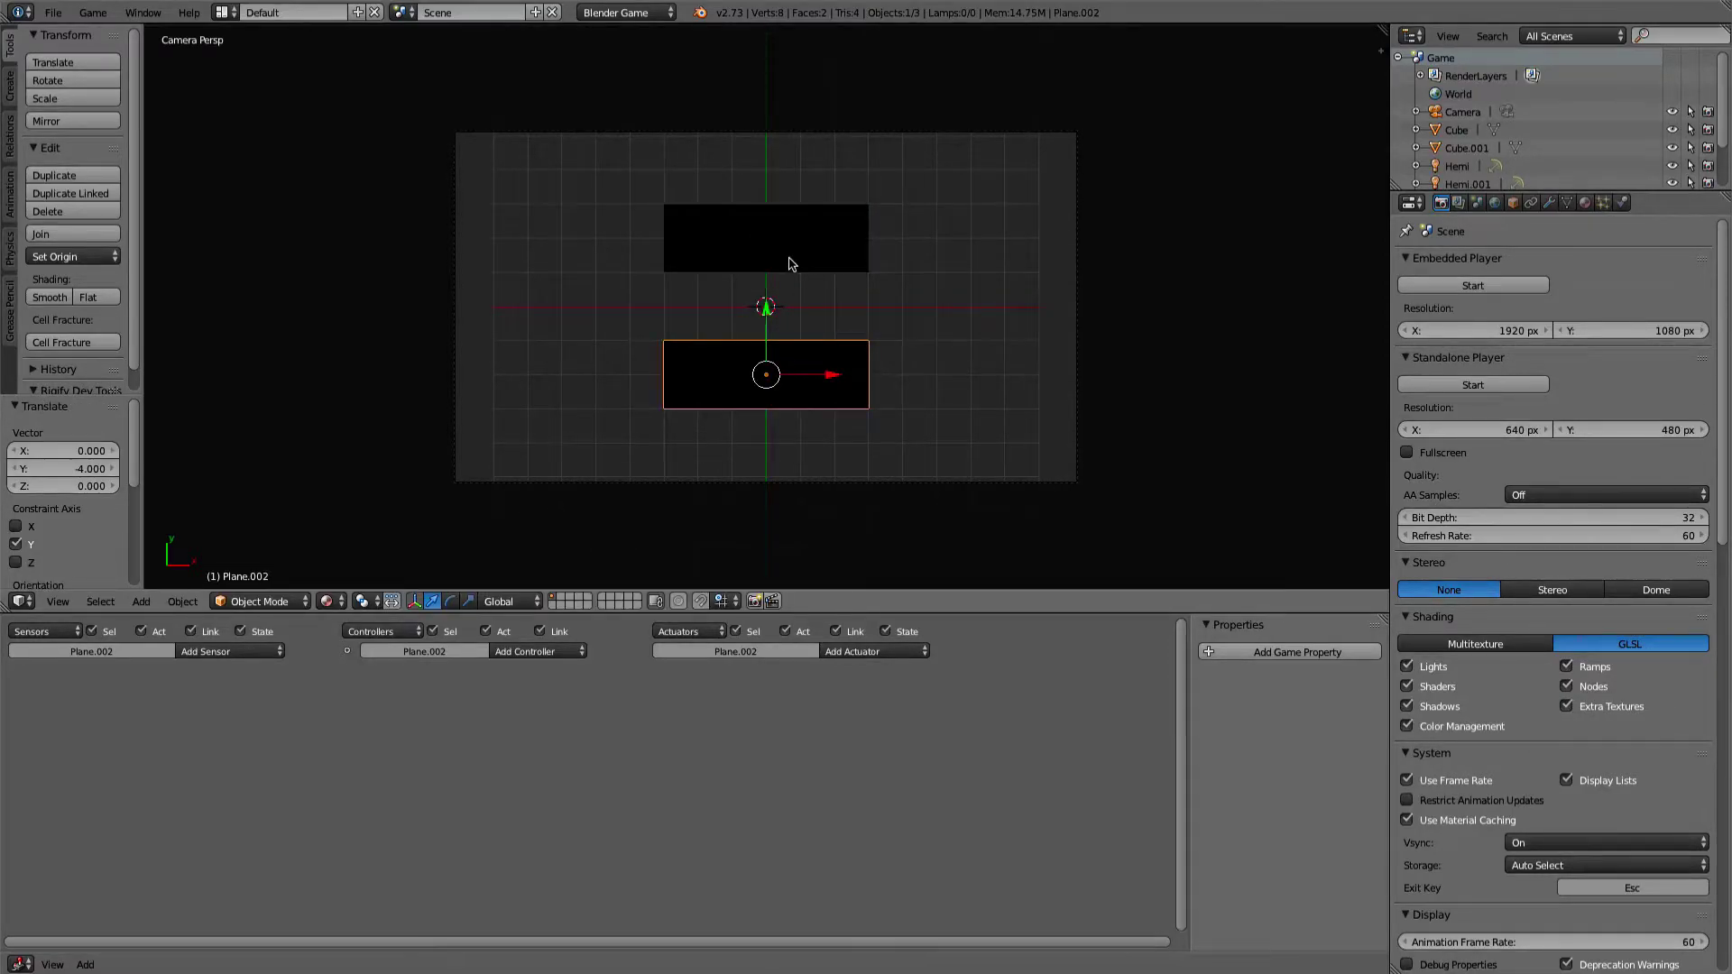
Give the upper plane a new material named Plane and make it shadeless
{"action": "right_click", "coordinate": [790, 263]}
{"action": "left_click", "coordinate": [1585, 202]}
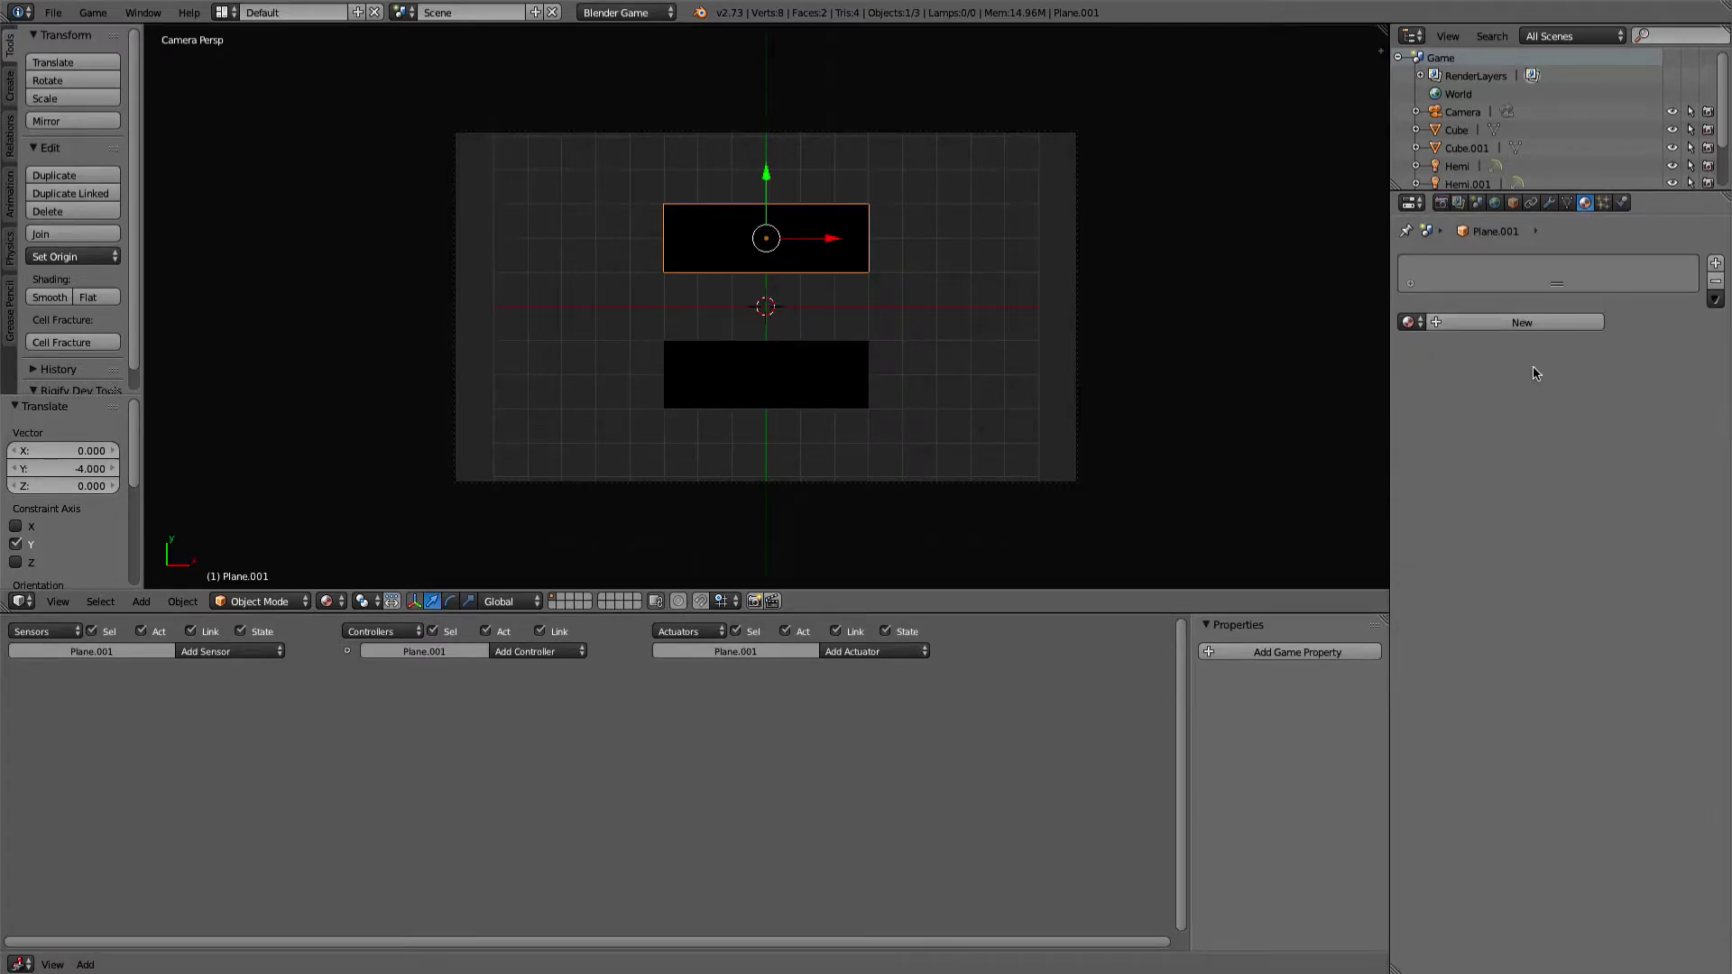
{"action": "left_click", "coordinate": [1524, 322]}
{"action": "double_click", "coordinate": [1483, 322]}
{"action": "type", "text": "T"}
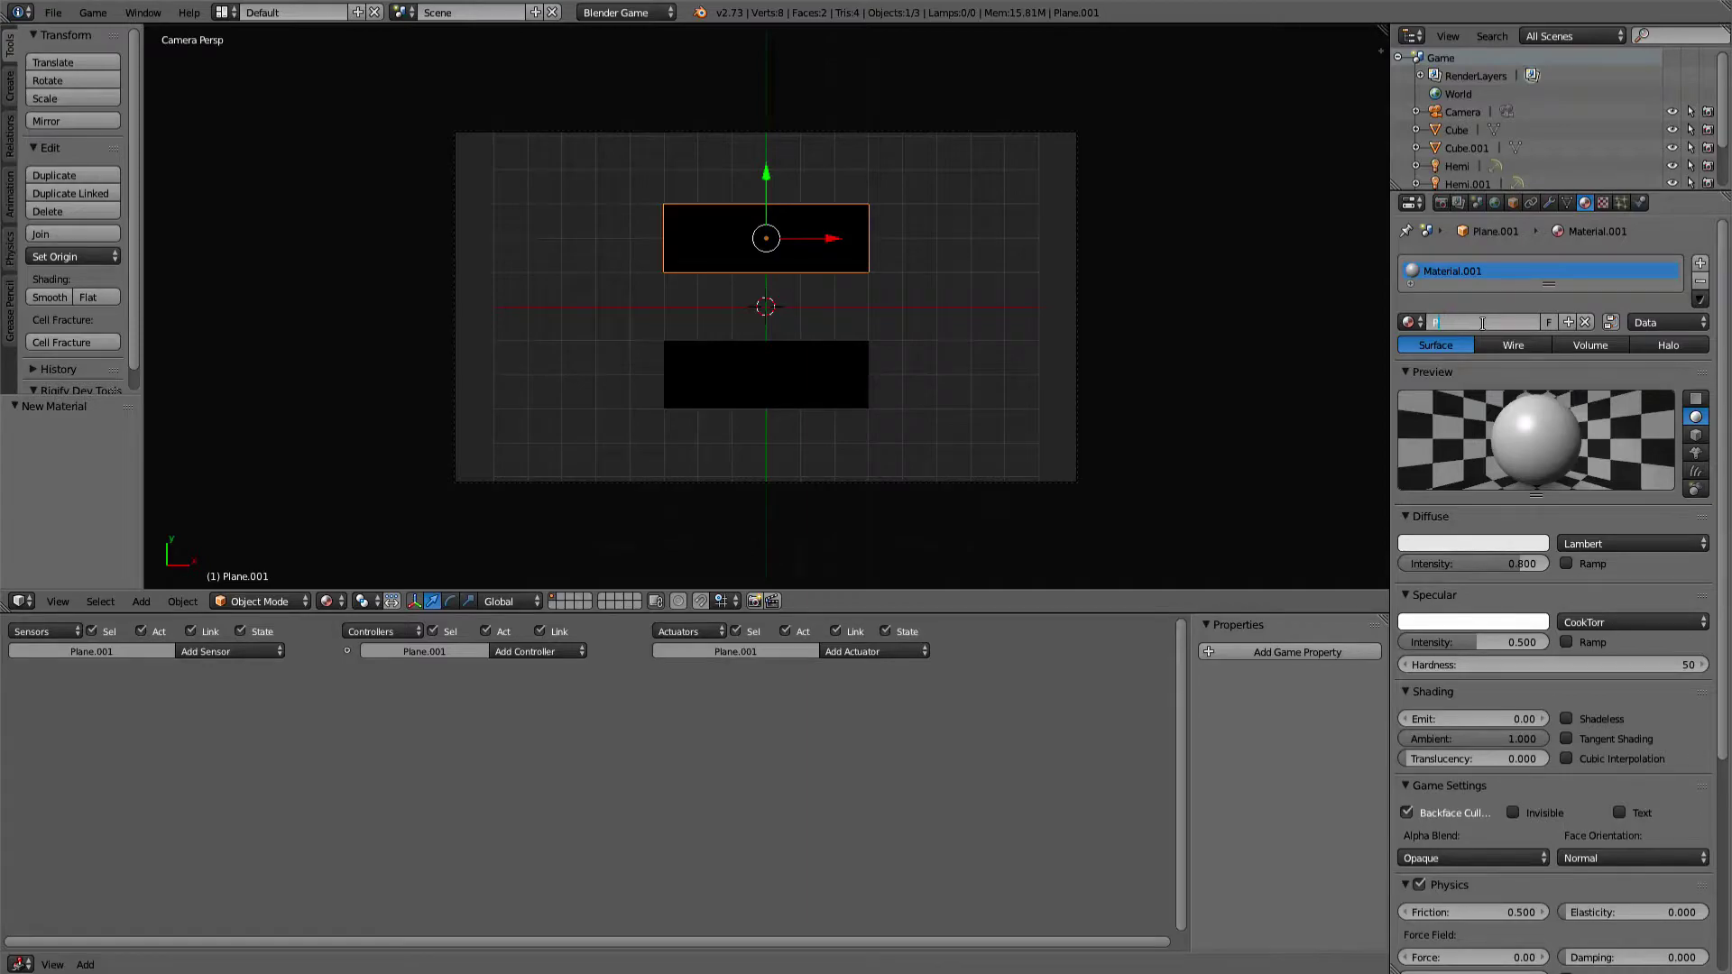
{"action": "type", "text": "lane"}
{"action": "key", "text": "Return"}
{"action": "left_click", "coordinate": [1566, 720]}
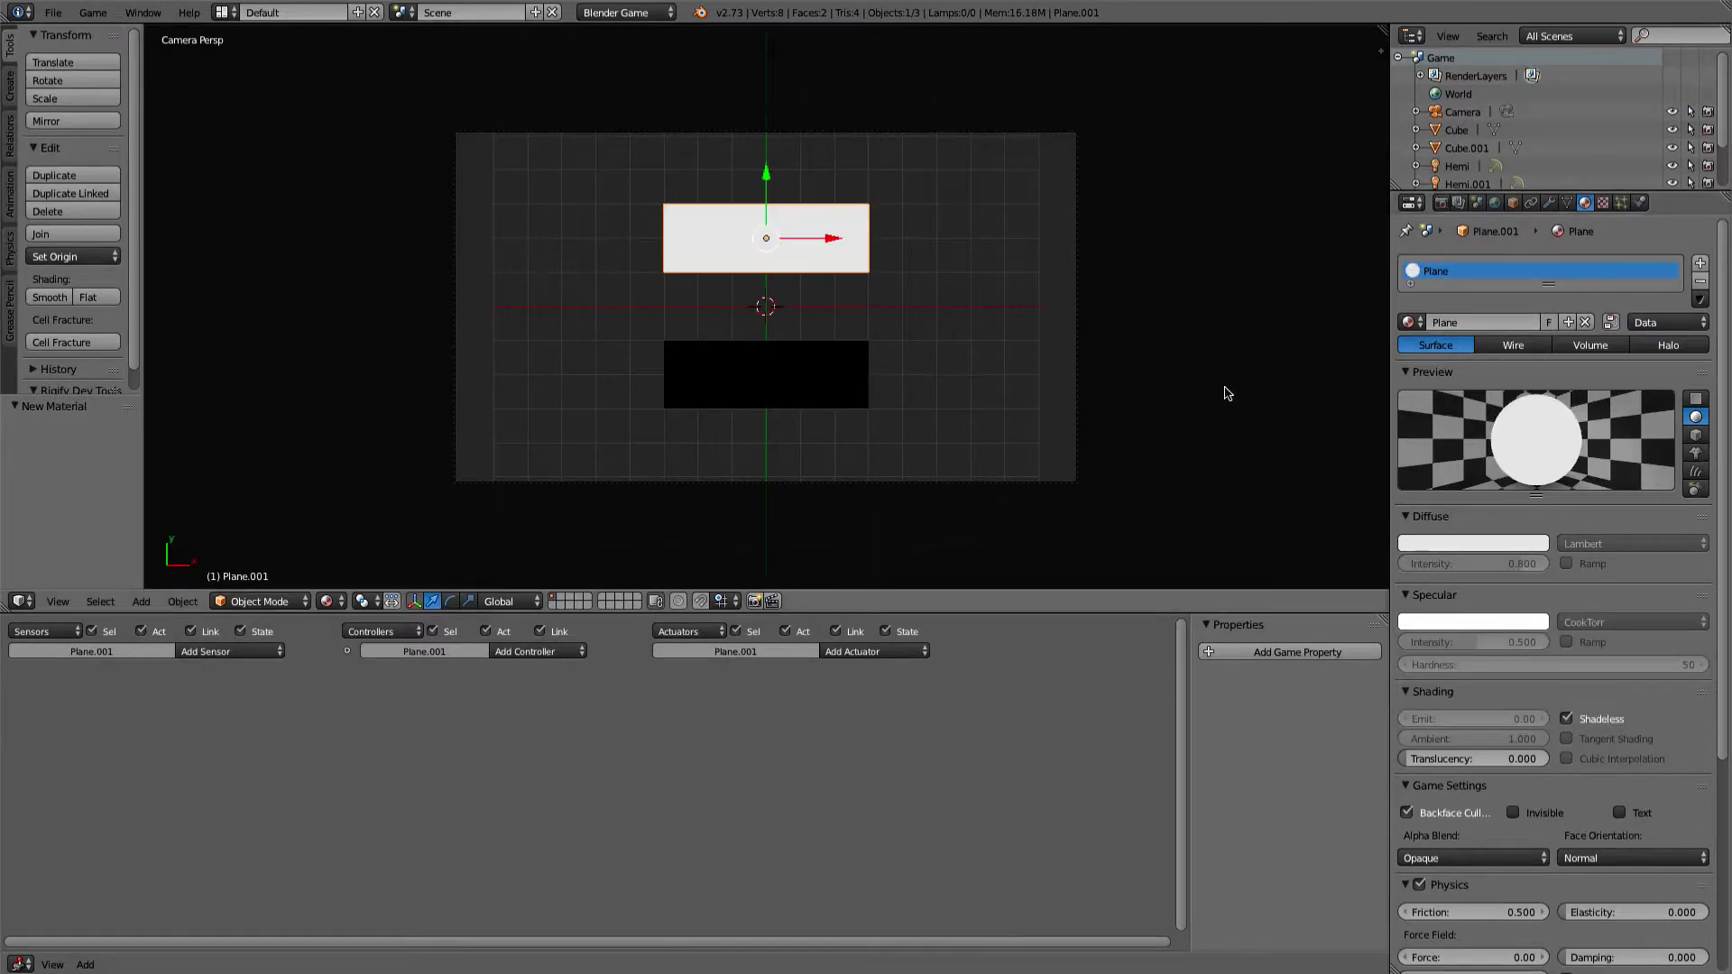
Assign the existing Plane material to the lower plane
{"action": "right_click", "coordinate": [773, 383]}
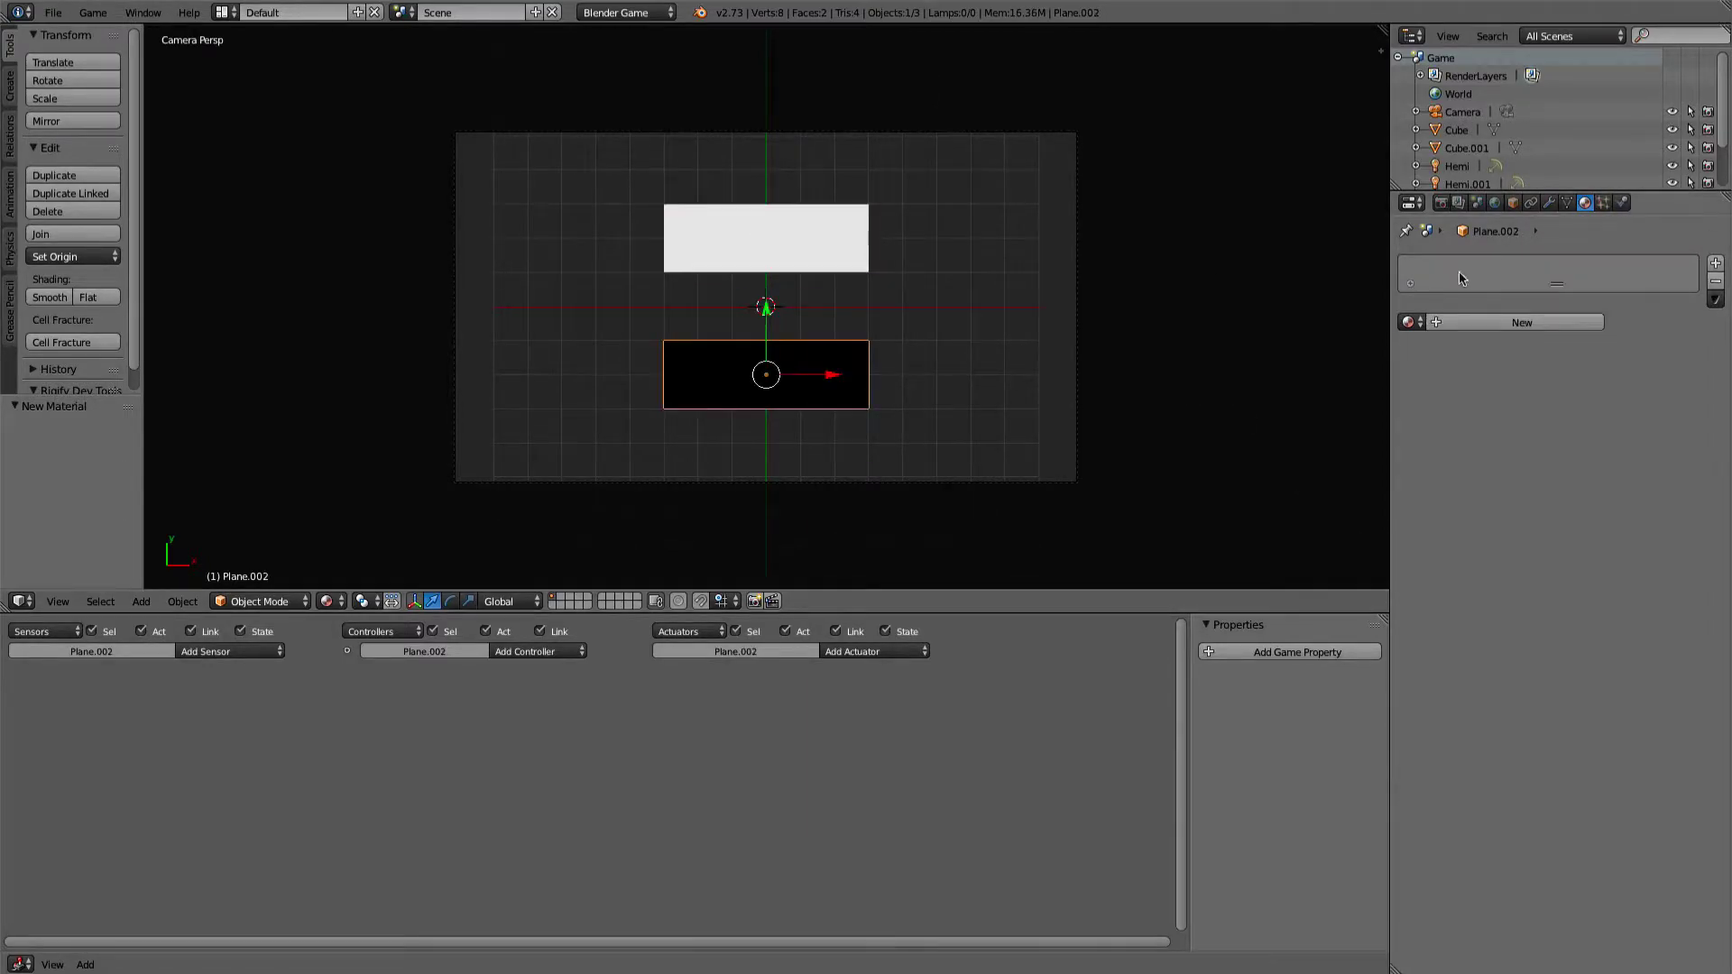
{"action": "left_click", "coordinate": [1407, 323]}
{"action": "left_click", "coordinate": [1434, 371]}
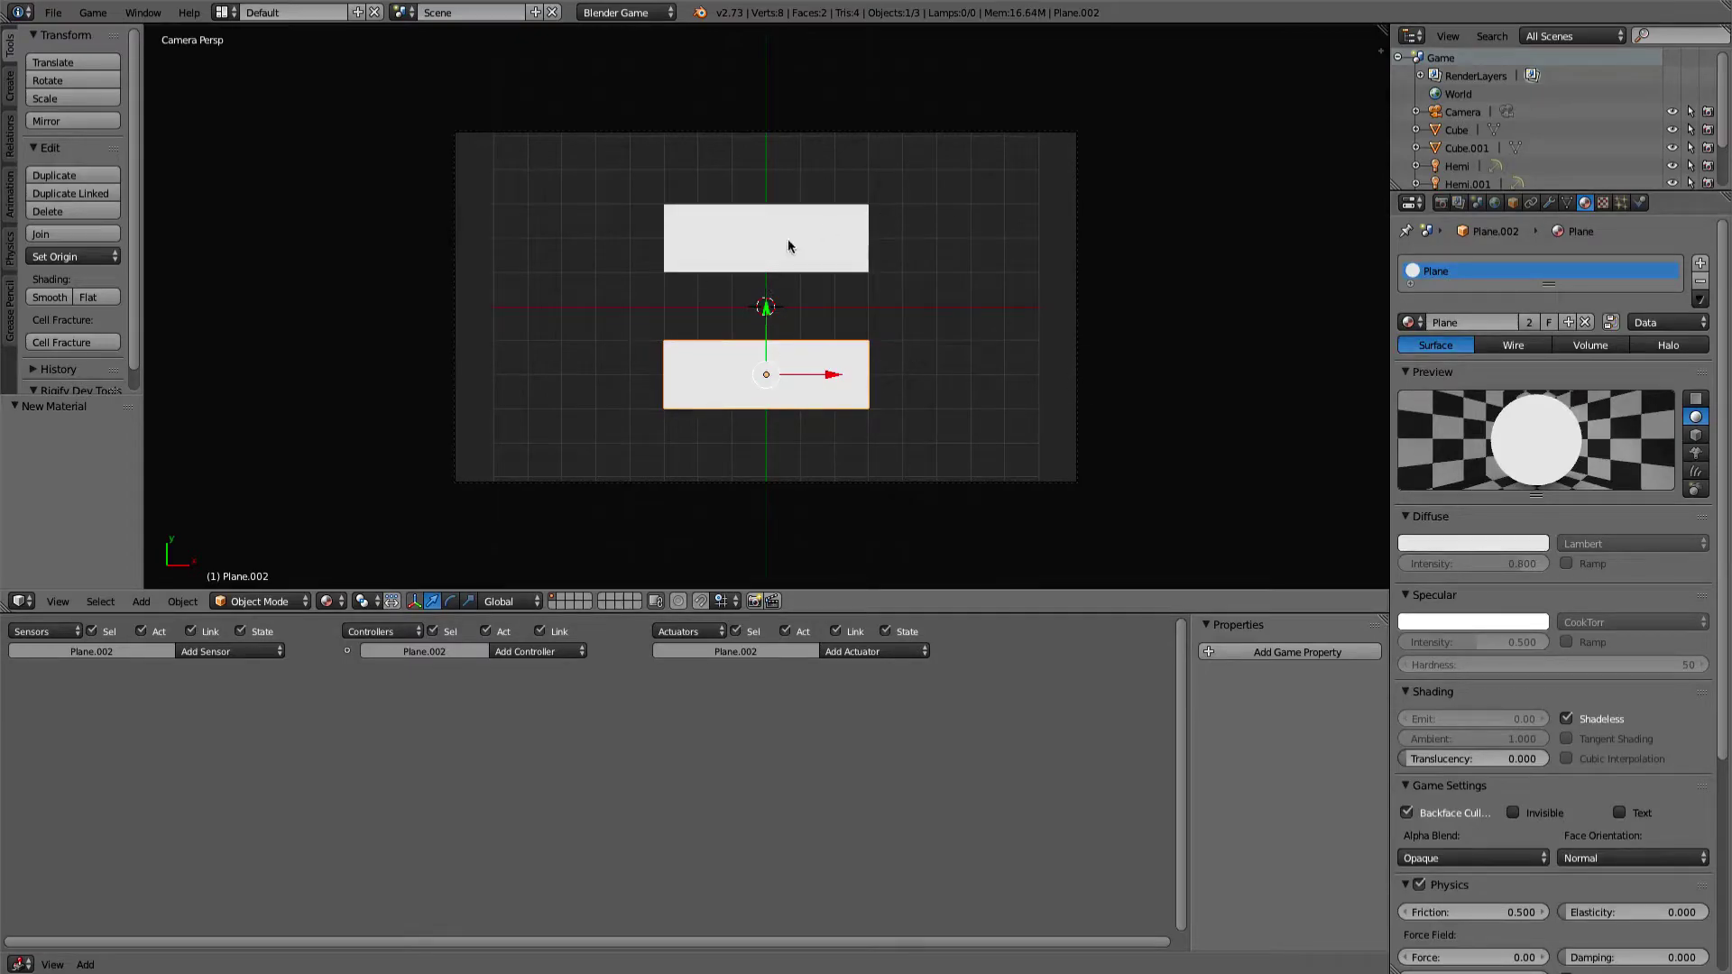
Snap the 3D cursor to the upper plane and add a text object there
{"action": "scroll", "coordinate": [809, 330], "scroll_direction": "up", "scroll_amount": 1}
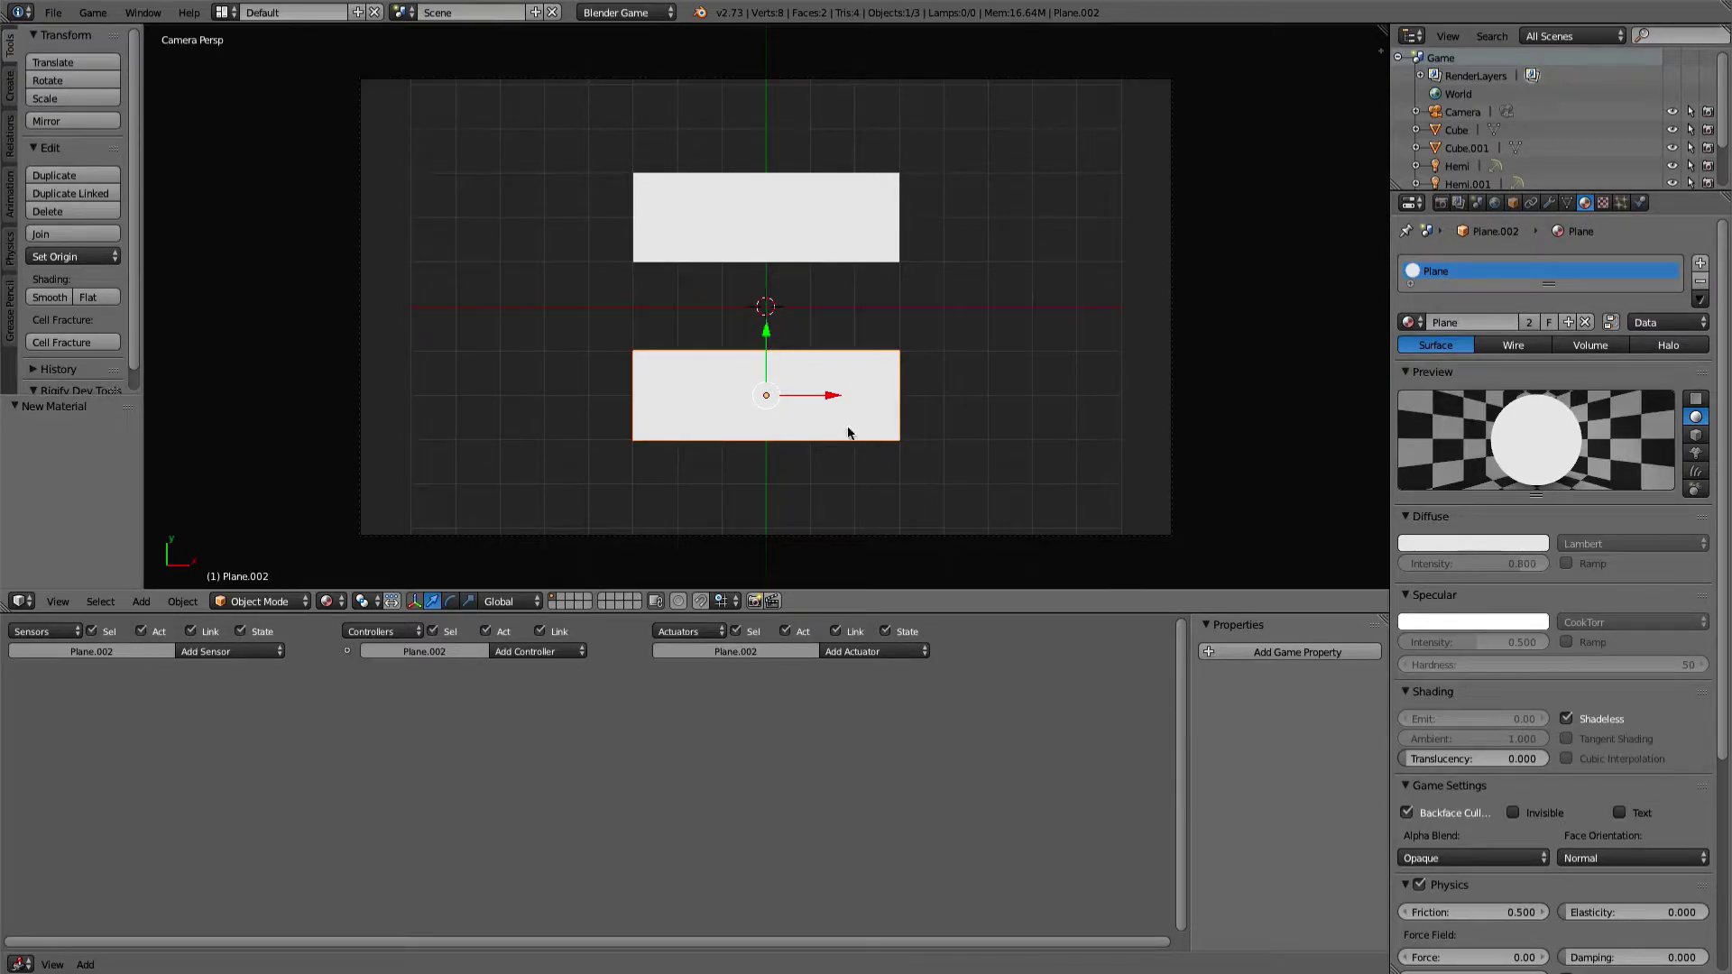
{"action": "right_click", "coordinate": [758, 242]}
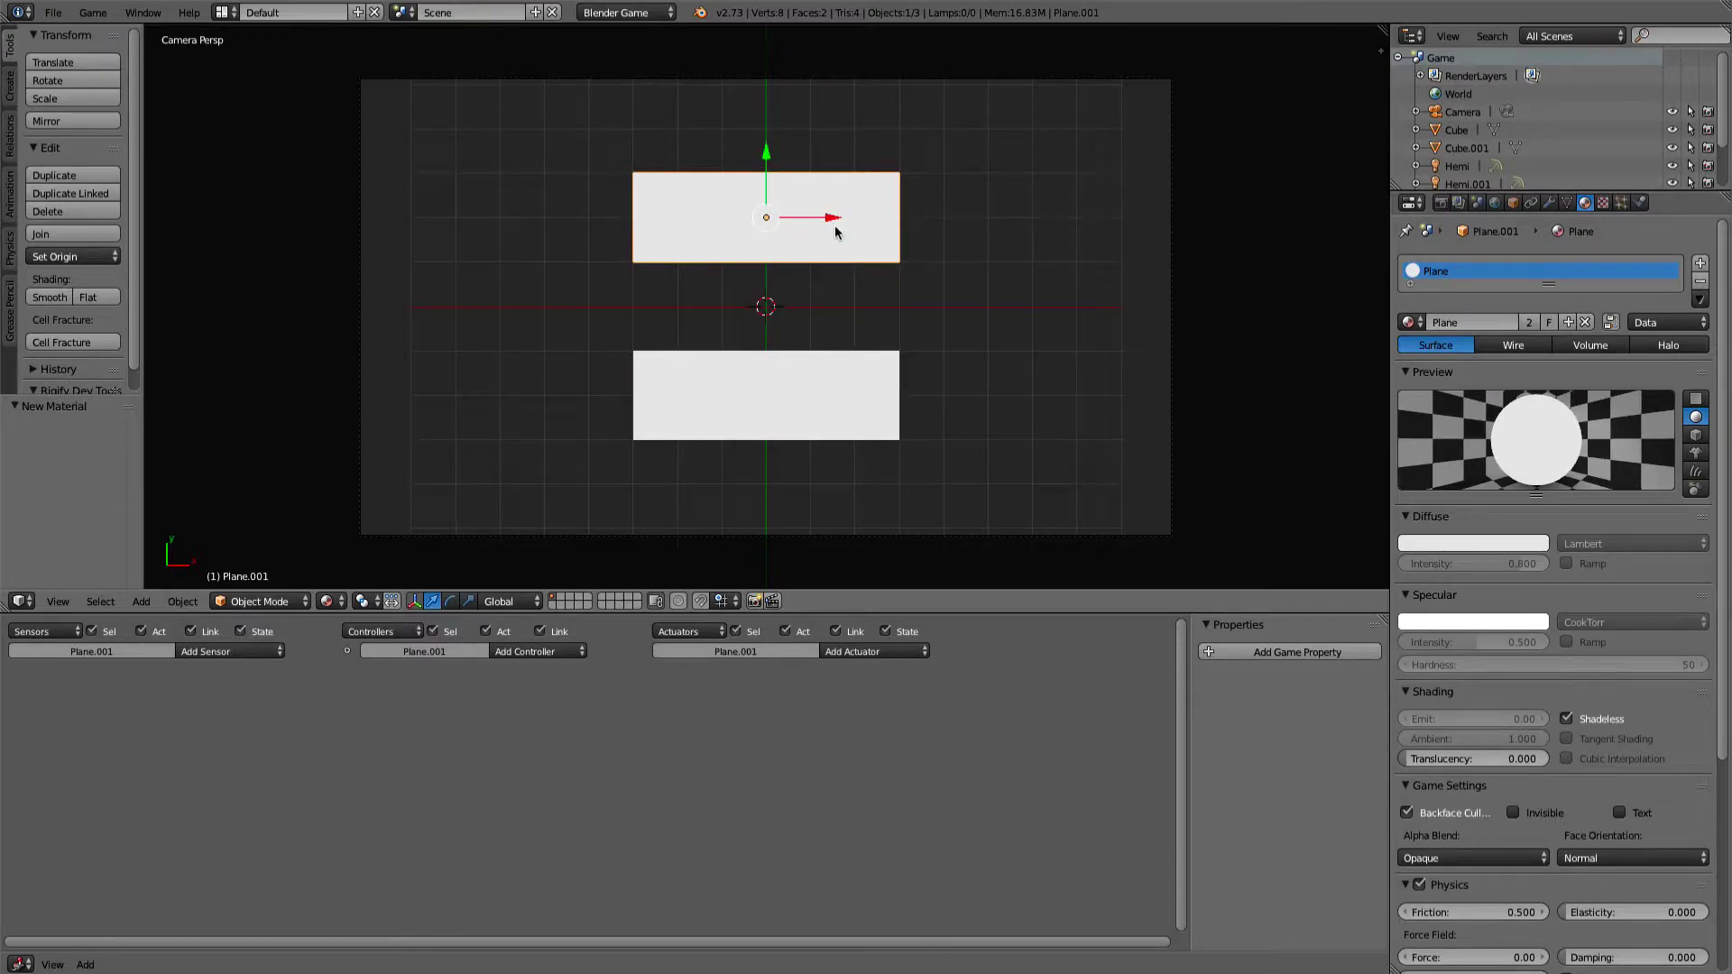
{"action": "key", "text": "shift+s"}
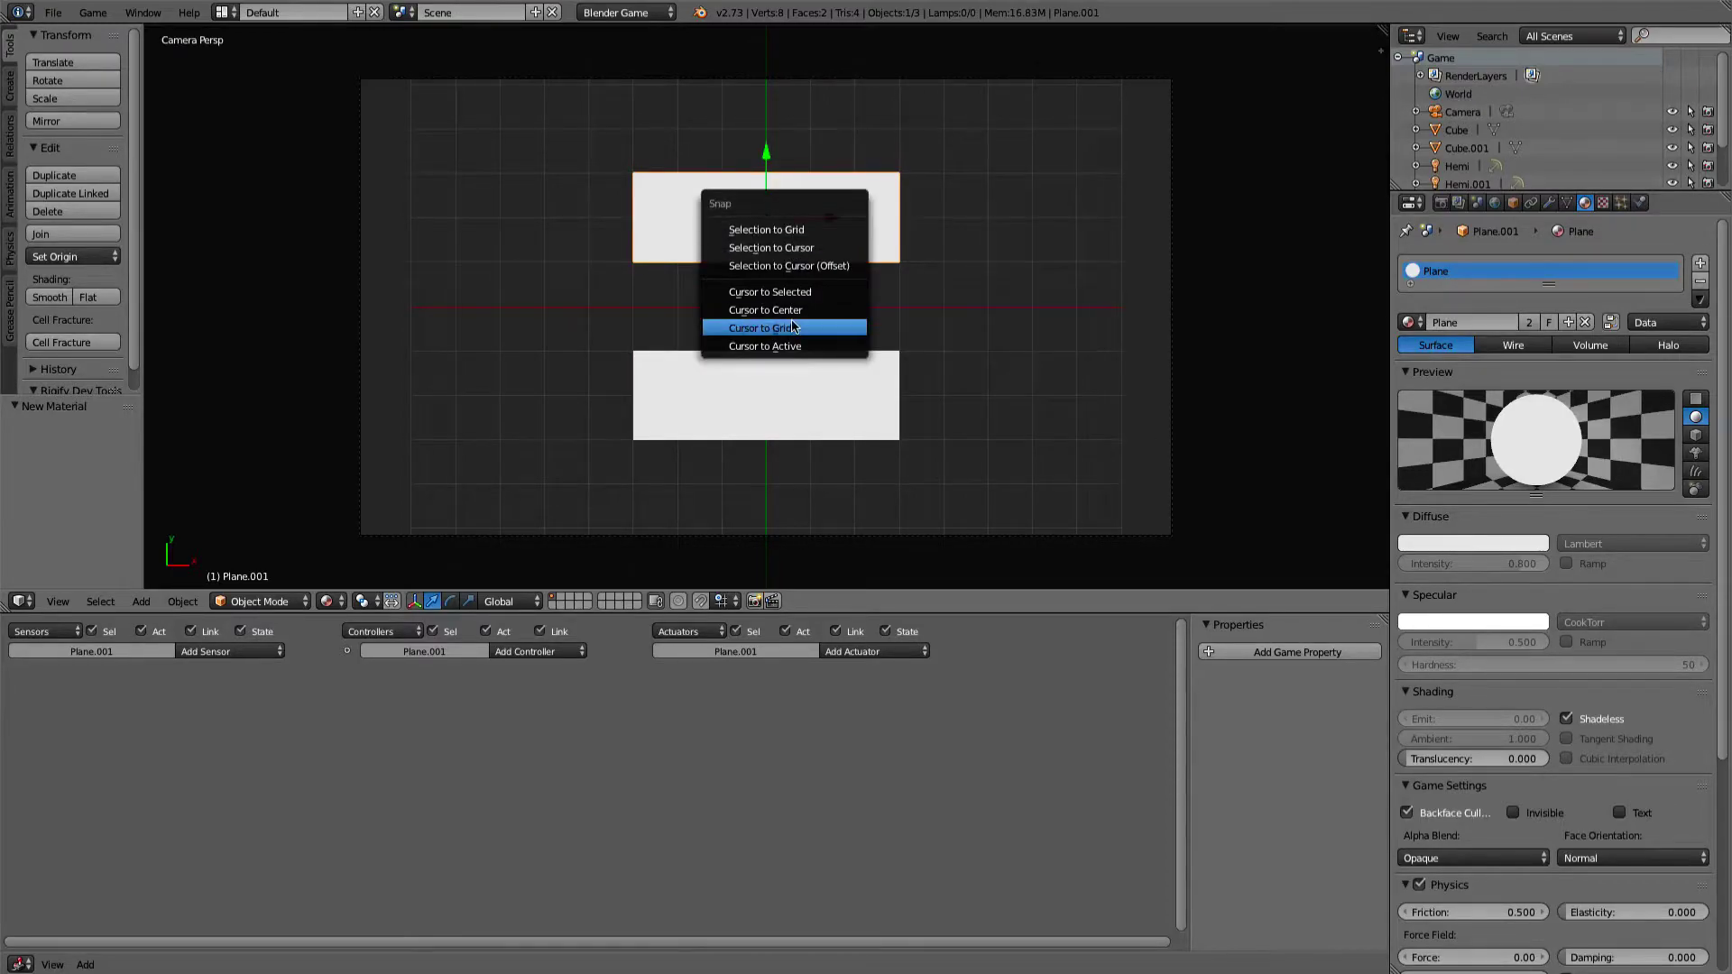
{"action": "left_click", "coordinate": [812, 291]}
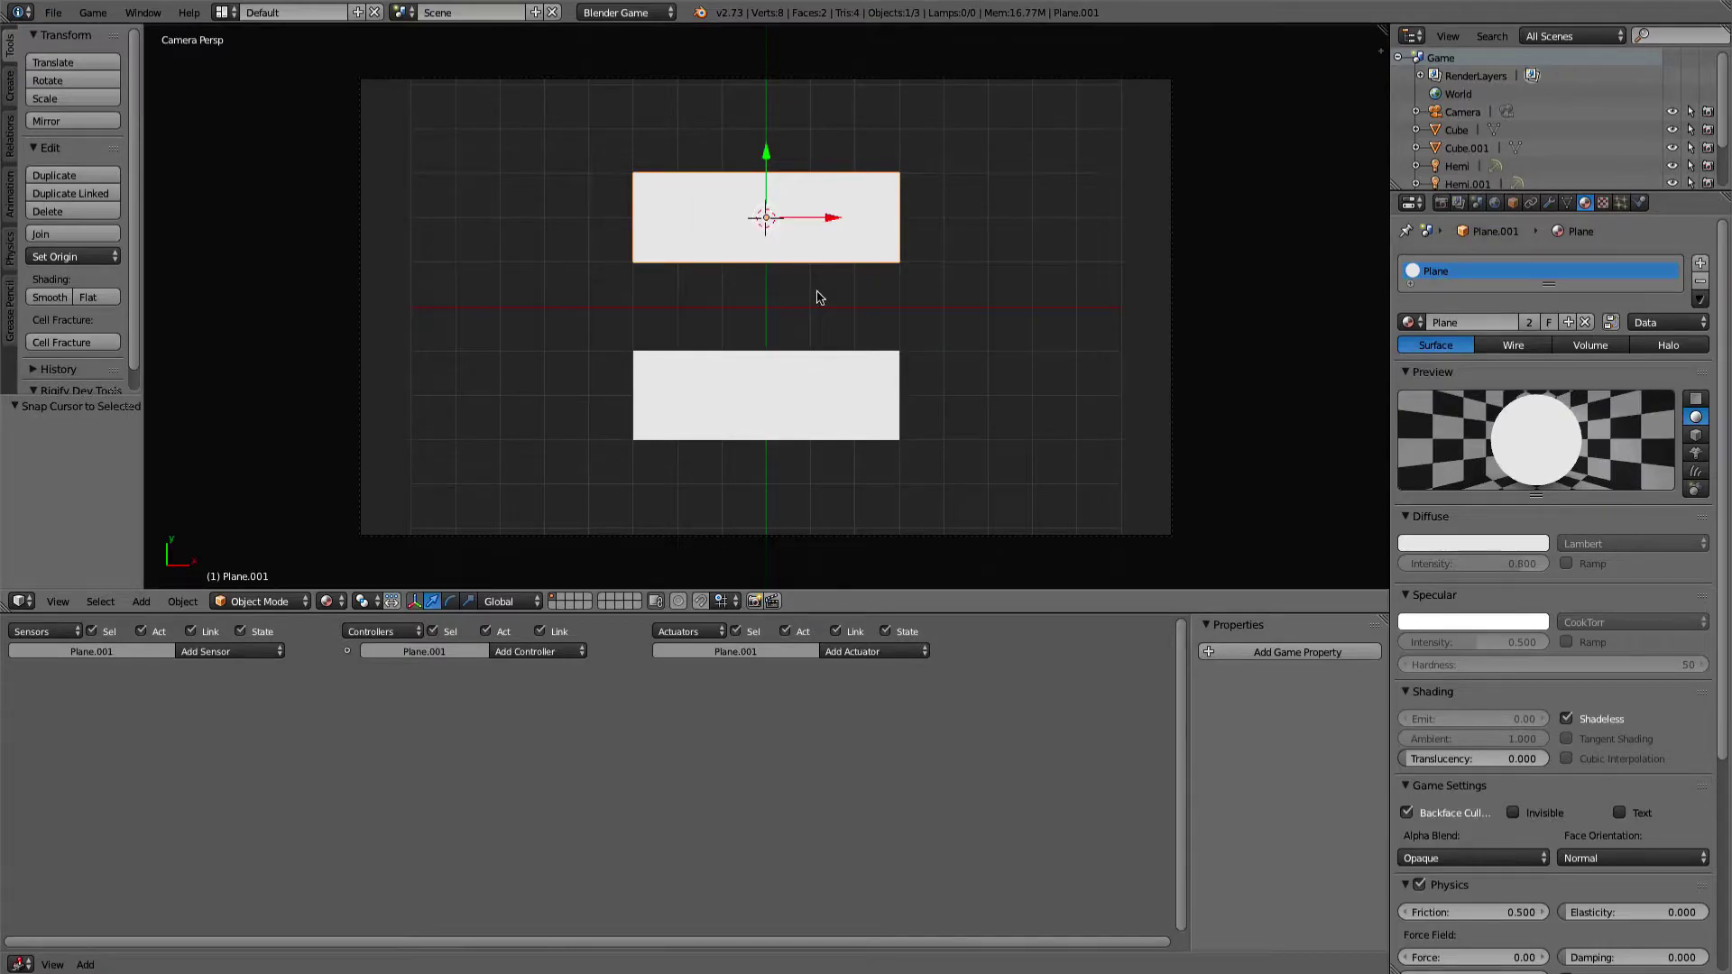
{"action": "key", "text": "shift+a"}
{"action": "mouse_move", "coordinate": [817, 295]}
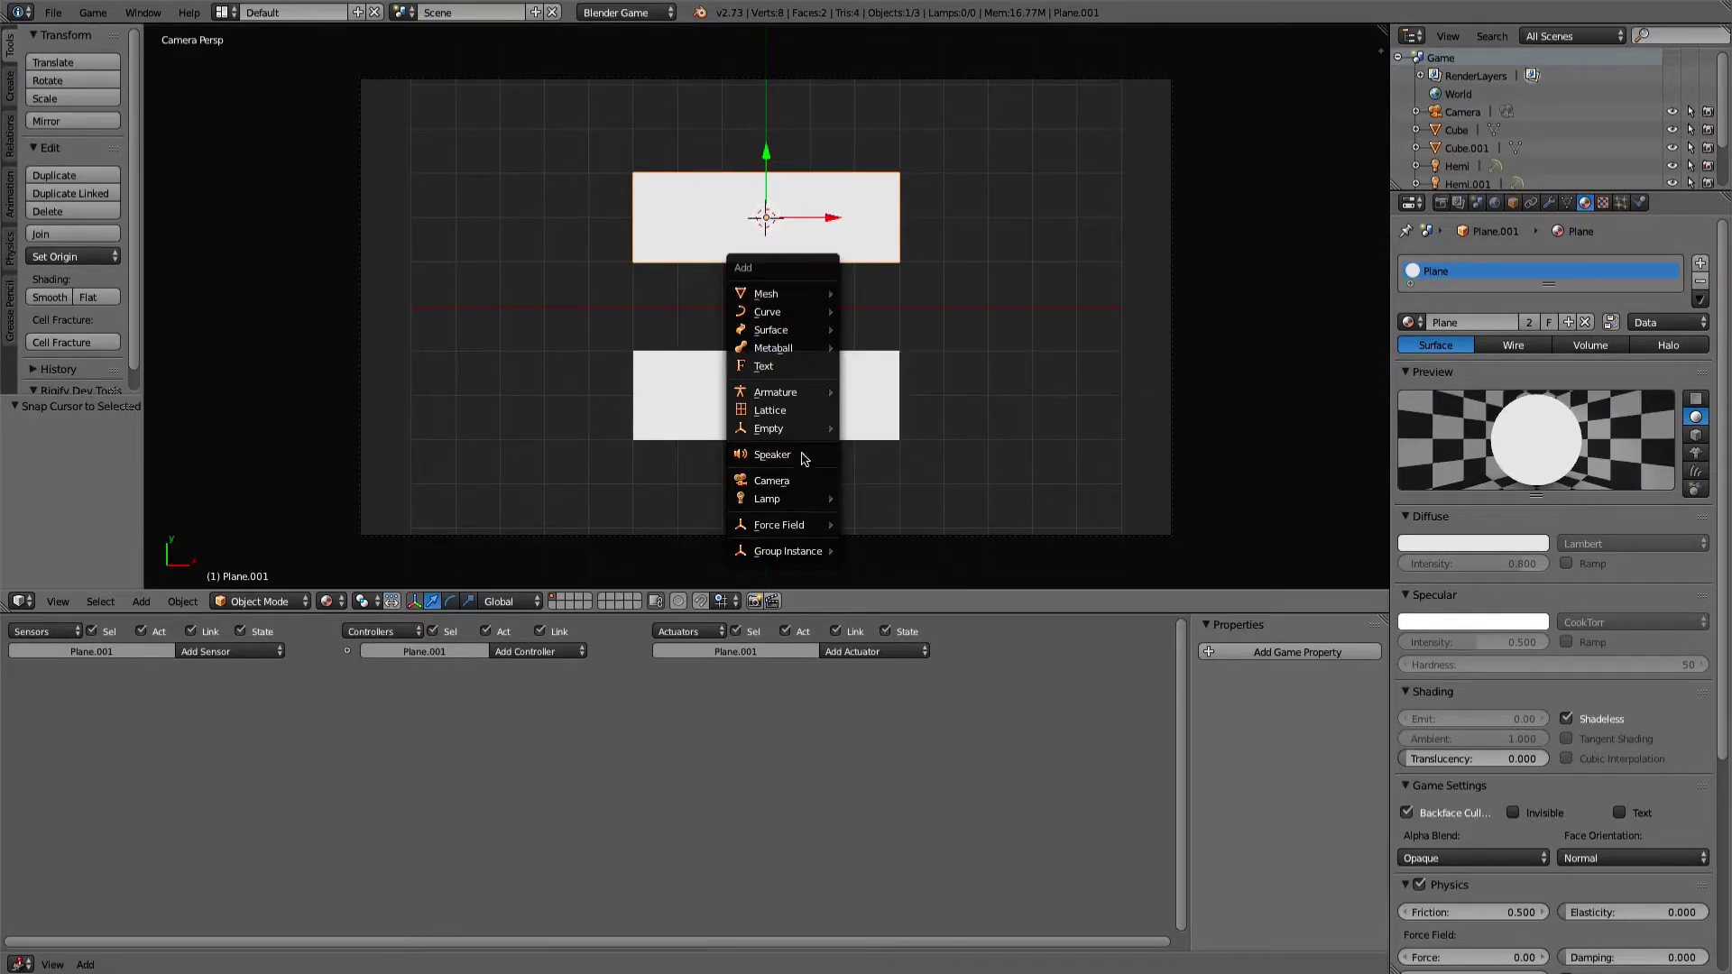
{"action": "left_click", "coordinate": [785, 368]}
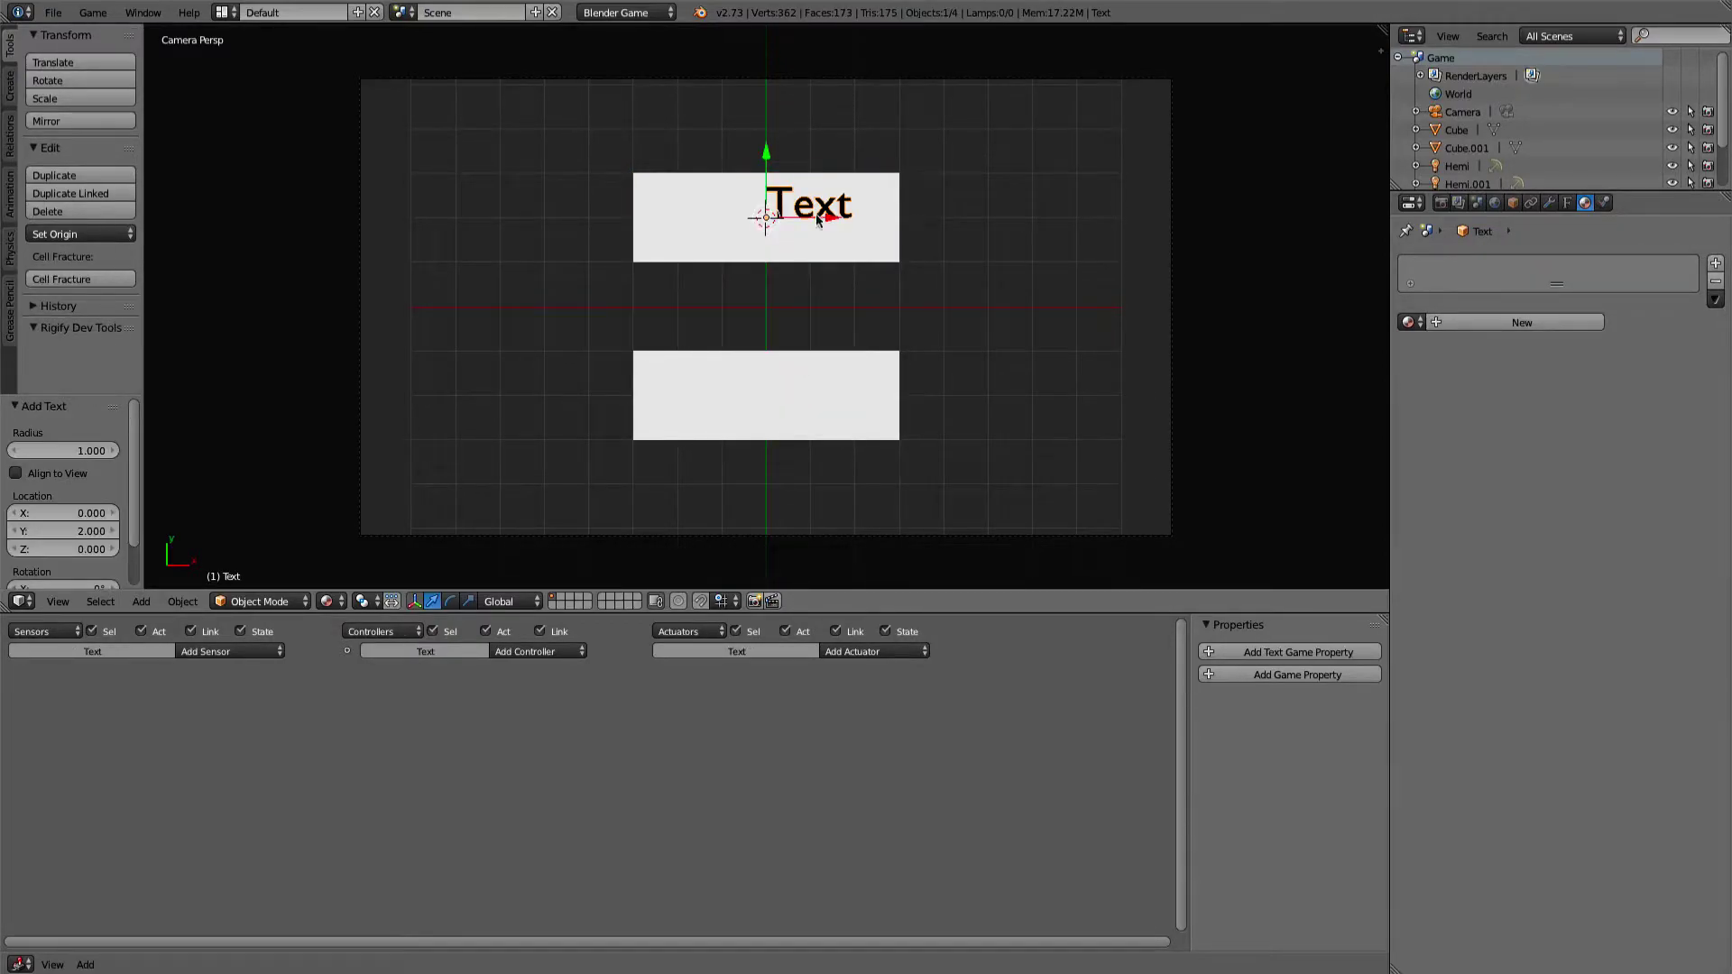
Scale the text by 2 and shift it left and down so it rests on the upper plane's lower edge
{"action": "left_click_drag", "start_coordinate": [819, 219], "coordinate": [774, 219]}
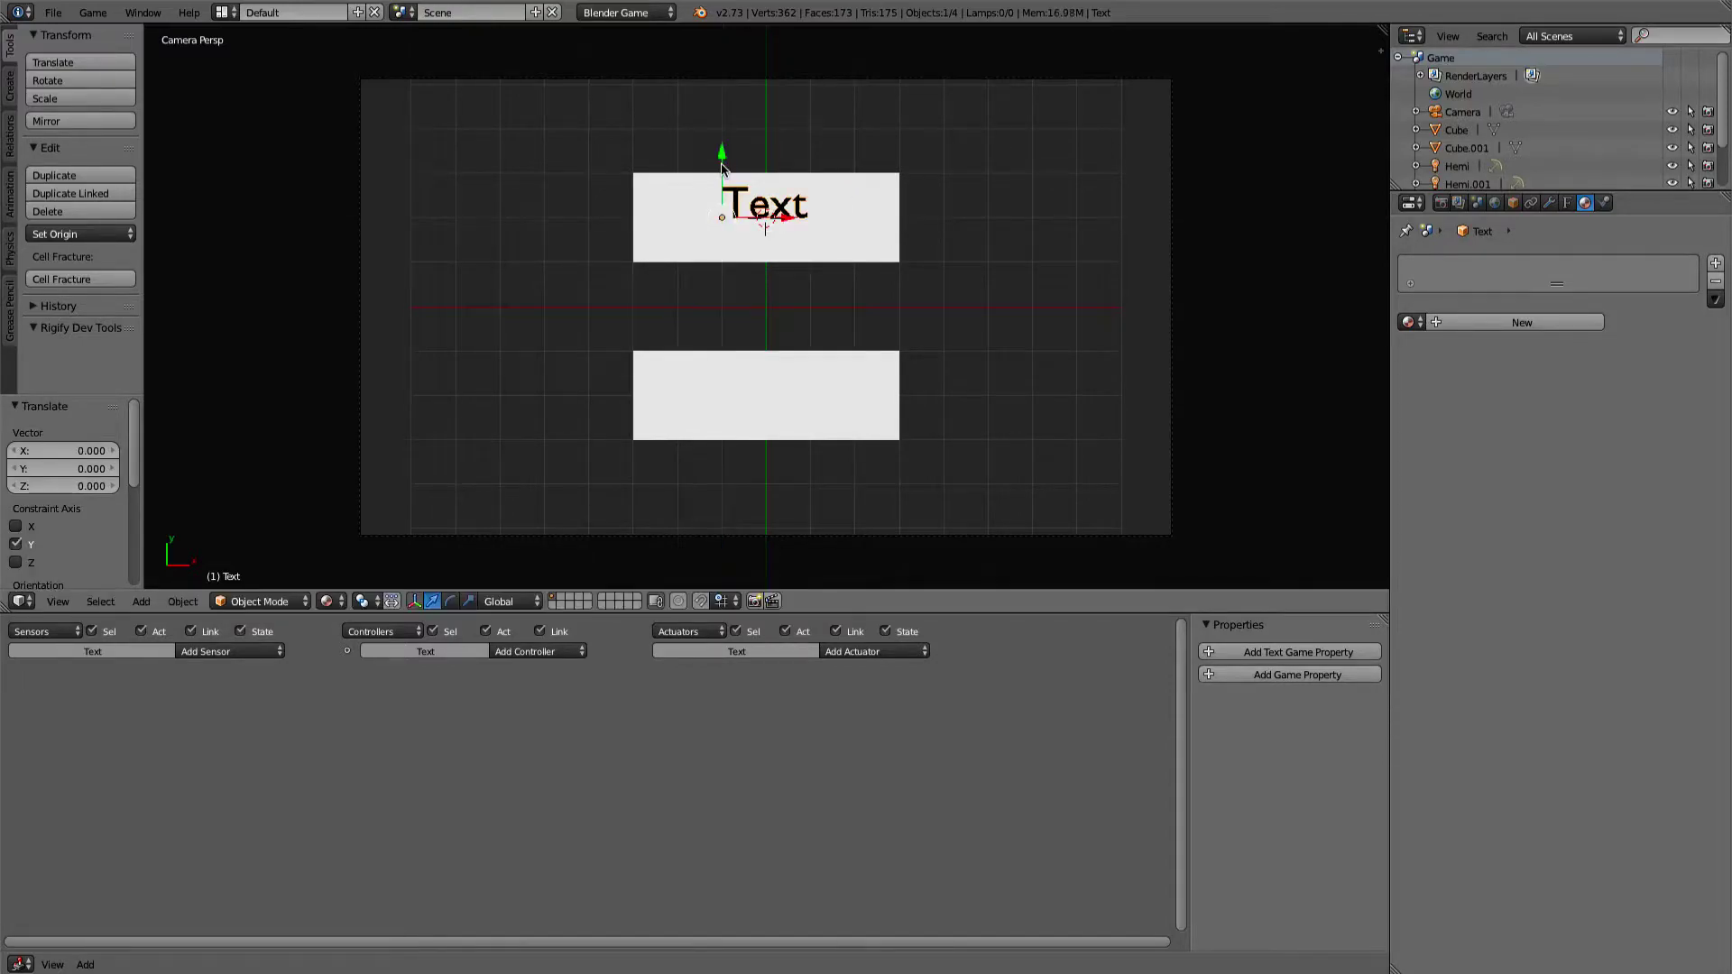
{"action": "scroll", "coordinate": [722, 167], "scroll_direction": "up", "scroll_amount": 2}
{"action": "left_click_drag", "start_coordinate": [693, 126], "coordinate": [748, 169]}
{"action": "key", "text": "s"}
{"action": "key", "text": "2"}
{"action": "key", "text": "Return"}
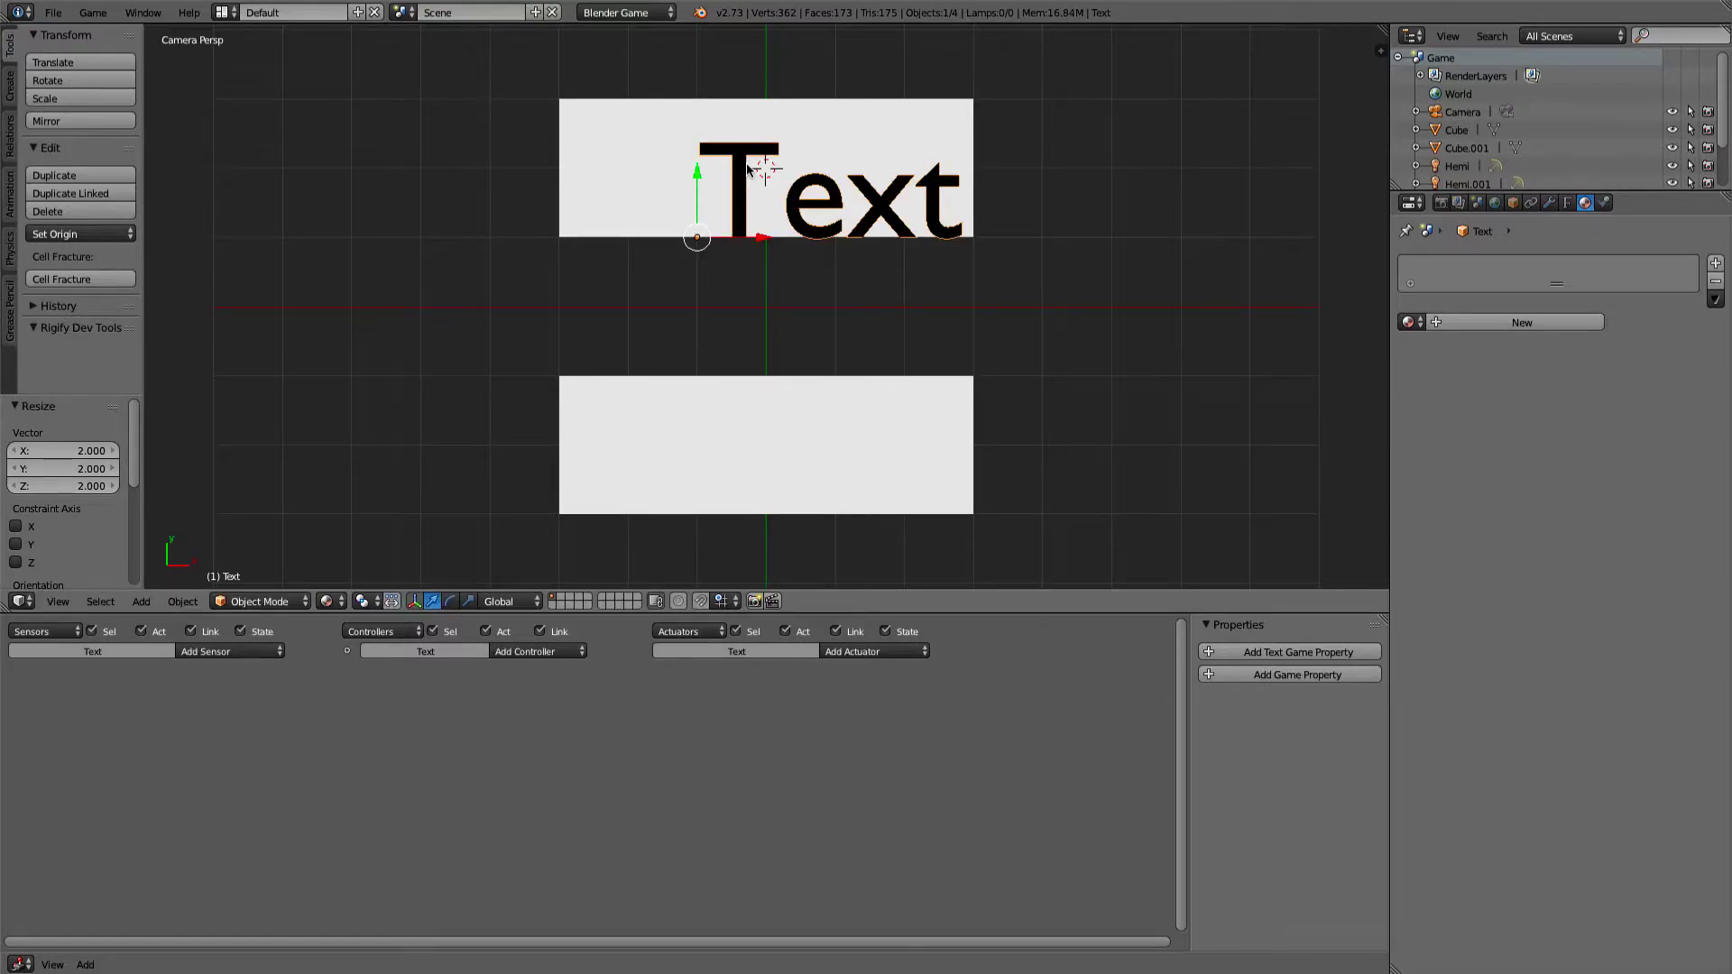
{"action": "left_click_drag", "start_coordinate": [756, 239], "coordinate": [688, 240]}
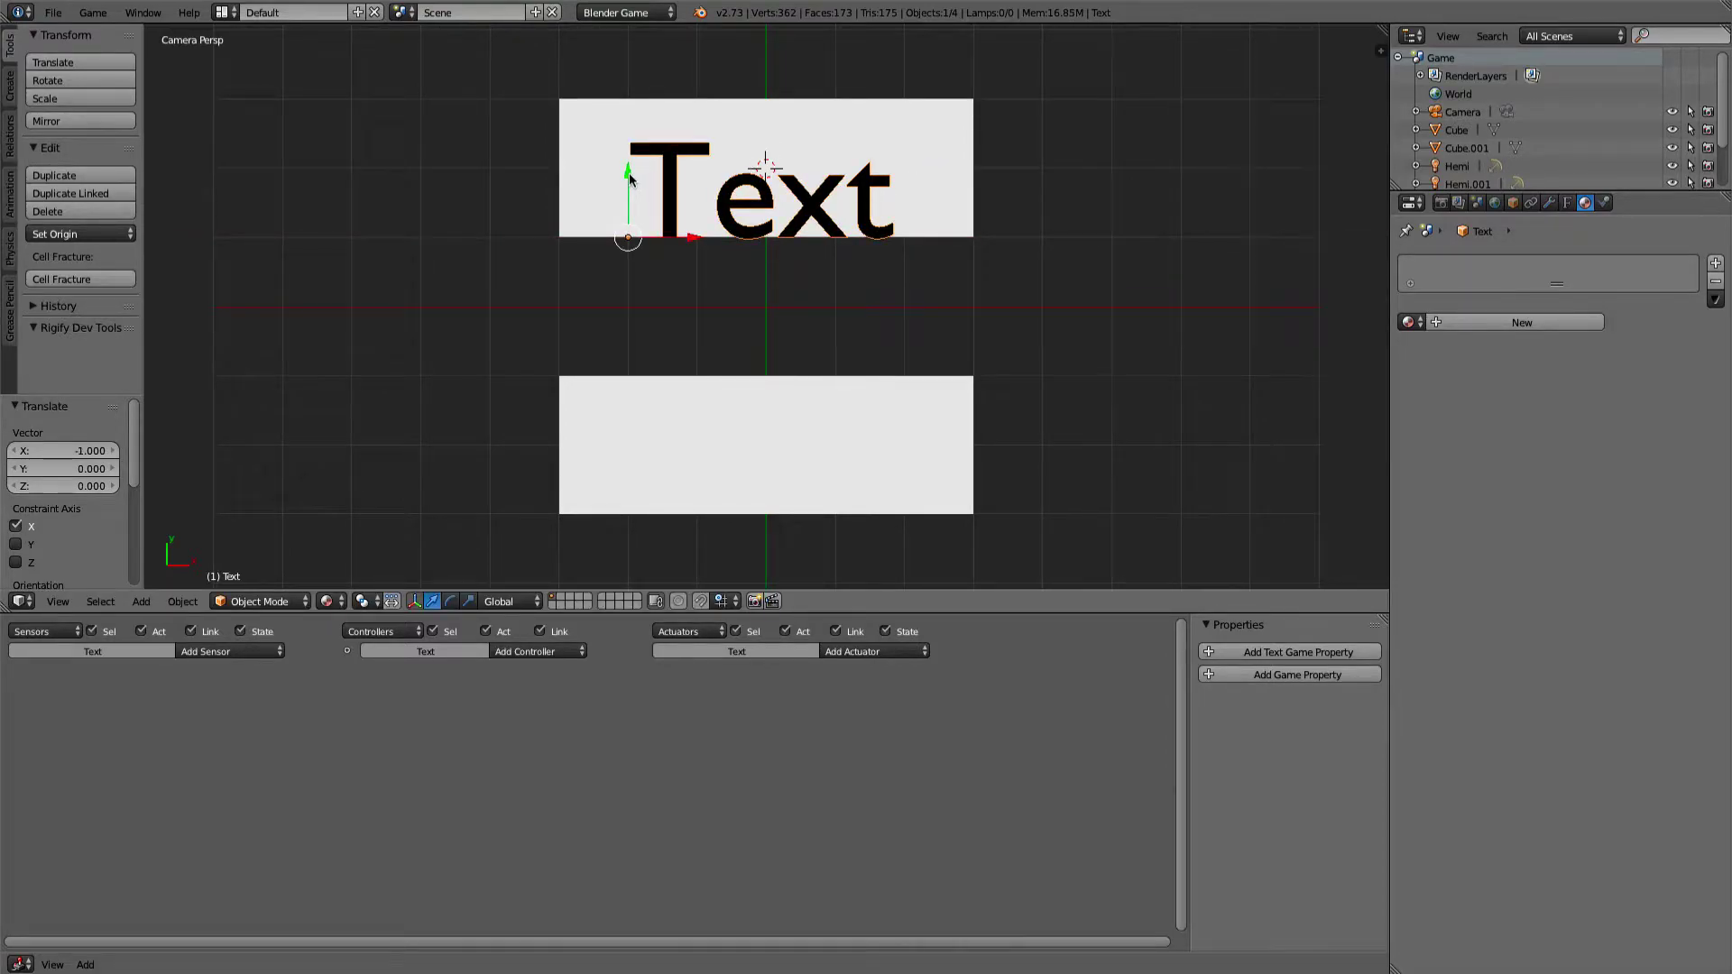
{"action": "scroll", "coordinate": [630, 172], "scroll_direction": "up", "scroll_amount": 3}
{"action": "scroll", "coordinate": [630, 171], "scroll_direction": "up", "scroll_amount": 2}
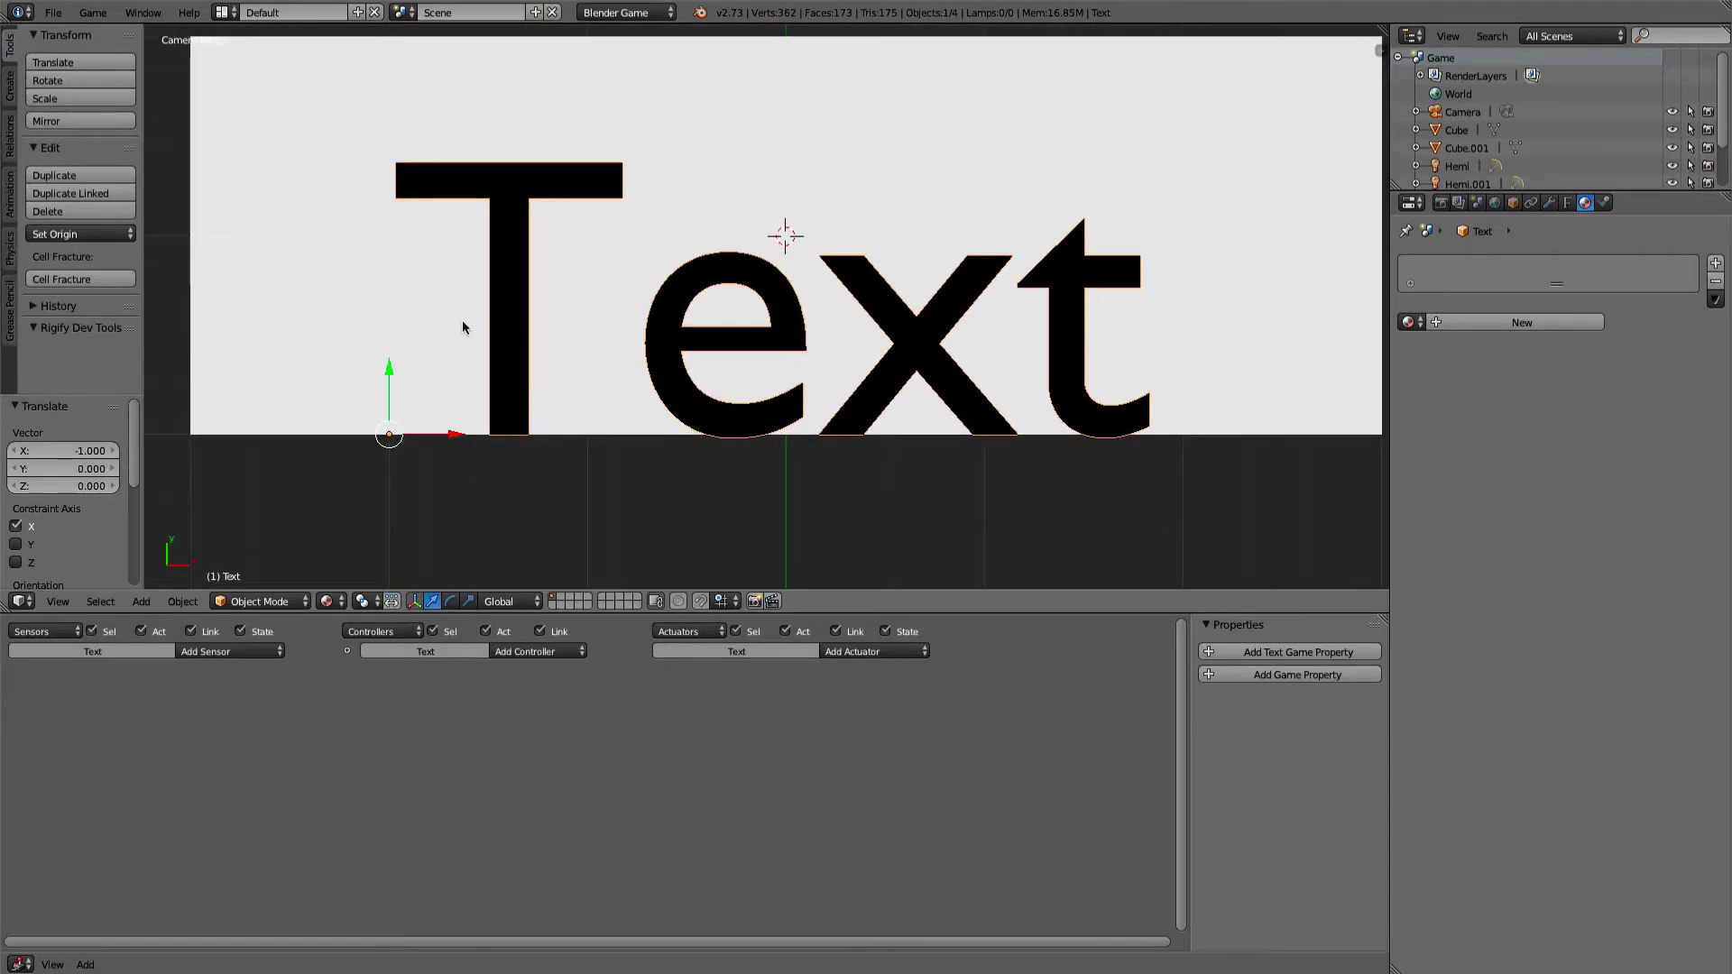
{"action": "scroll", "coordinate": [460, 321], "scroll_direction": "down", "scroll_amount": 3}
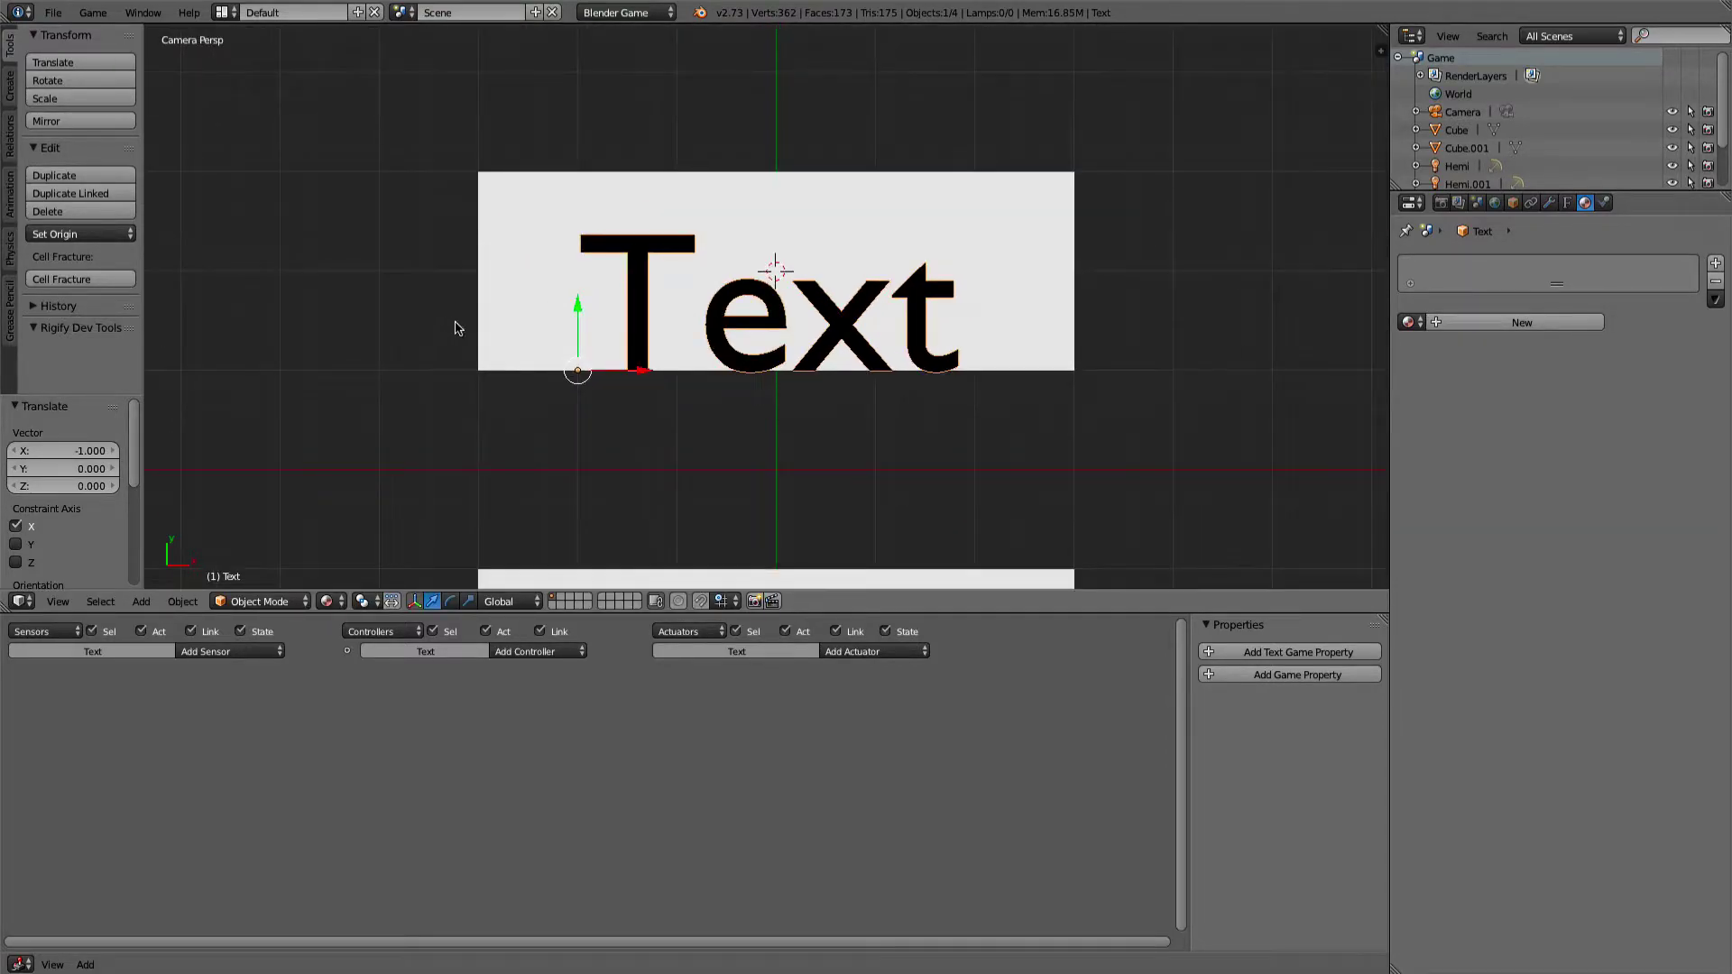
{"action": "key", "text": "KP_7"}
{"action": "scroll", "coordinate": [564, 297], "scroll_direction": "up", "scroll_amount": 3}
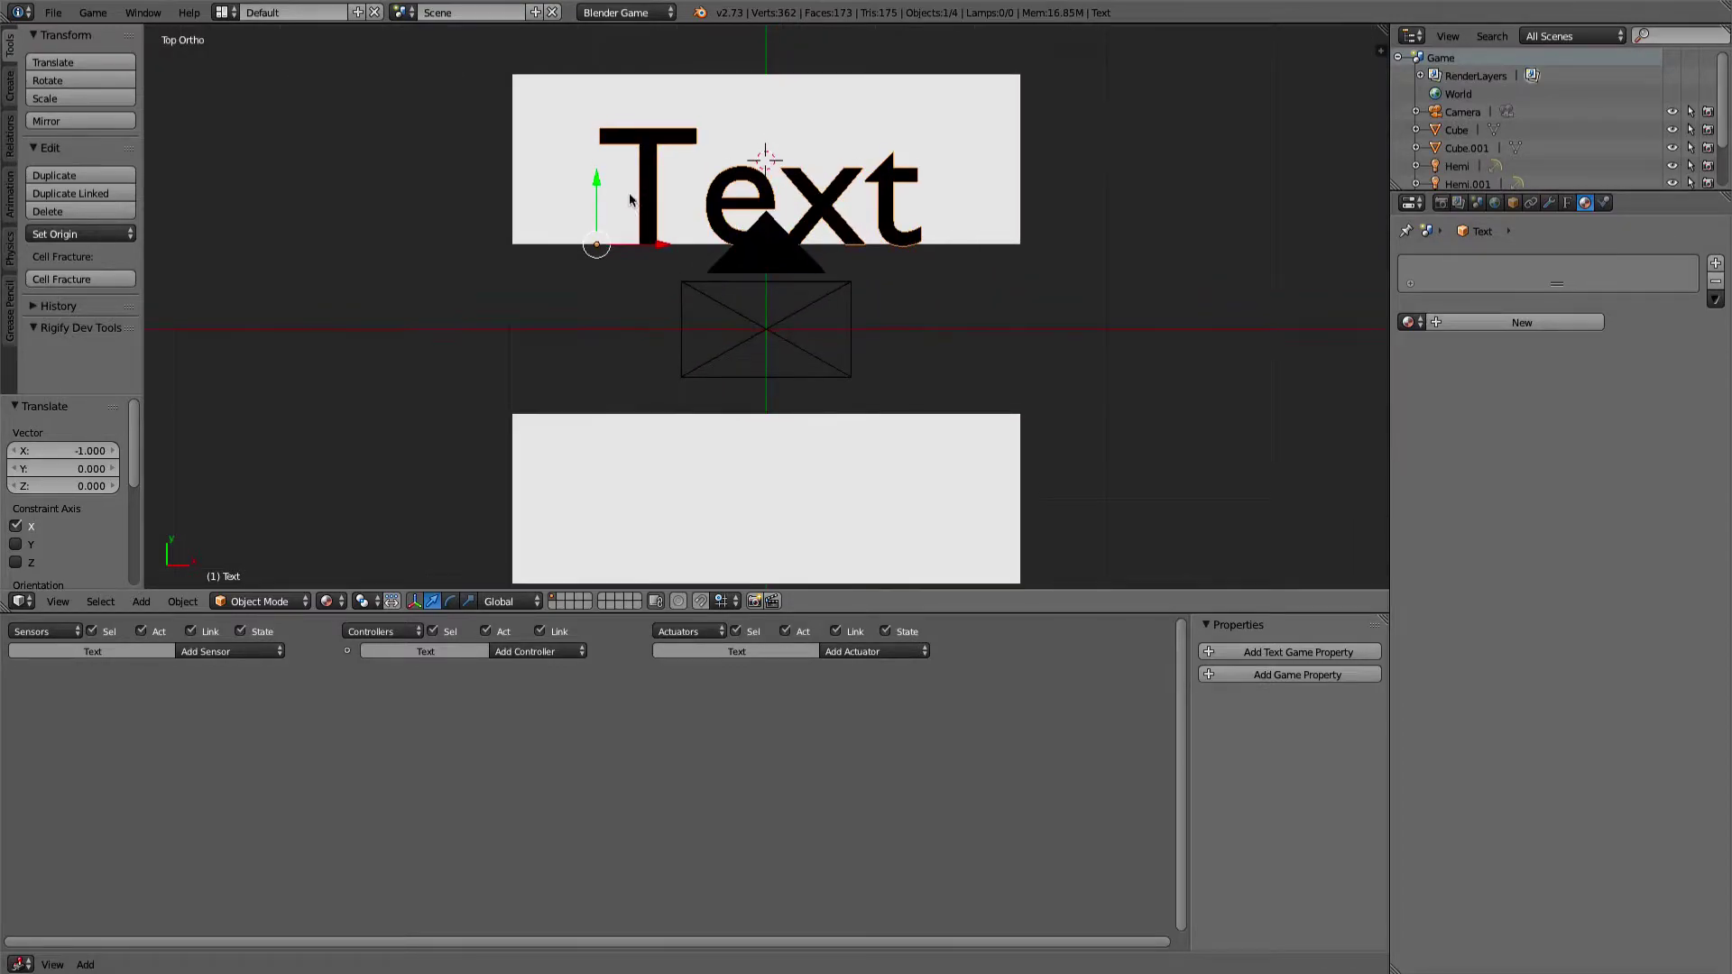
{"action": "key", "text": "g"}
{"action": "key", "text": "y"}
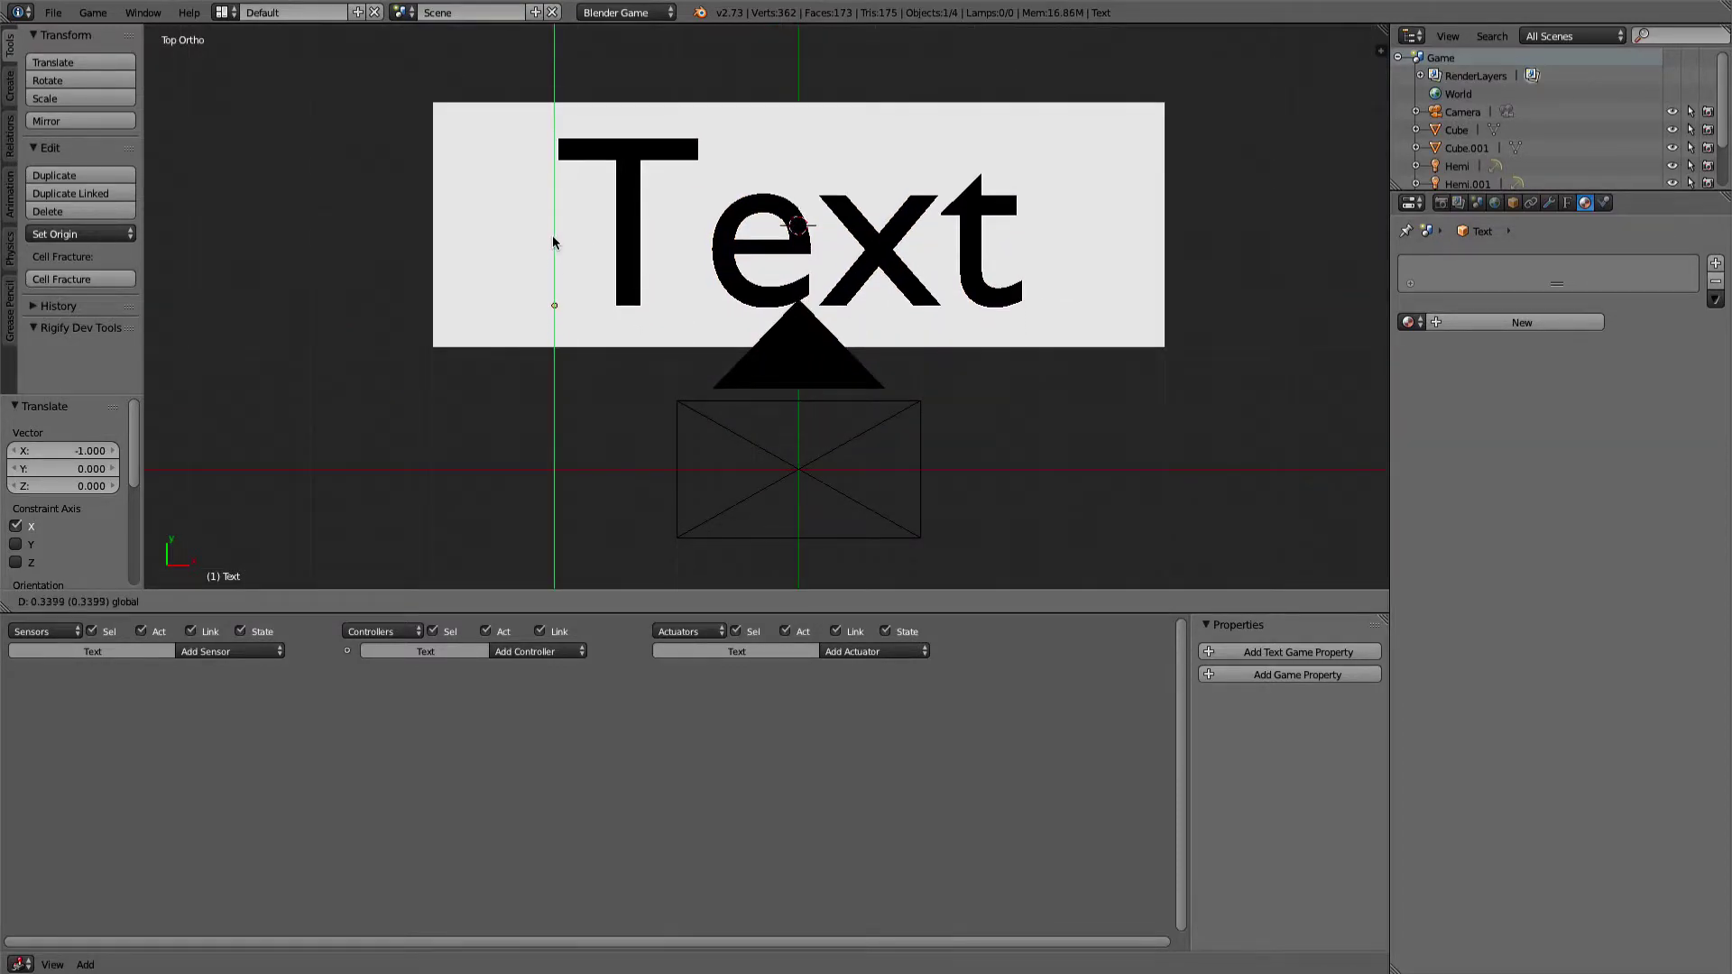
{"action": "right_click", "coordinate": [552, 236]}
Raise the text 0.3 units along the Y axis within the upper plane and check it through the camera
{"action": "left_click_drag", "start_coordinate": [555, 287], "coordinate": [548, 254]}
{"action": "scroll", "coordinate": [548, 253], "scroll_direction": "down", "scroll_amount": 3}
{"action": "key", "text": "KP_0"}
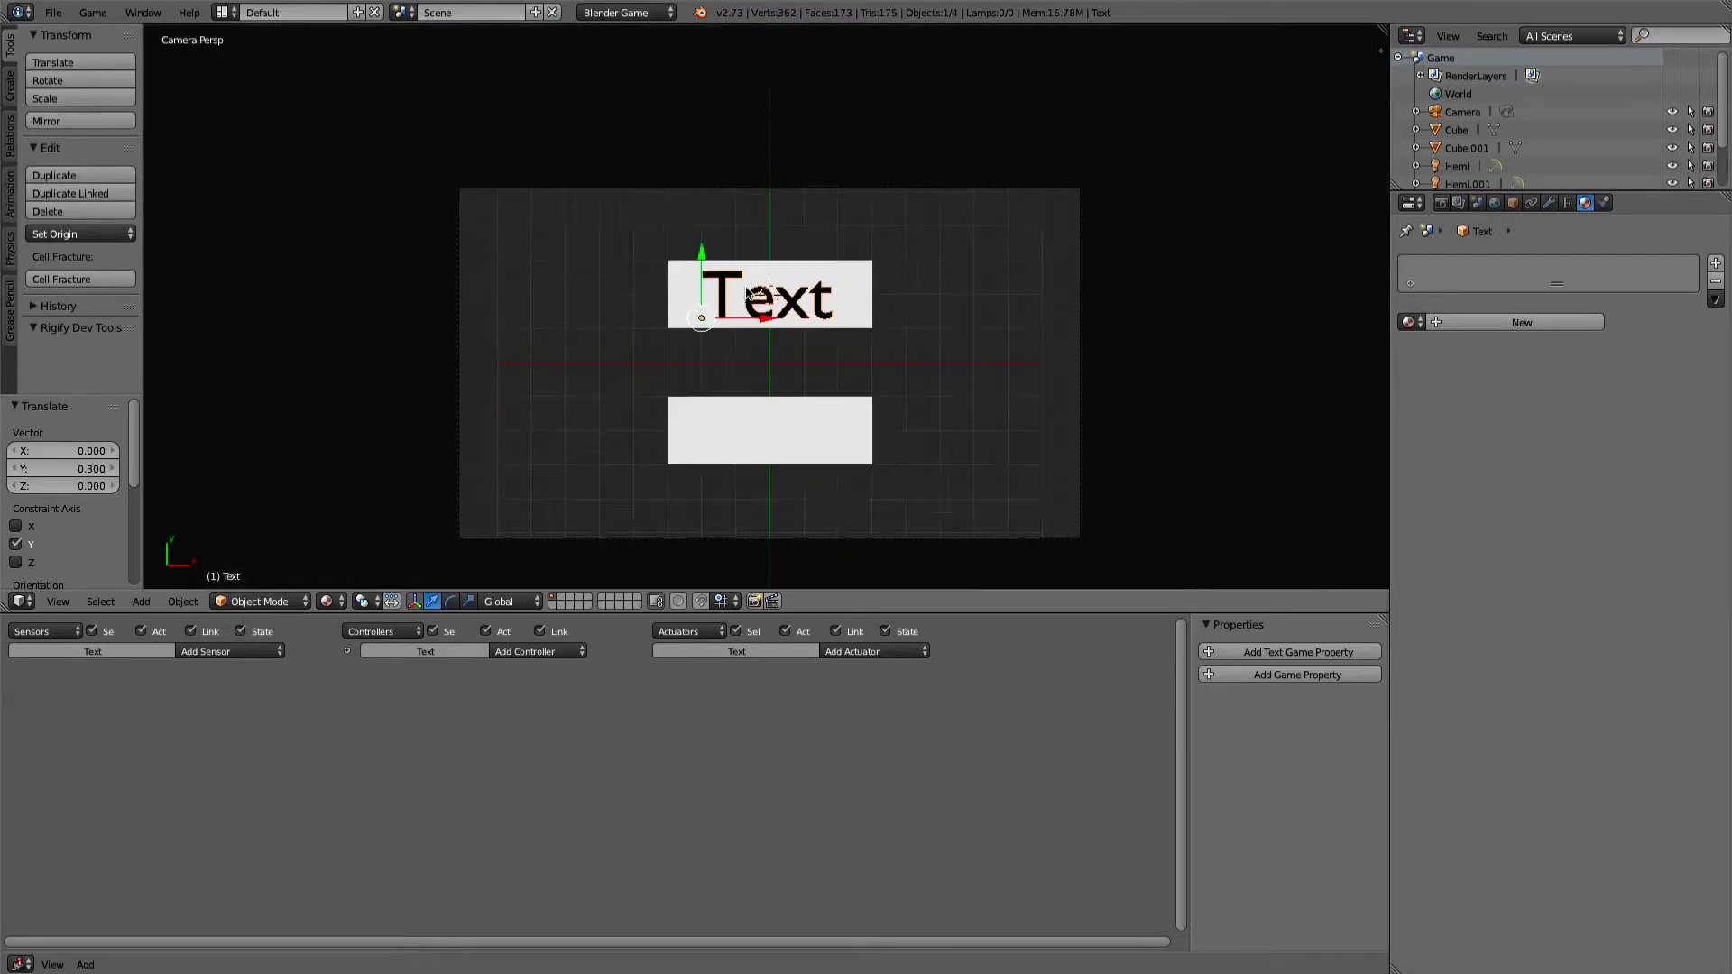
Replace the text object's default wording on the upper plane with "Play"
{"action": "scroll", "coordinate": [749, 293], "scroll_direction": "up", "scroll_amount": 2}
{"action": "key", "text": "Tab"}
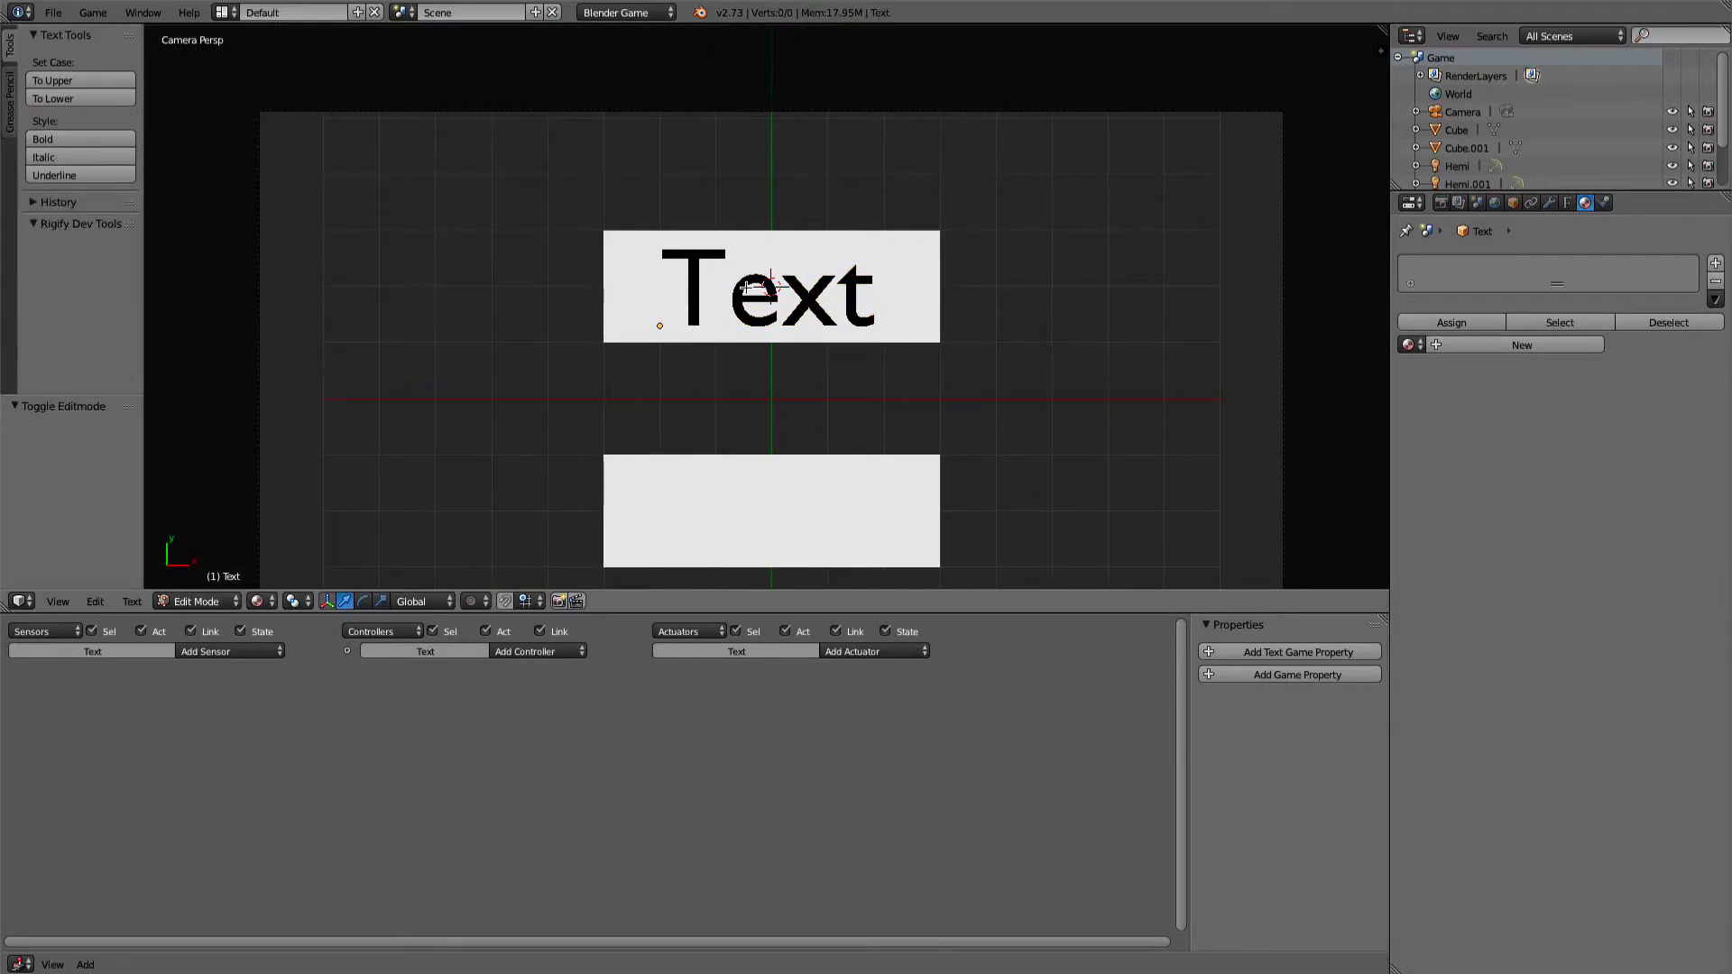
{"action": "key", "text": "BackSpace"}
{"action": "key", "text": "BackSpace"}
{"action": "key", "text": "BackSpace"}
{"action": "key", "text": "BackSpace"}
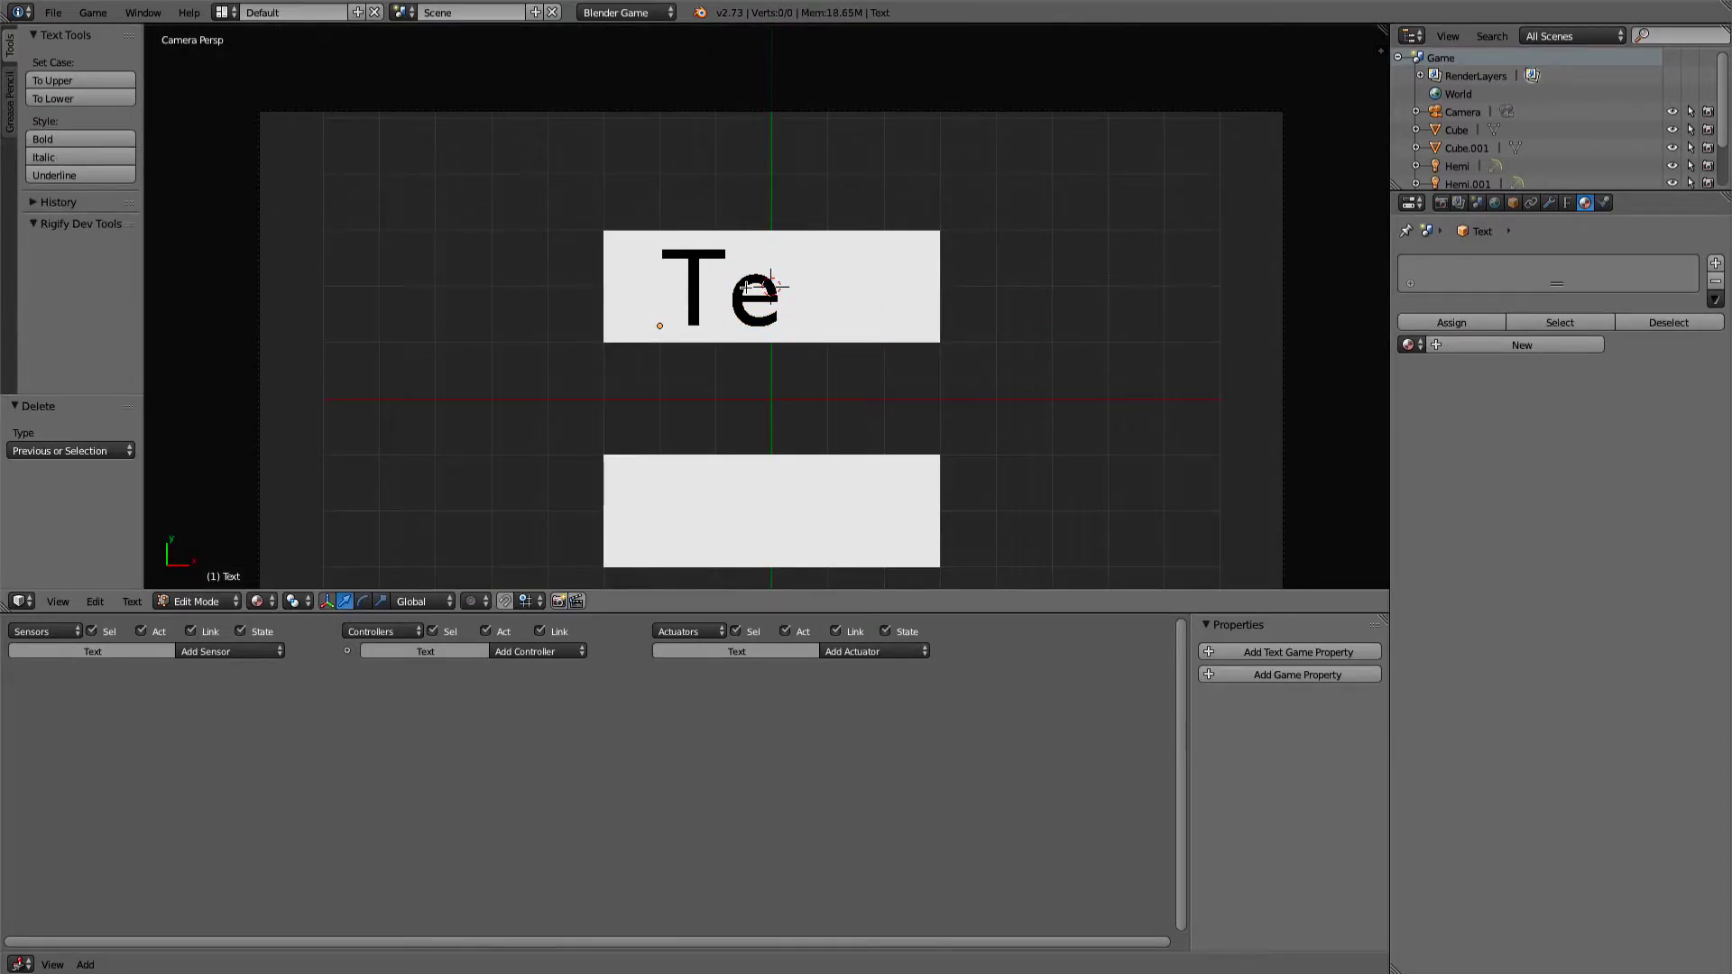
{"action": "type", "text": "Play"}
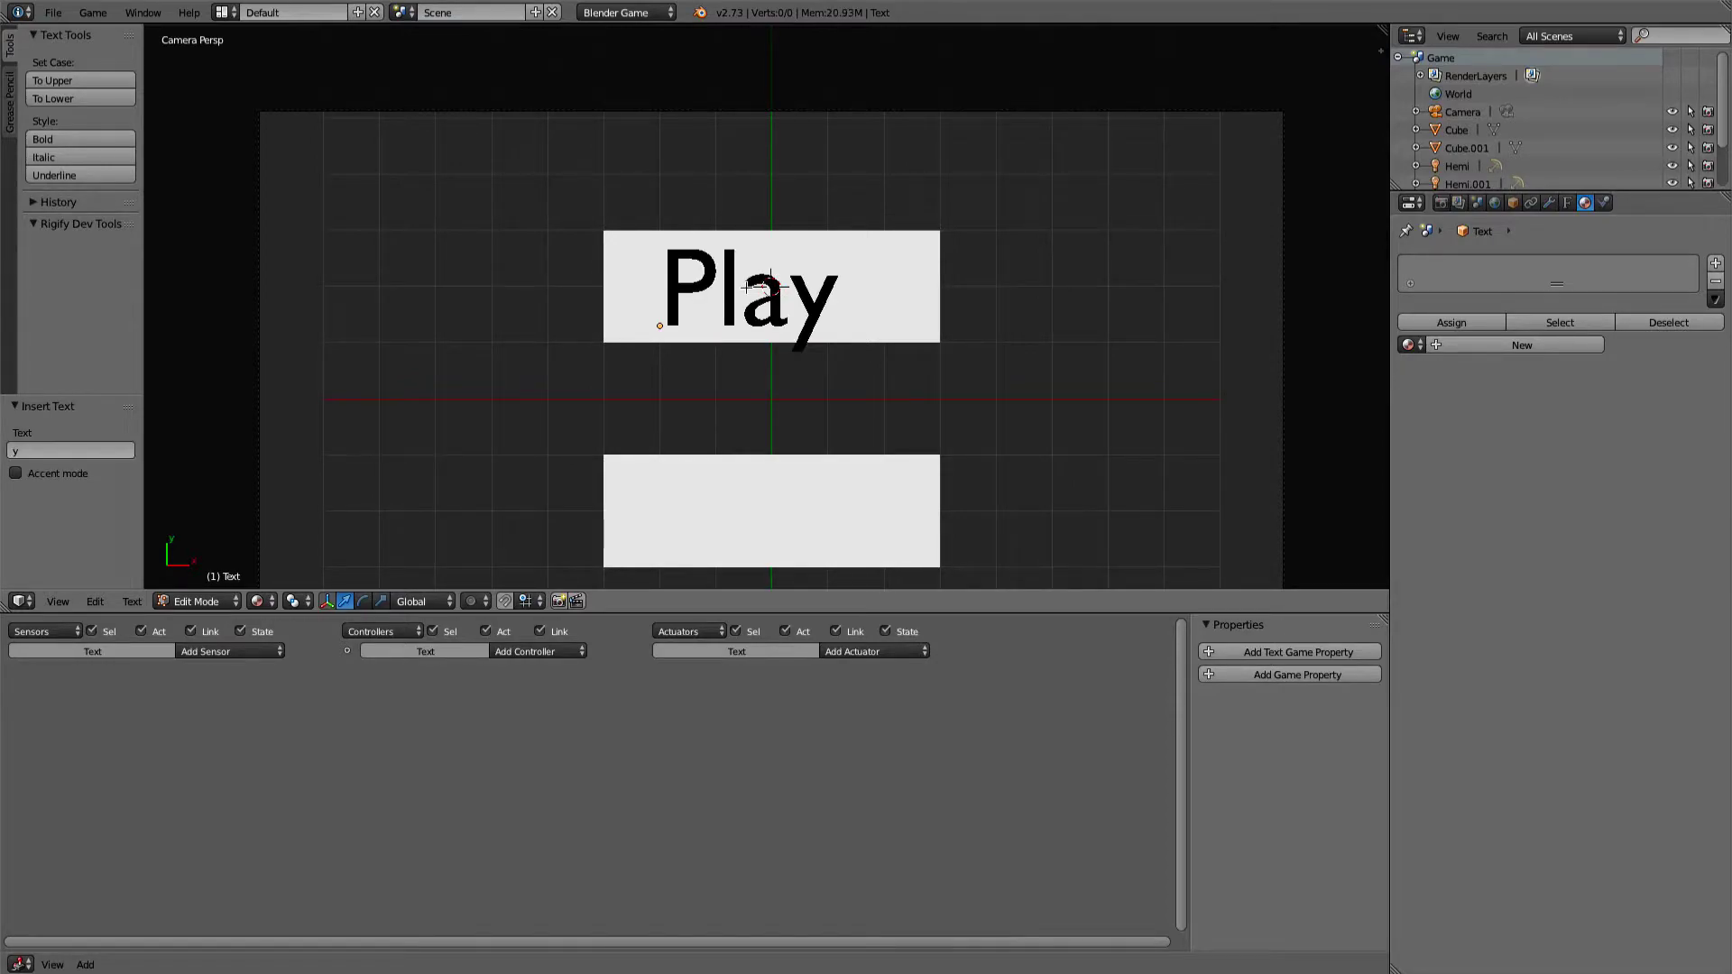
{"action": "key", "text": "Tab"}
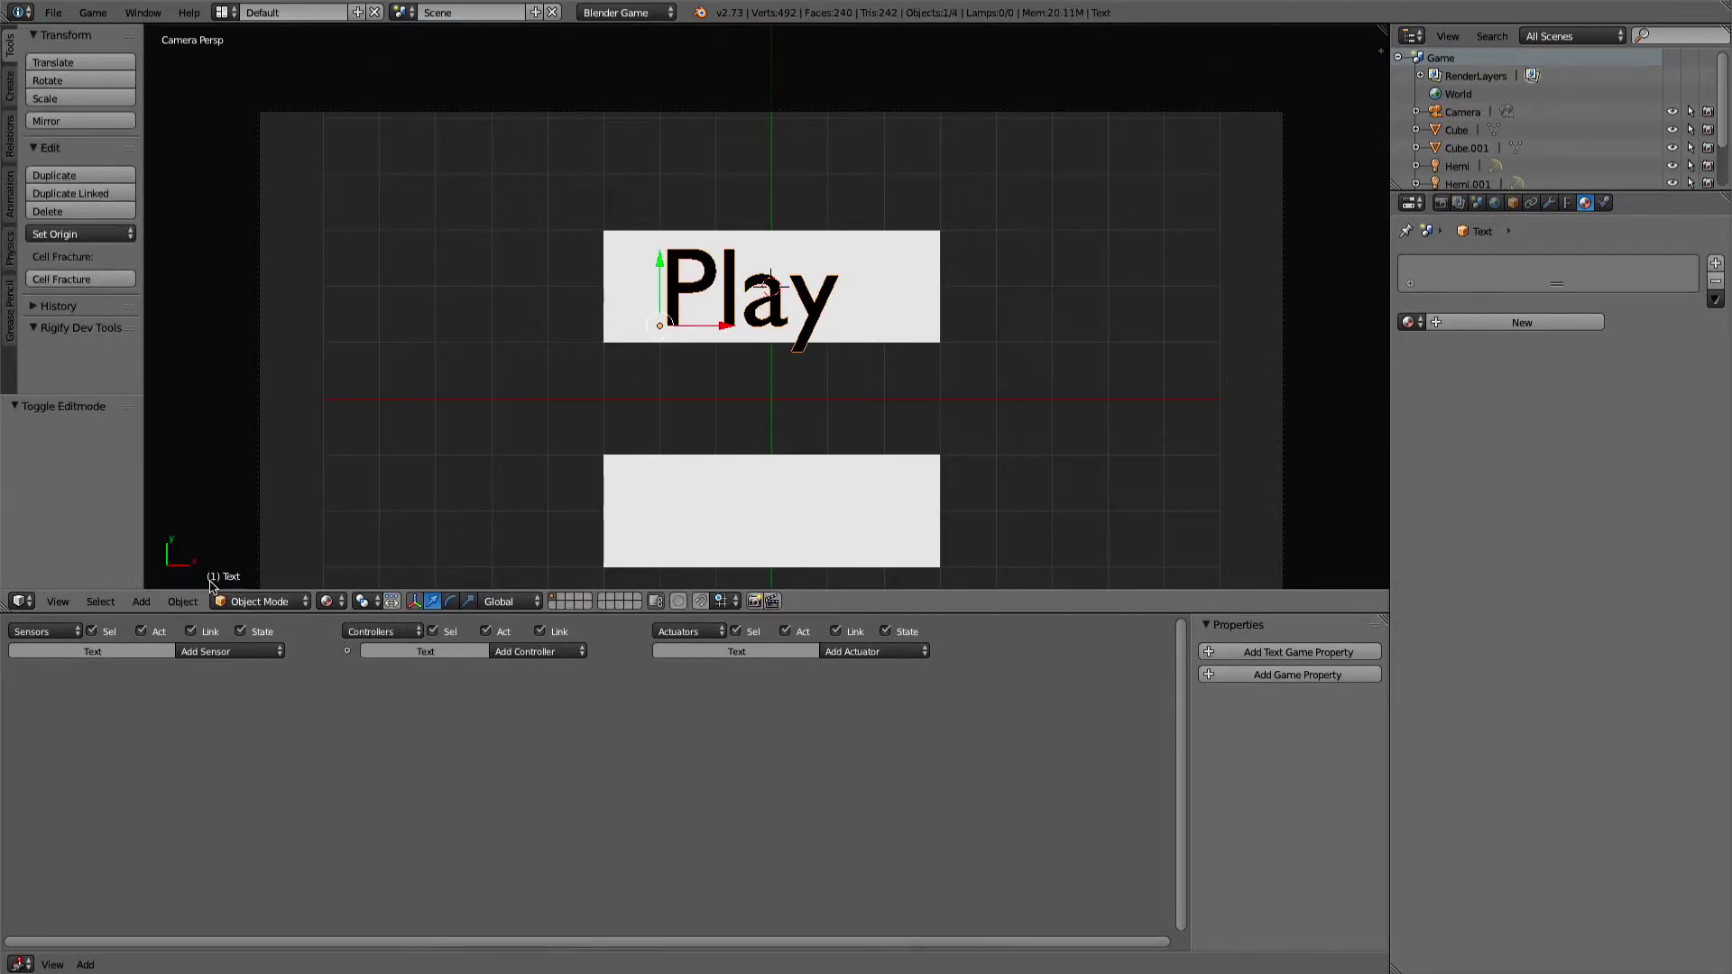
Review the font settings of the Play text and convert the text object to a mesh
{"action": "scroll", "coordinate": [857, 347], "scroll_direction": "up", "scroll_amount": 2}
{"action": "scroll", "coordinate": [914, 339], "scroll_direction": "down", "scroll_amount": 2}
{"action": "left_click", "coordinate": [1568, 203]}
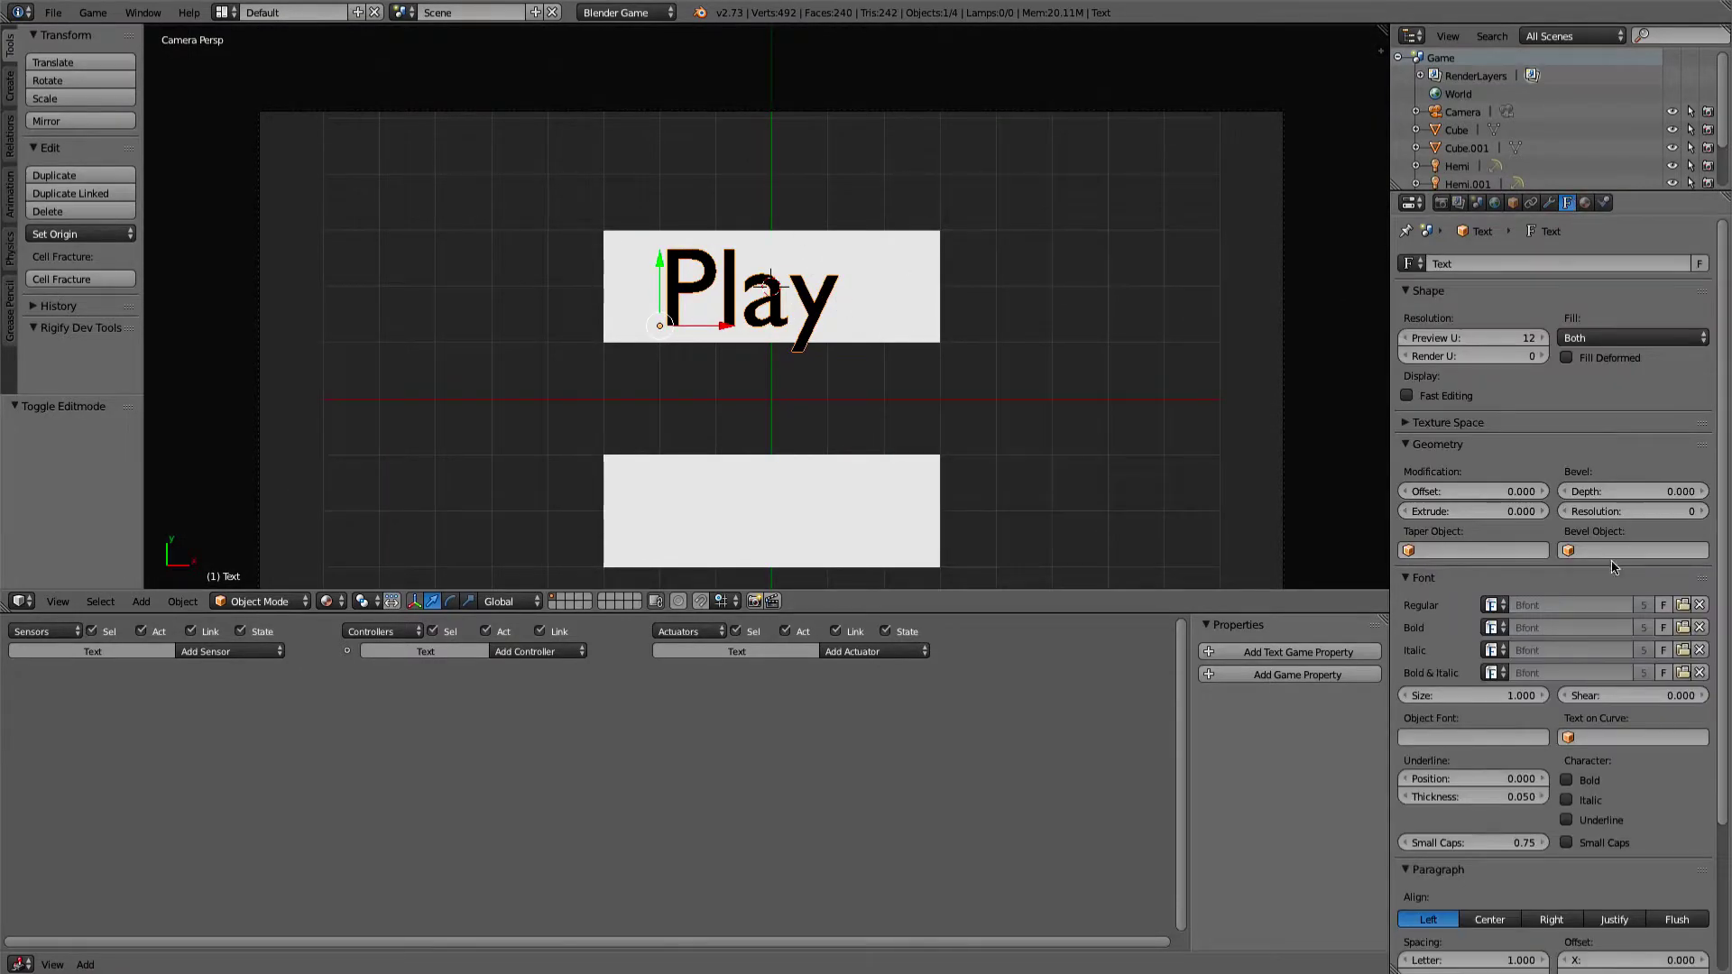
{"action": "scroll", "coordinate": [1509, 656], "scroll_direction": "down", "scroll_amount": 1}
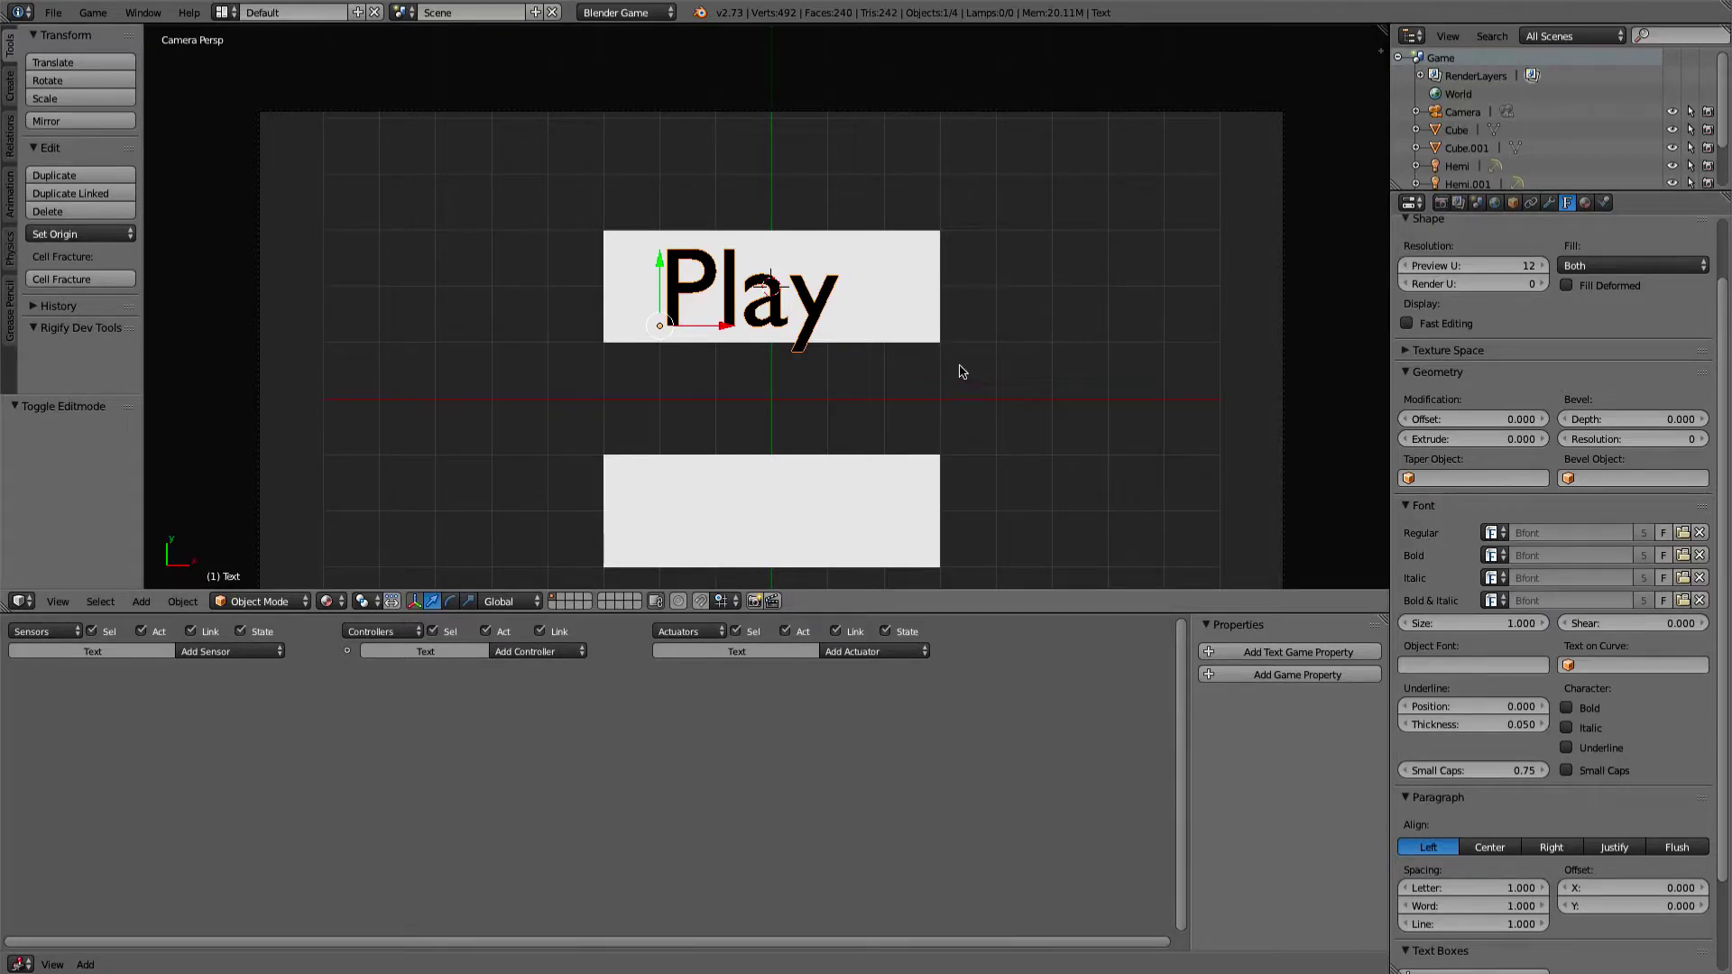
{"action": "left_click", "coordinate": [798, 388]}
{"action": "key", "text": "alt+c"}
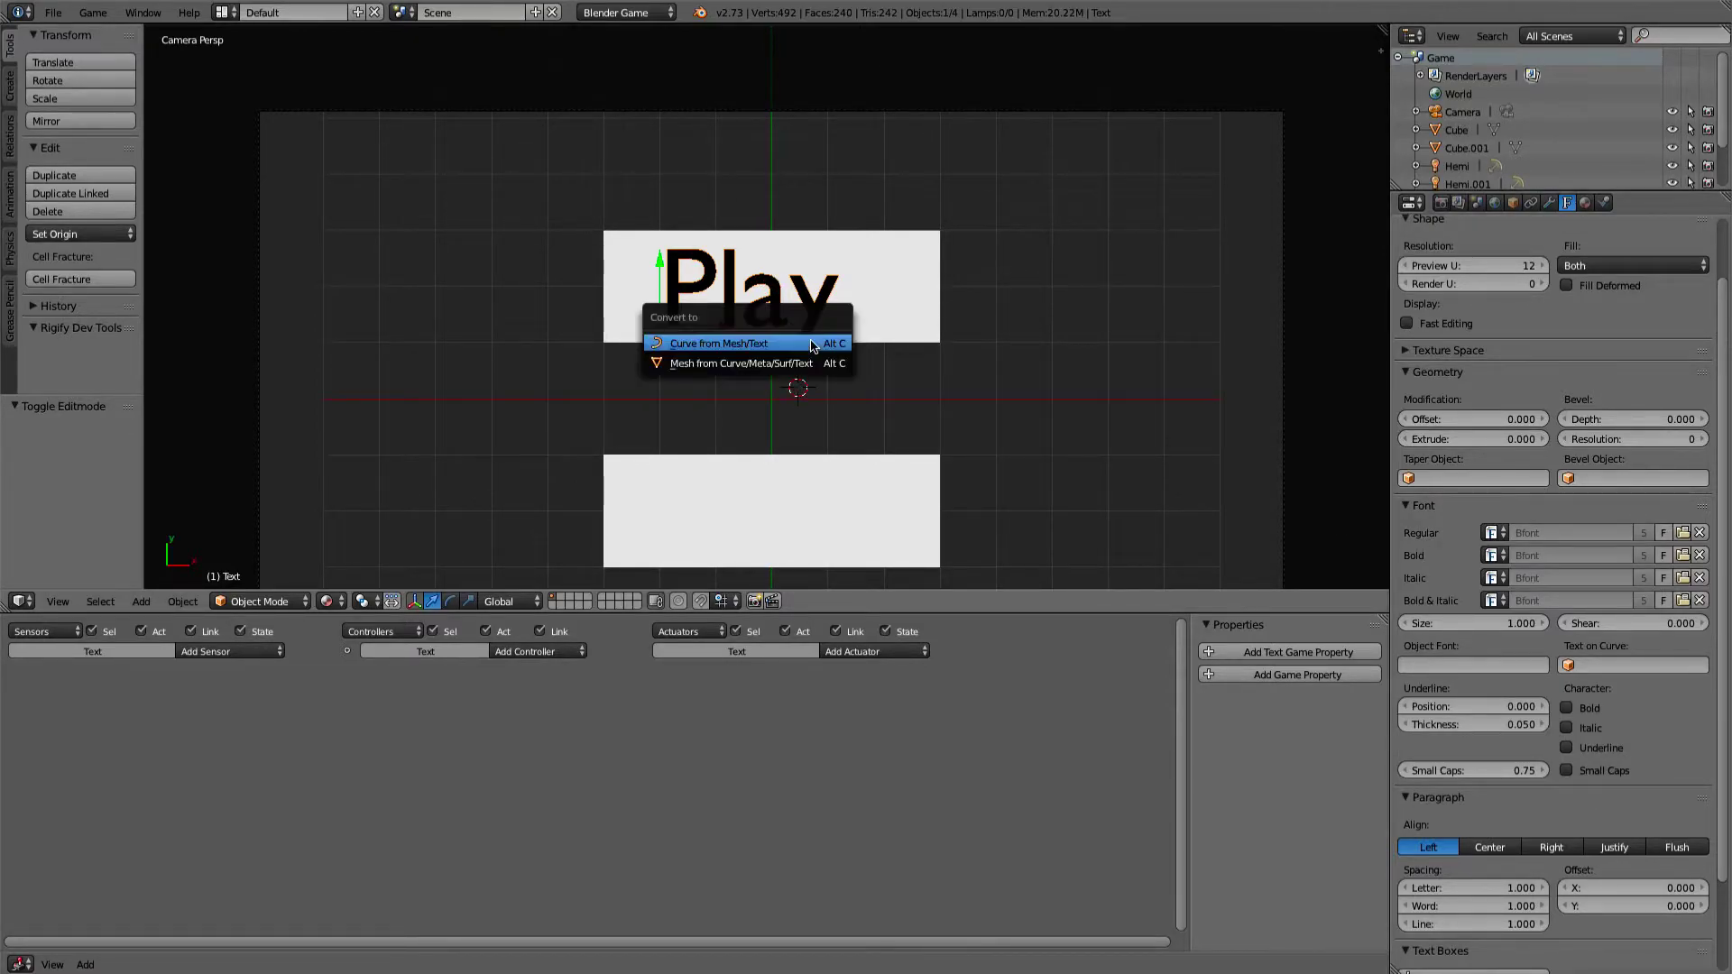
{"action": "left_click", "coordinate": [727, 365]}
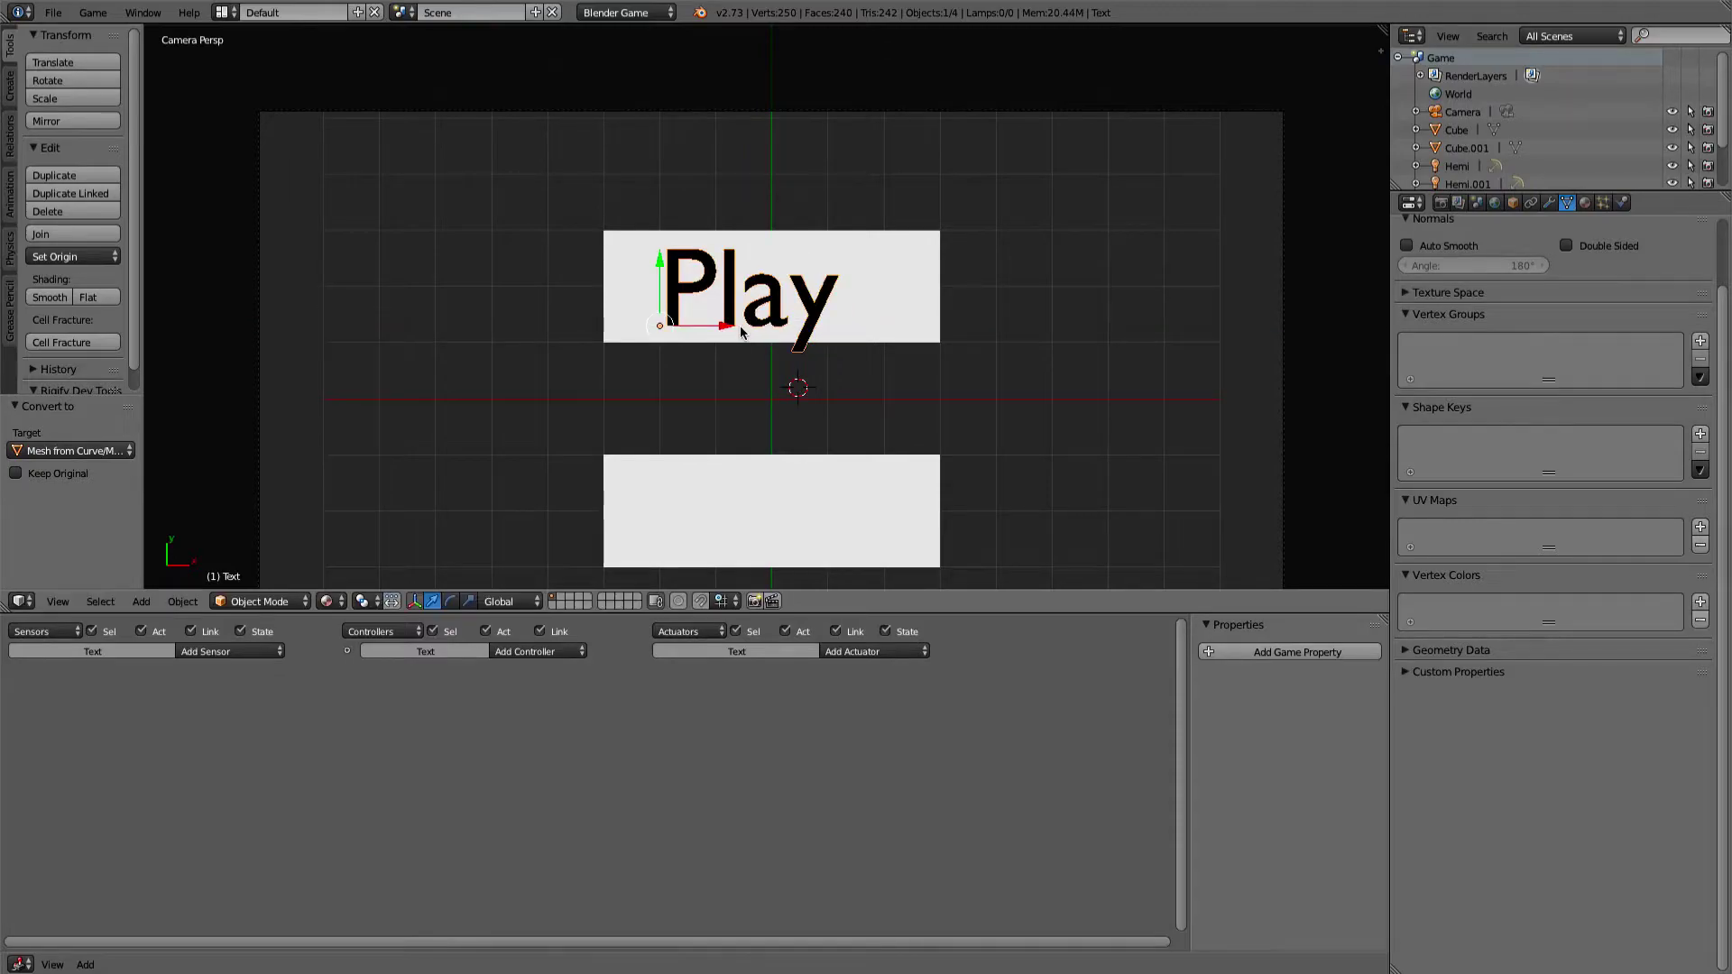
Move the Play mesh about 0.56 units along X and 0.1 along Z, and preview the camera view in the game engine
{"action": "left_click_drag", "start_coordinate": [727, 327], "coordinate": [751, 323]}
{"action": "scroll", "coordinate": [839, 397], "scroll_direction": "down", "scroll_amount": 2}
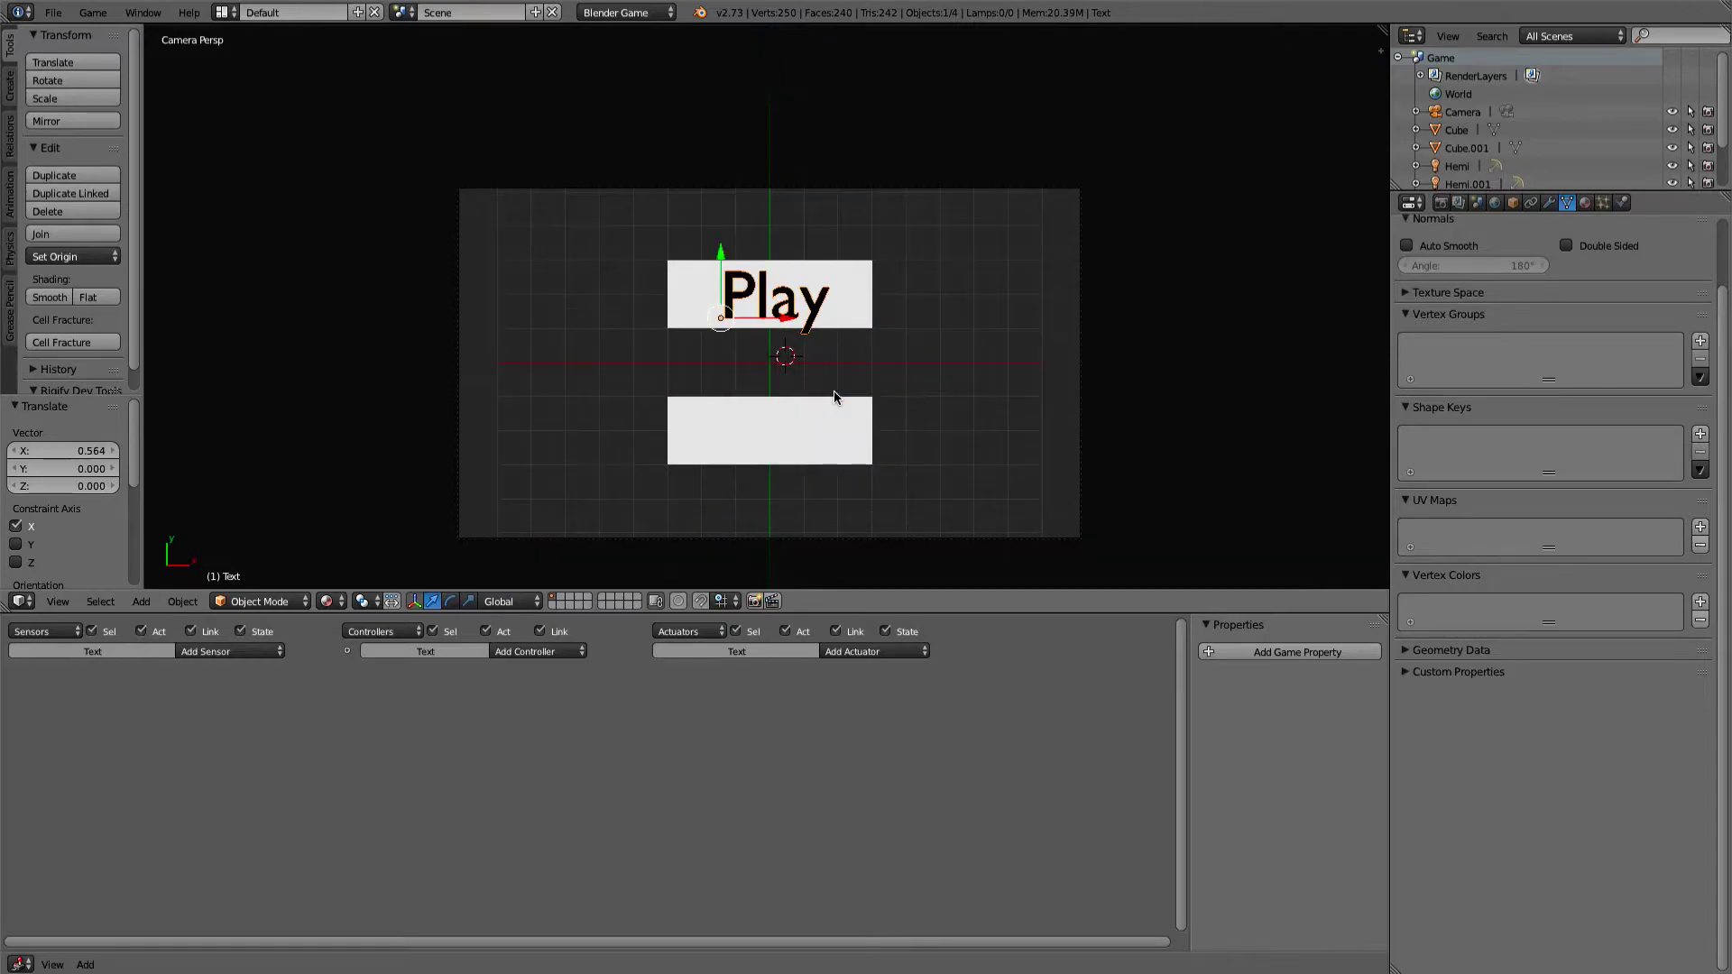
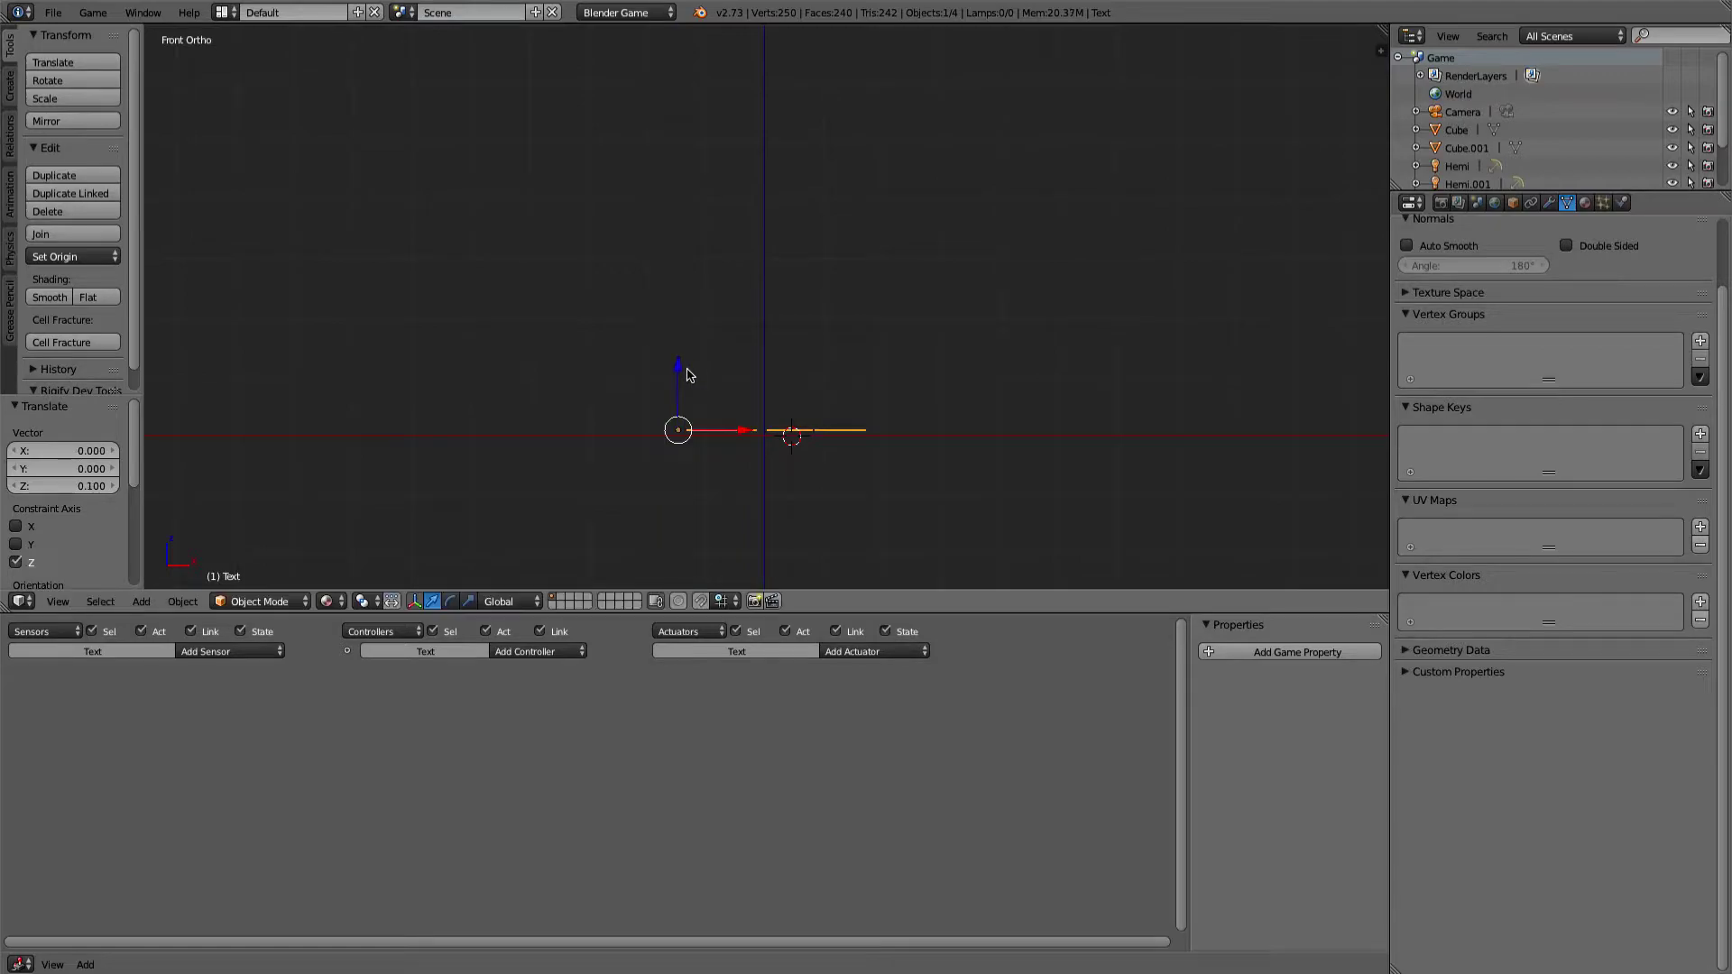
{"action": "key", "text": "KP_0"}
{"action": "key", "text": "p"}
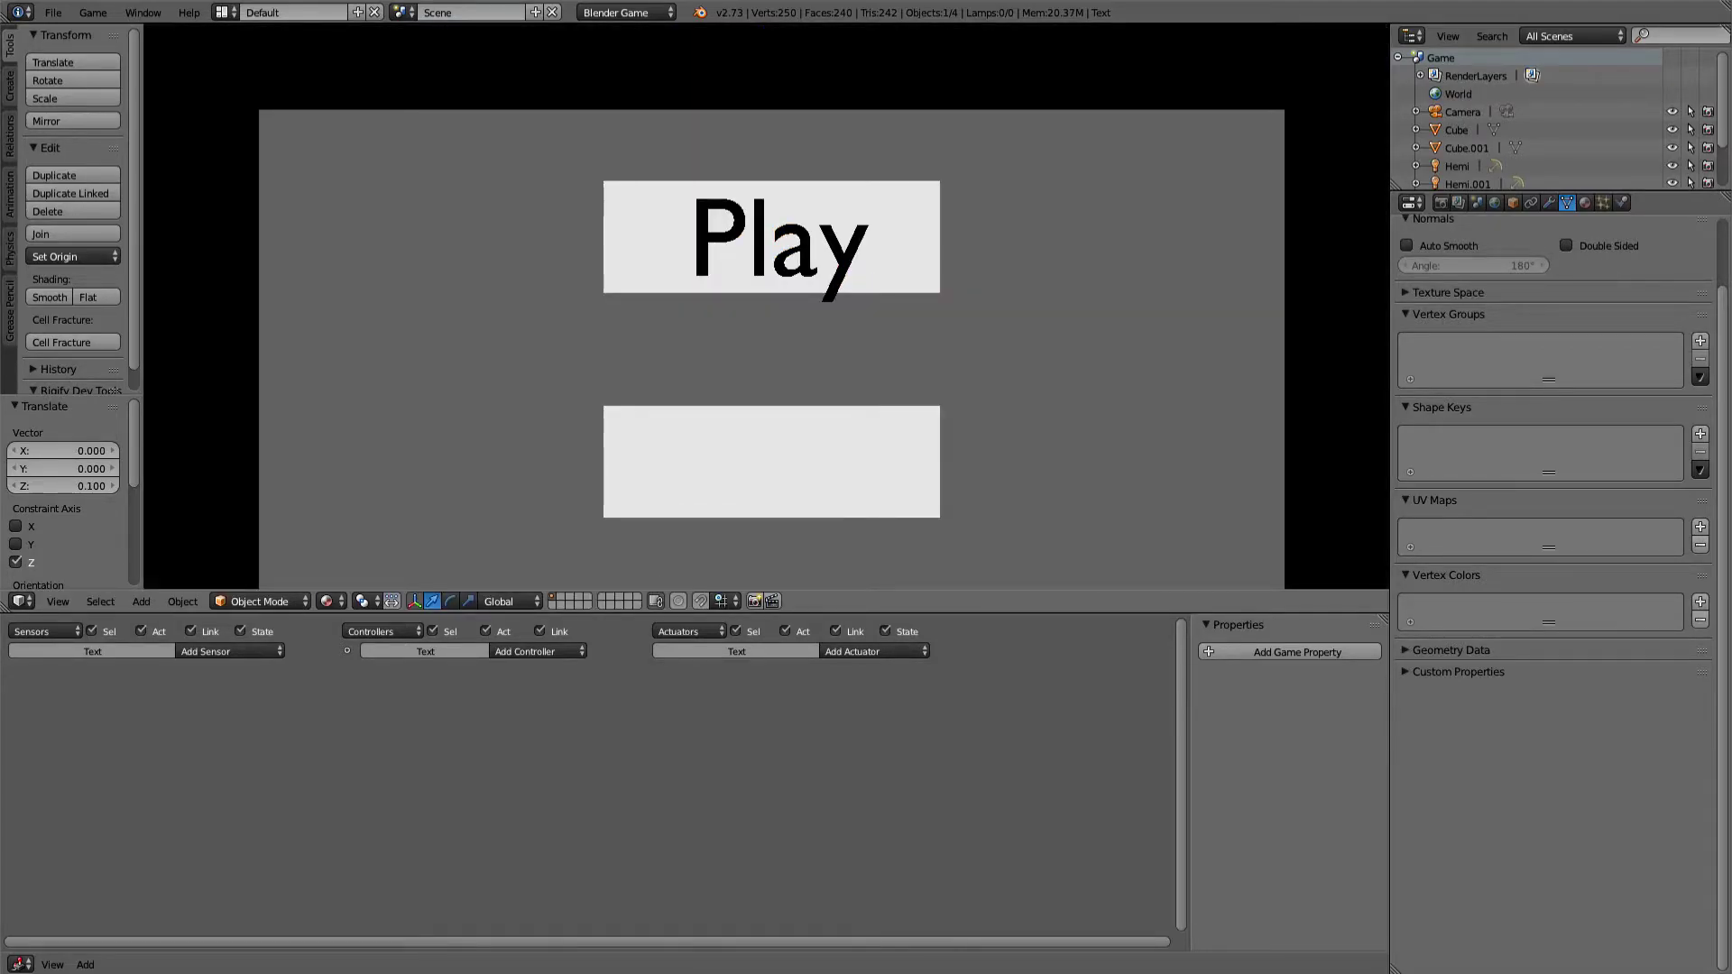
{"action": "key", "text": "Escape"}
{"action": "scroll", "coordinate": [785, 376], "scroll_direction": "down", "scroll_amount": 5}
{"action": "scroll", "coordinate": [783, 361], "scroll_direction": "up", "scroll_amount": 3}
{"action": "middle_click_drag", "start_coordinate": [782, 348], "coordinate": [783, 314], "text": "shift"}
{"action": "key", "text": "p"}
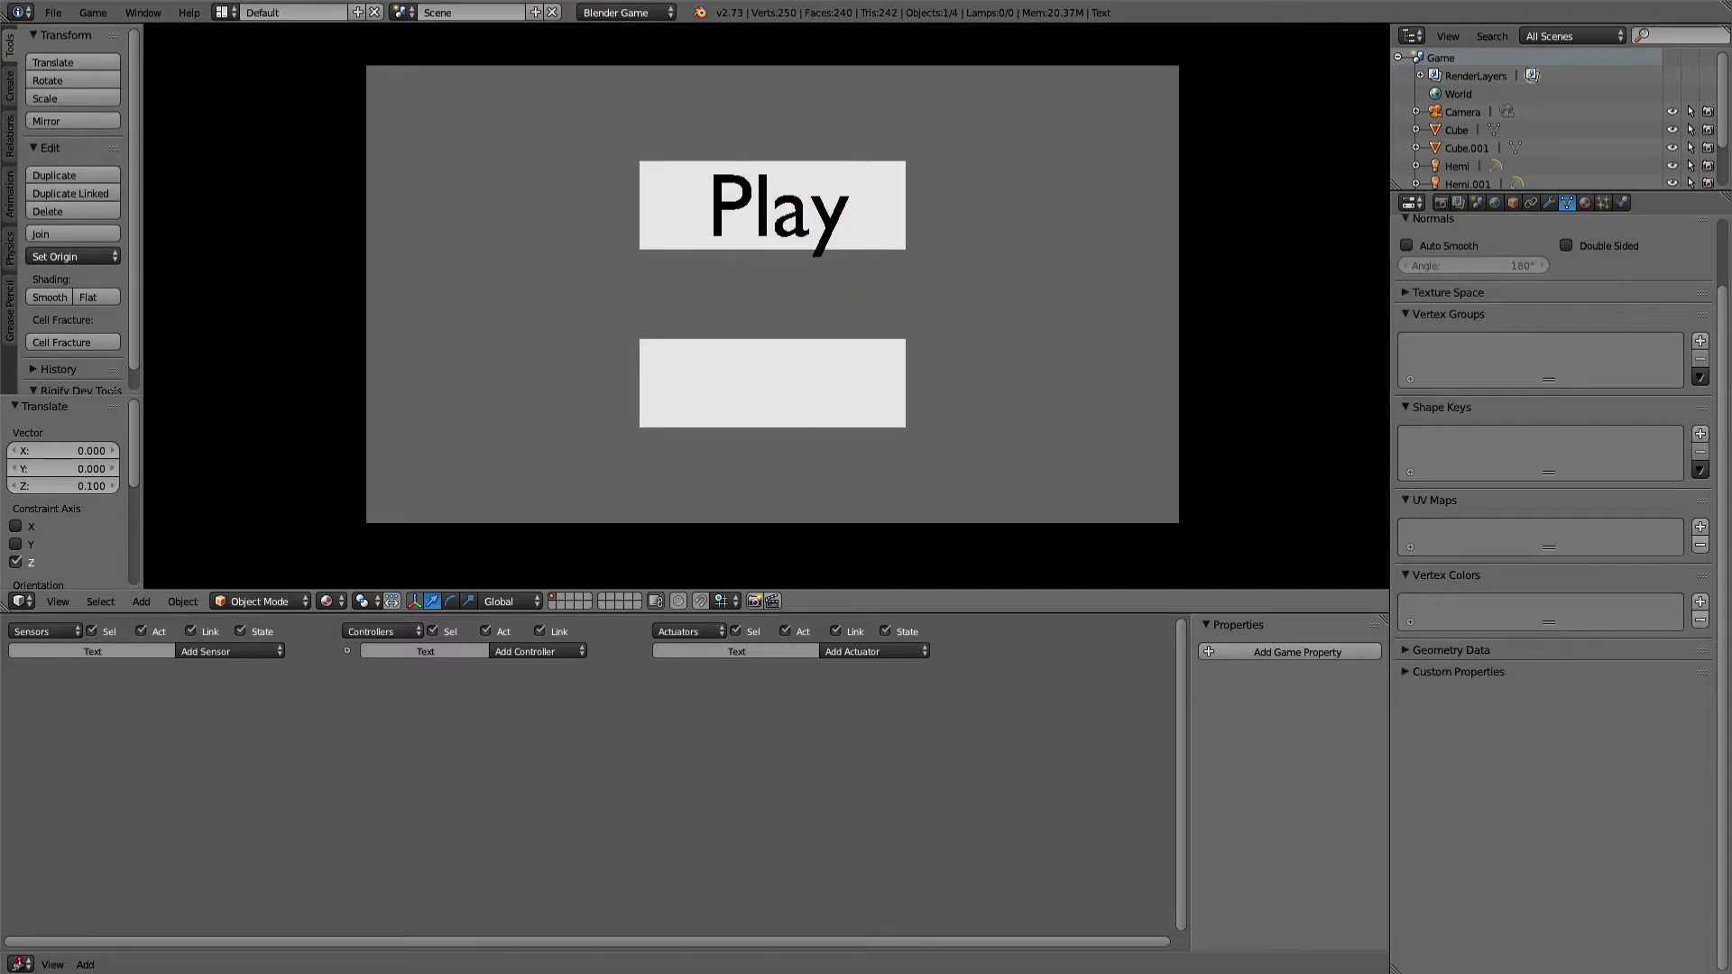
{"action": "key", "text": "Escape"}
Parent the Play mesh to the upper plane using Object (Keep Transform) and check that it follows the plane
{"action": "right_click", "coordinate": [893, 250]}
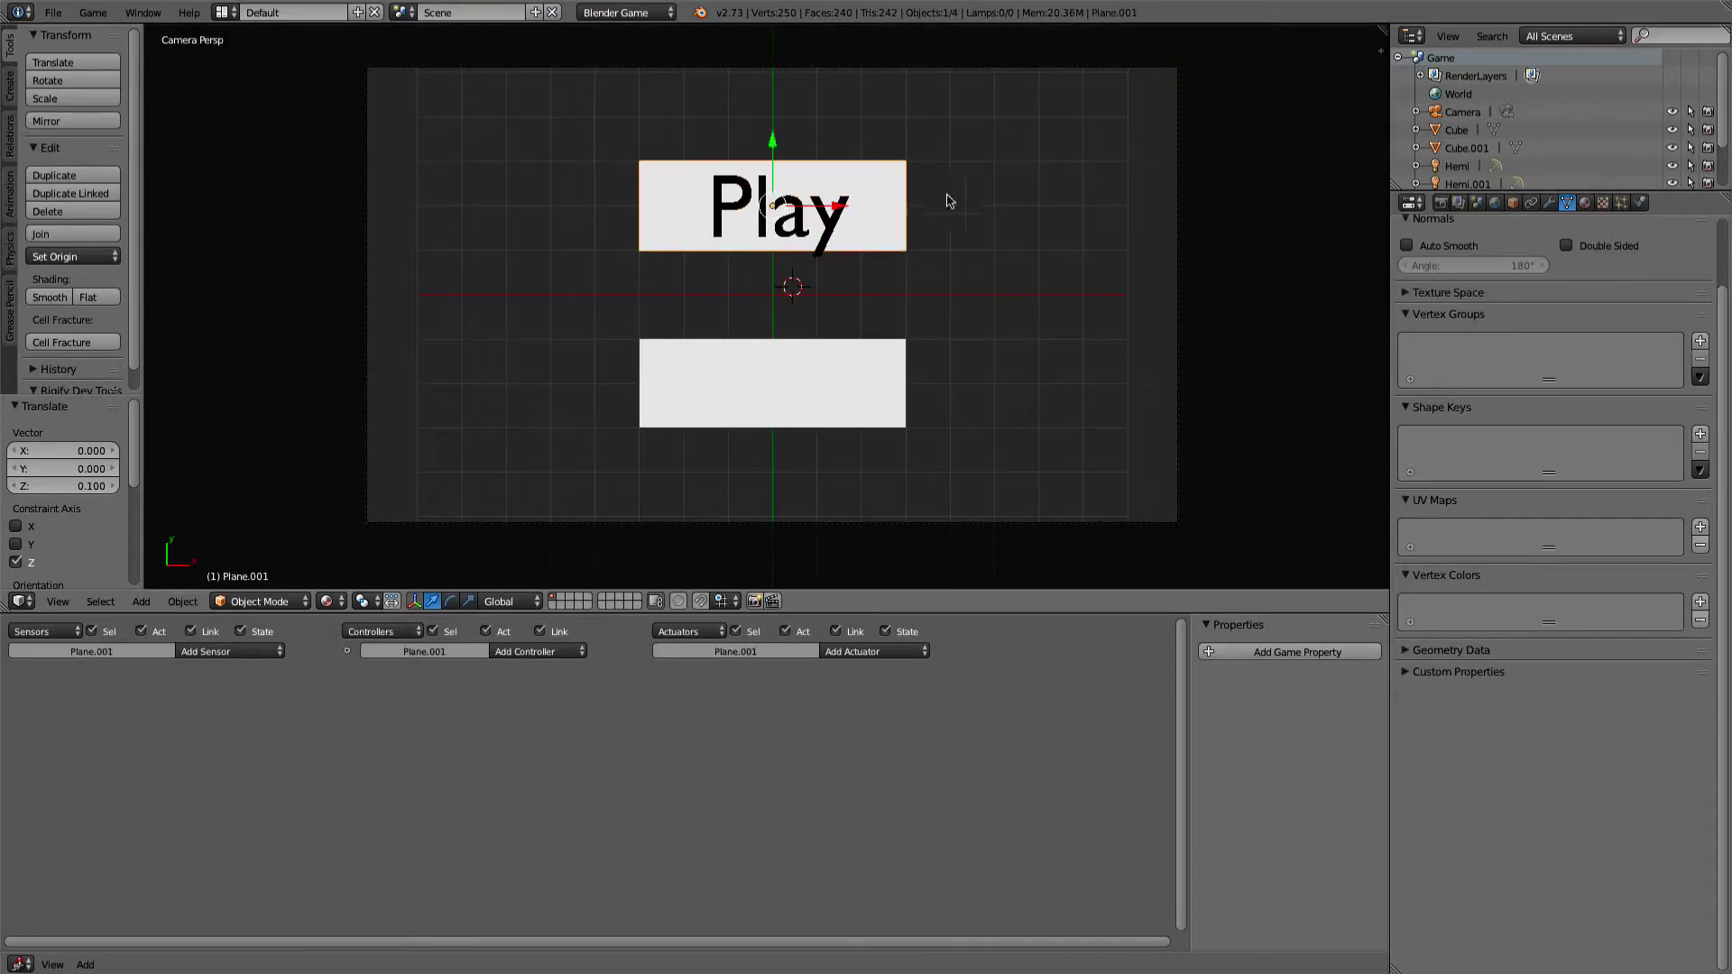
{"action": "right_click", "coordinate": [821, 245]}
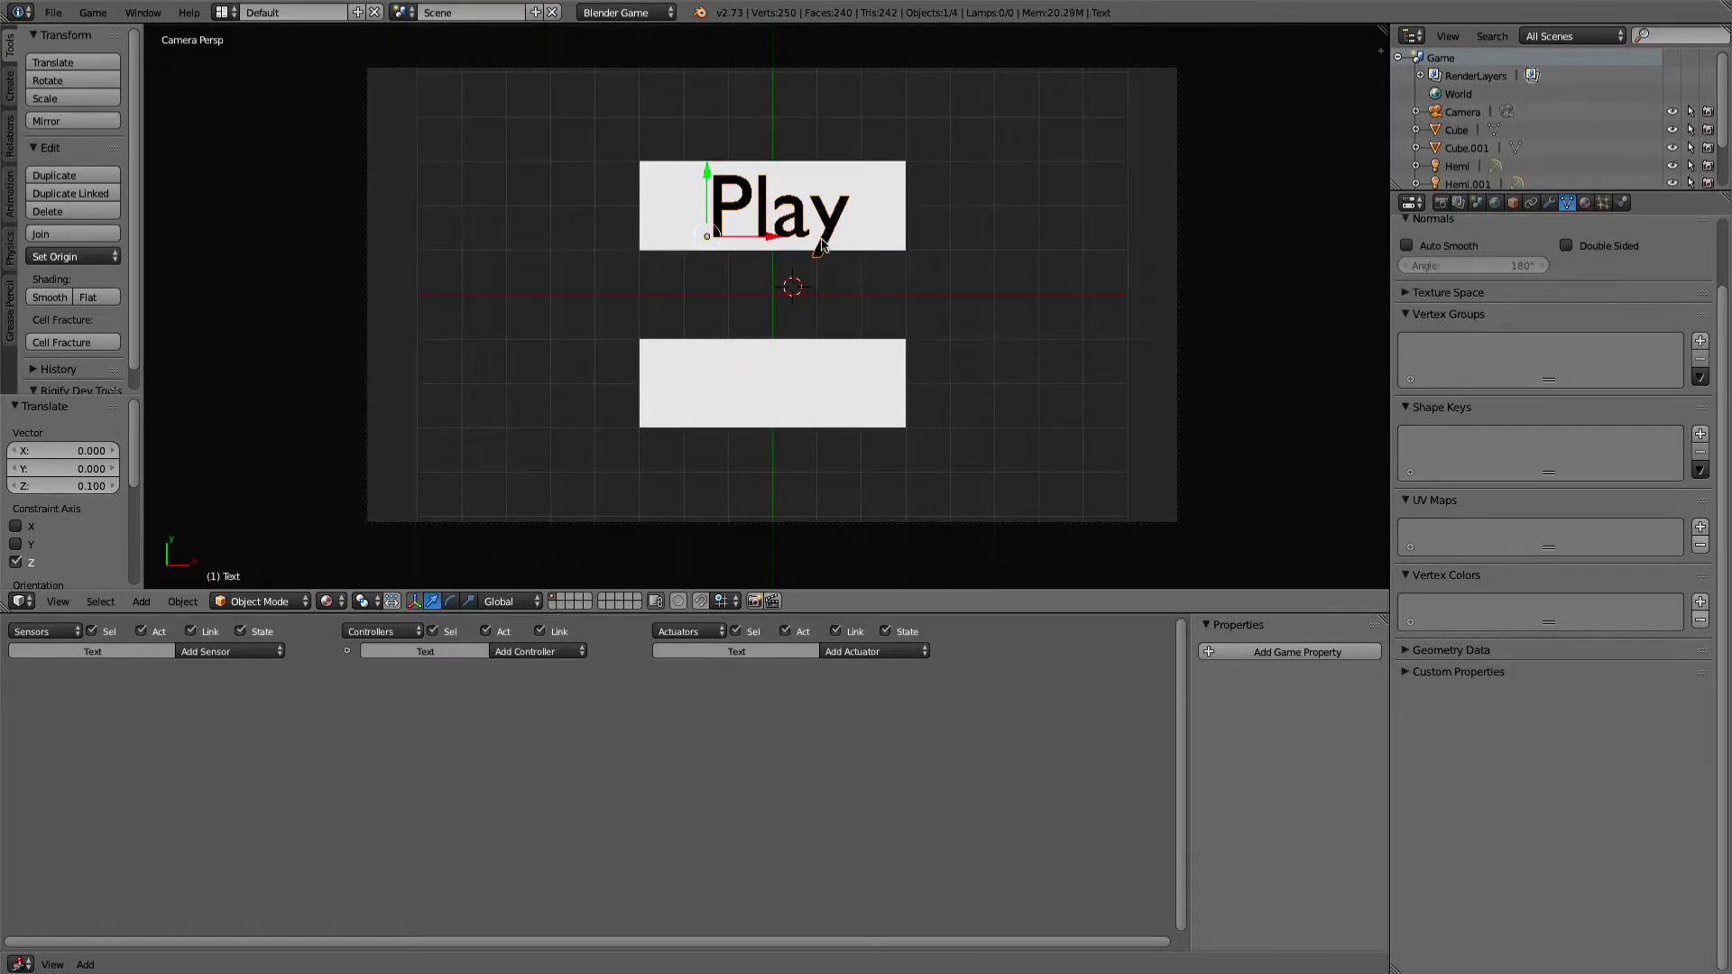
{"action": "right_click", "coordinate": [653, 182], "text": "shift"}
{"action": "key", "text": "ctrl+p"}
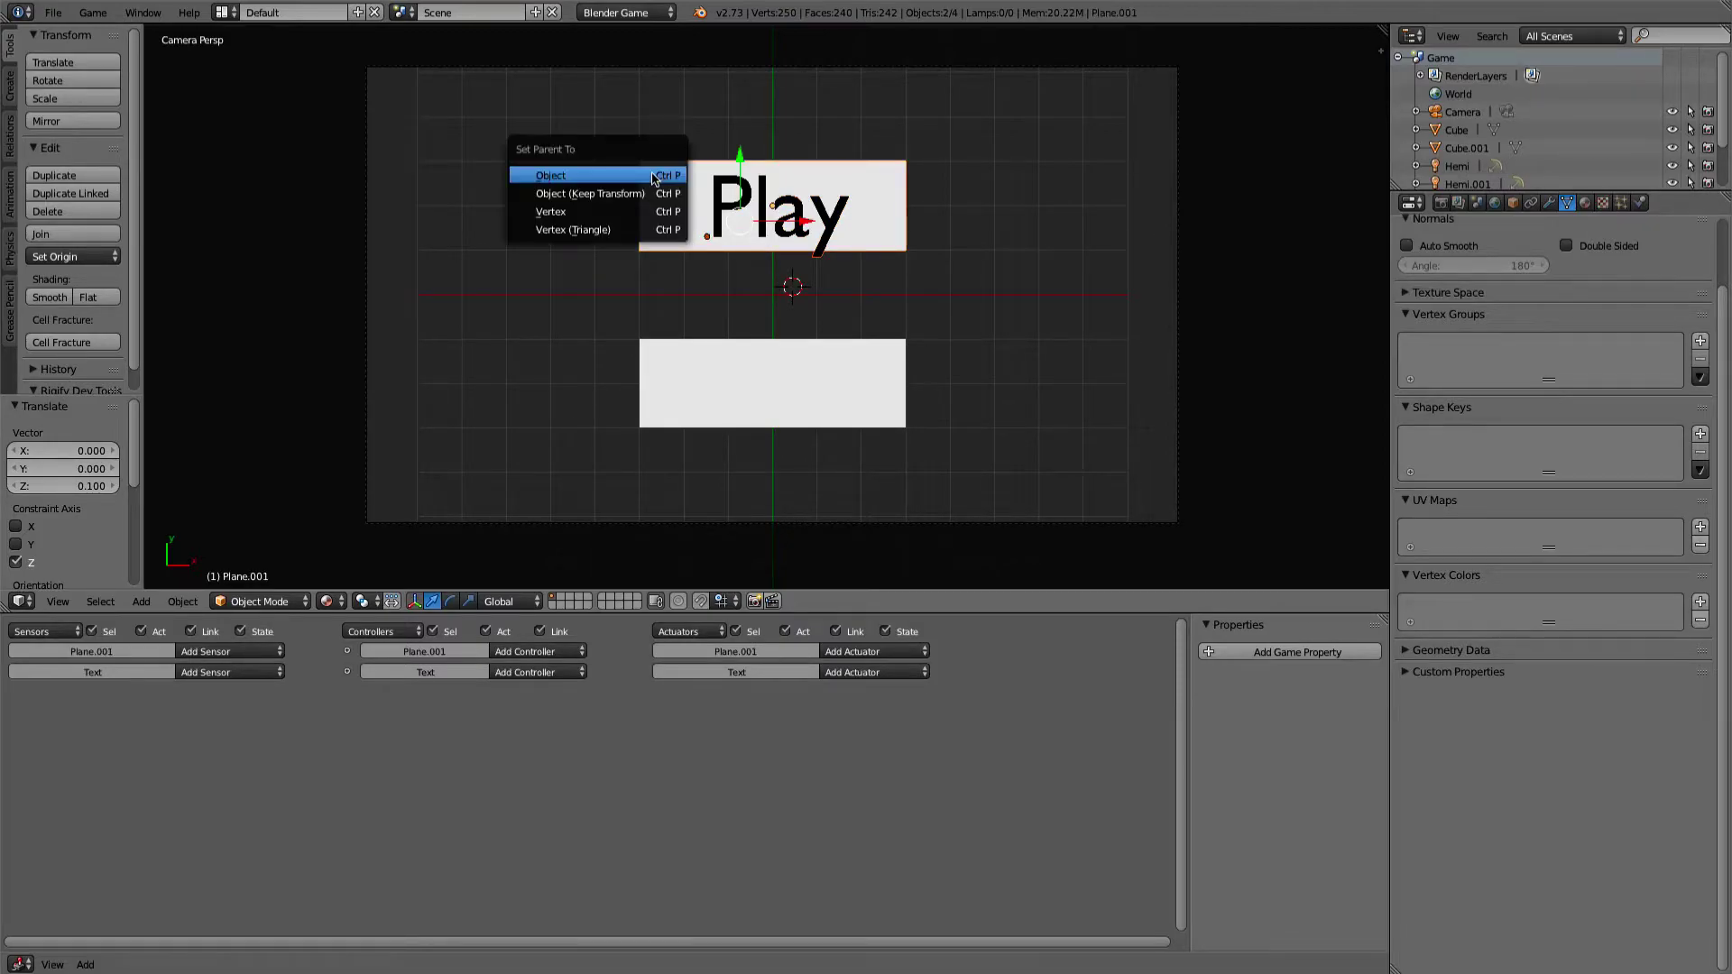
{"action": "left_click", "coordinate": [643, 192]}
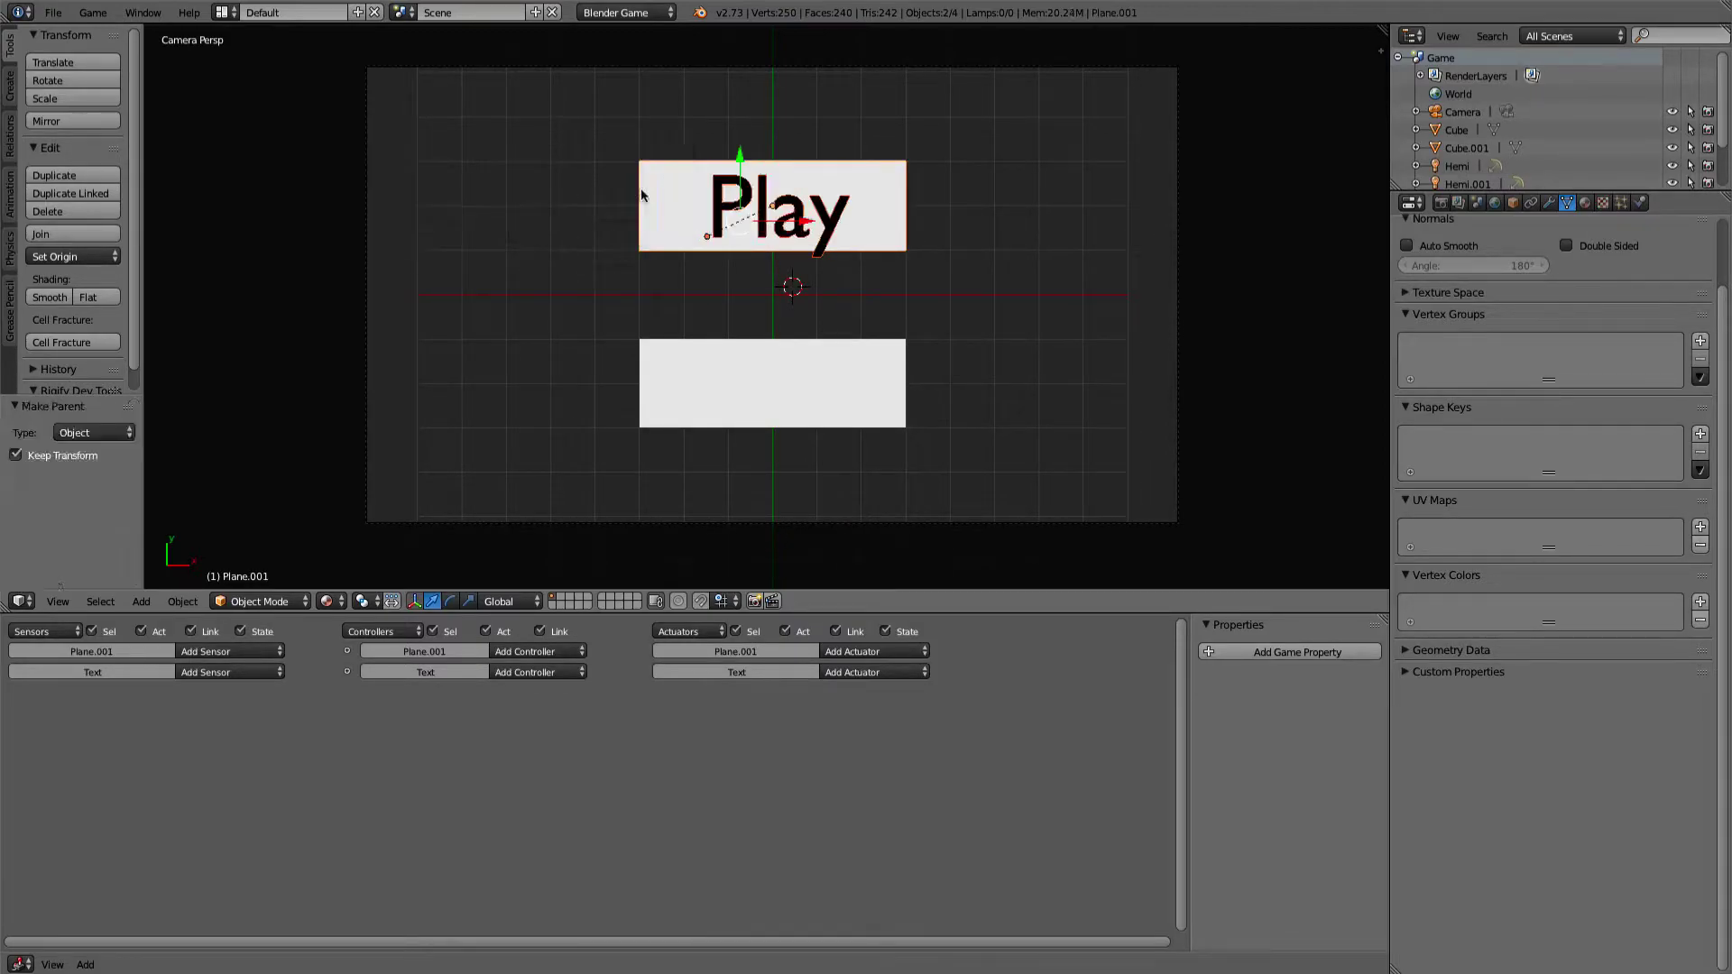
{"action": "right_click", "coordinate": [640, 188]}
{"action": "key", "text": "g"}
{"action": "key", "text": "Escape"}
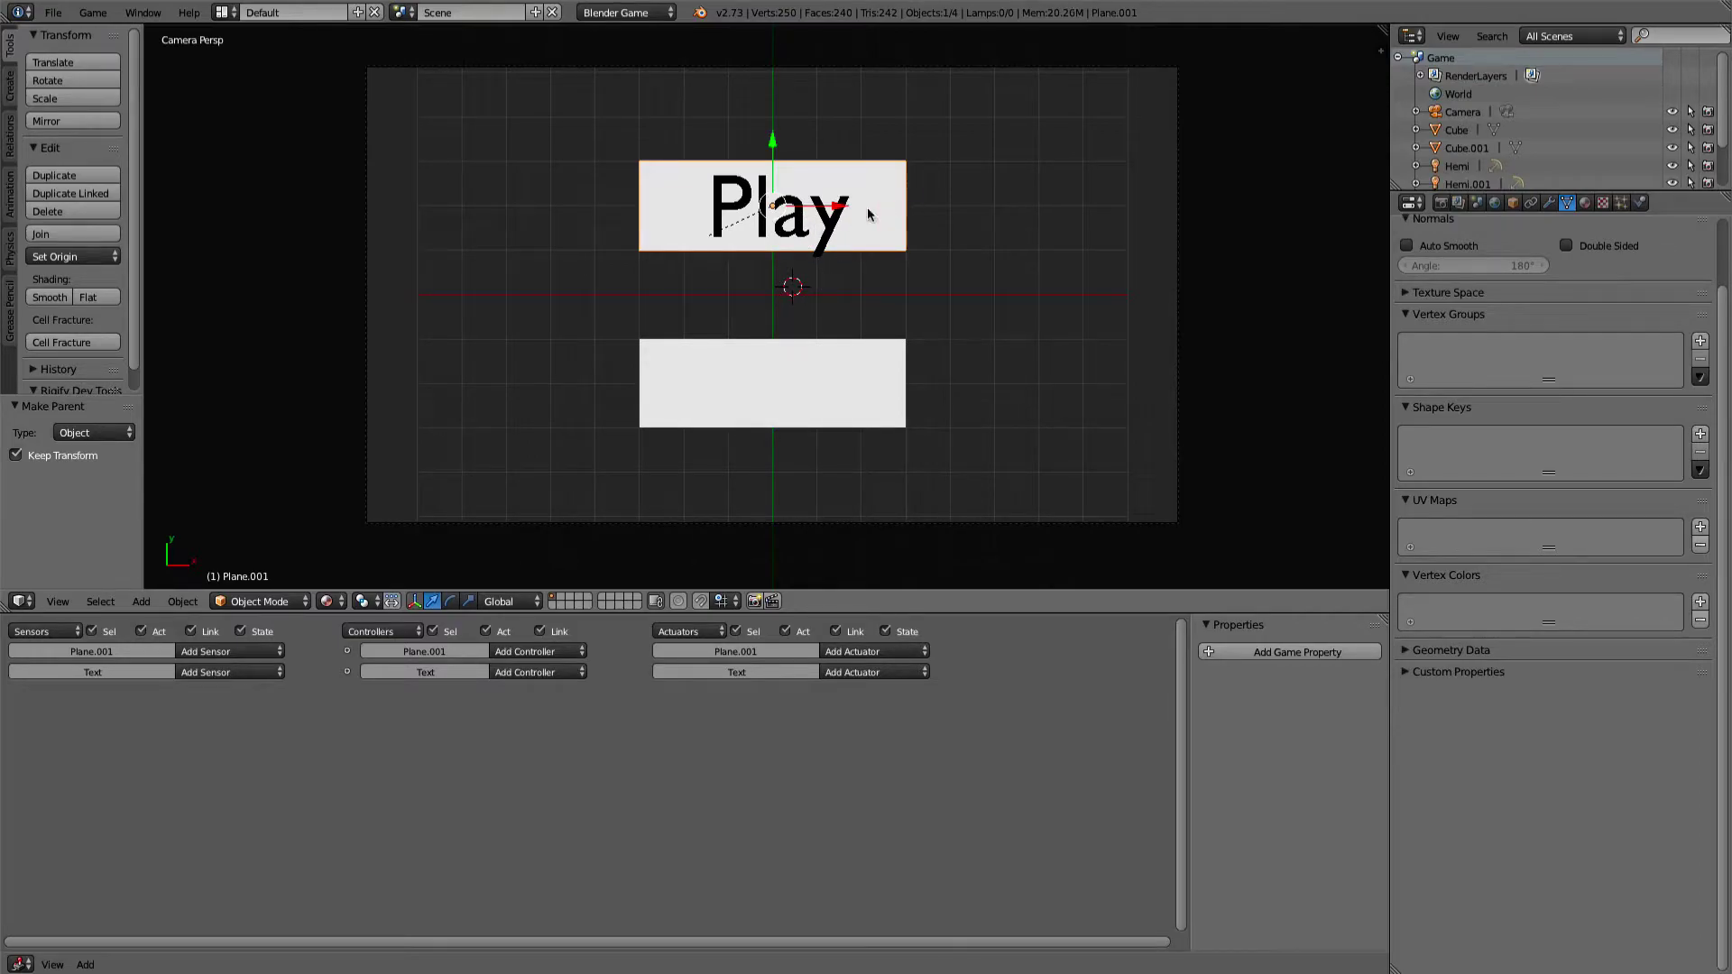
Rename the upper plane object to "Play Plane"
{"action": "left_click", "coordinate": [1513, 202]}
{"action": "left_click", "coordinate": [1495, 259]}
{"action": "type", "text": "P"}
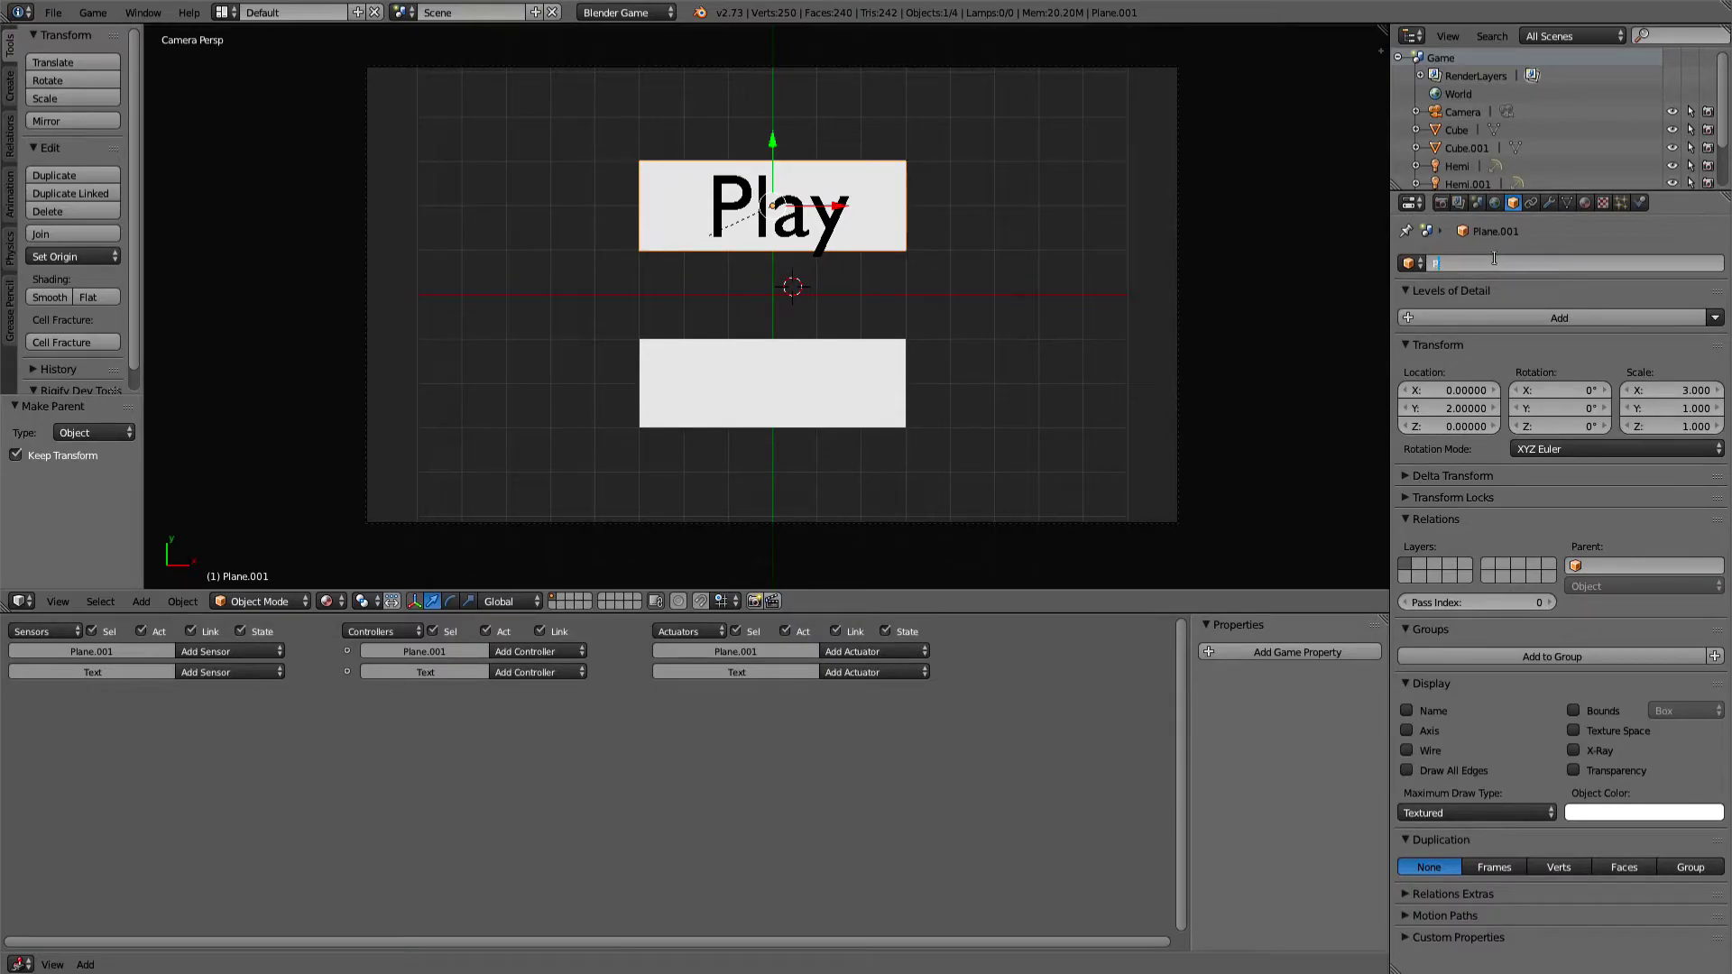
{"action": "type", "text": "lay Plane"}
{"action": "key", "text": "Return"}
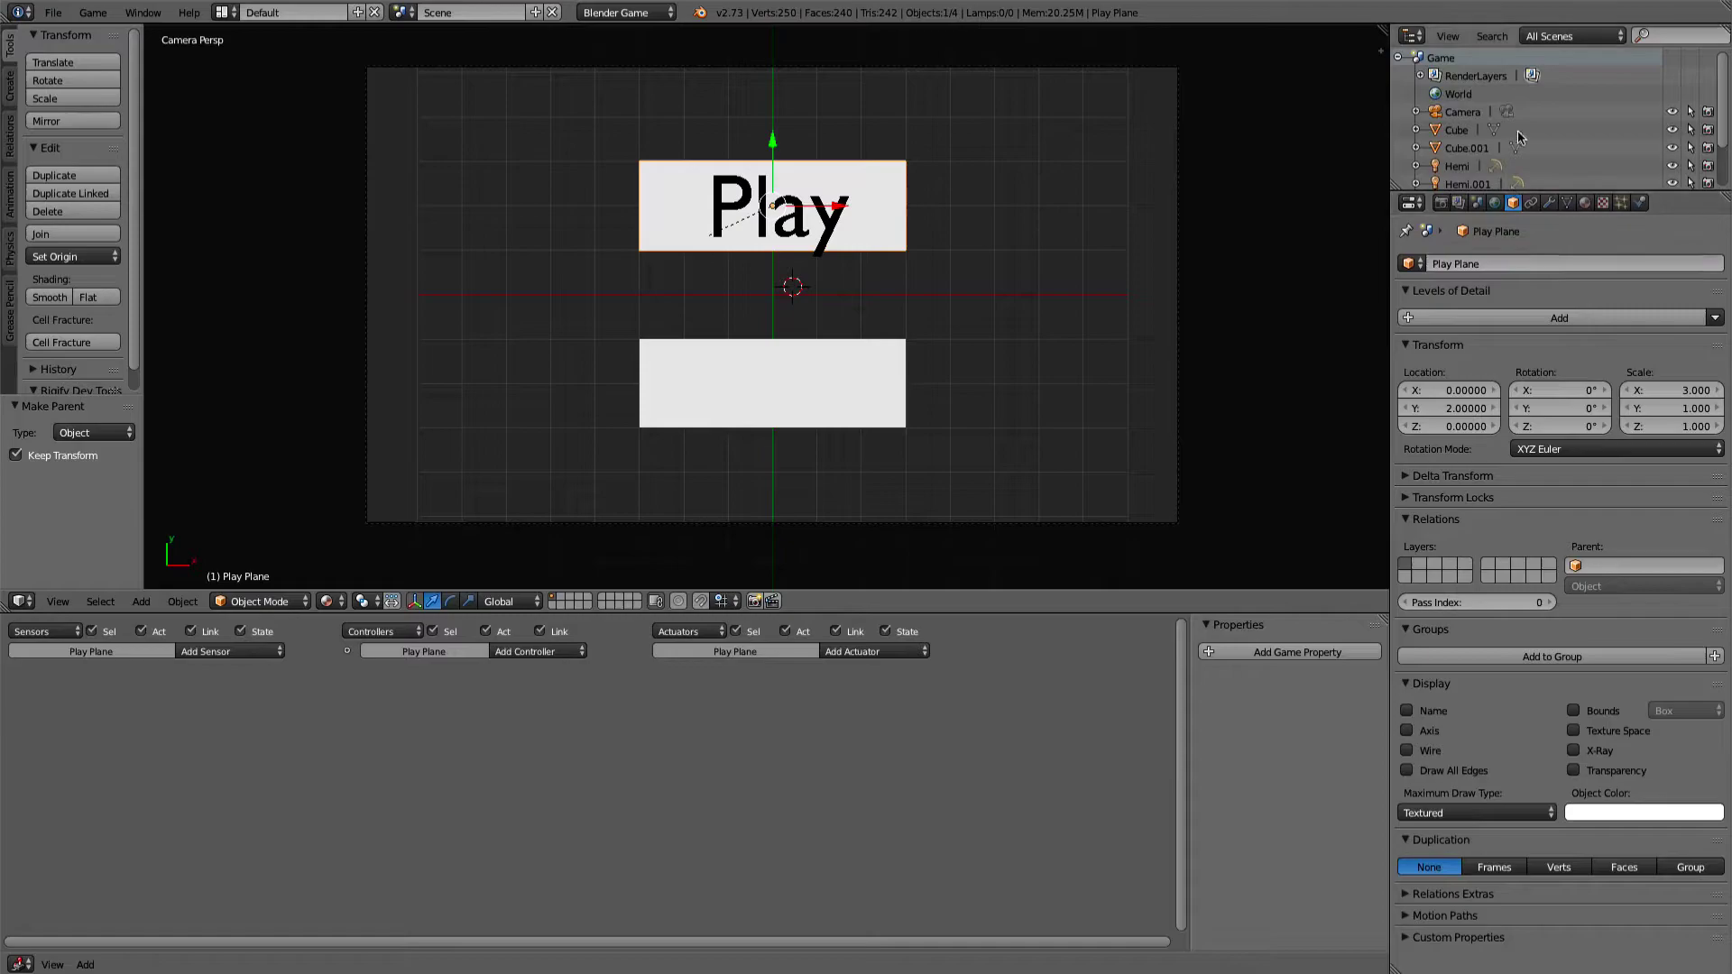
Show the Dope Sheet in place of the Logic Editor and insert a Scaling keyframe for the Play Plane at frame 0
{"action": "left_click", "coordinate": [20, 965]}
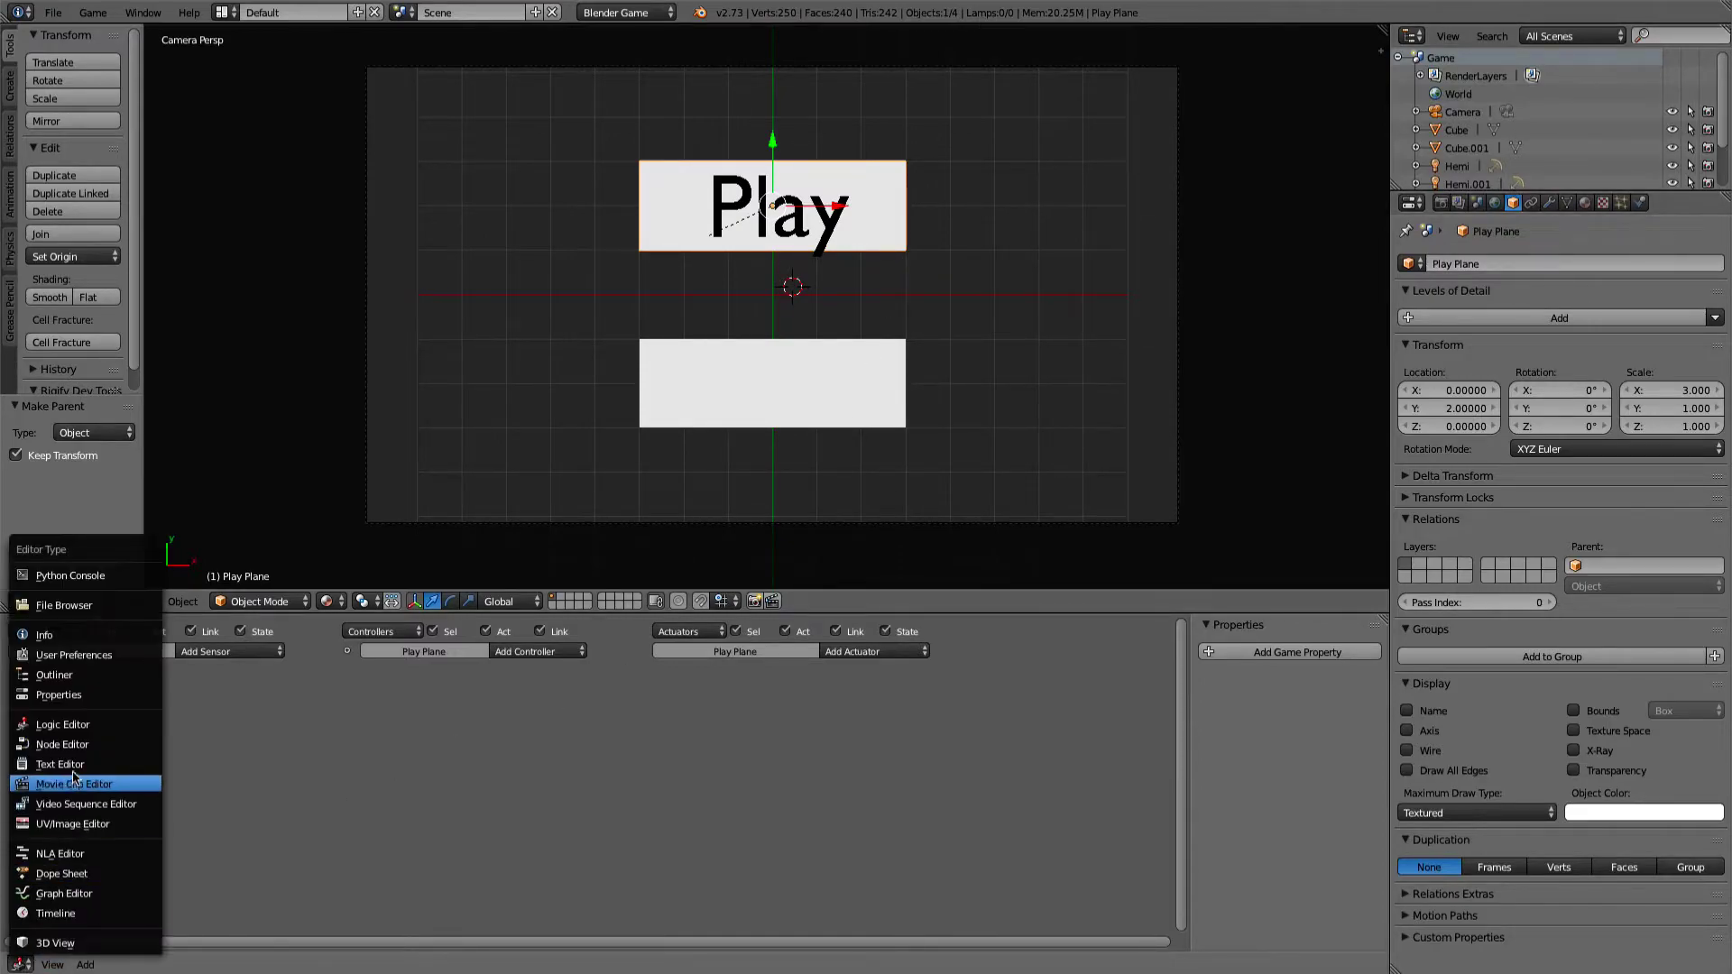
{"action": "left_click", "coordinate": [63, 880]}
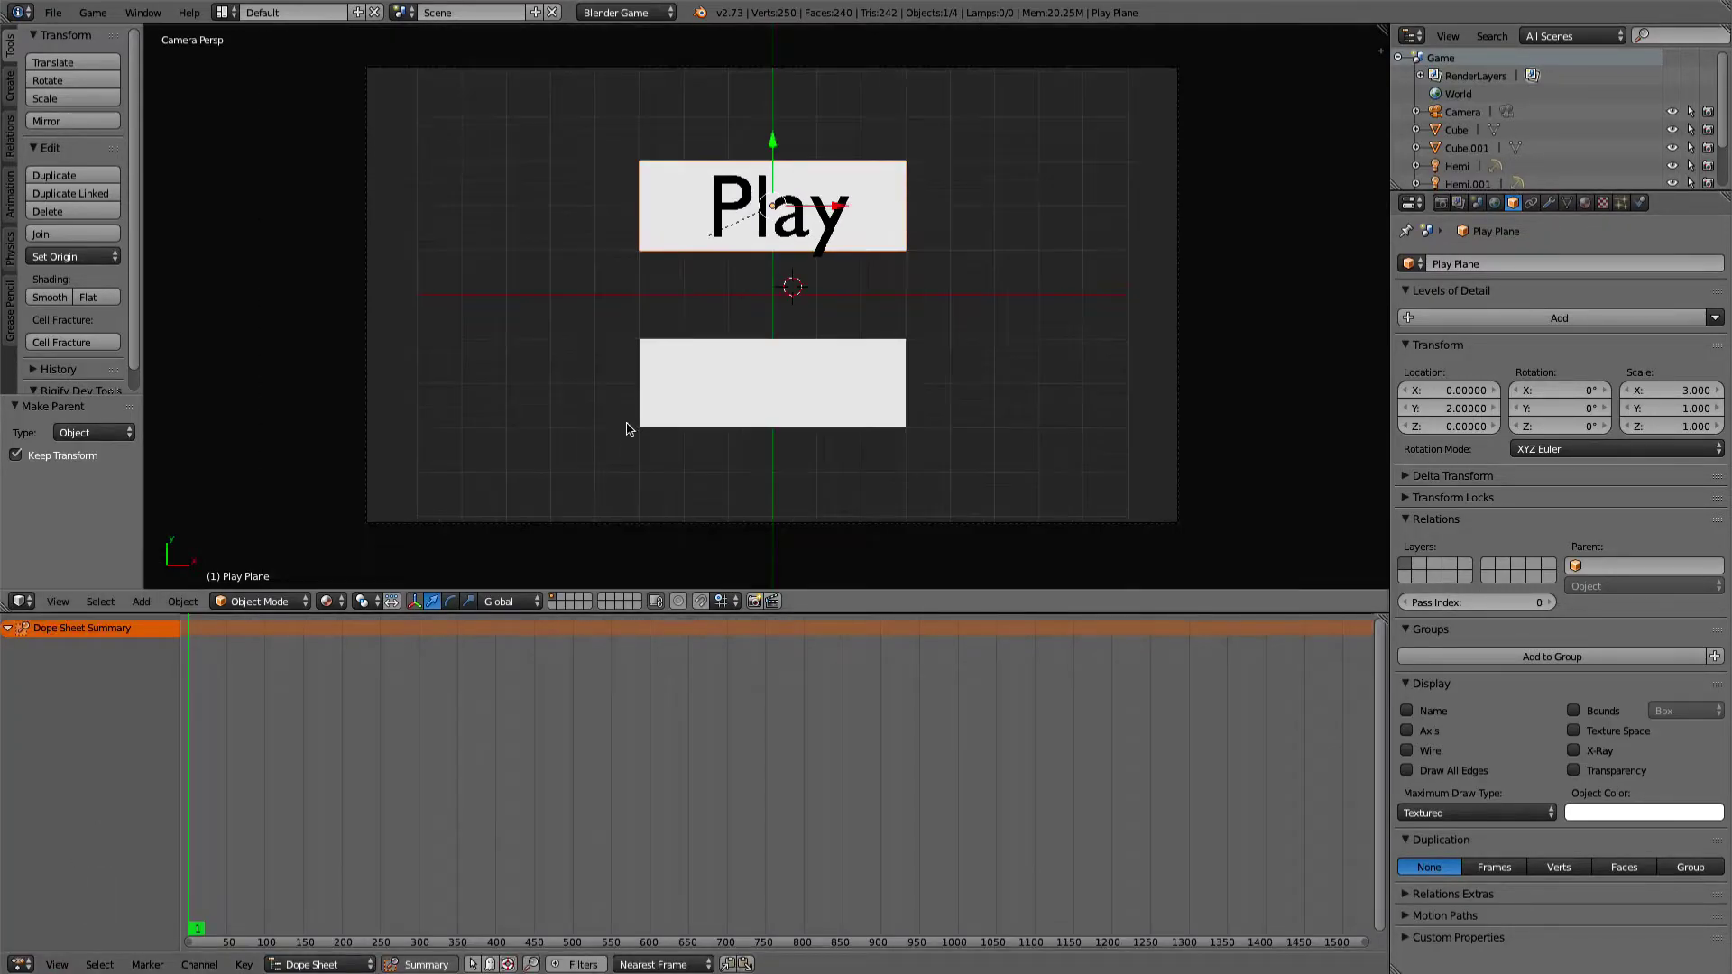
{"action": "left_click", "coordinate": [231, 758]}
{"action": "left_click_drag", "start_coordinate": [231, 758], "coordinate": [187, 758]}
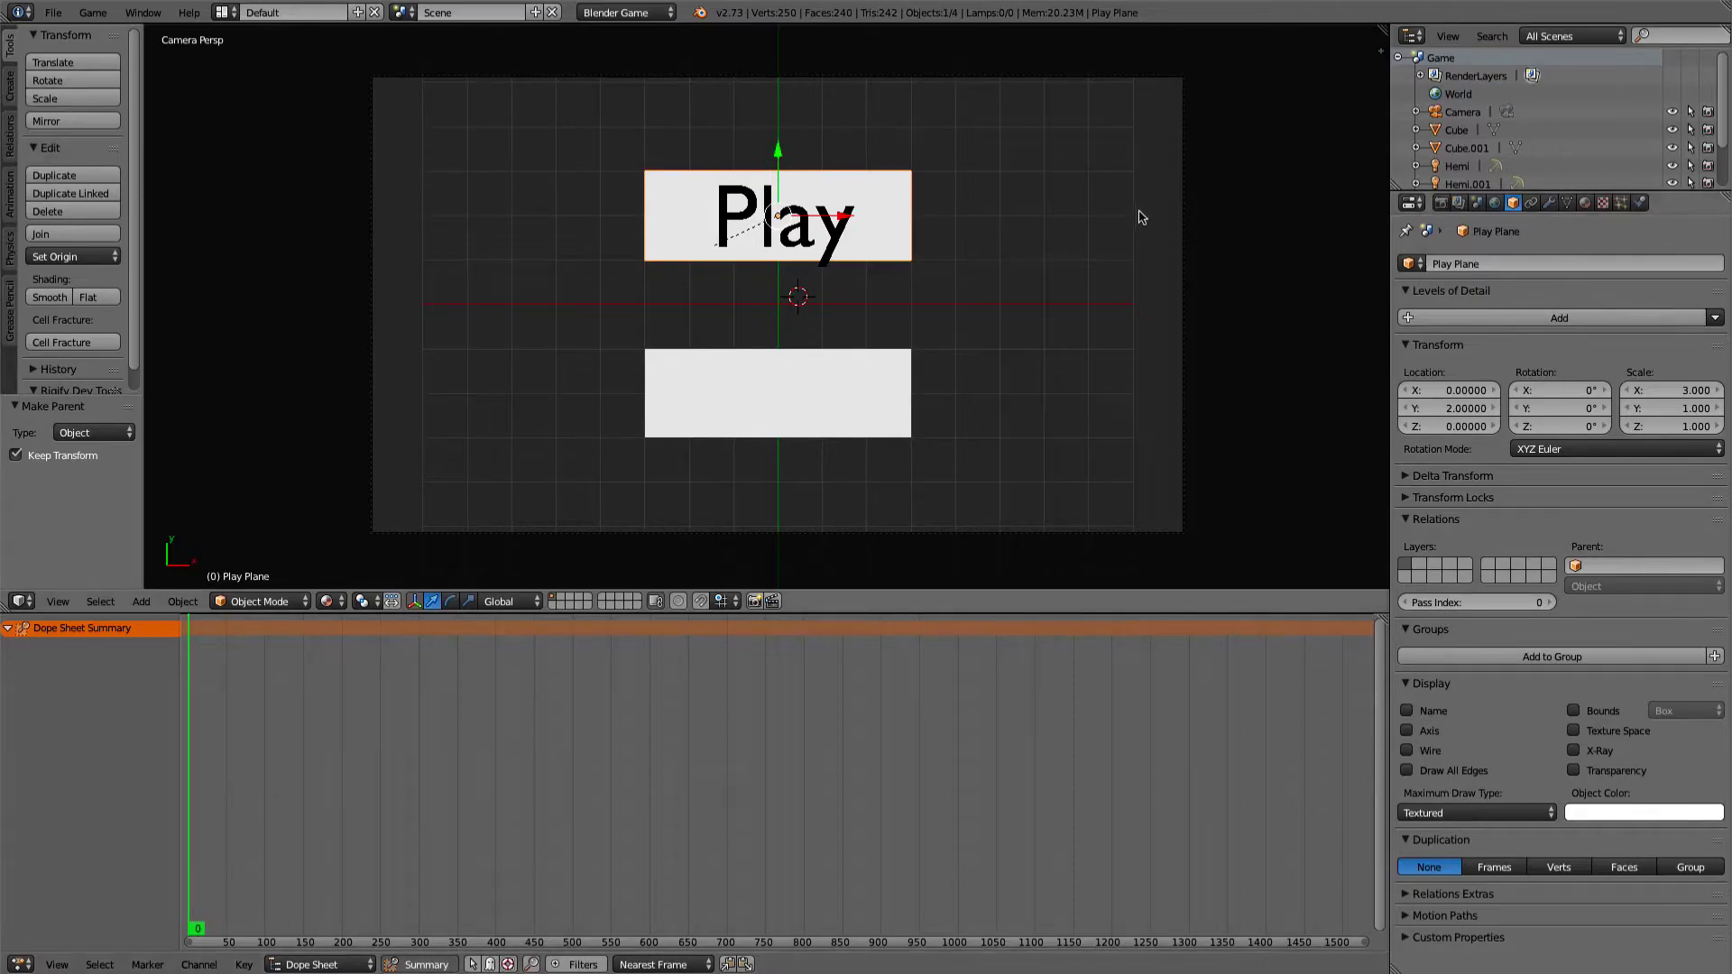
{"action": "key", "text": "i"}
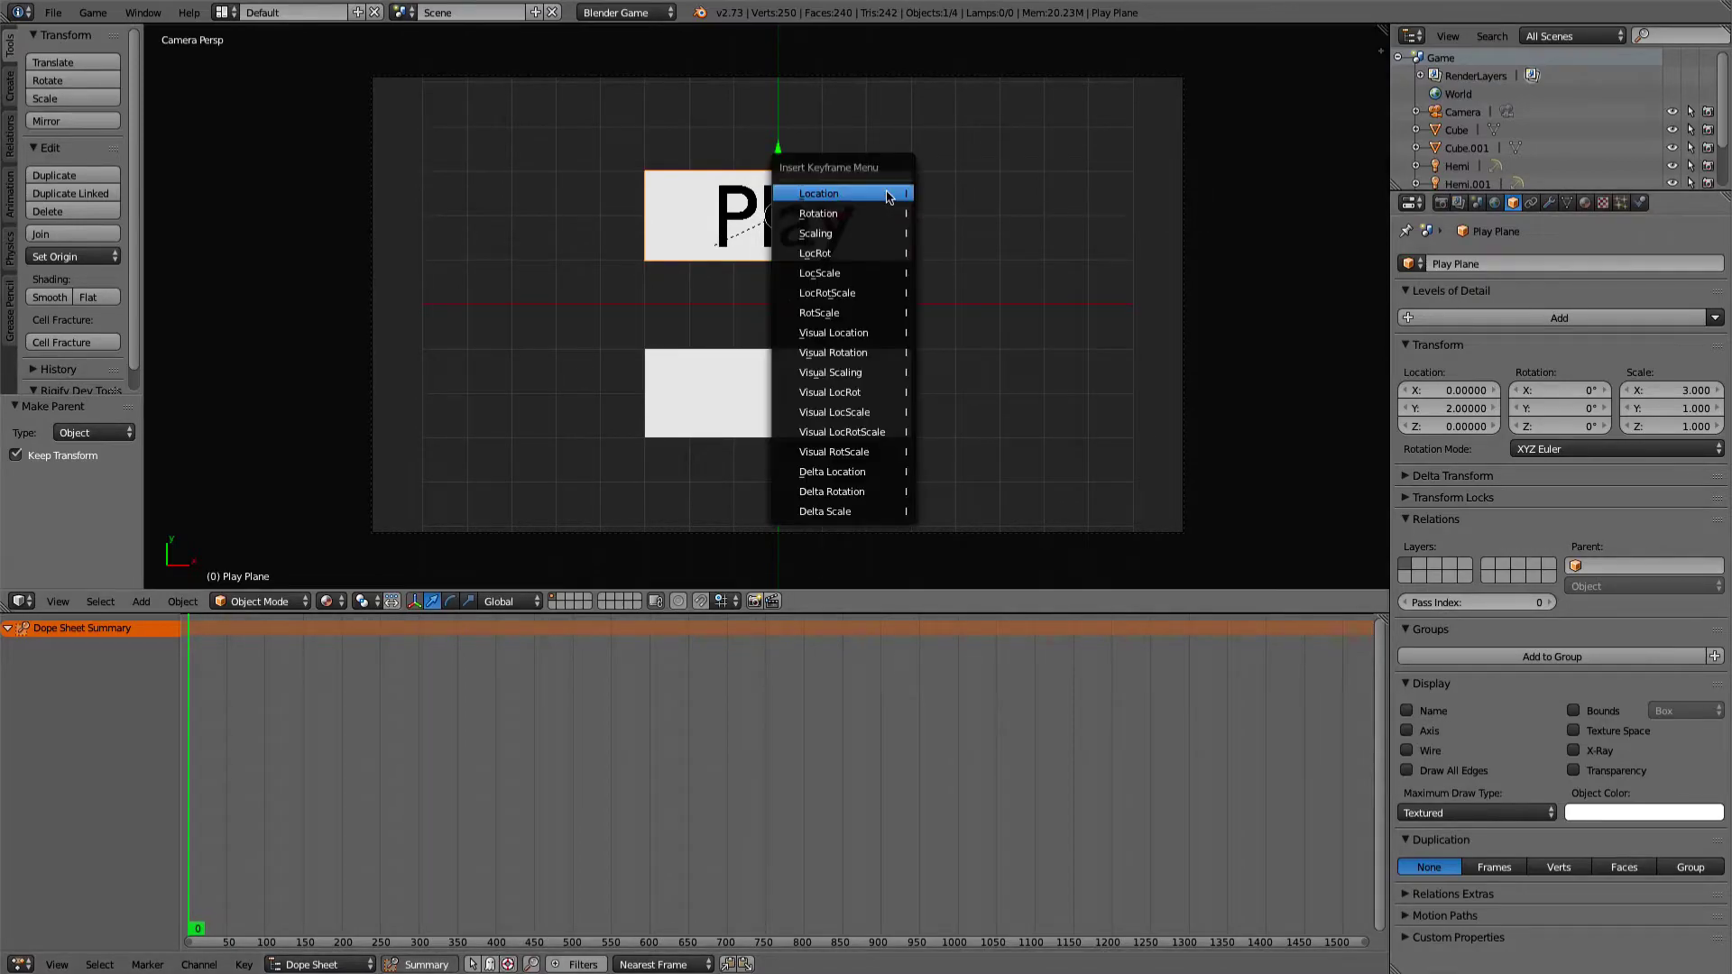
{"action": "left_click", "coordinate": [855, 233]}
At frame 5, scale the Play Plane by 1.1 and insert a Scaling keyframe
{"action": "key", "text": "Right"}
{"action": "key", "text": "Right"}
{"action": "key", "text": "Right"}
{"action": "key", "text": "Right"}
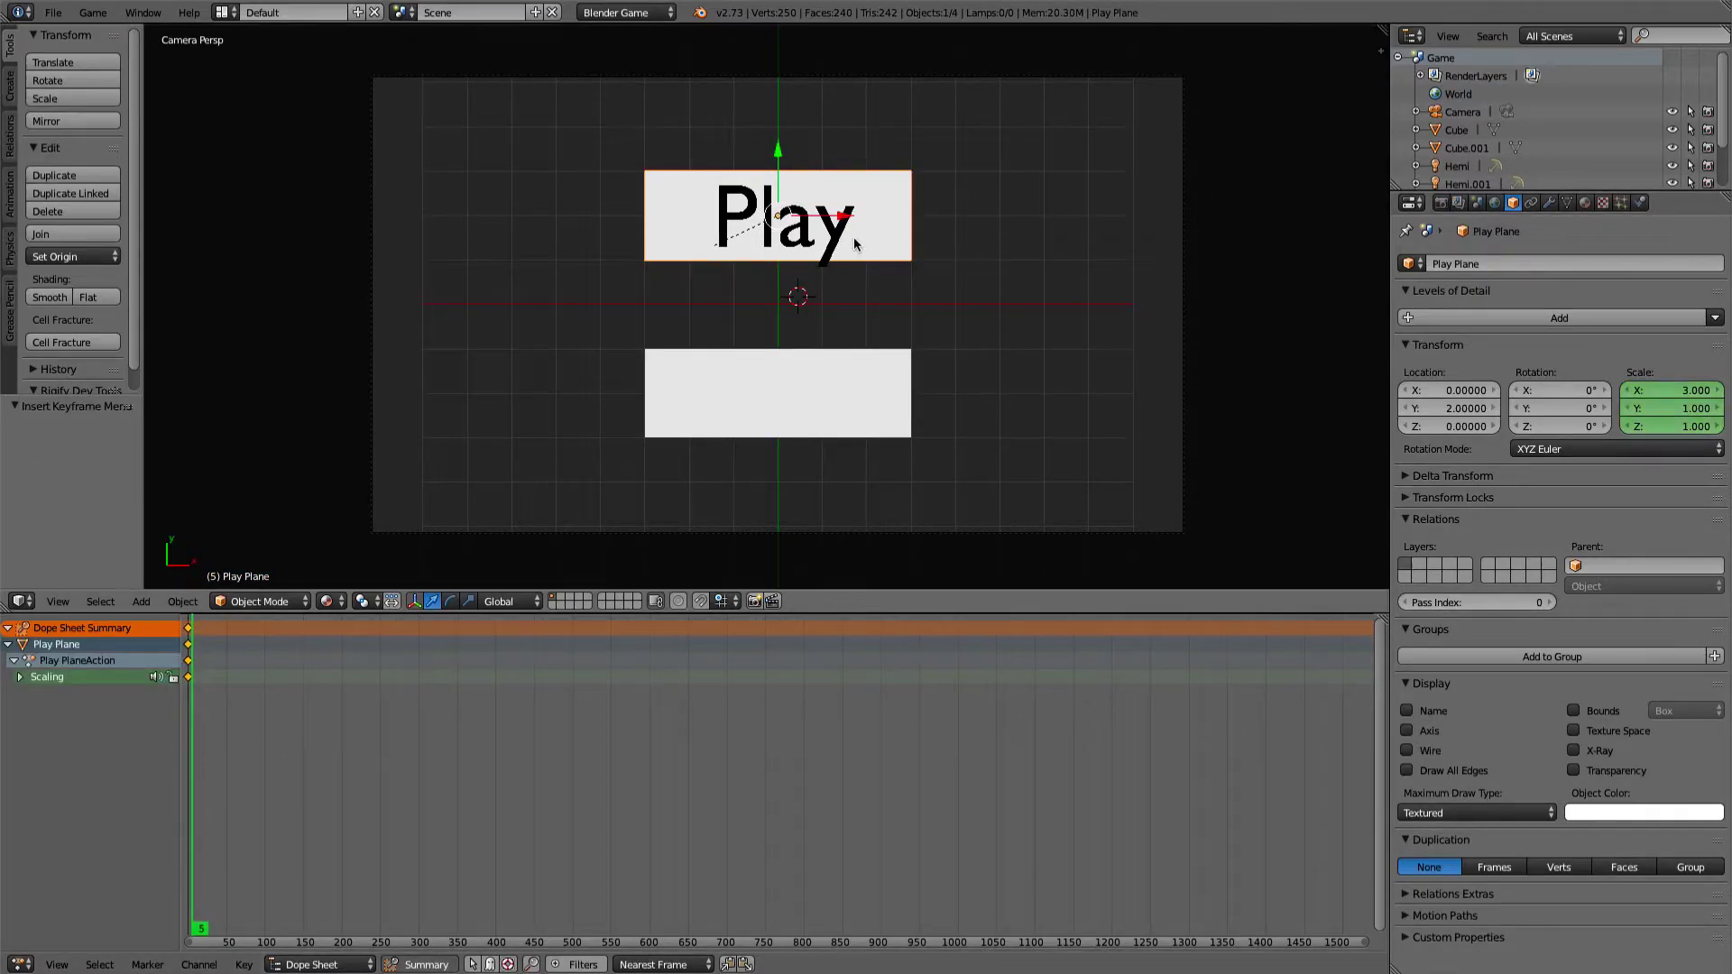
{"action": "key", "text": "i"}
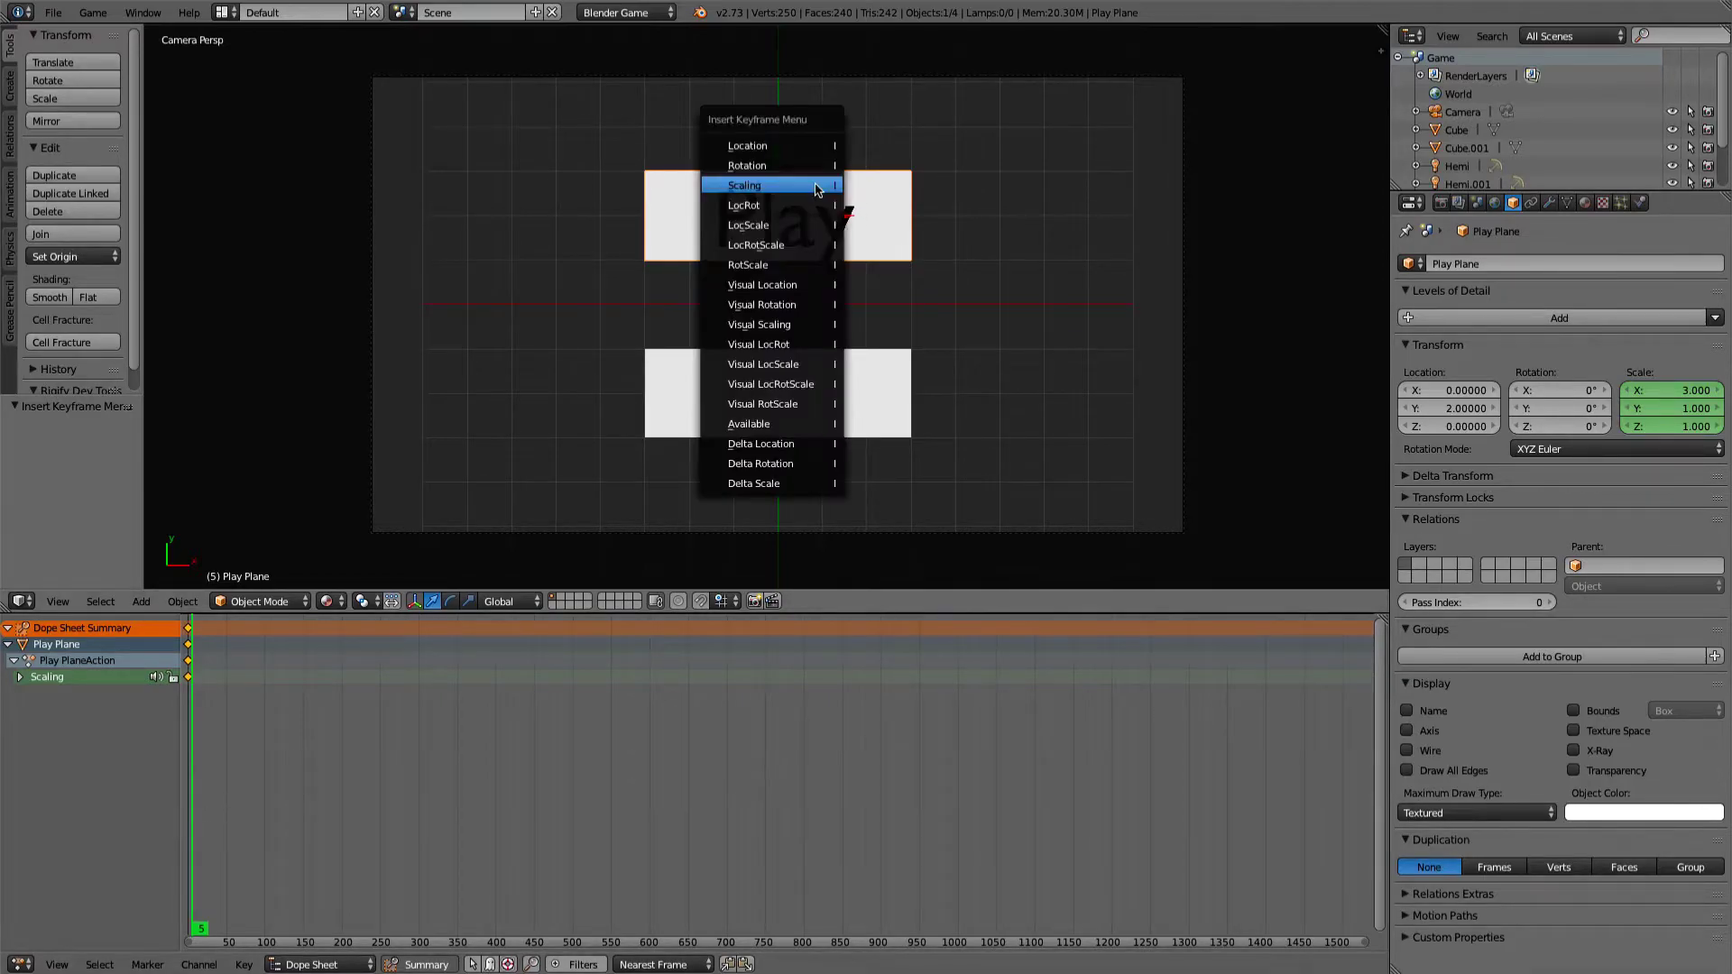
{"action": "key", "text": "s"}
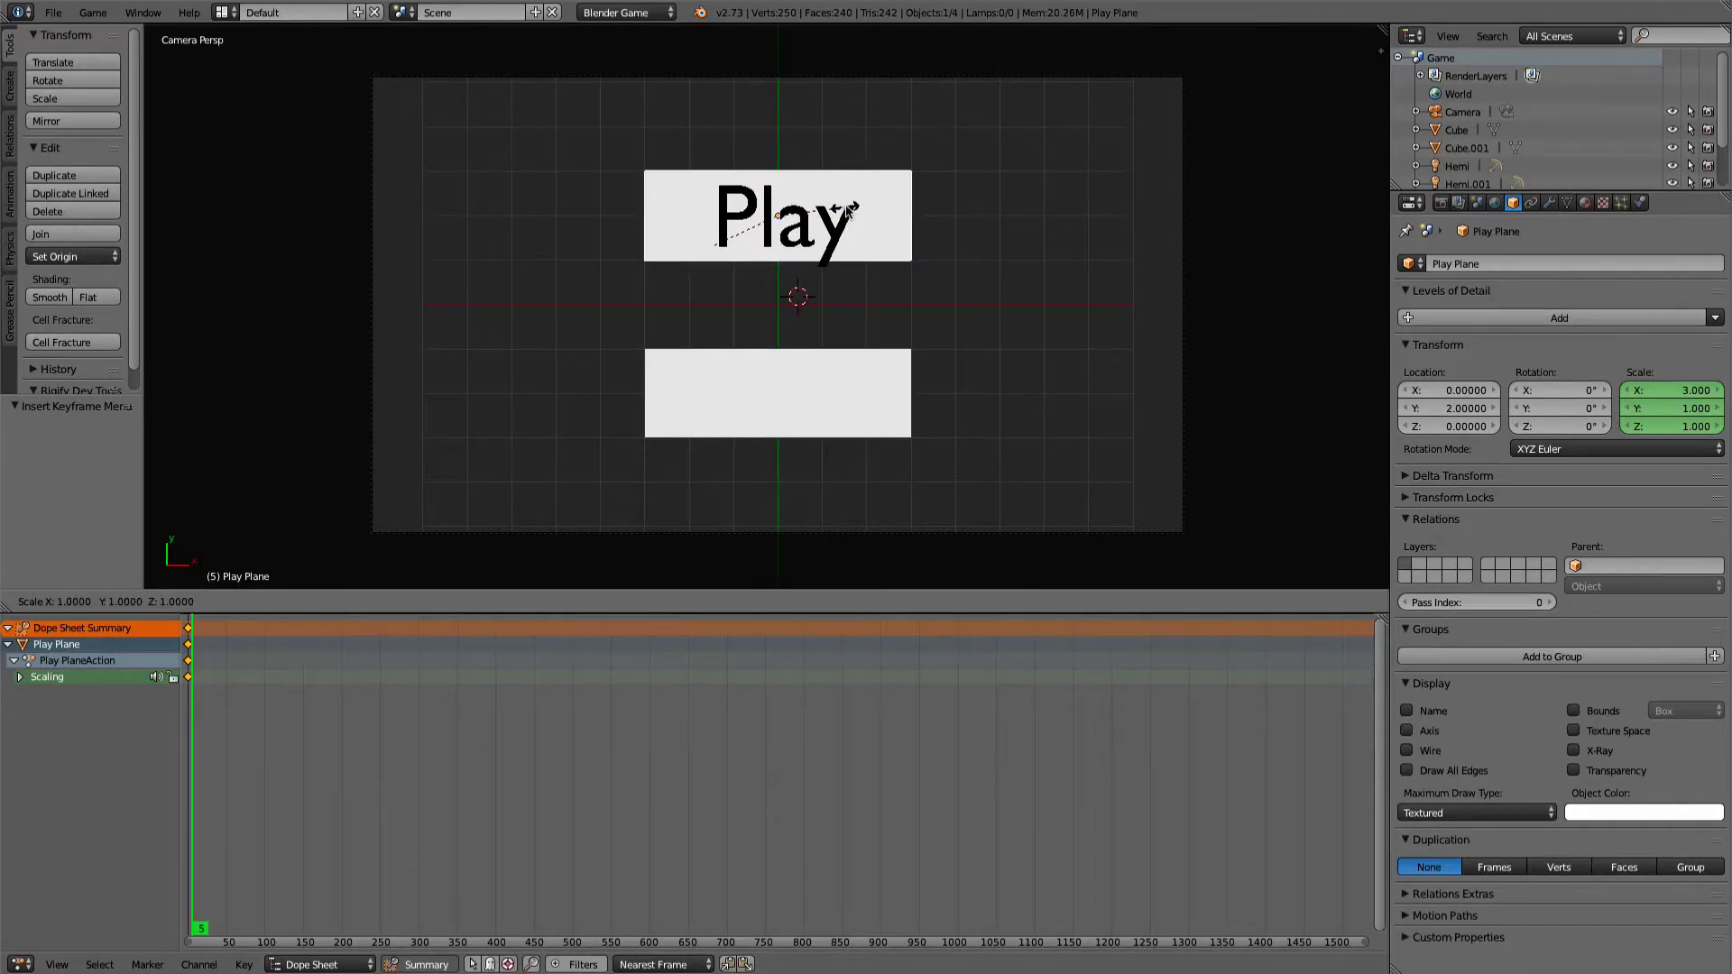
{"action": "left_click", "coordinate": [854, 206]}
{"action": "key", "text": "i"}
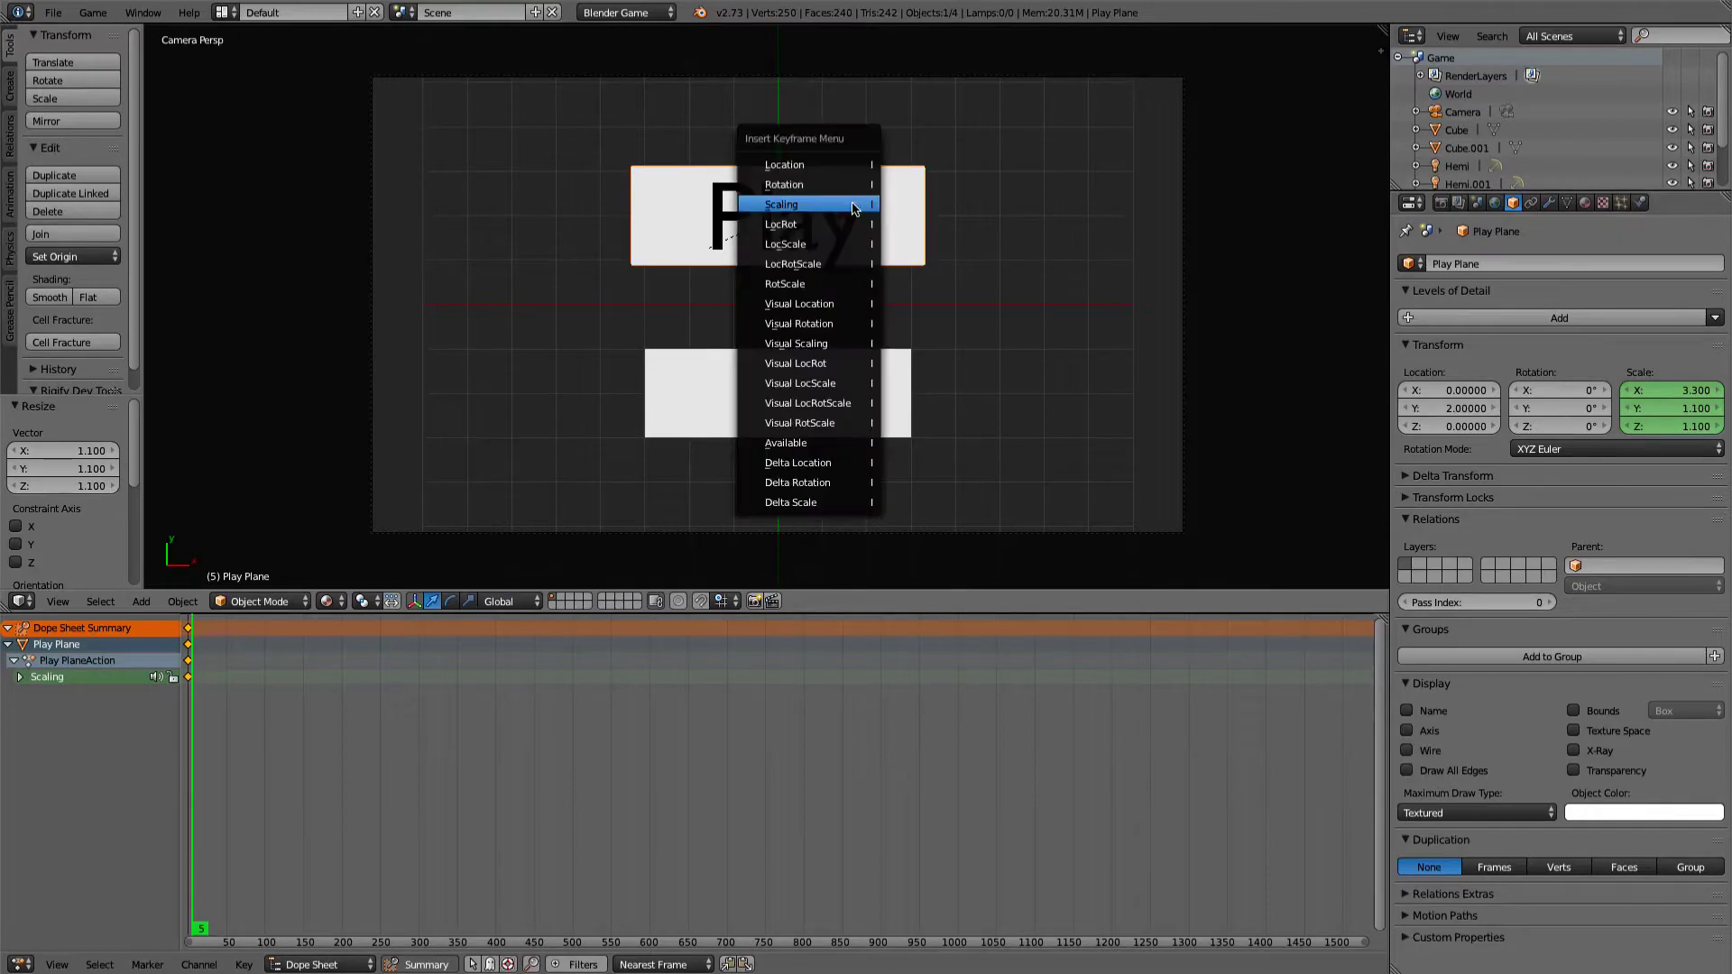
{"action": "left_click", "coordinate": [852, 210]}
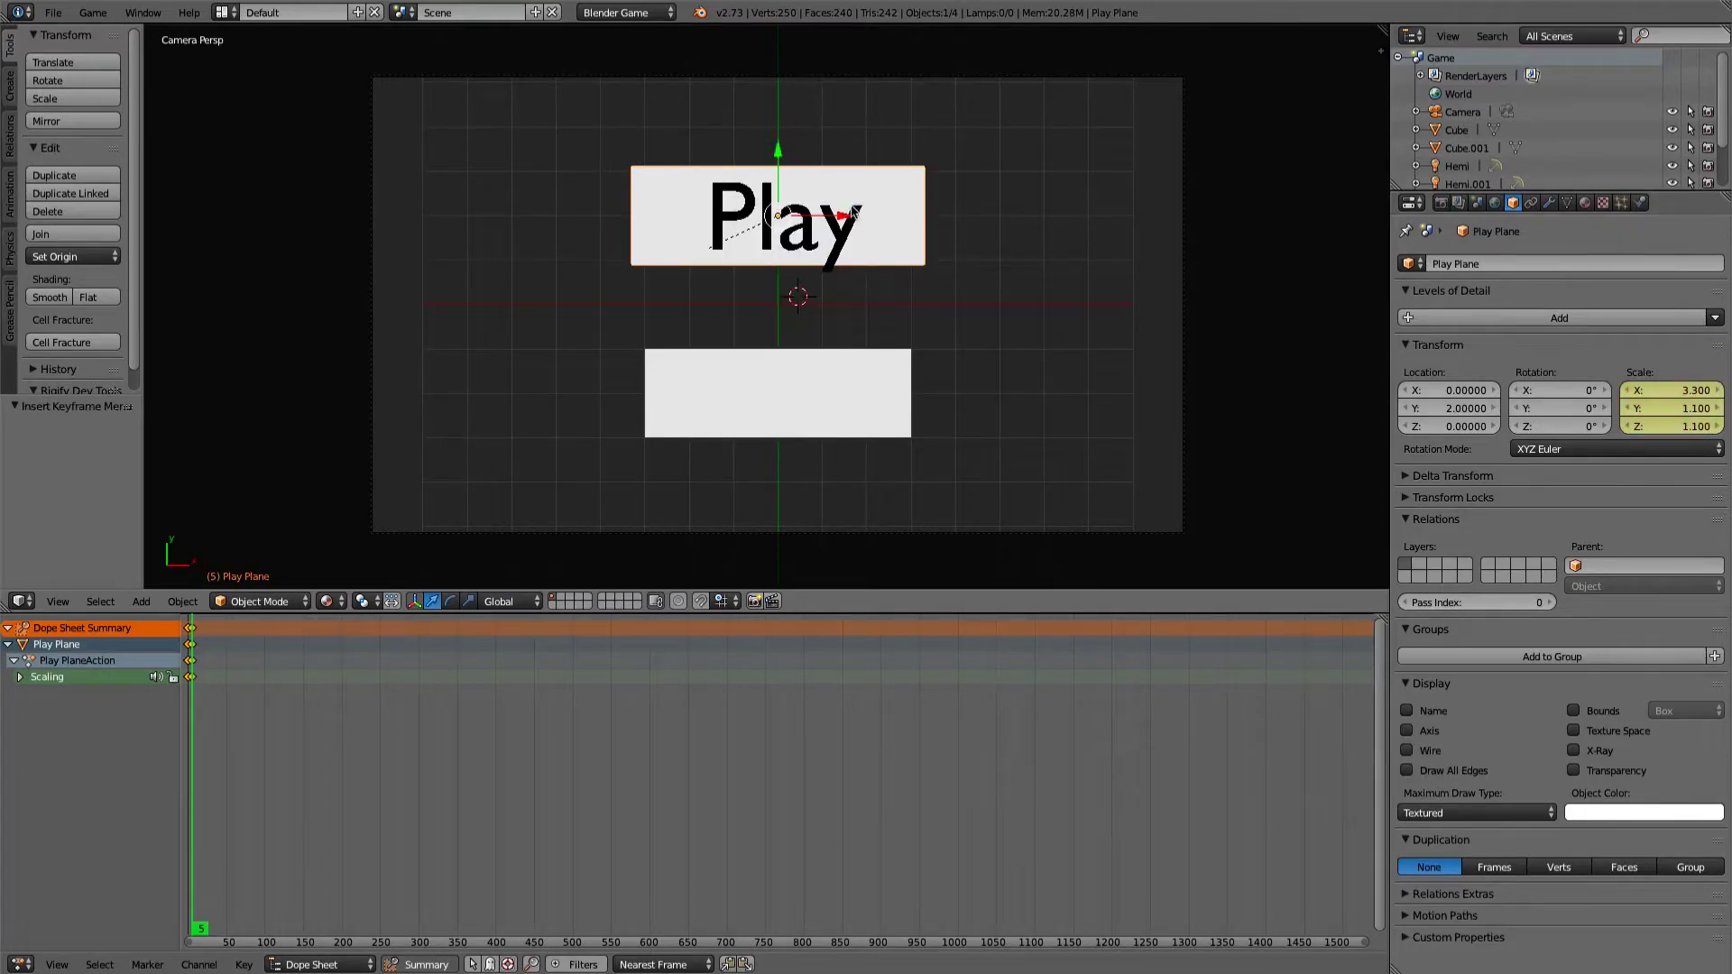
Switch the Dope Sheet to the Action Editor and rename the plane's action to "Plane Large"
{"action": "left_click", "coordinate": [321, 961]}
{"action": "left_click", "coordinate": [306, 929]}
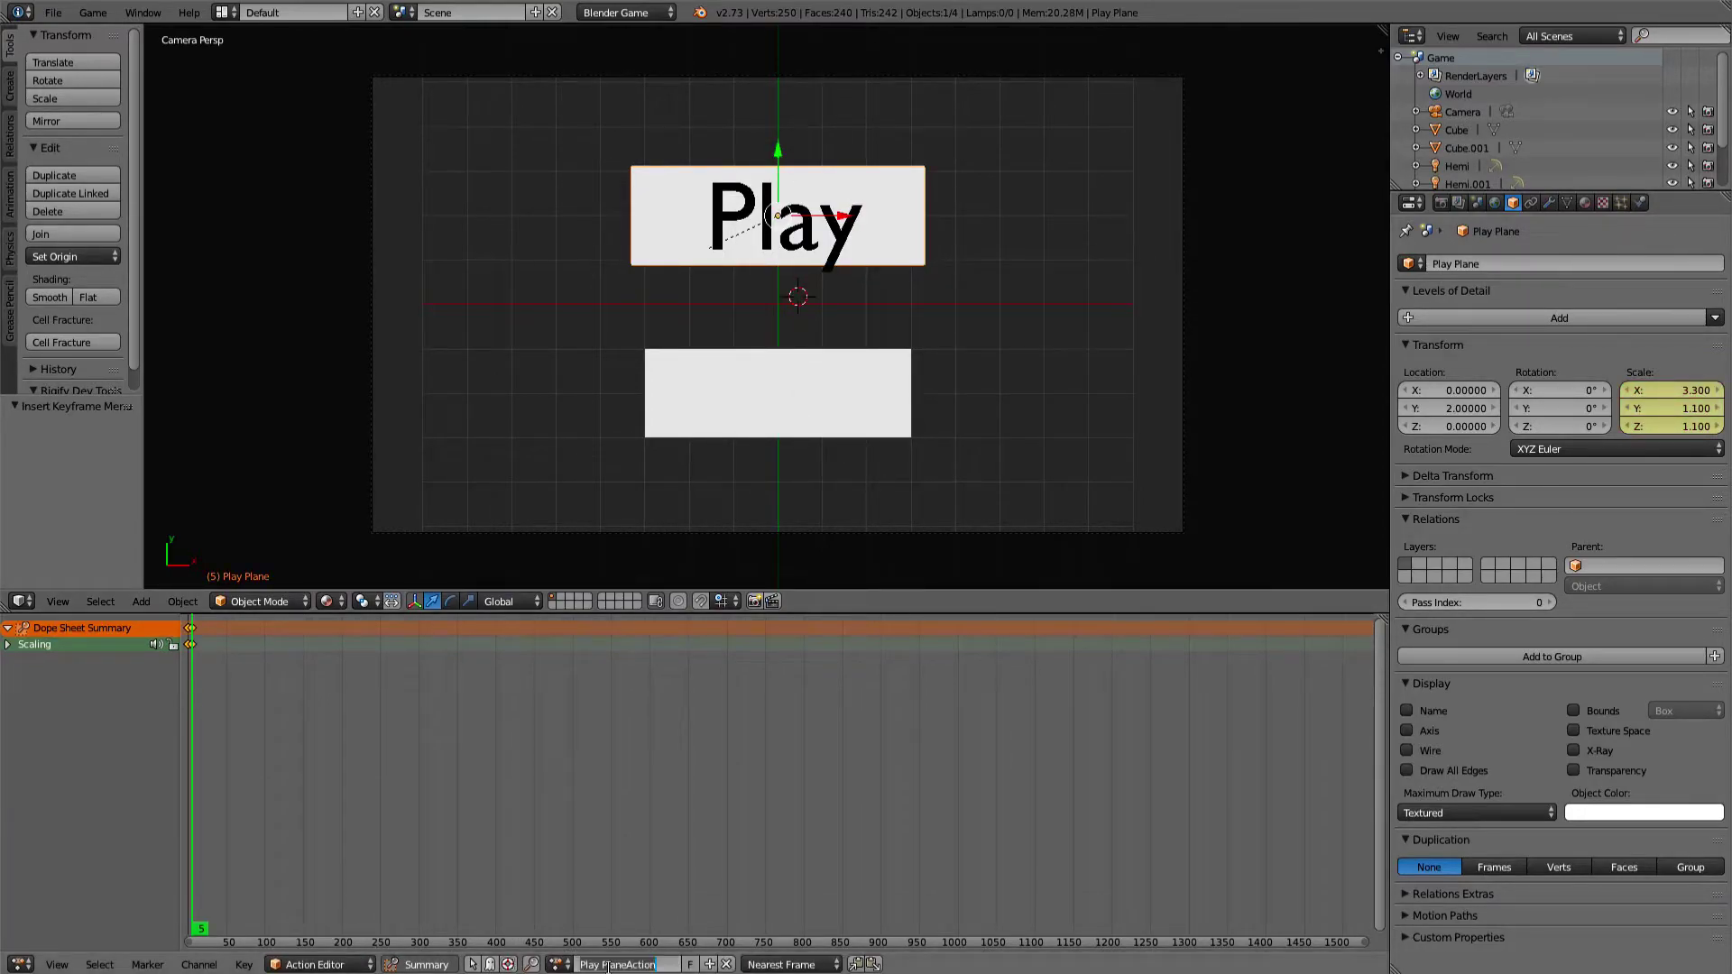
{"action": "type", "text": "Plane Large"}
{"action": "key", "text": "Return"}
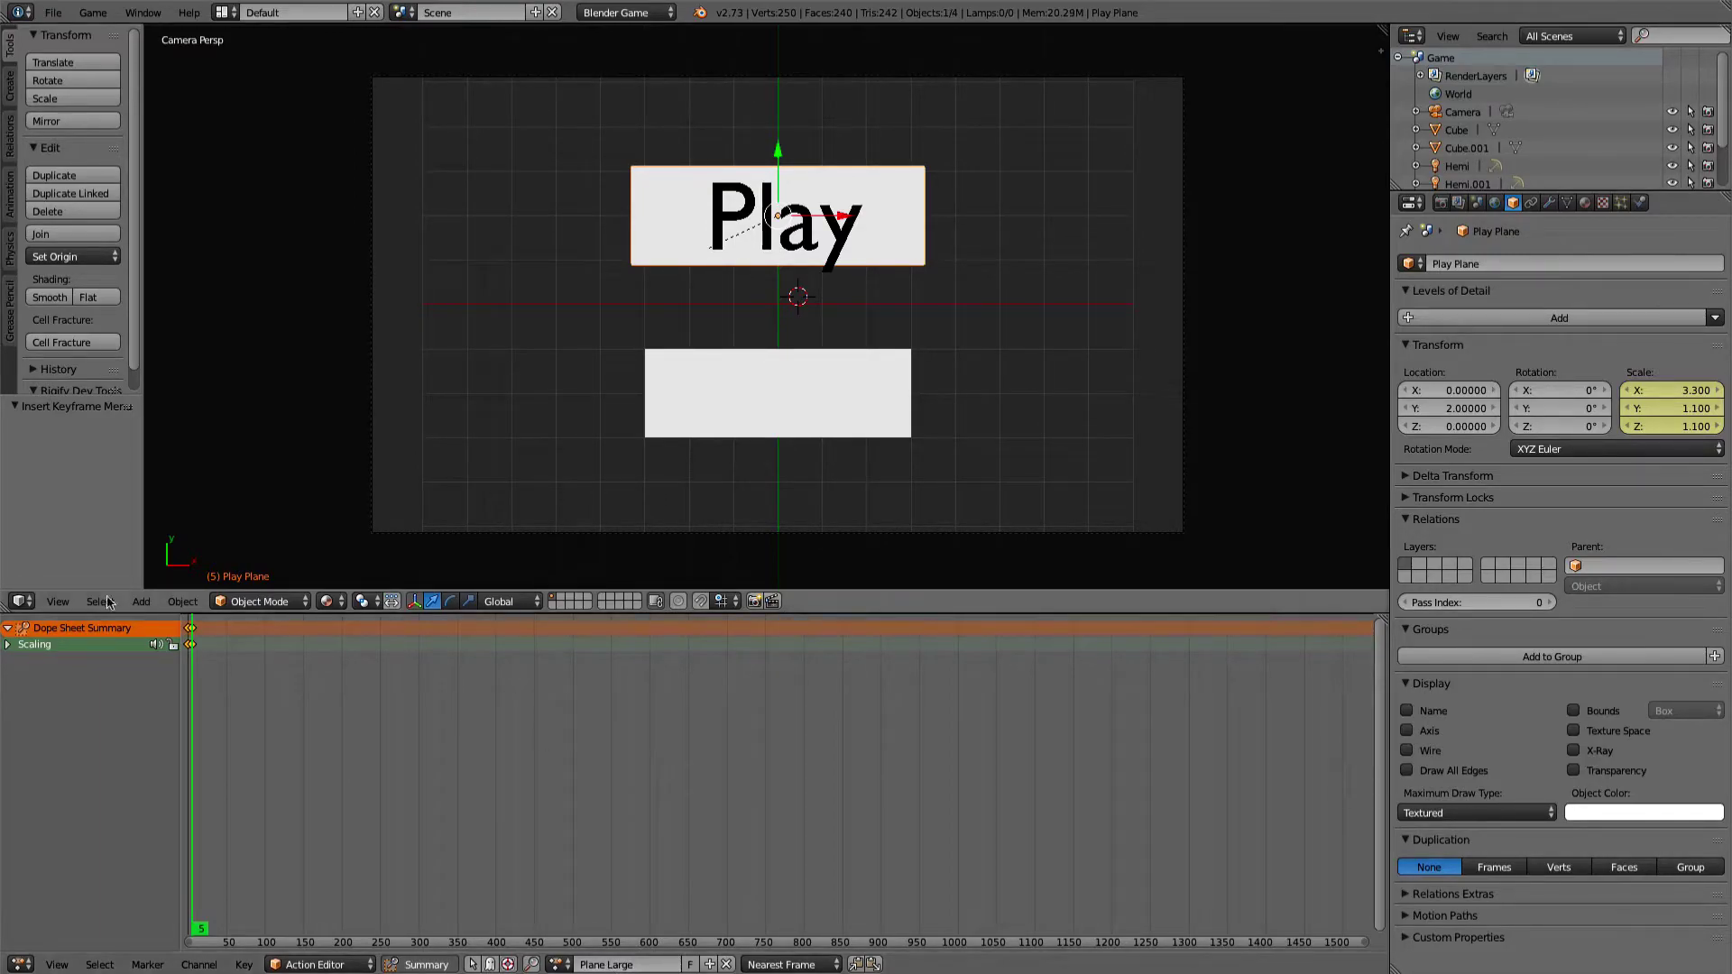
Return to the Logic Editor and add a Mouse sensor to the Play Plane with the Mouse Over event
{"action": "left_click", "coordinate": [20, 964]}
{"action": "left_click", "coordinate": [62, 724]}
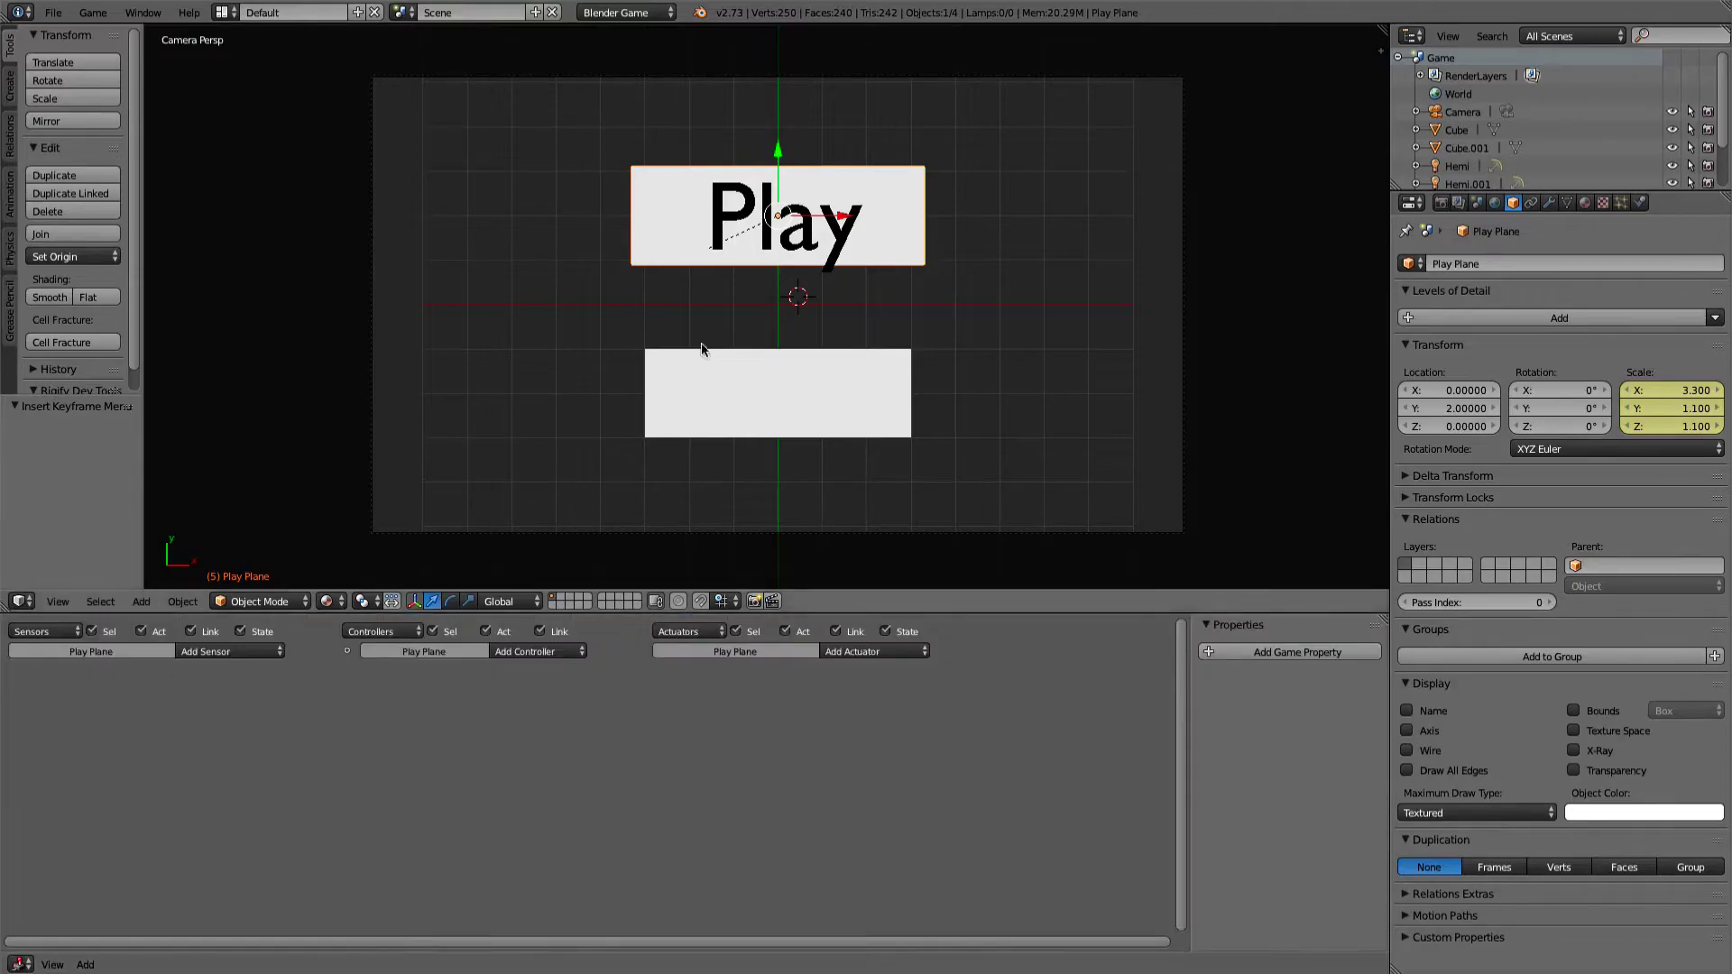
{"action": "scroll", "coordinate": [761, 279], "scroll_direction": "up", "scroll_amount": 2}
{"action": "scroll", "coordinate": [760, 278], "scroll_direction": "down", "scroll_amount": 2}
{"action": "left_click", "coordinate": [231, 652]}
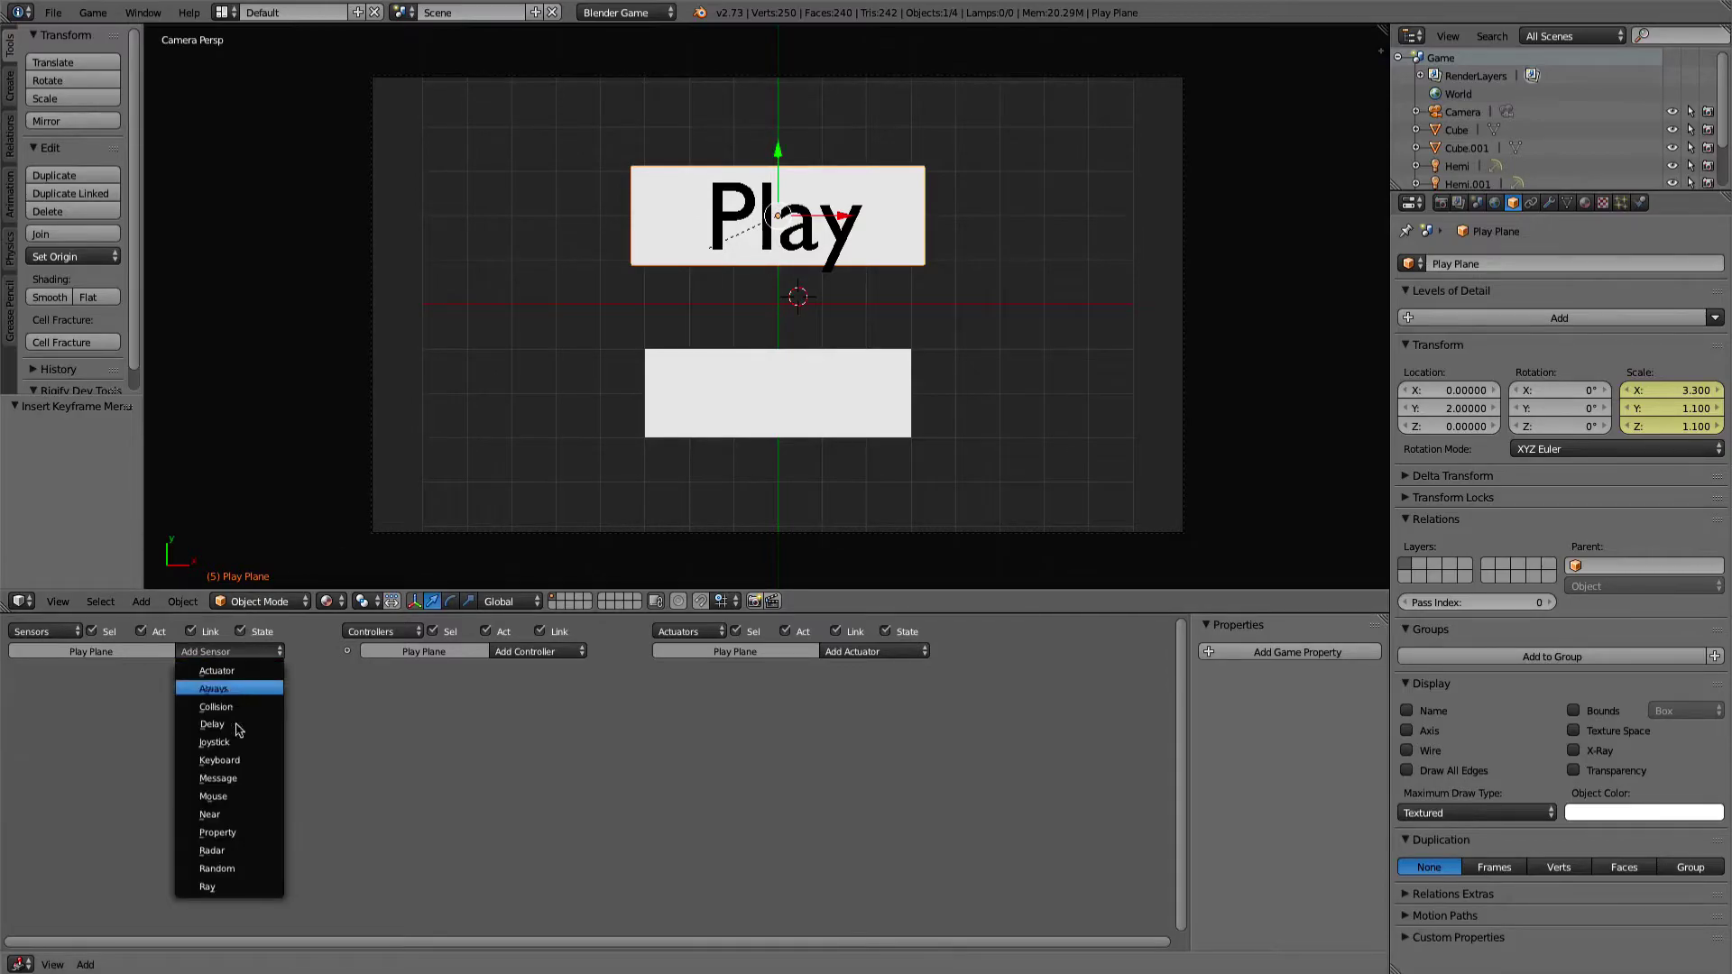
{"action": "left_click", "coordinate": [217, 797]}
{"action": "left_click", "coordinate": [146, 741]}
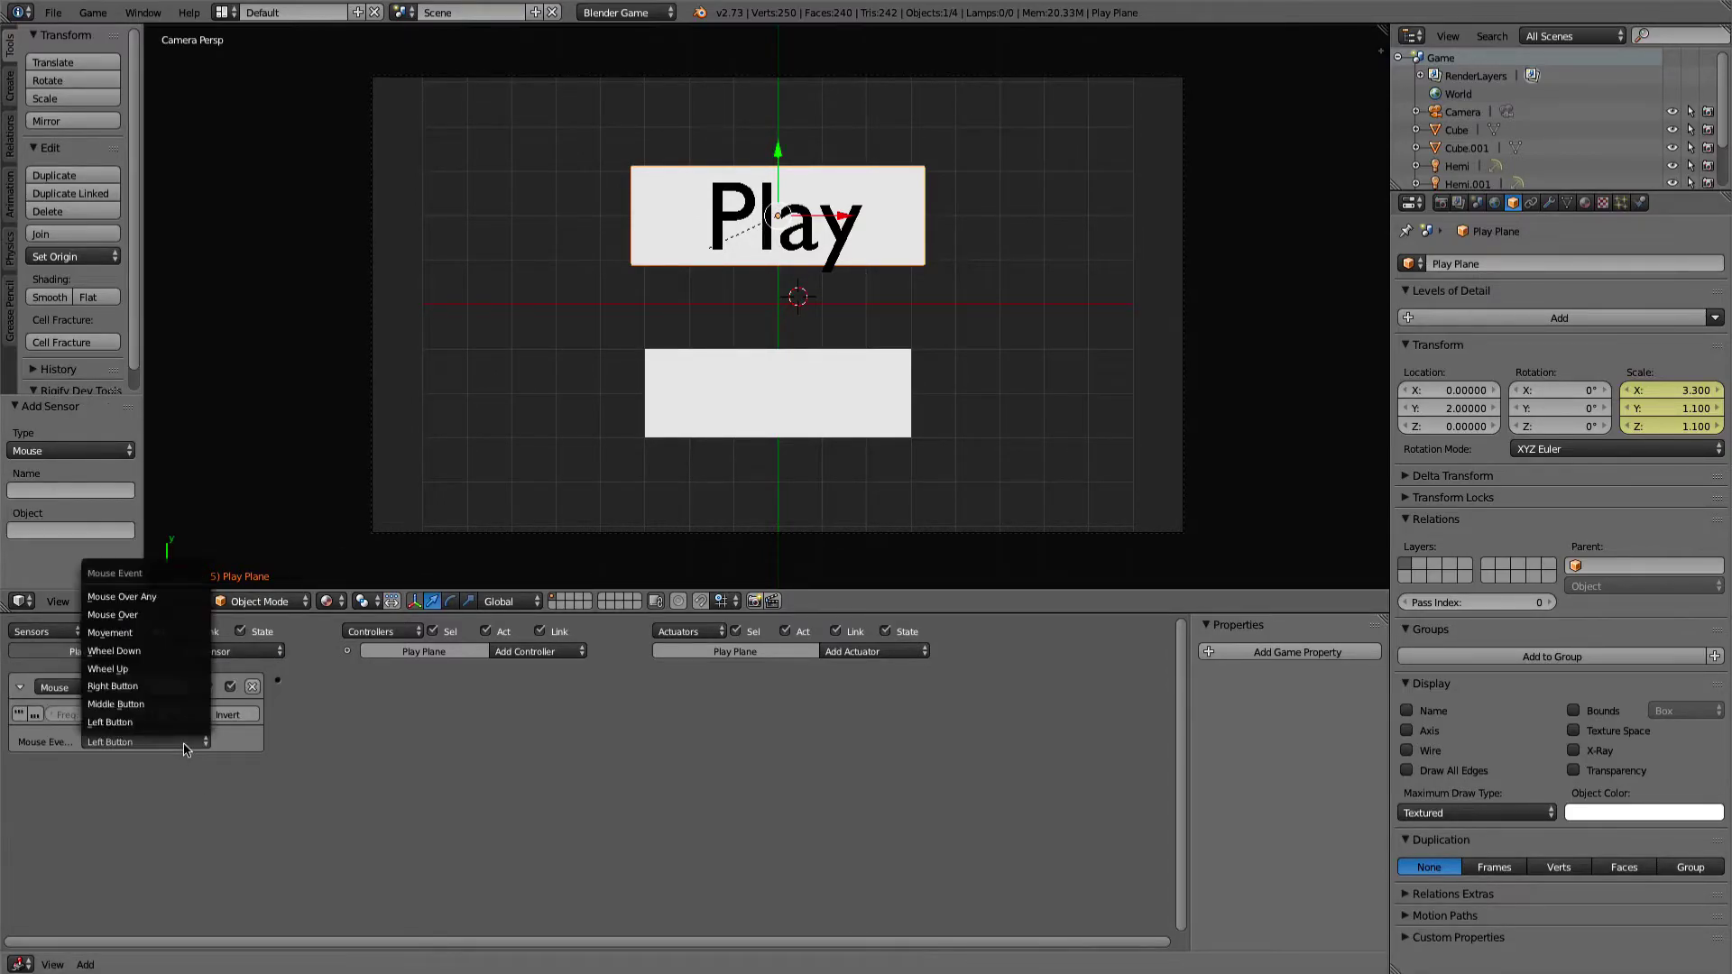
{"action": "left_click", "coordinate": [144, 616]}
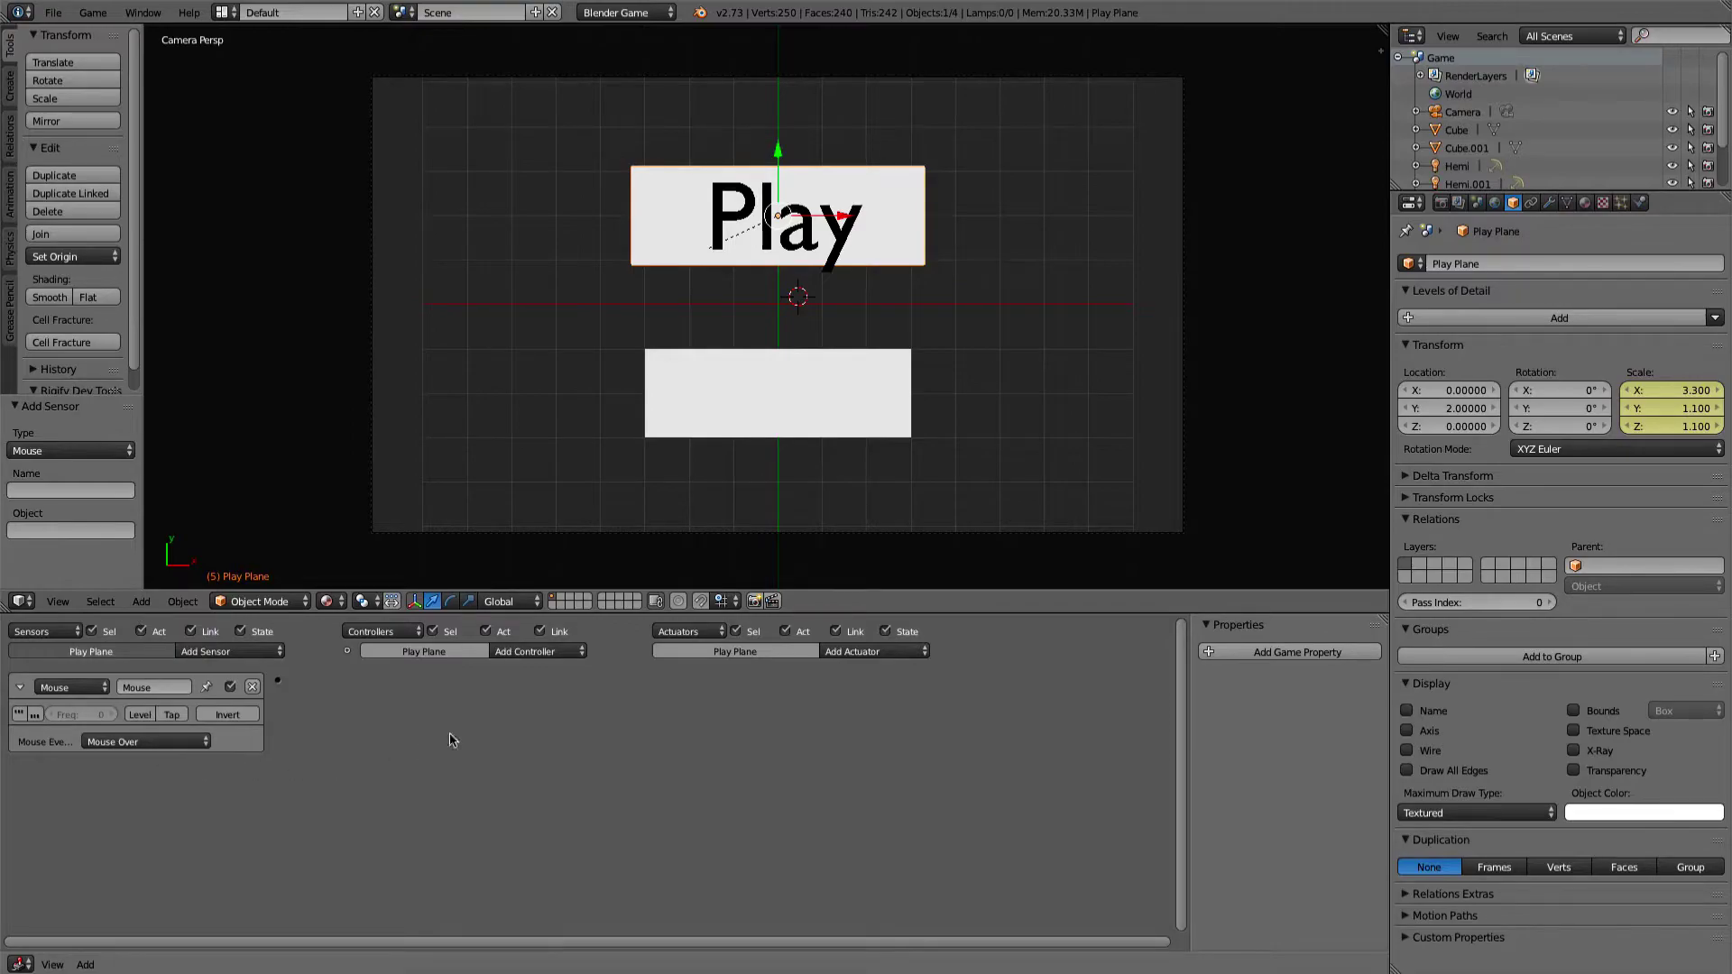
Add an Action actuator playing "Plane Large" from frame 0 to 5 and link the Play Plane's Mouse sensor to it
{"action": "left_click", "coordinate": [874, 652]}
{"action": "left_click", "coordinate": [861, 685]}
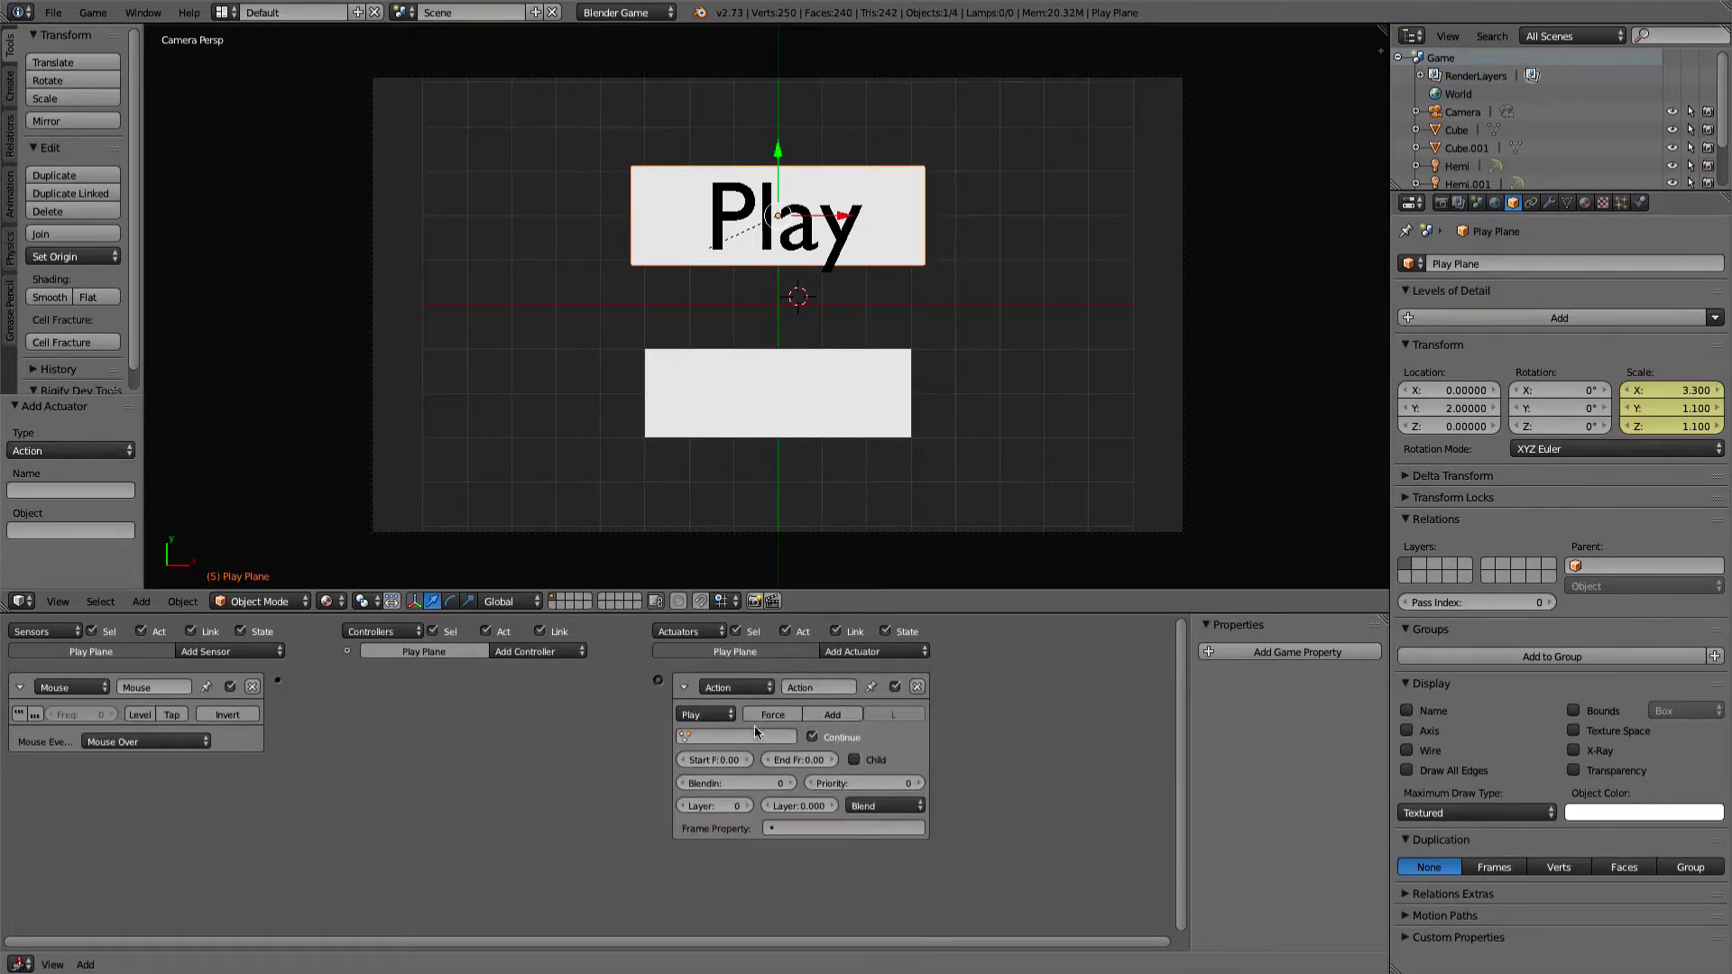
{"action": "left_click", "coordinate": [747, 736]}
{"action": "left_click", "coordinate": [735, 759]}
{"action": "left_click", "coordinate": [801, 758]}
{"action": "type", "text": "5"}
{"action": "key", "text": "Return"}
{"action": "left_click_drag", "start_coordinate": [277, 680], "coordinate": [658, 680]}
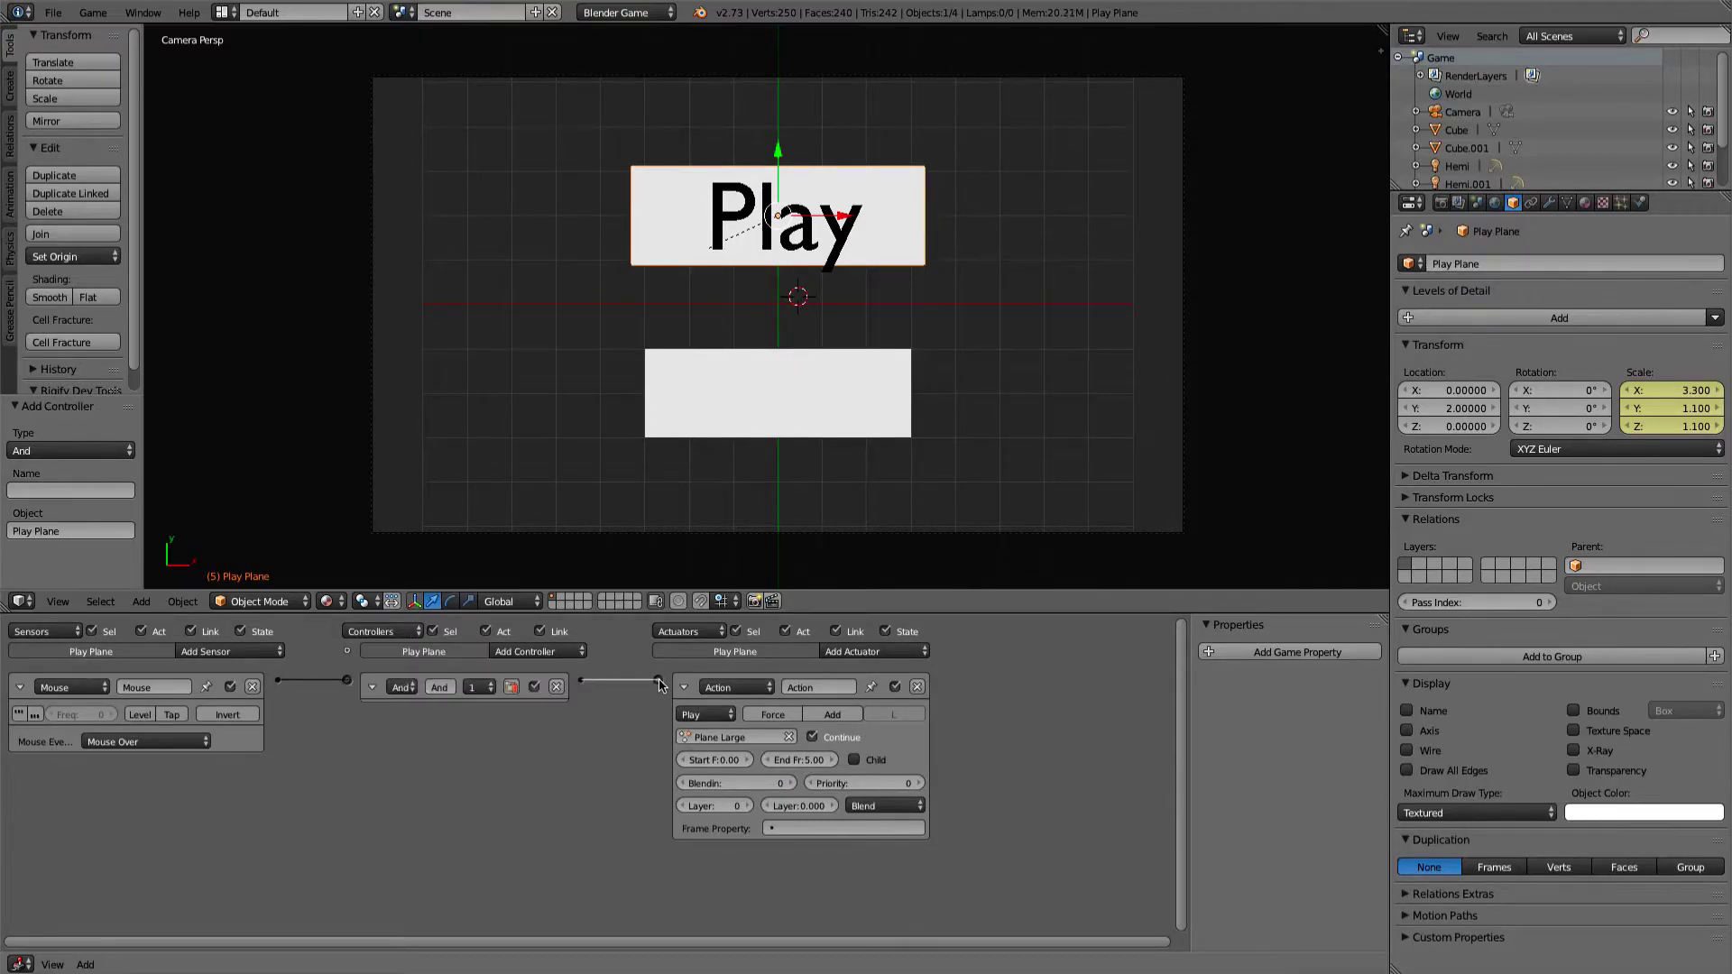
Set the current frame to 0 in the Timeline, test-run the game and return to the Logic Editor
{"action": "key", "text": "p"}
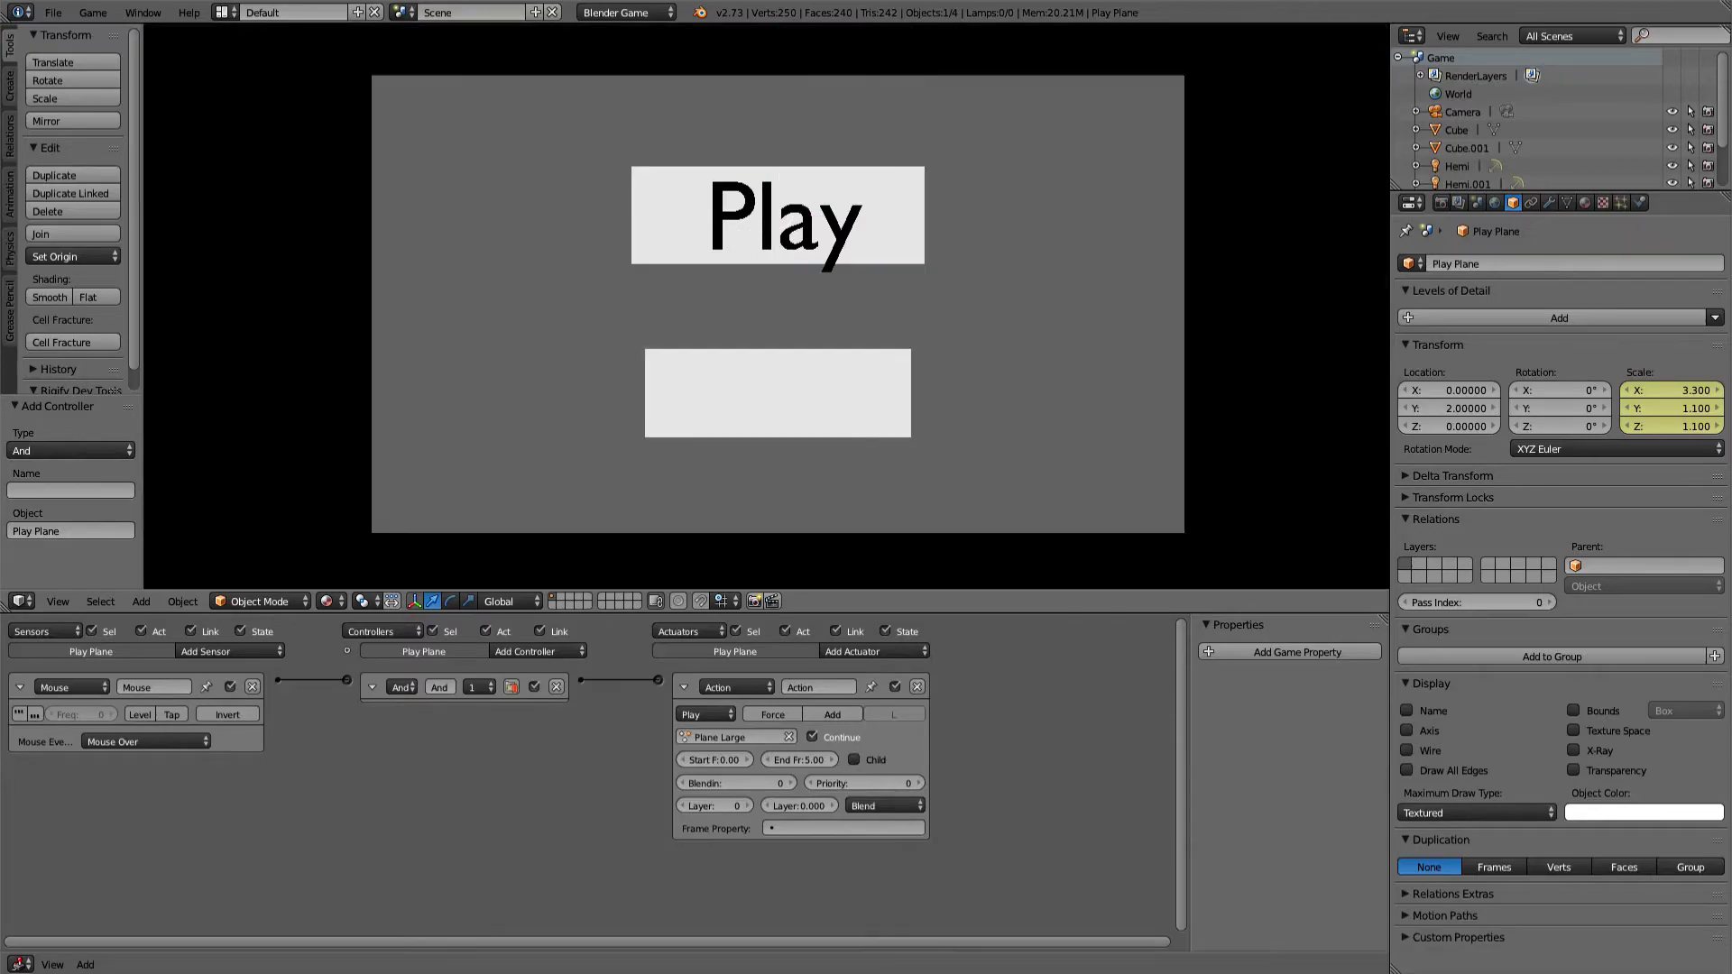
{"action": "key", "text": "Escape"}
{"action": "left_click", "coordinate": [20, 965]}
{"action": "left_click", "coordinate": [54, 916]}
{"action": "left_click_drag", "start_coordinate": [408, 870], "coordinate": [197, 877]}
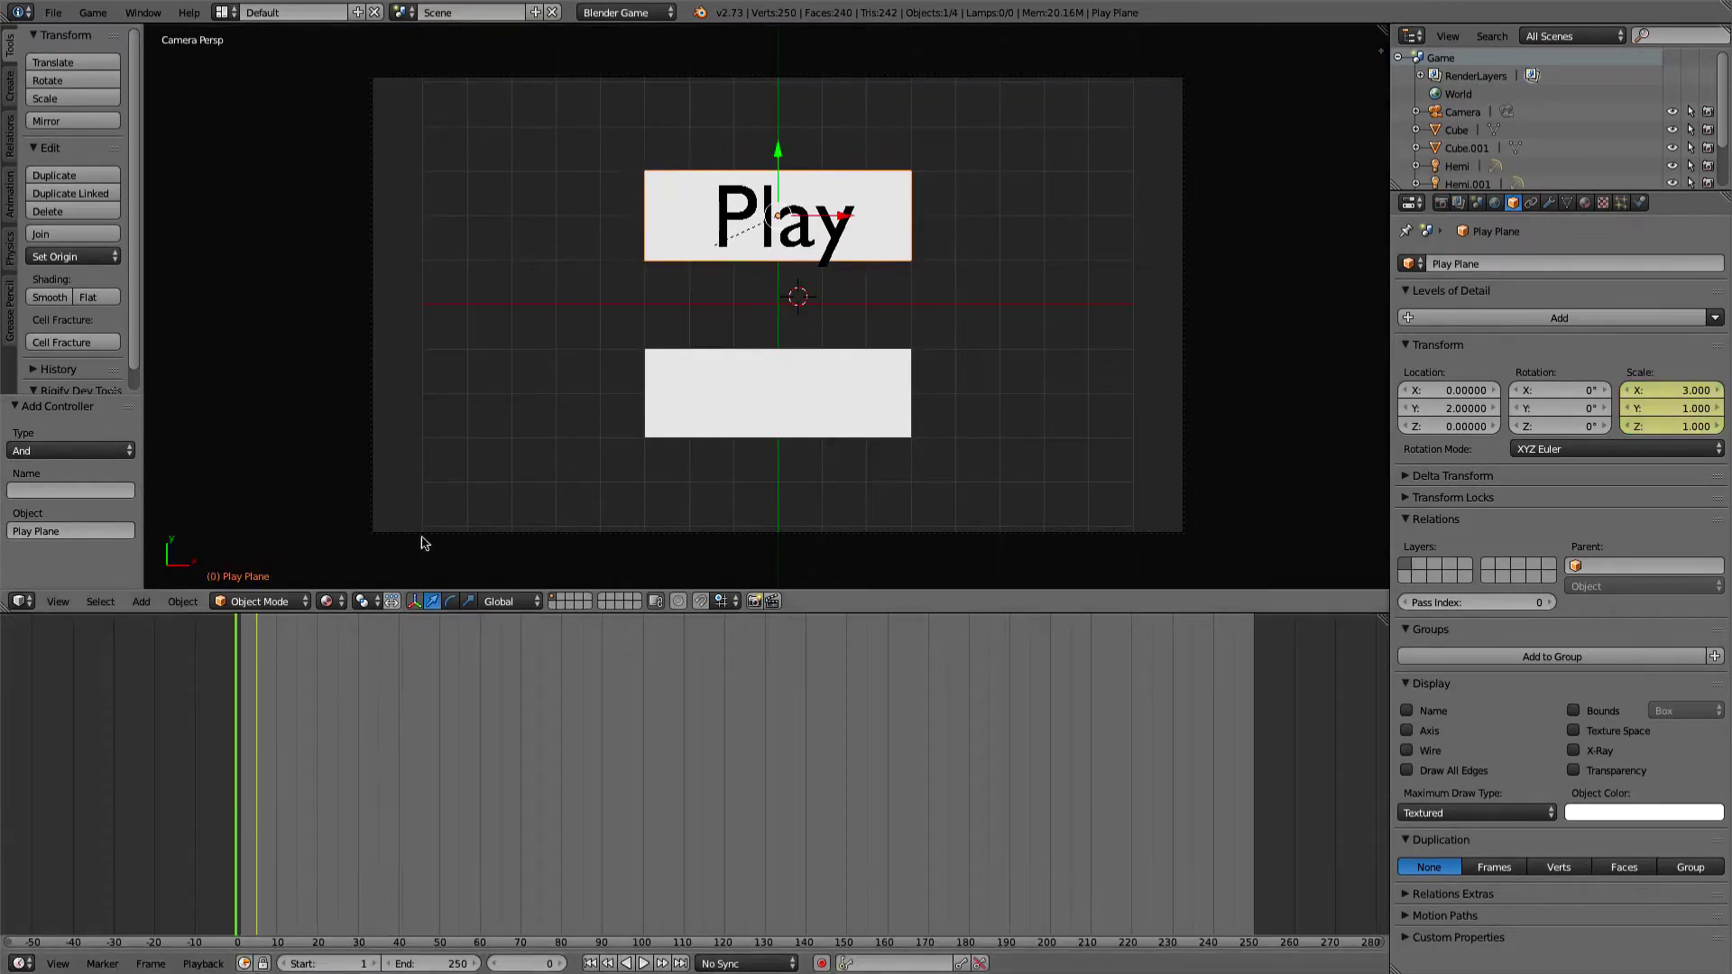
{"action": "key", "text": "p"}
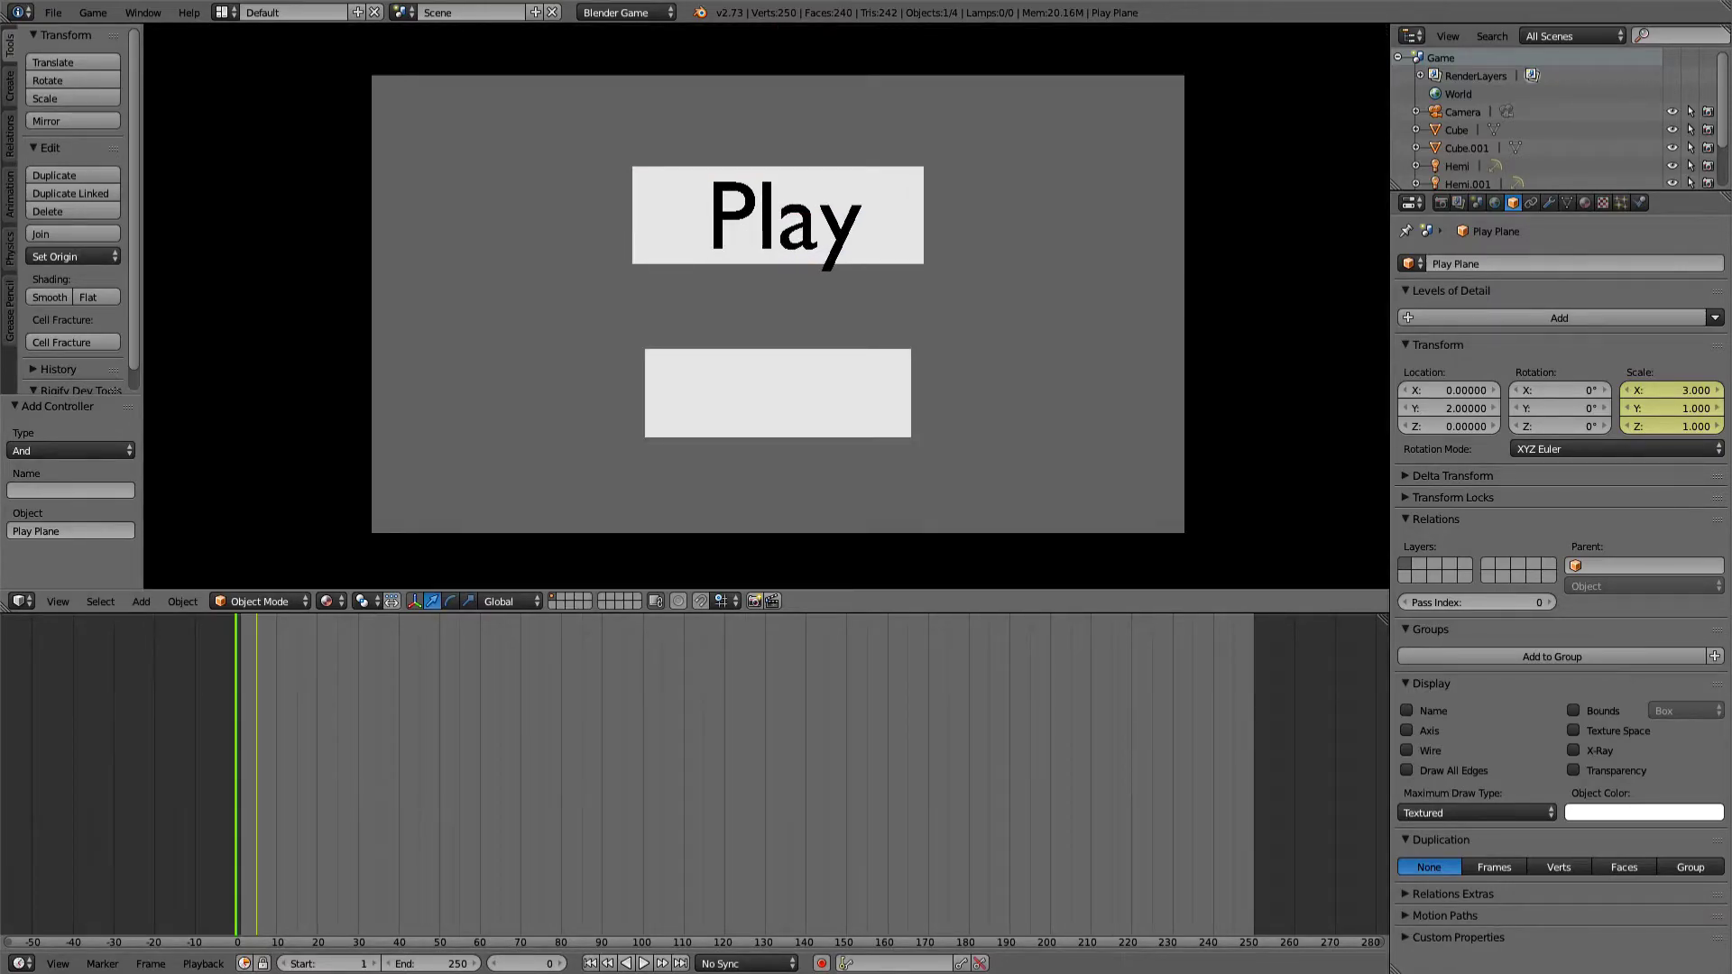
{"action": "key", "text": "Escape"}
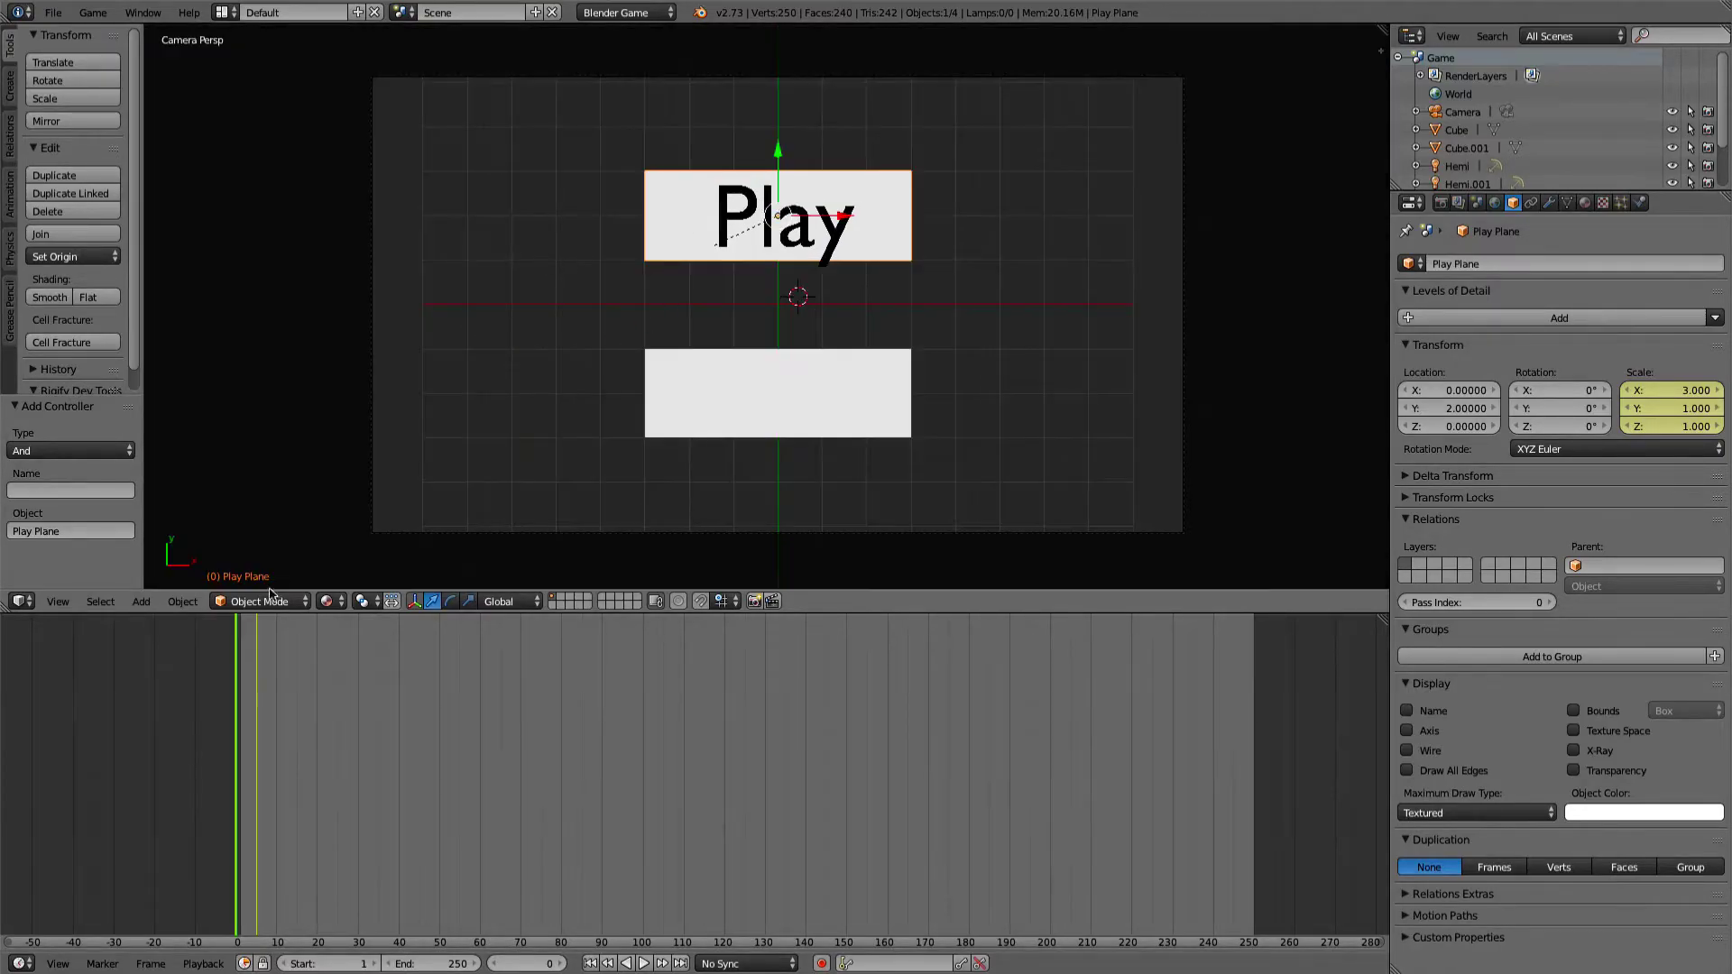
{"action": "left_click", "coordinate": [22, 963]}
{"action": "left_click", "coordinate": [72, 721]}
{"action": "scroll", "coordinate": [762, 460], "scroll_direction": "down", "scroll_amount": 2}
{"action": "scroll", "coordinate": [759, 449], "scroll_direction": "up", "scroll_amount": 1}
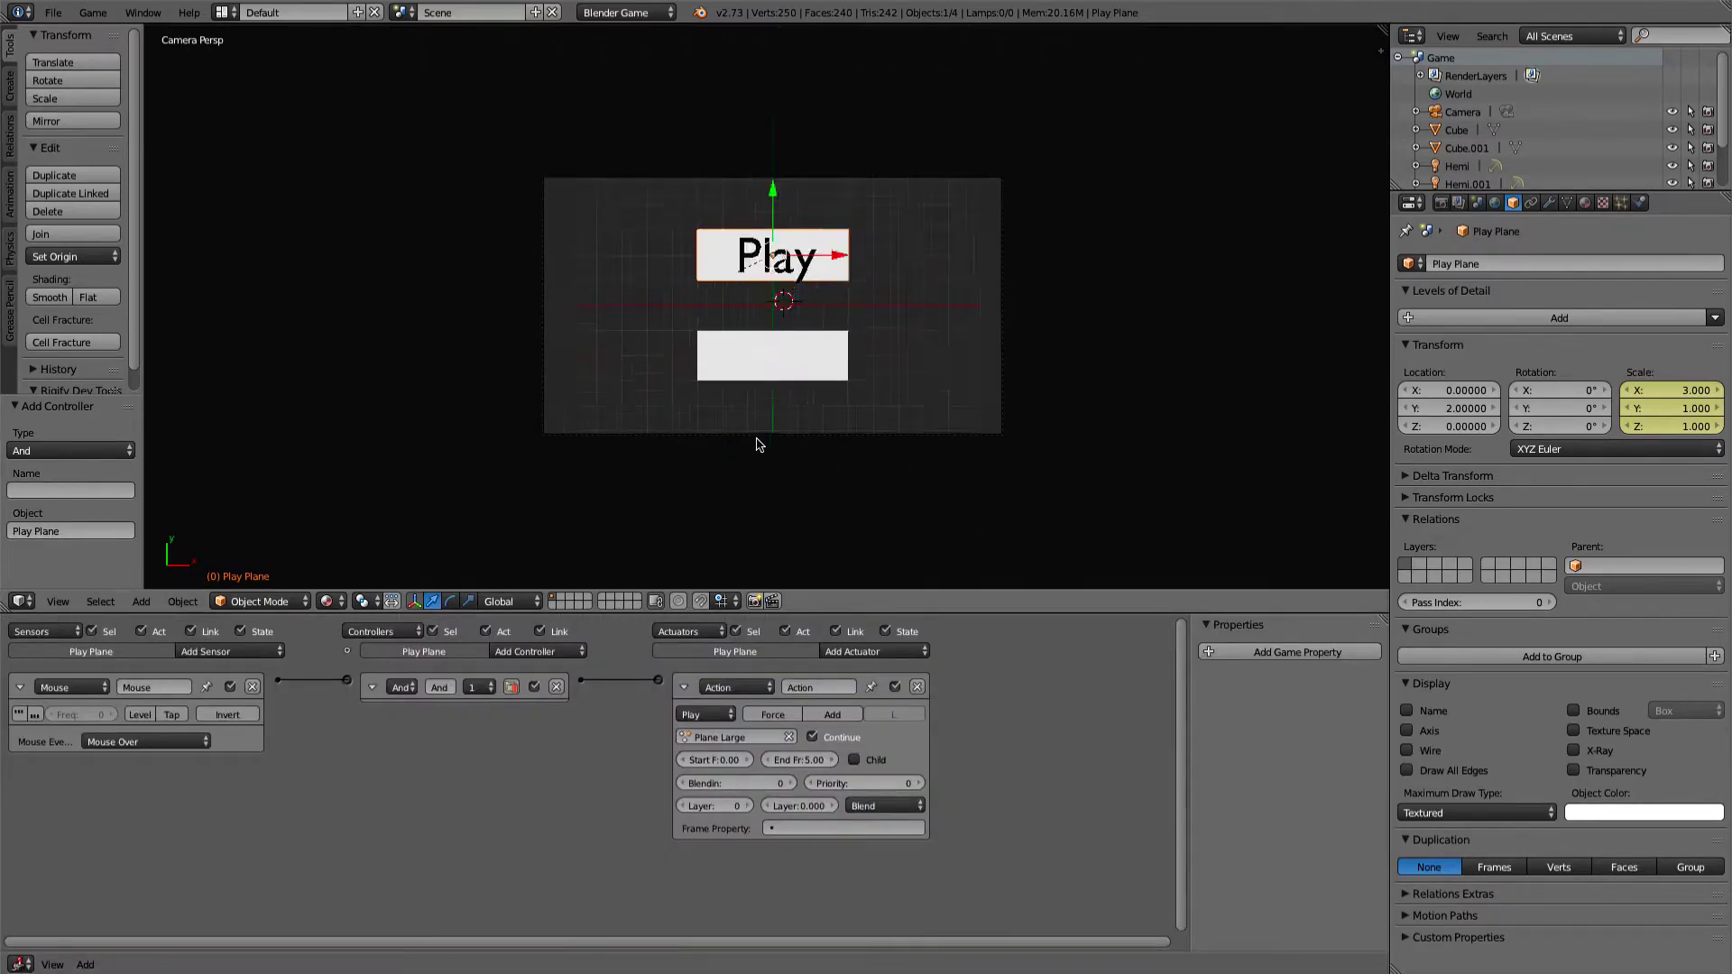
{"action": "right_click", "coordinate": [1101, 469]}
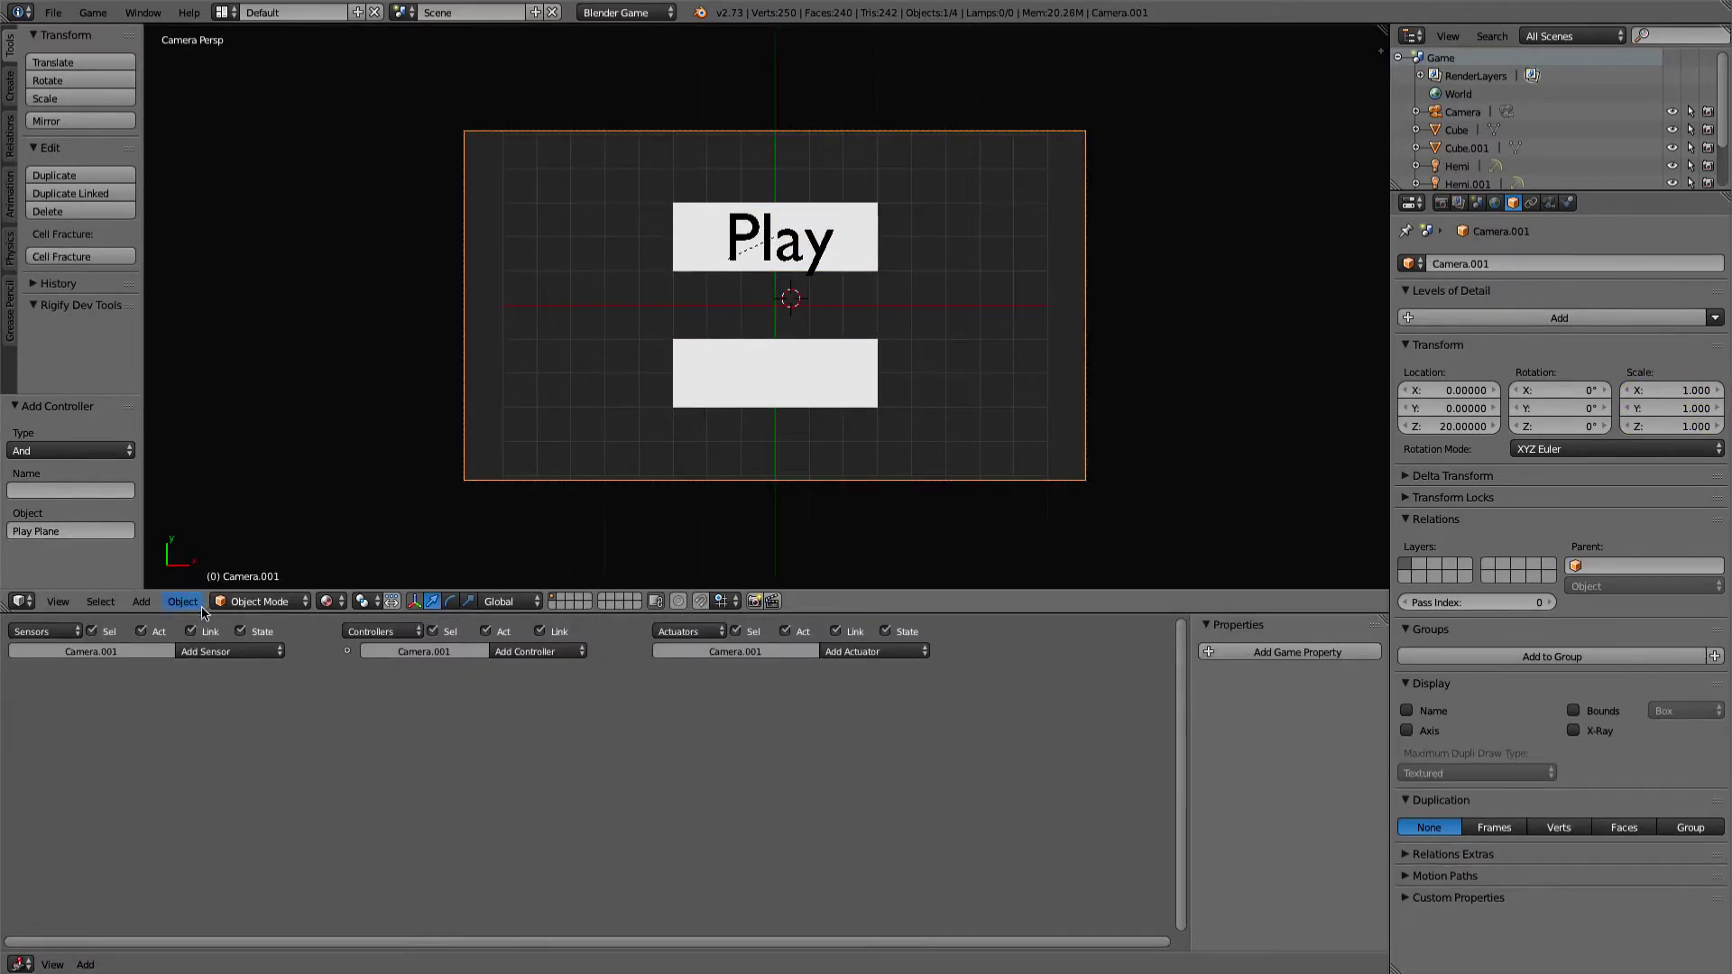
{"action": "left_click", "coordinate": [234, 652]}
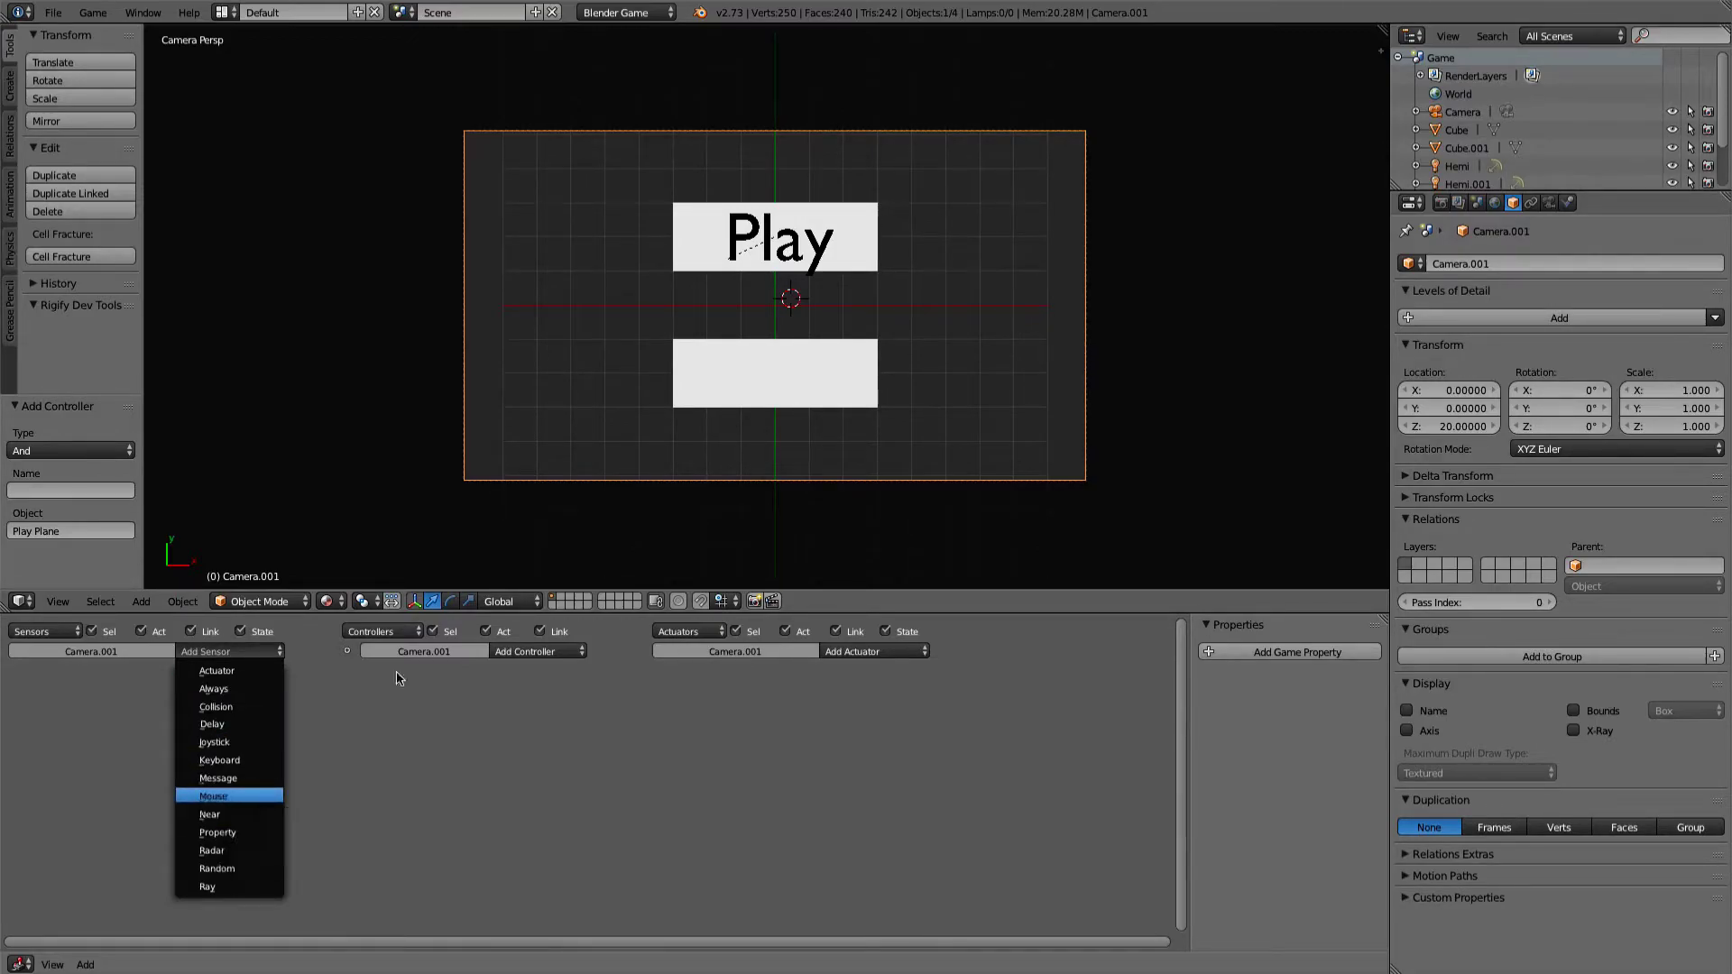
Snap the 3D cursor to the scene centre and add an Empty there
{"action": "key", "text": "shift+s"}
{"action": "left_click", "coordinate": [769, 313]}
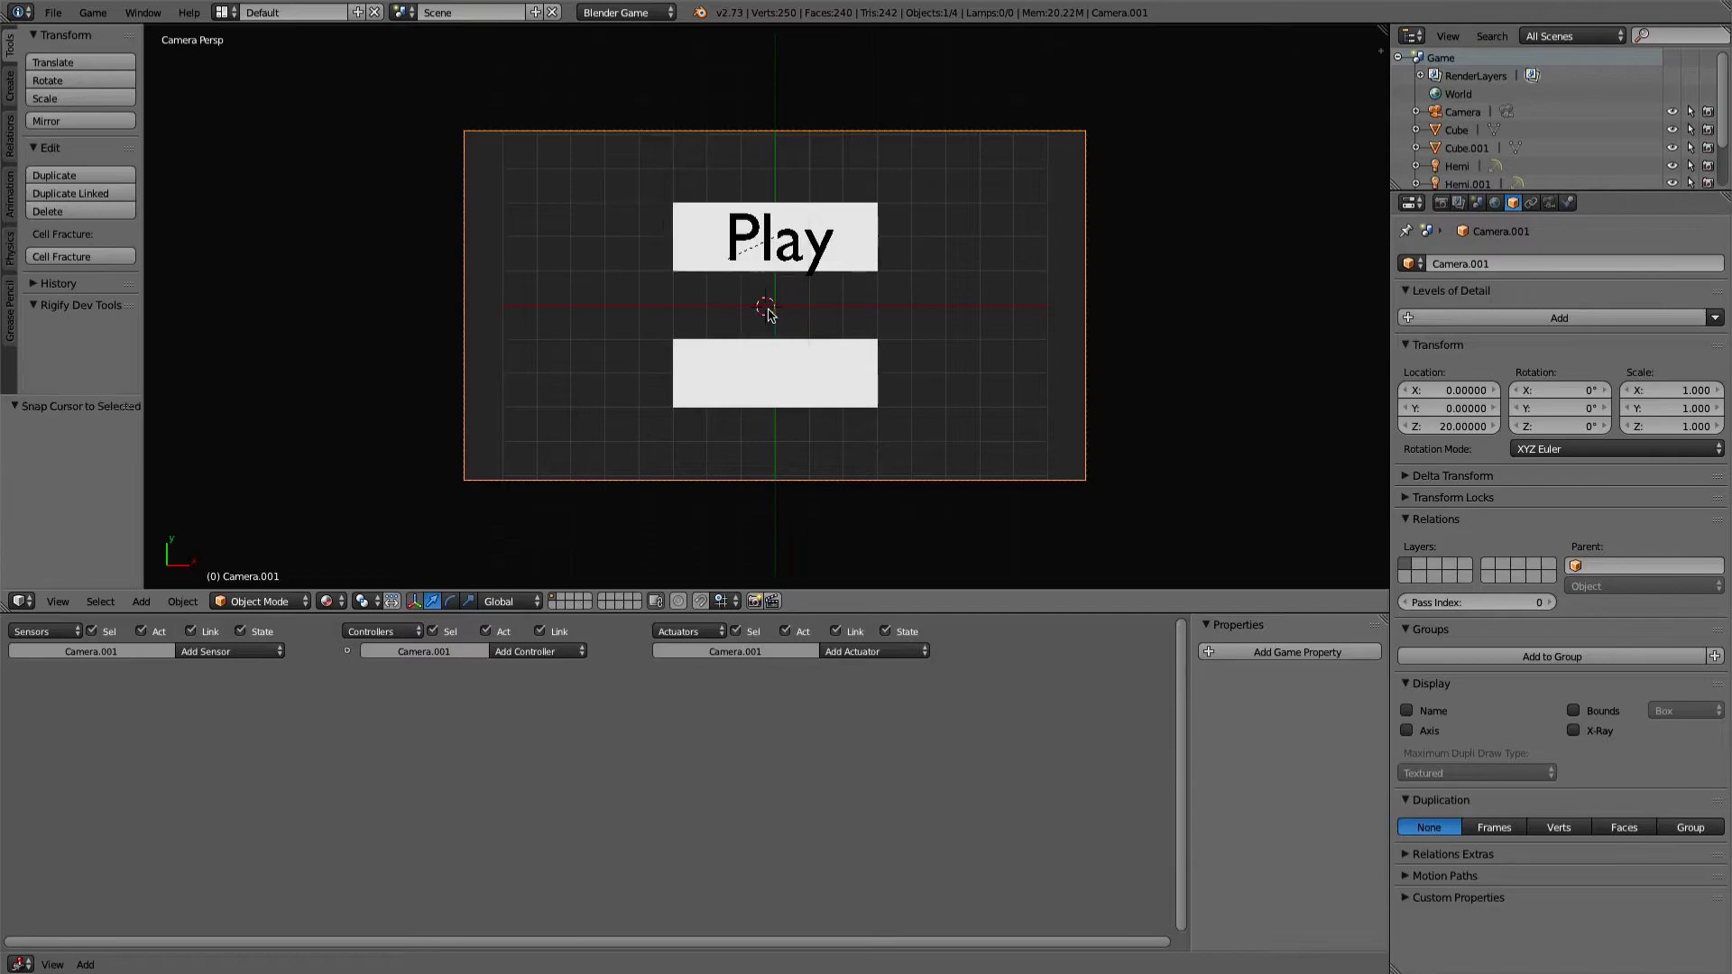
{"action": "key", "text": "shift+s"}
{"action": "left_click", "coordinate": [817, 305]}
{"action": "key", "text": "shift+a"}
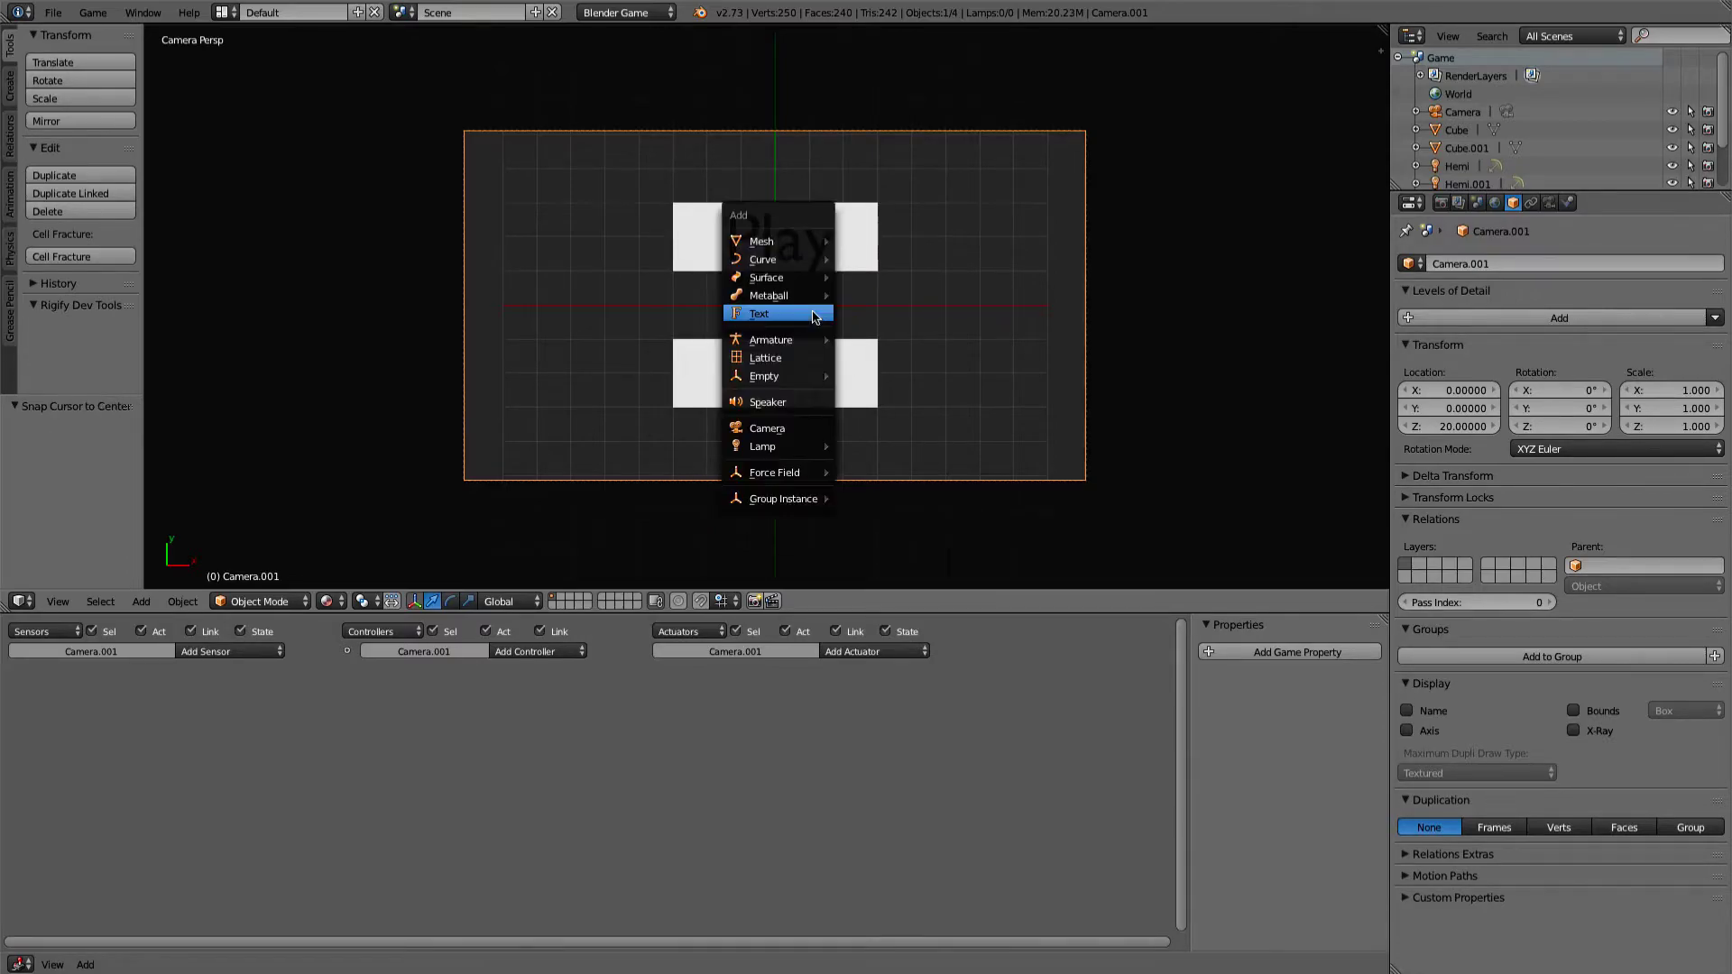
{"action": "left_click", "coordinate": [857, 376]}
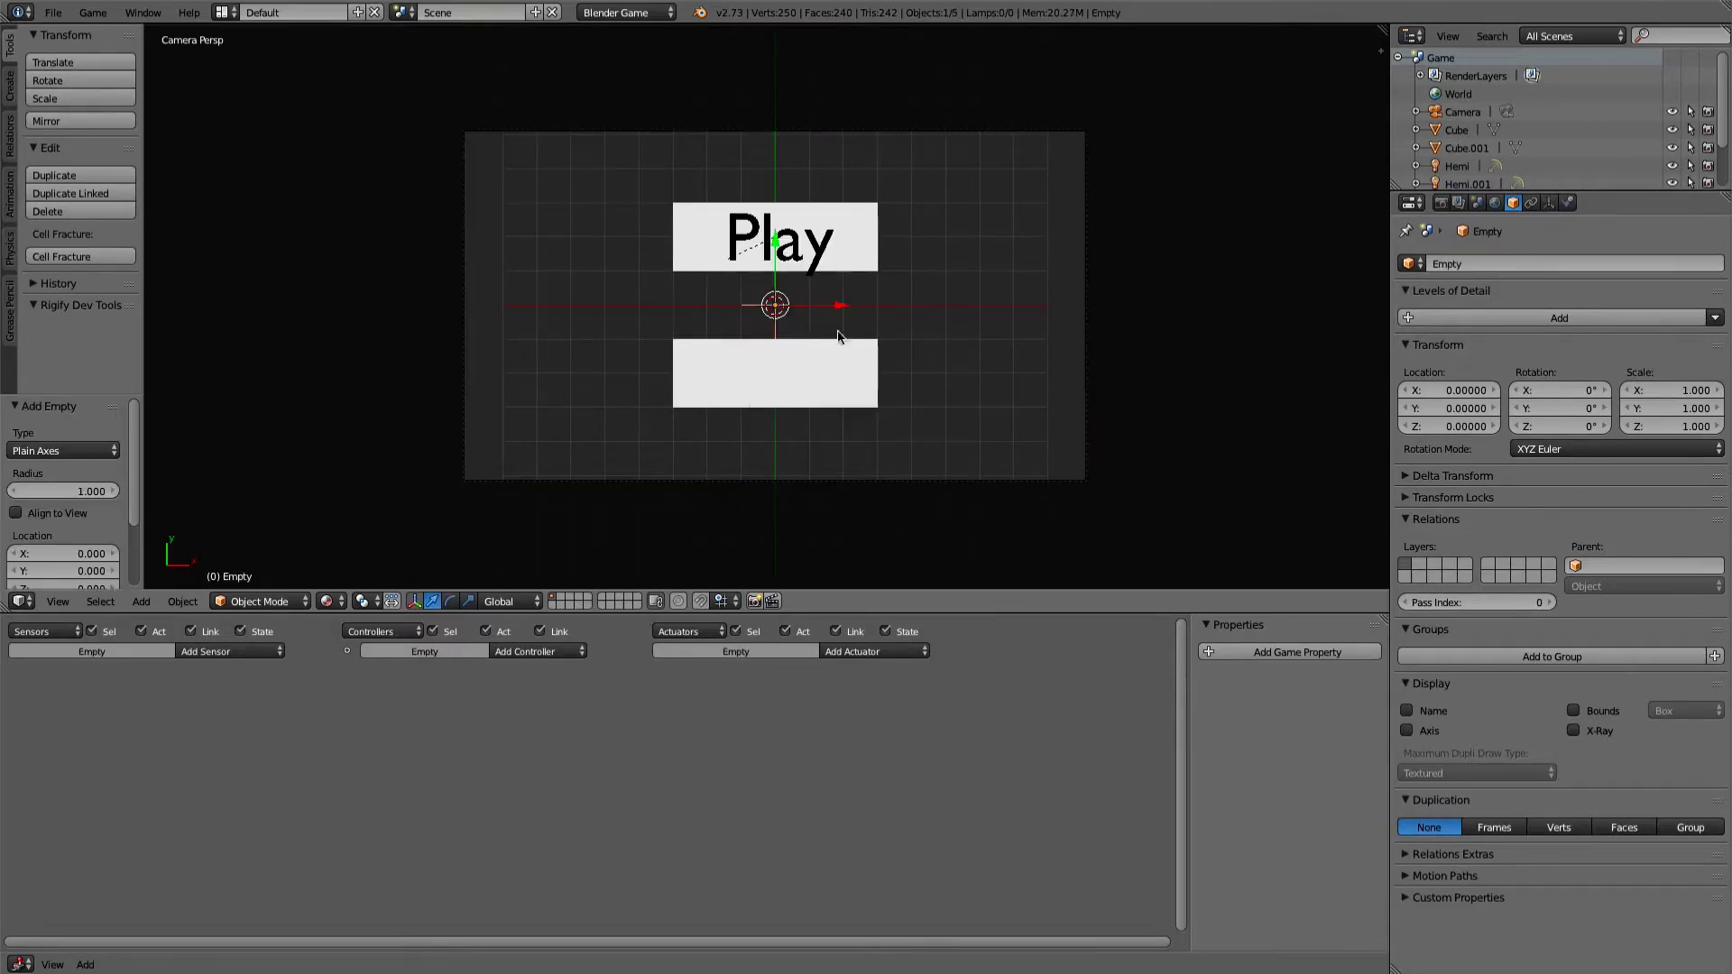
Link an Always sensor on the Empty to a Mouse actuator in Visibility mode and test-run the game
{"action": "left_click", "coordinate": [230, 652]}
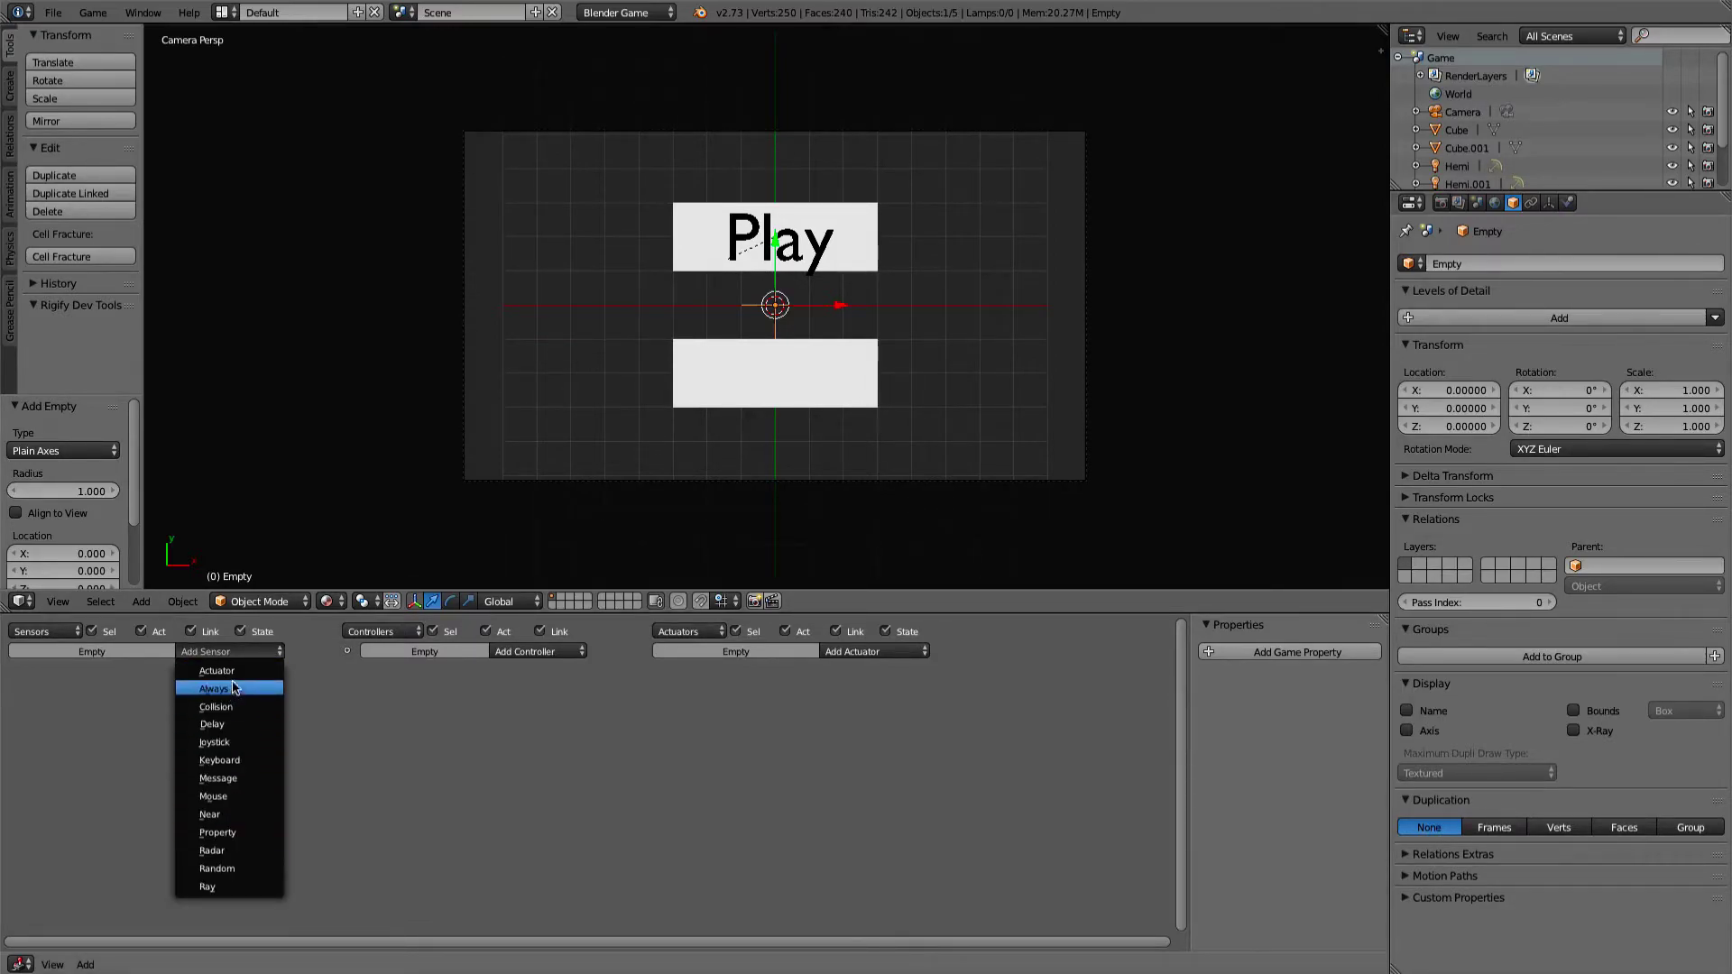
{"action": "left_click", "coordinate": [232, 690]}
{"action": "left_click", "coordinate": [838, 655]}
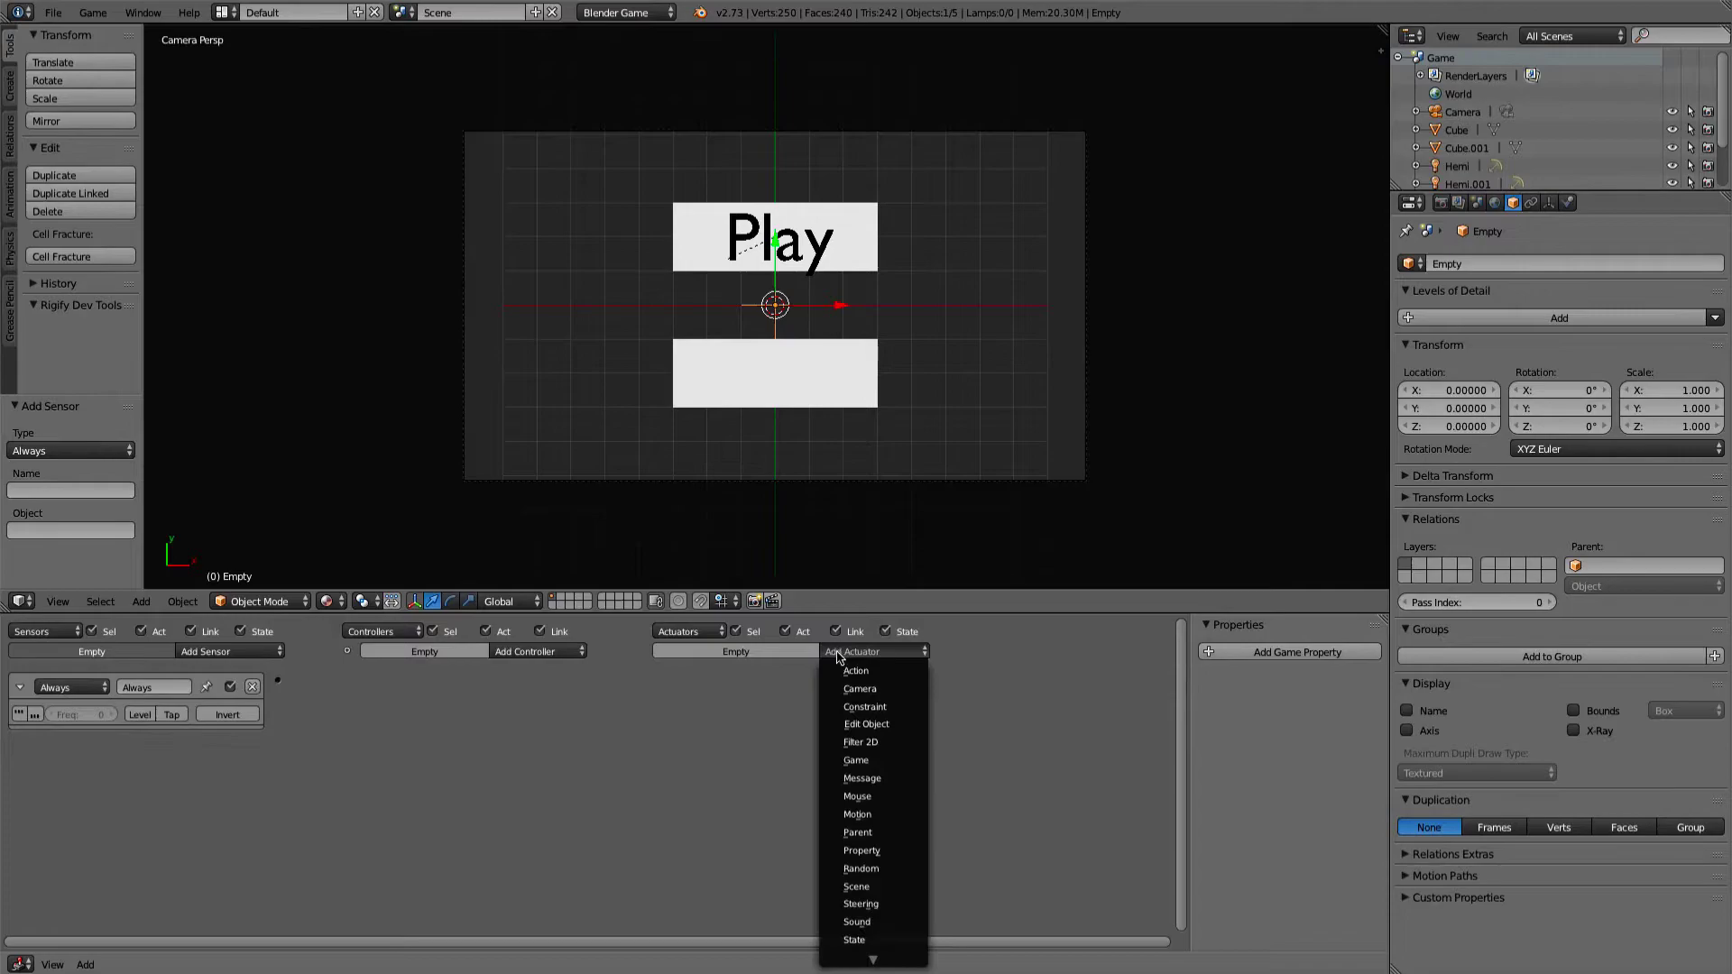
{"action": "left_click", "coordinate": [823, 800]}
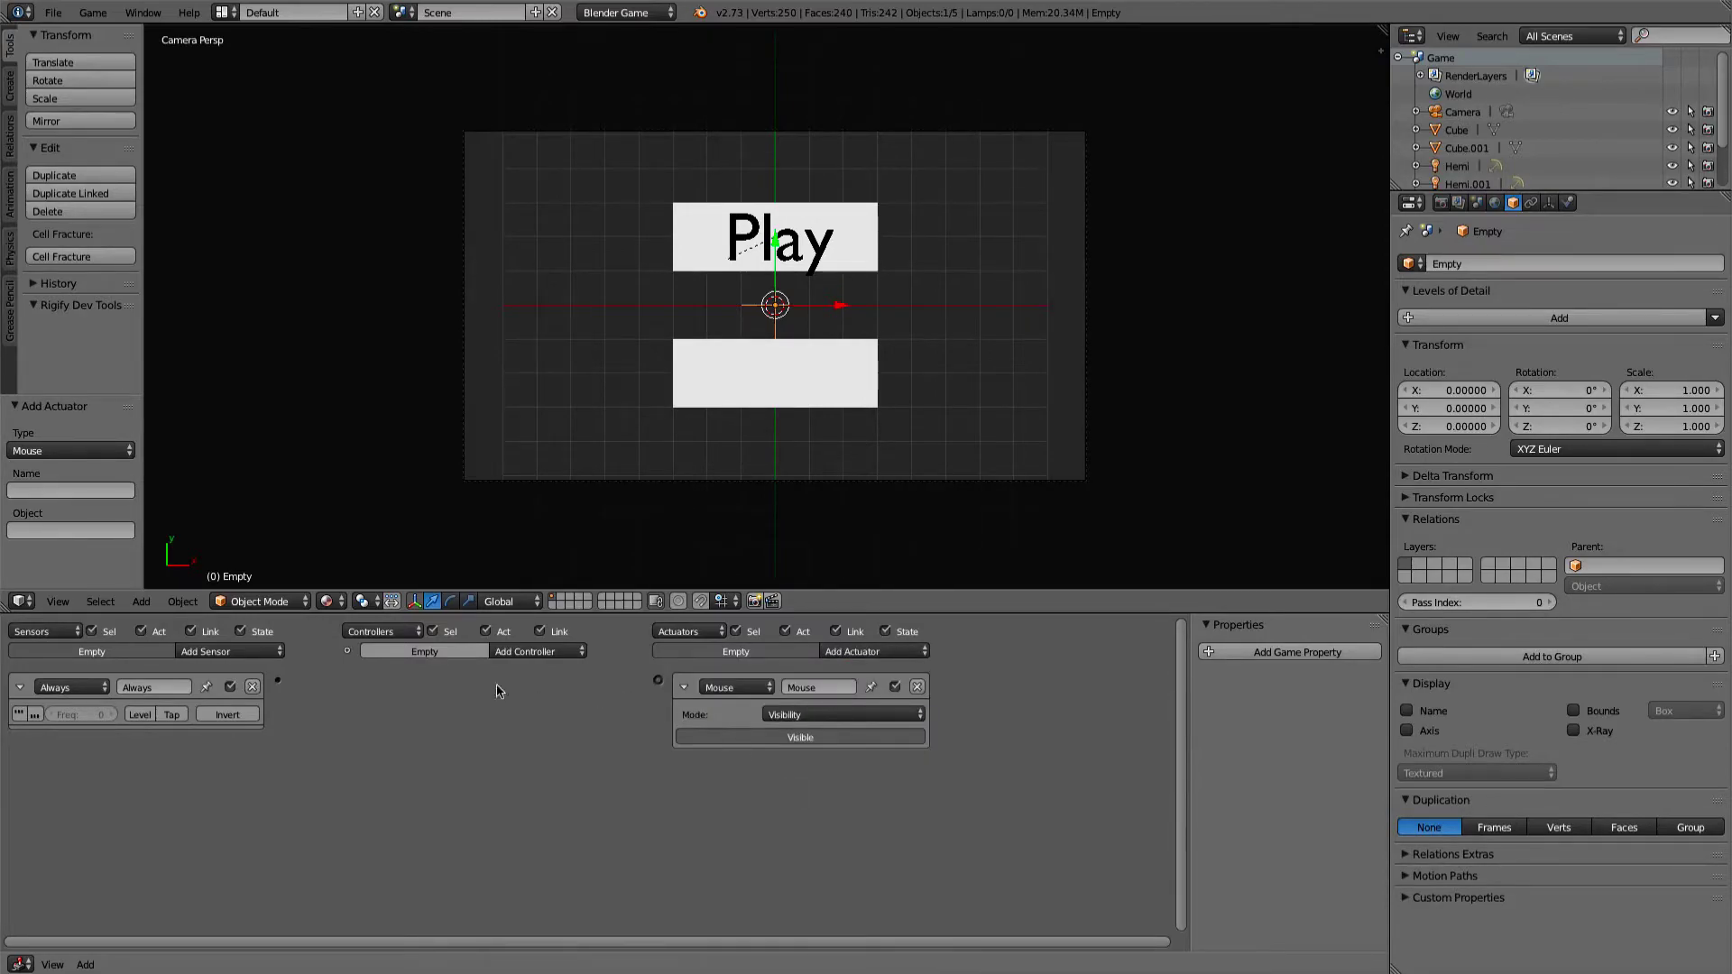
{"action": "left_click_drag", "start_coordinate": [280, 682], "coordinate": [657, 681]}
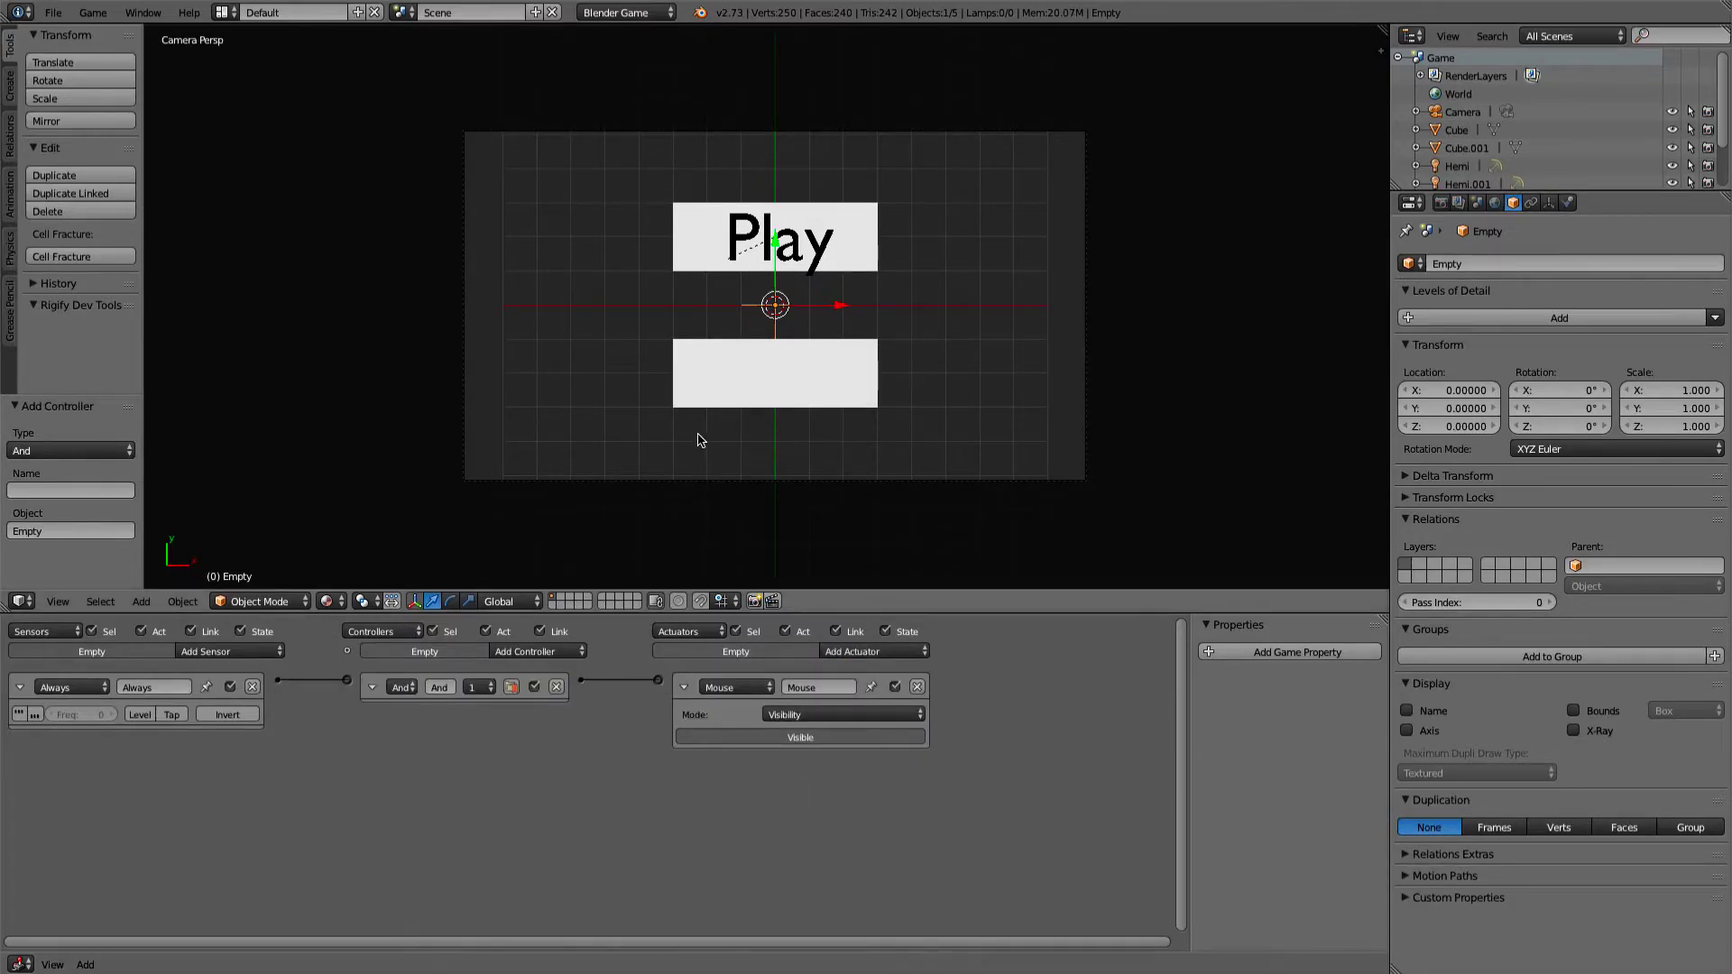
{"action": "key", "text": "p"}
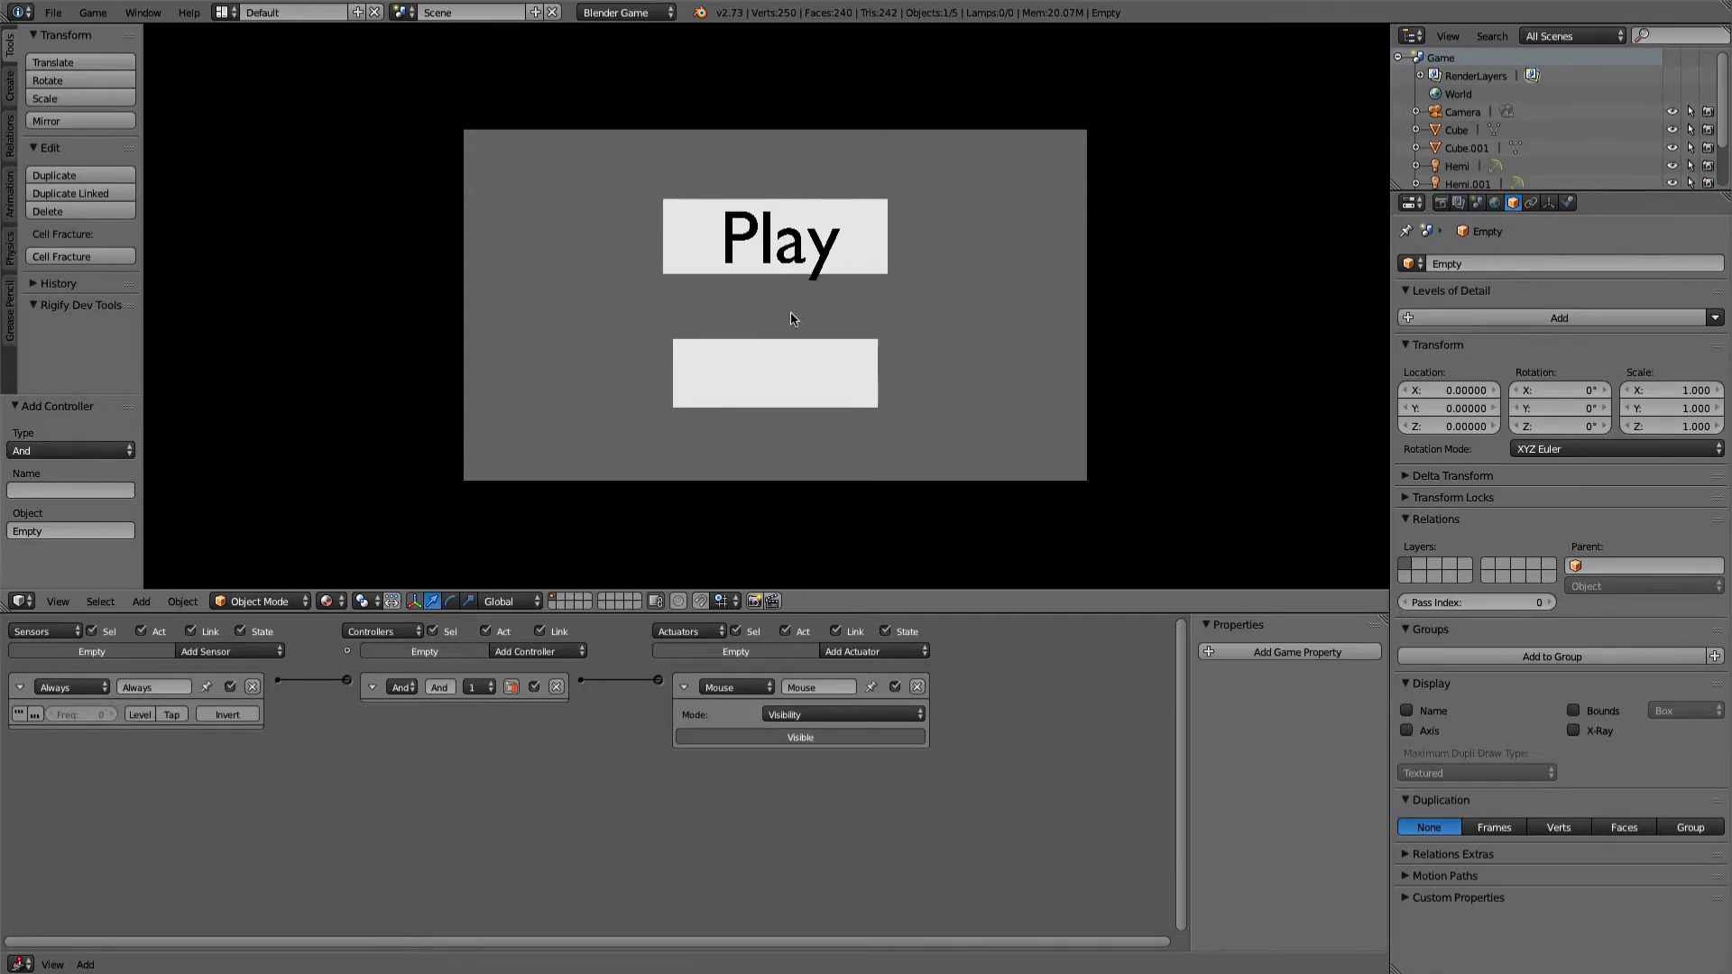
{"action": "key", "text": "Escape"}
Set the Play Plane's Action actuator to Flipper and test the mouse-over effect in the game
{"action": "right_click", "coordinate": [864, 245]}
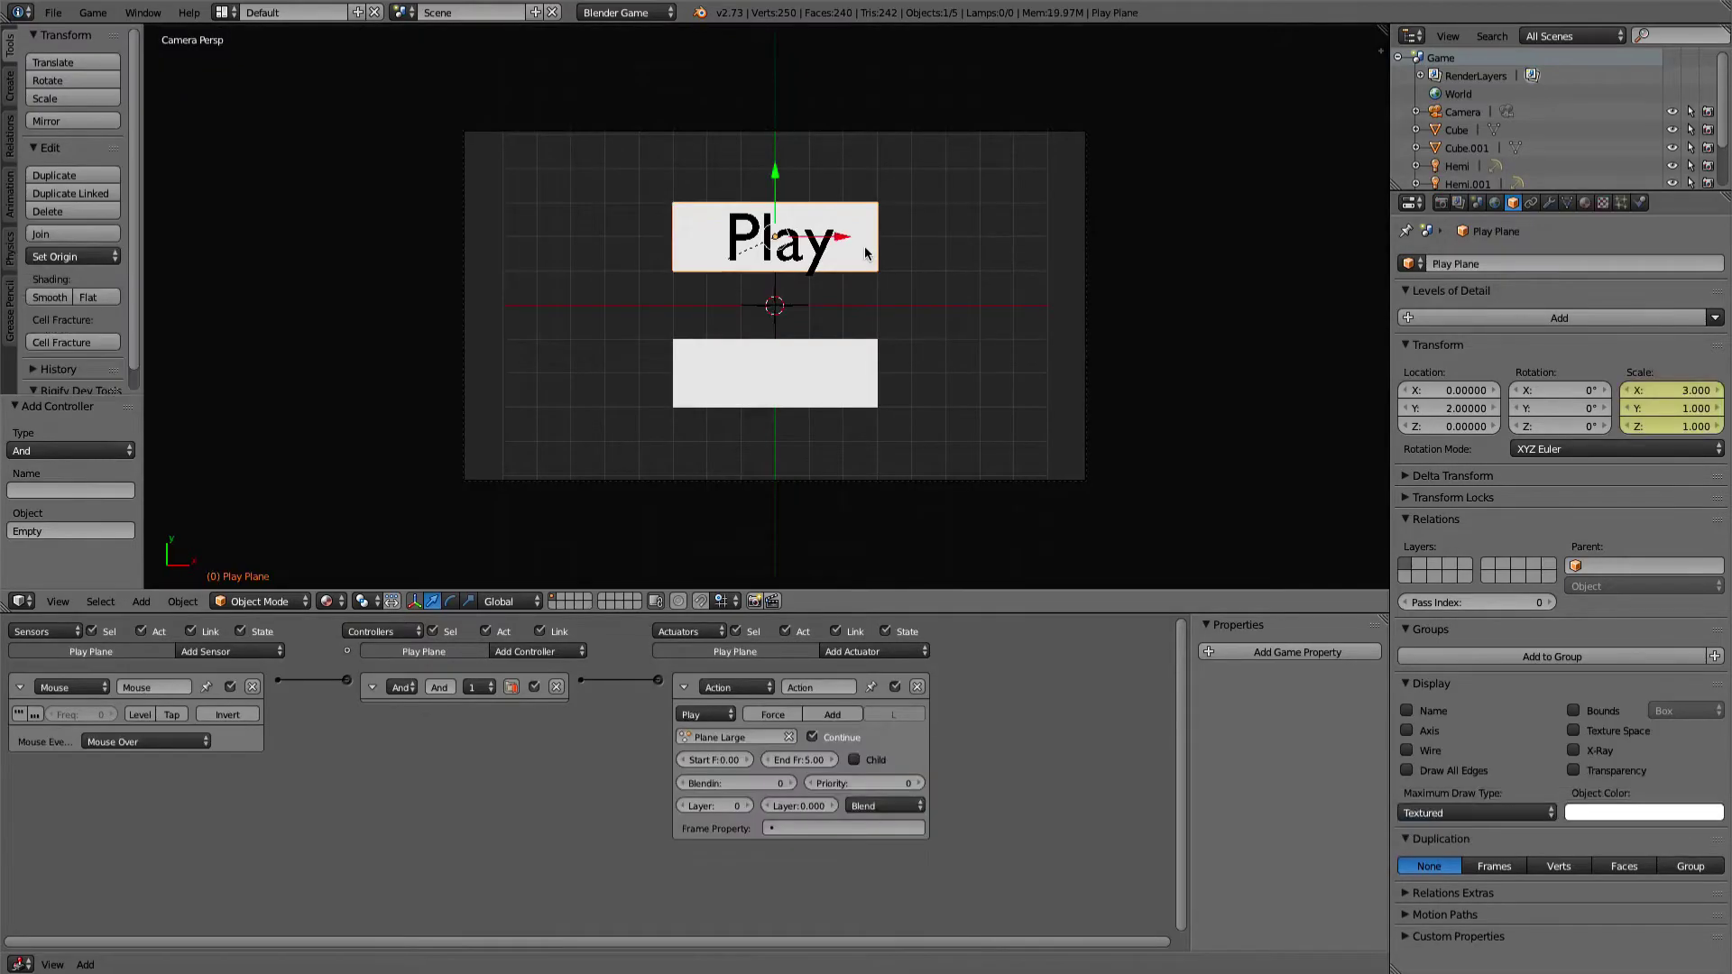
{"action": "left_click", "coordinate": [708, 713]}
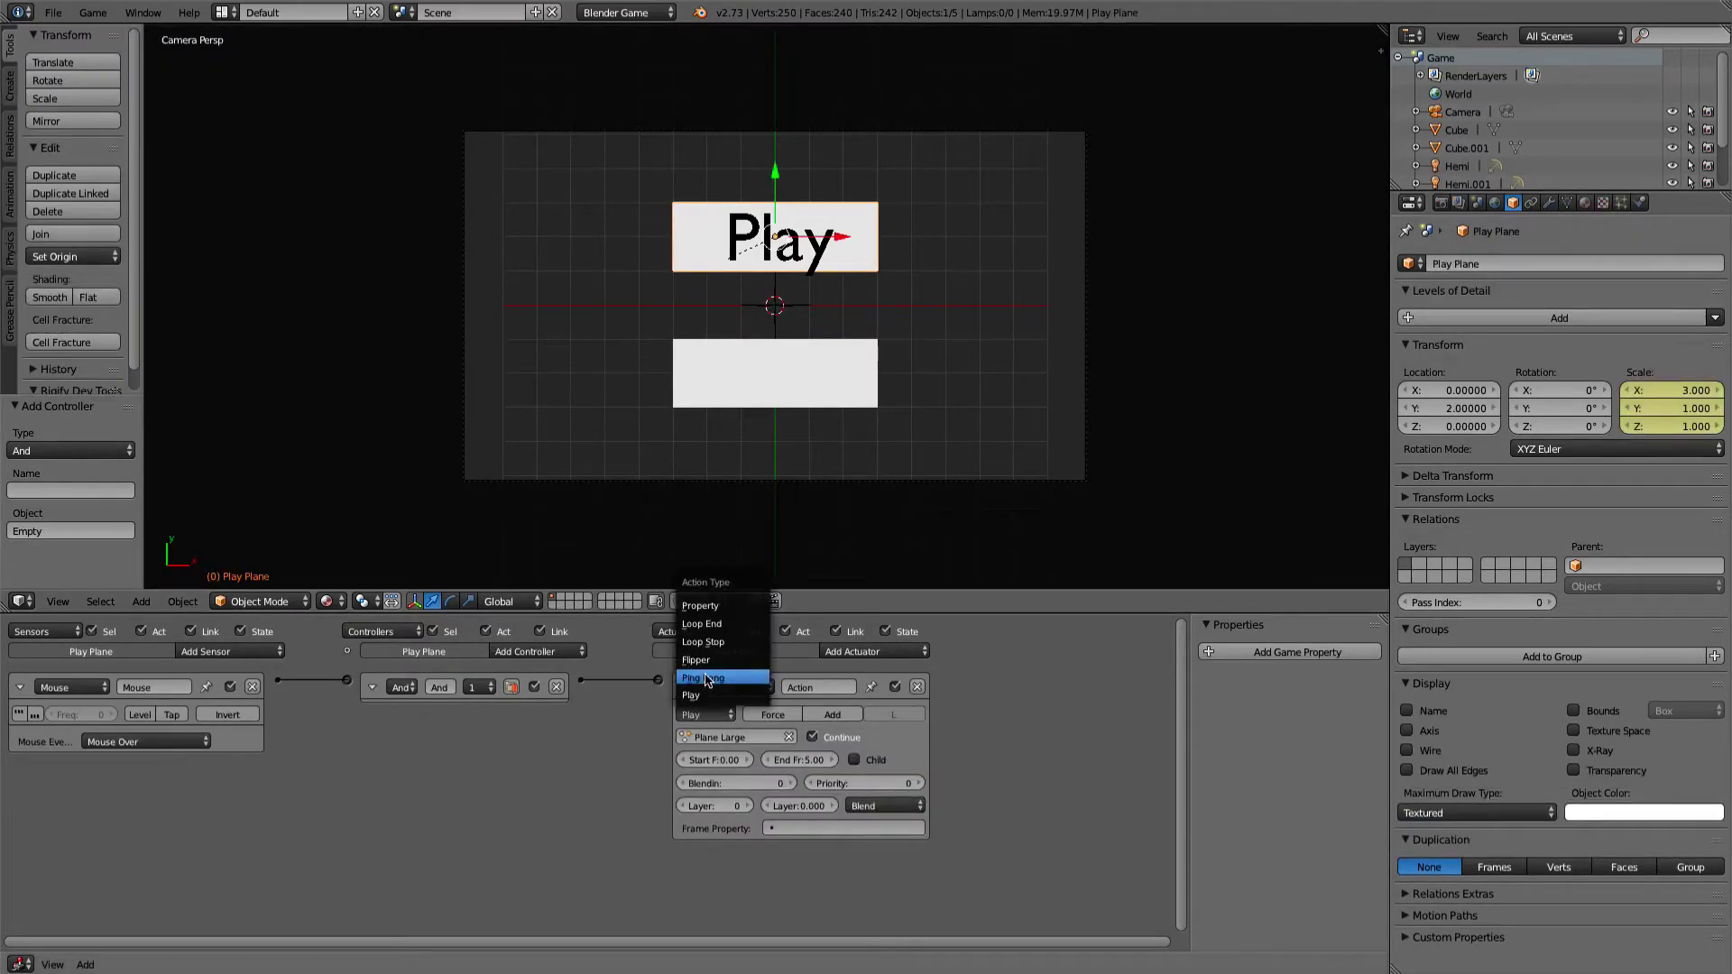
{"action": "left_click", "coordinate": [708, 665]}
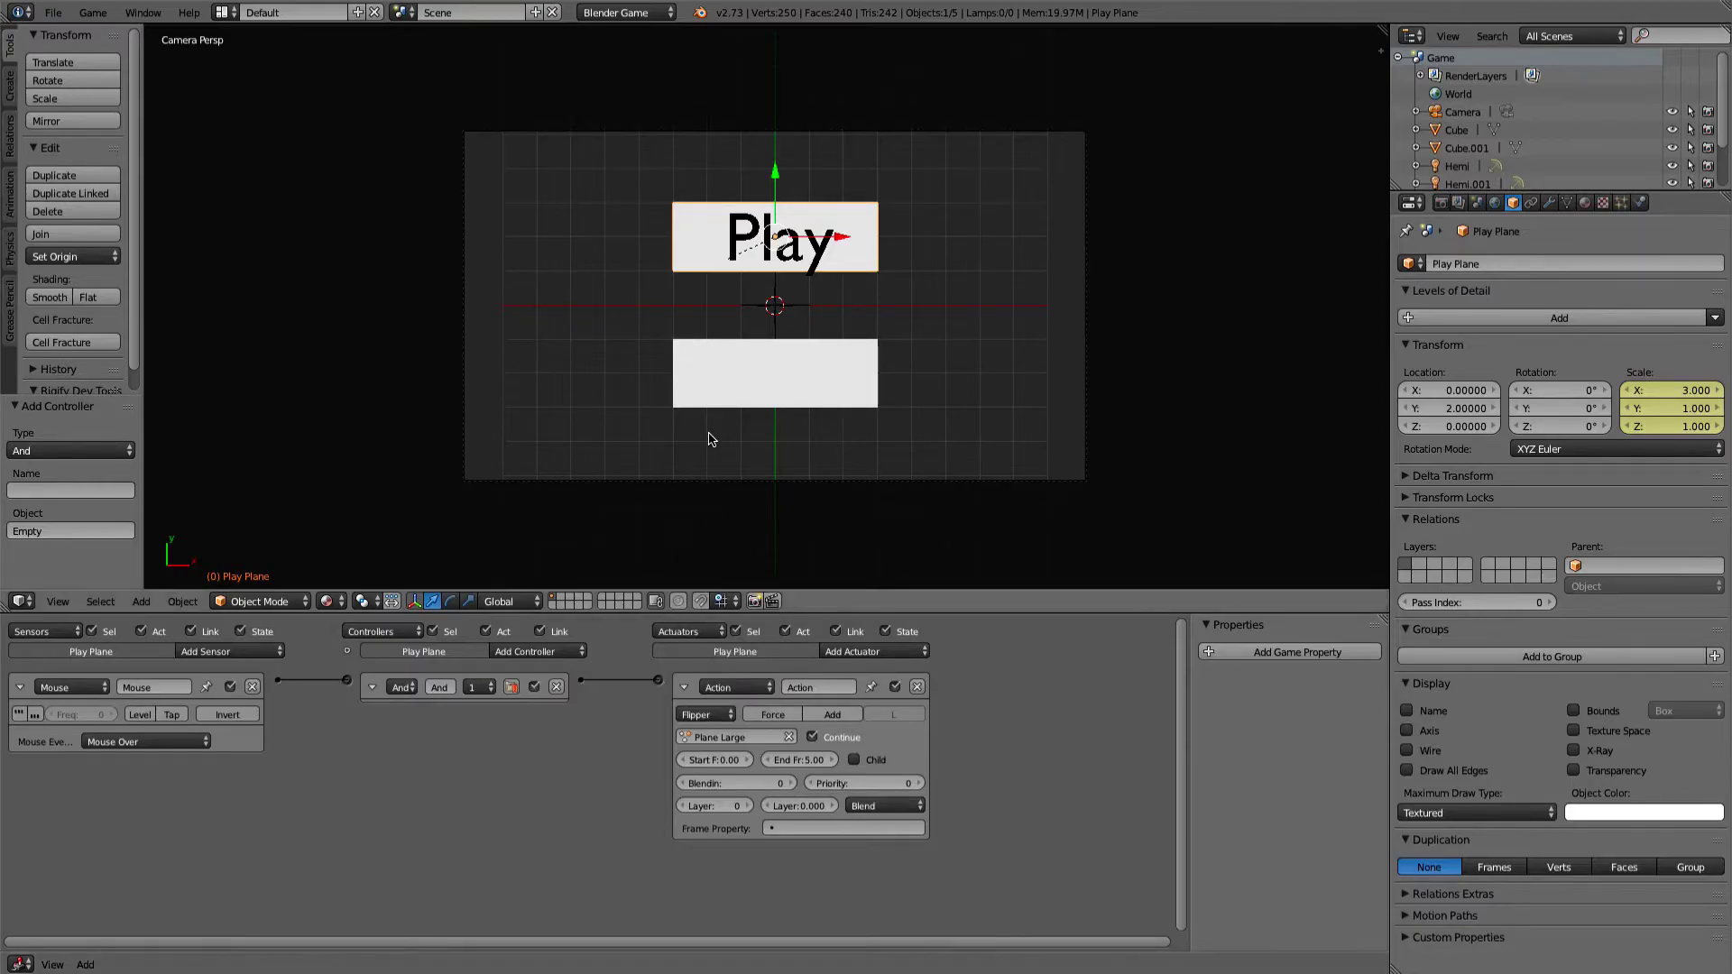
{"action": "key", "text": "p"}
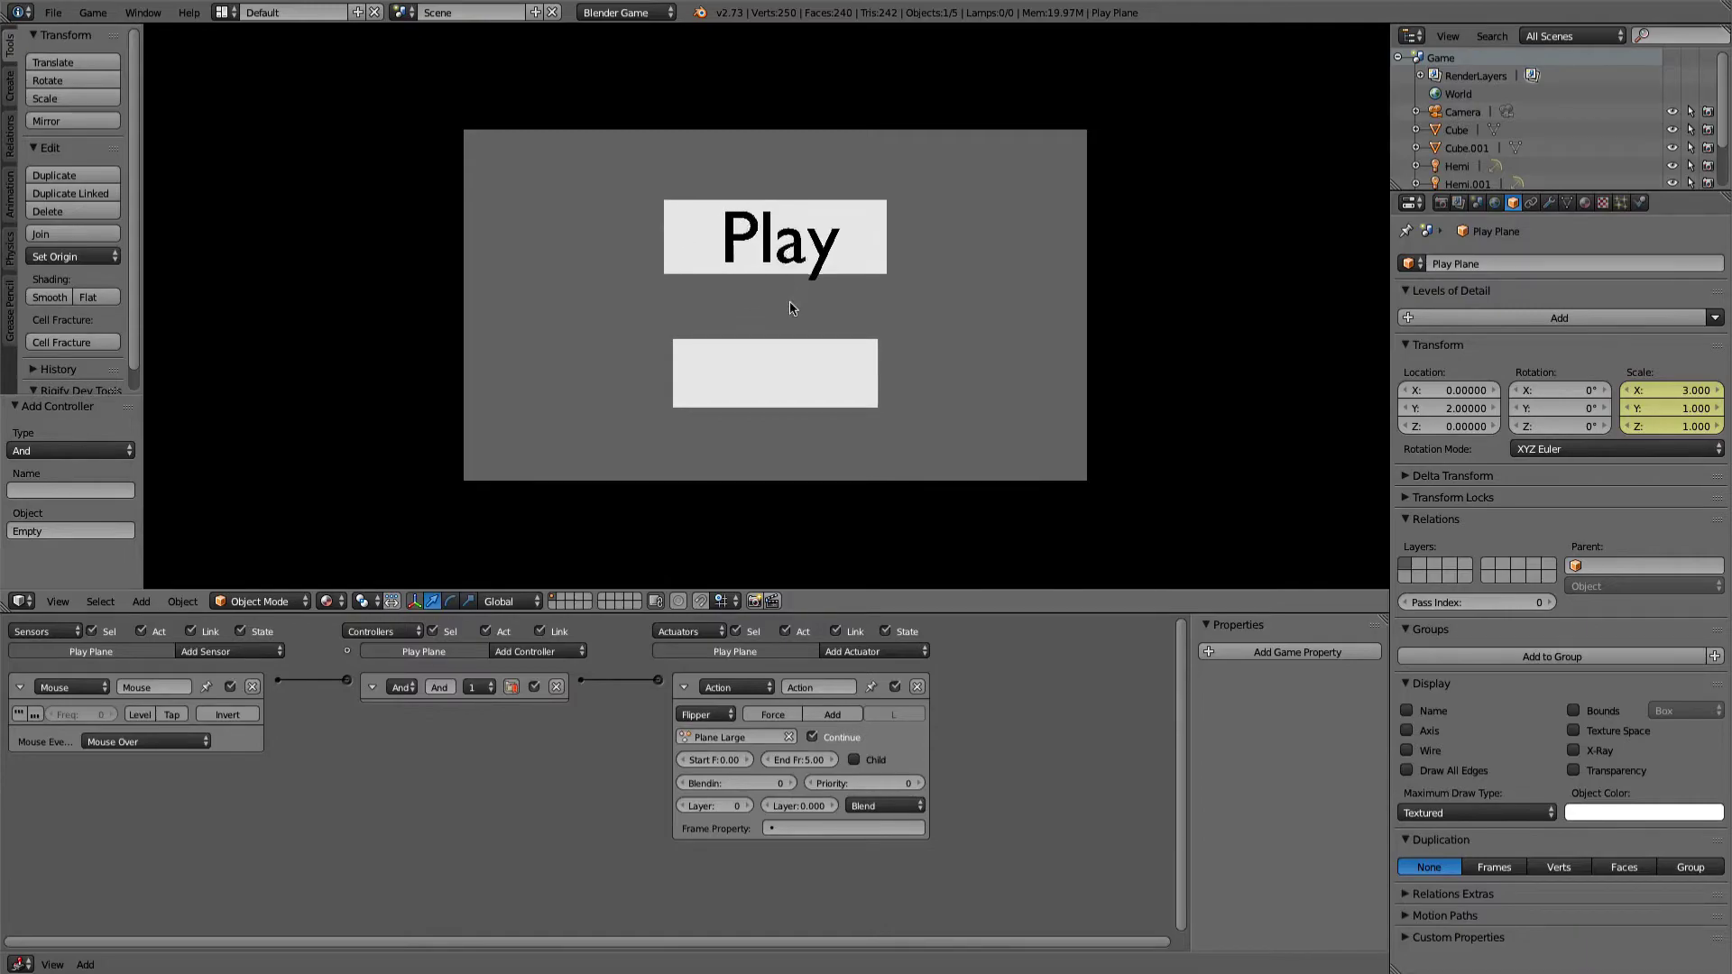
{"action": "key", "text": "Escape"}
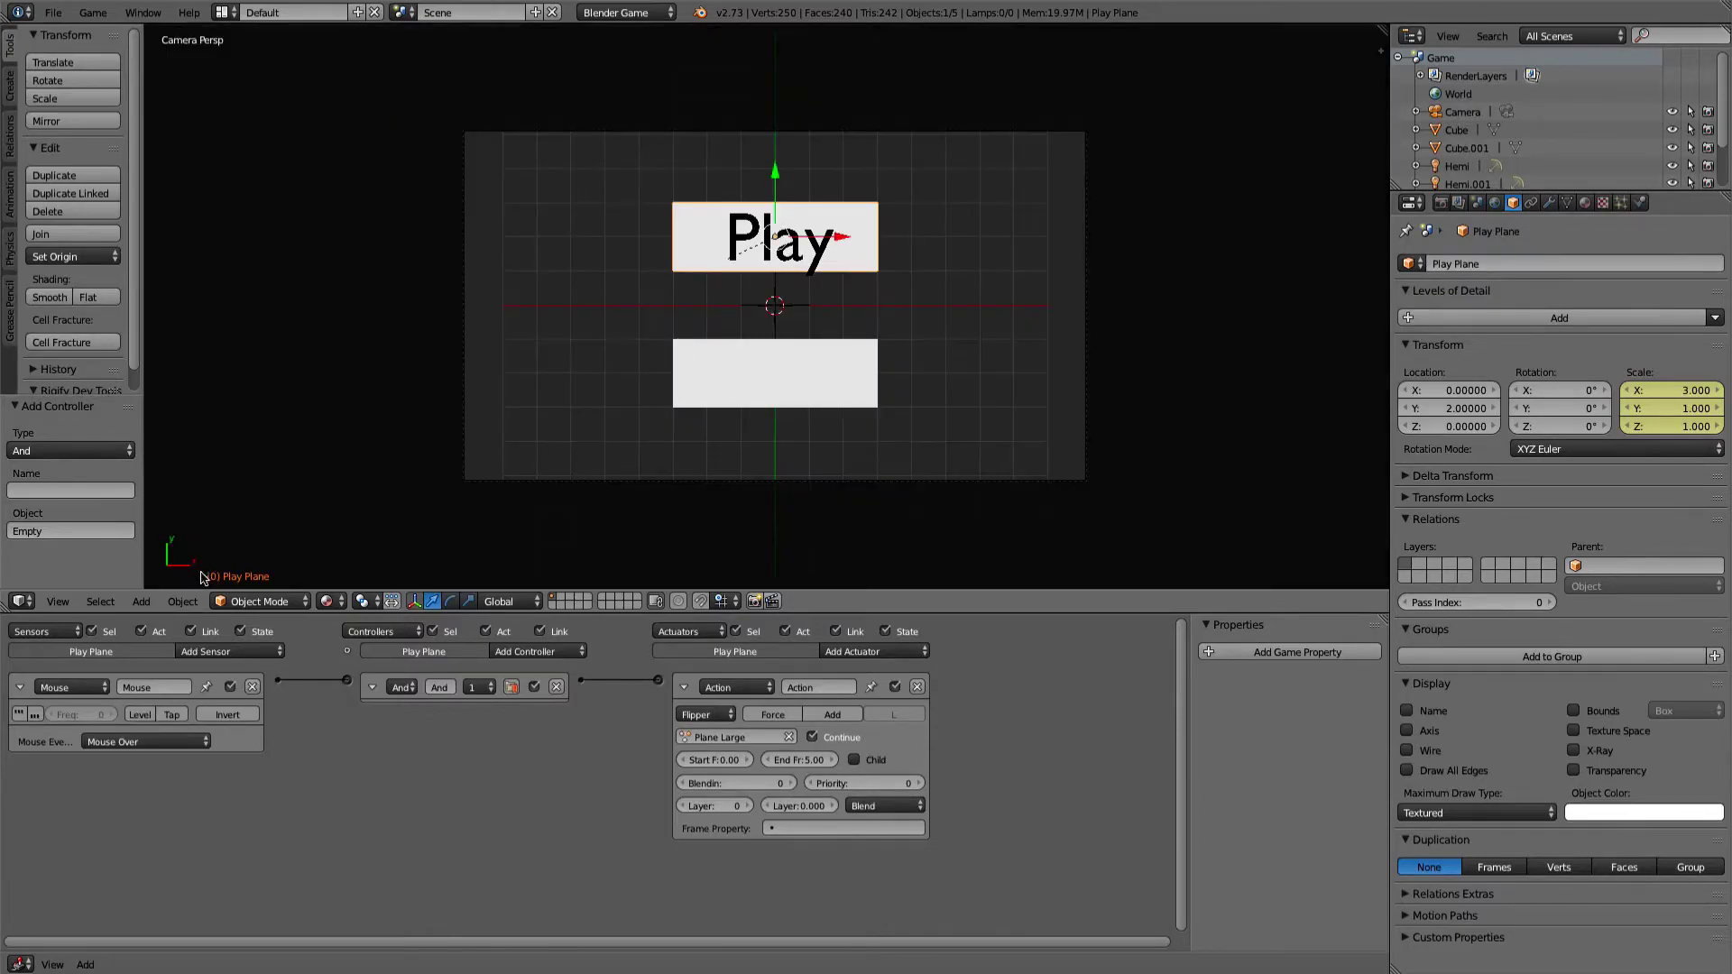
Try the Tap option and true-level pulse mode on the Play Plane's Mouse sensor, test-running the game between changes
{"action": "left_click", "coordinate": [172, 714]}
{"action": "key", "text": "p"}
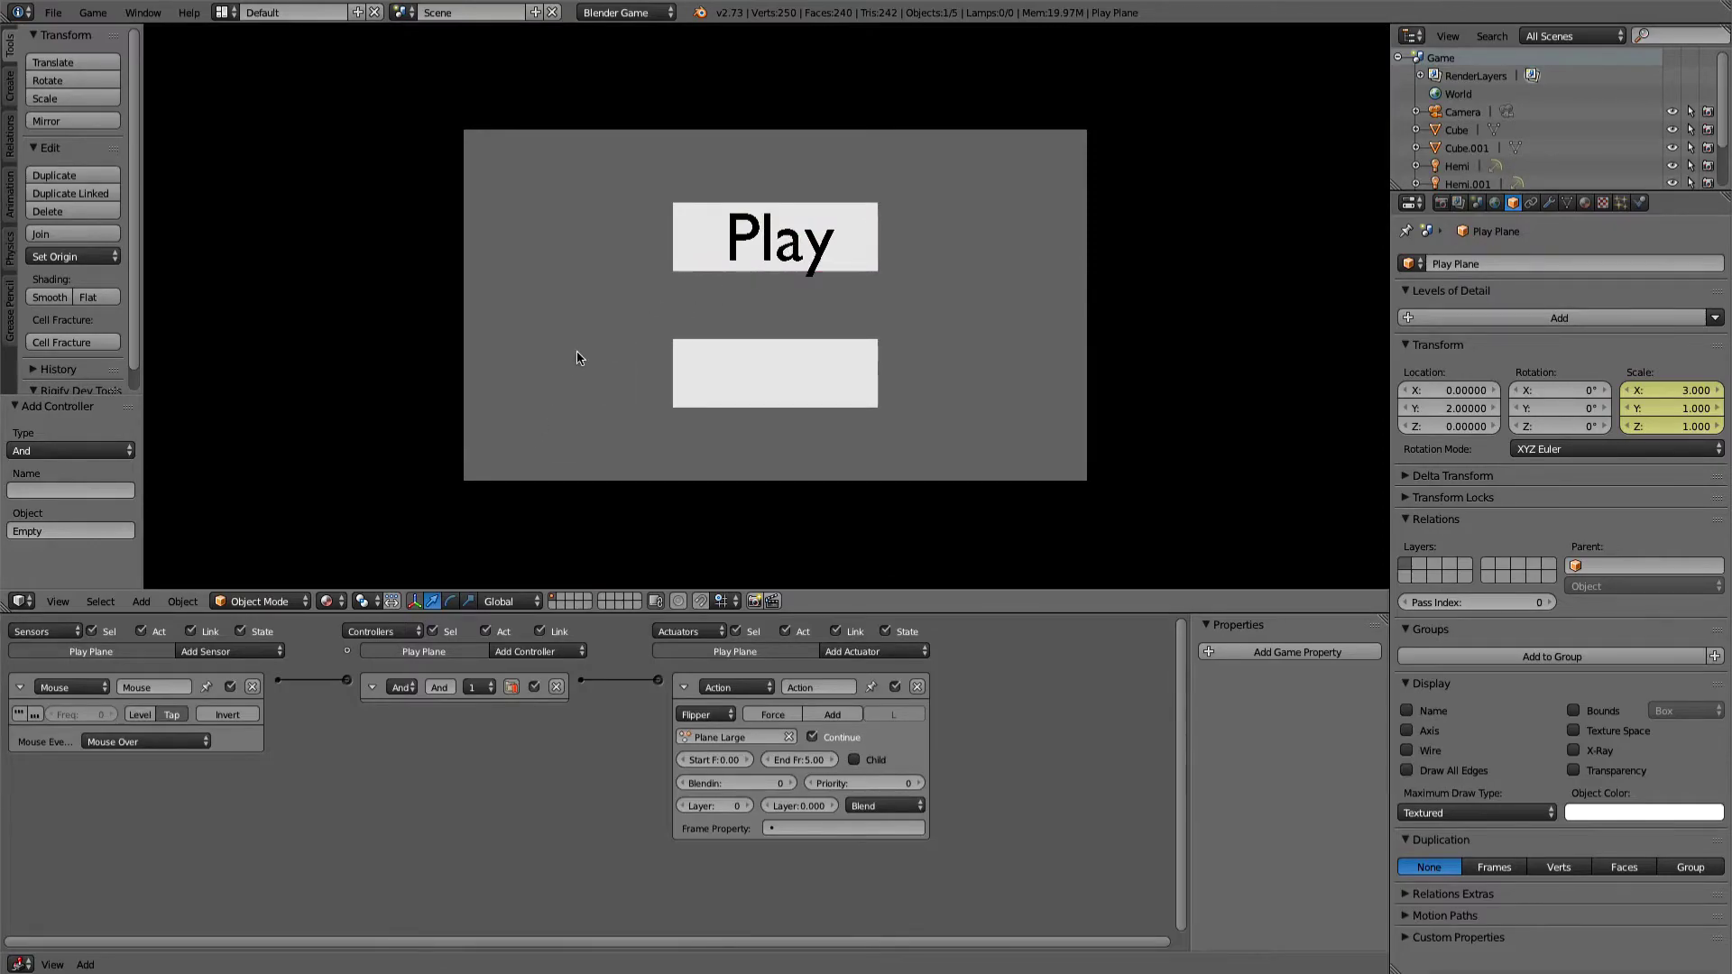
{"action": "key", "text": "Escape"}
{"action": "left_click", "coordinate": [19, 715]}
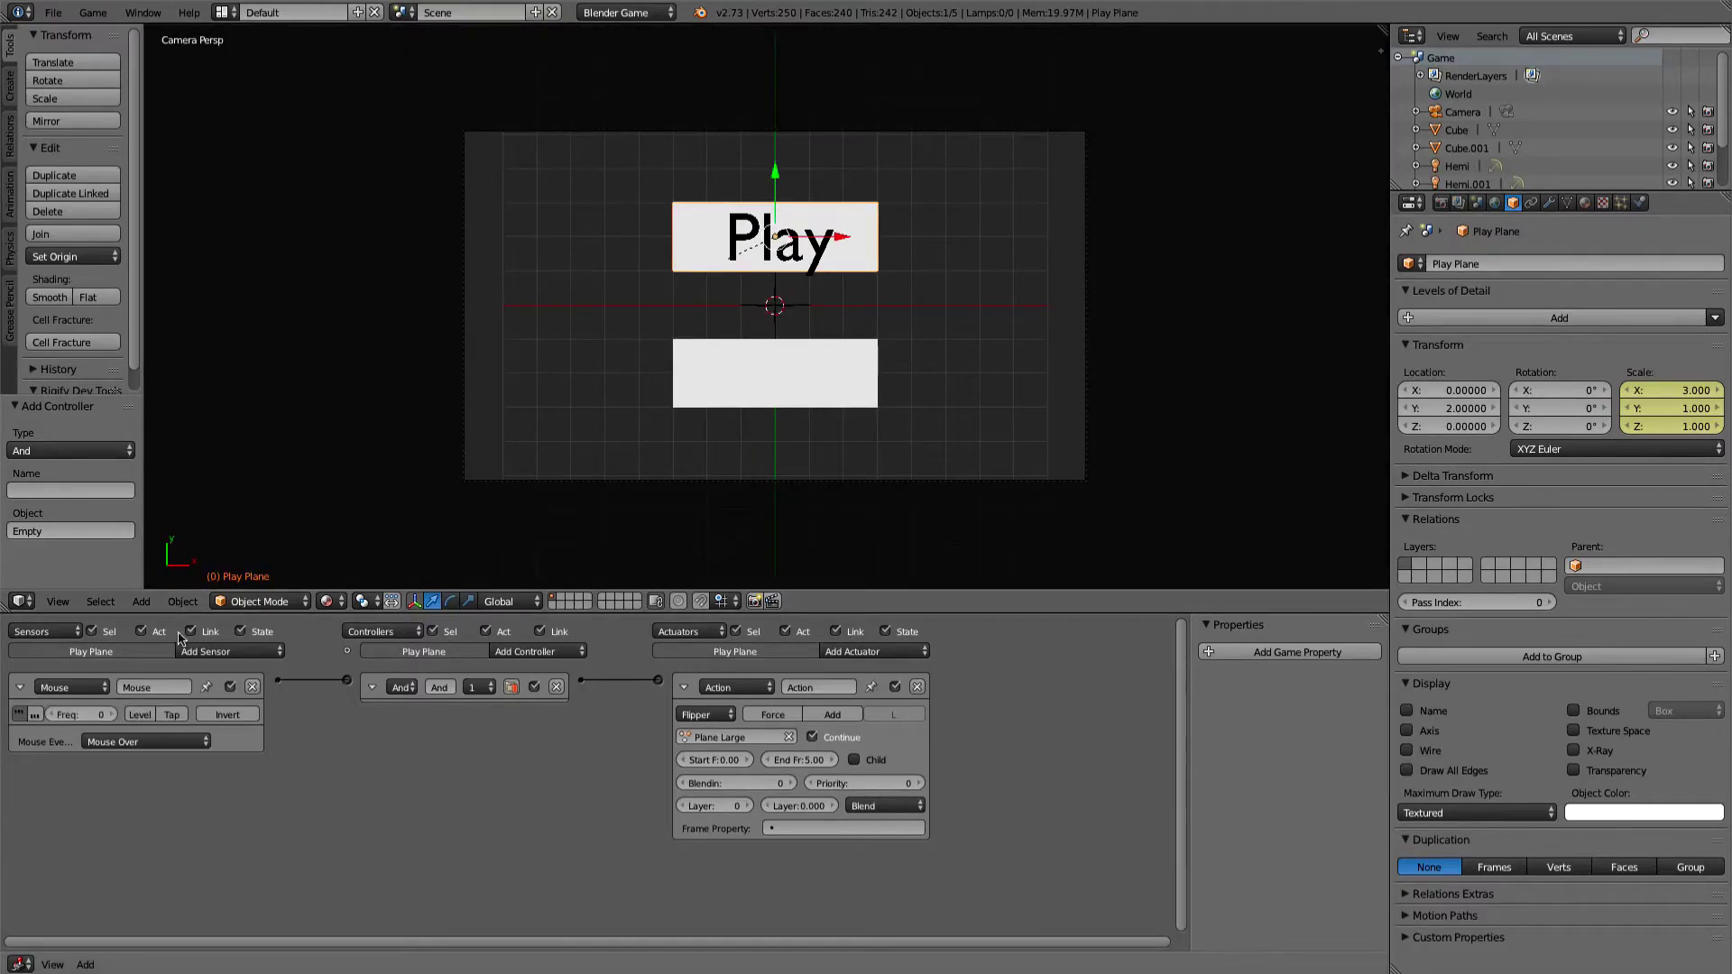
{"action": "key", "text": "p"}
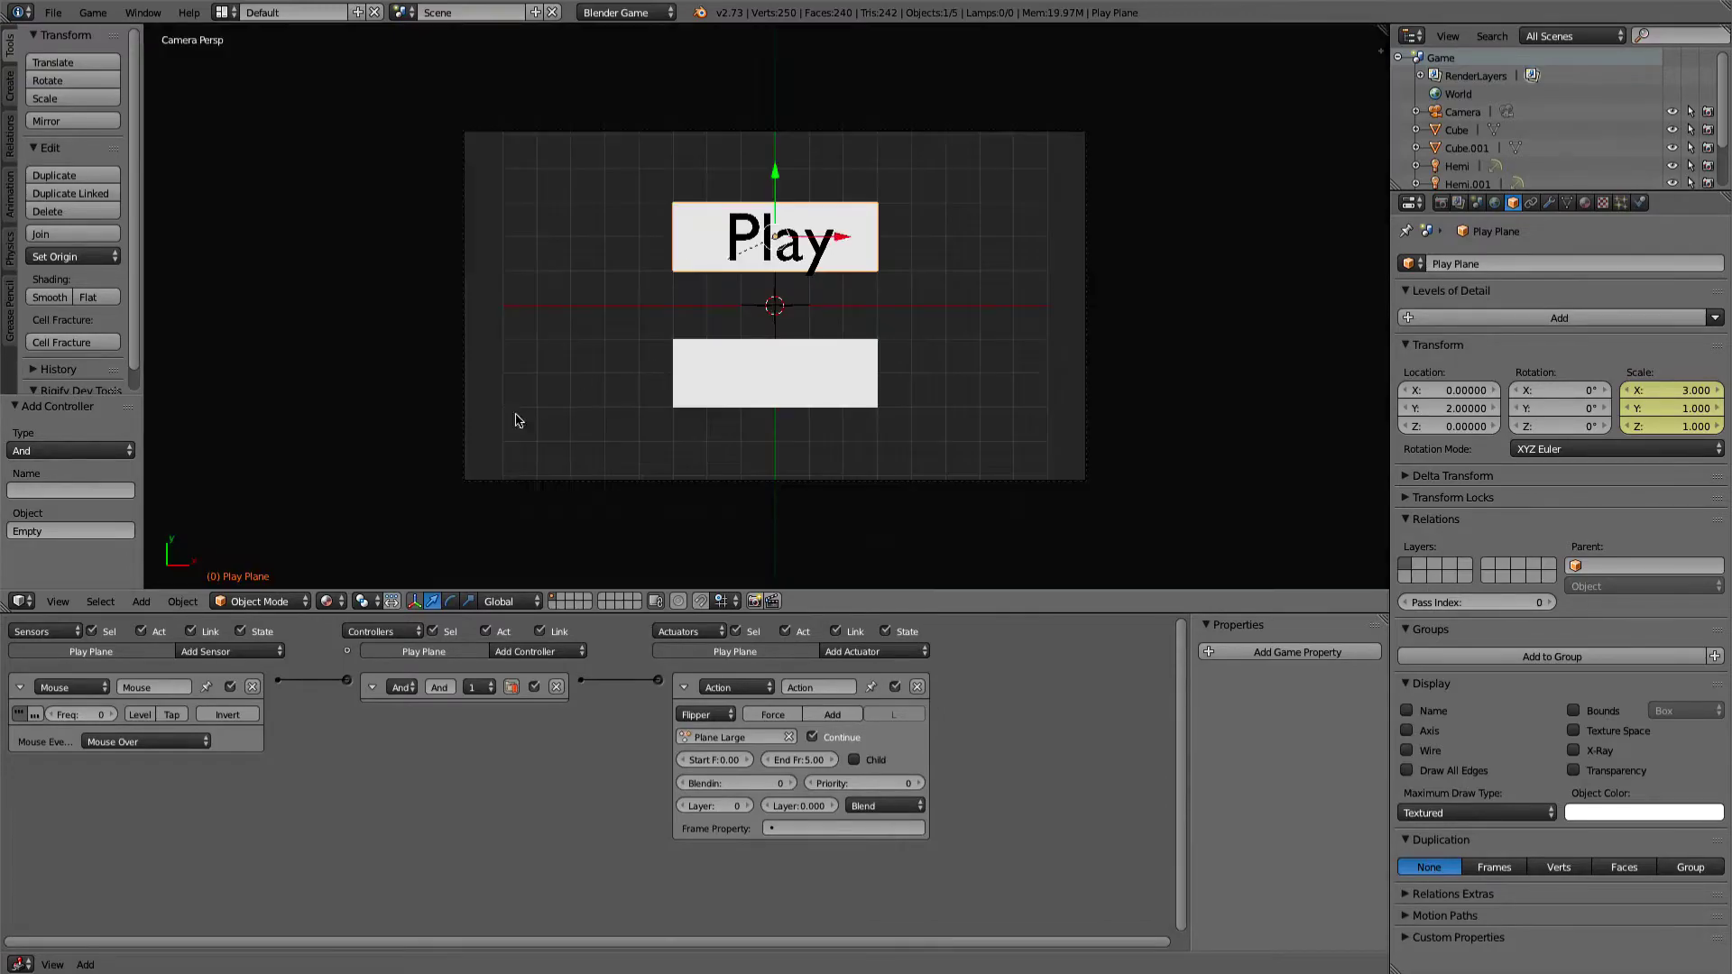
{"action": "key", "text": "Escape"}
{"action": "left_click", "coordinate": [19, 714]}
{"action": "key", "text": "p"}
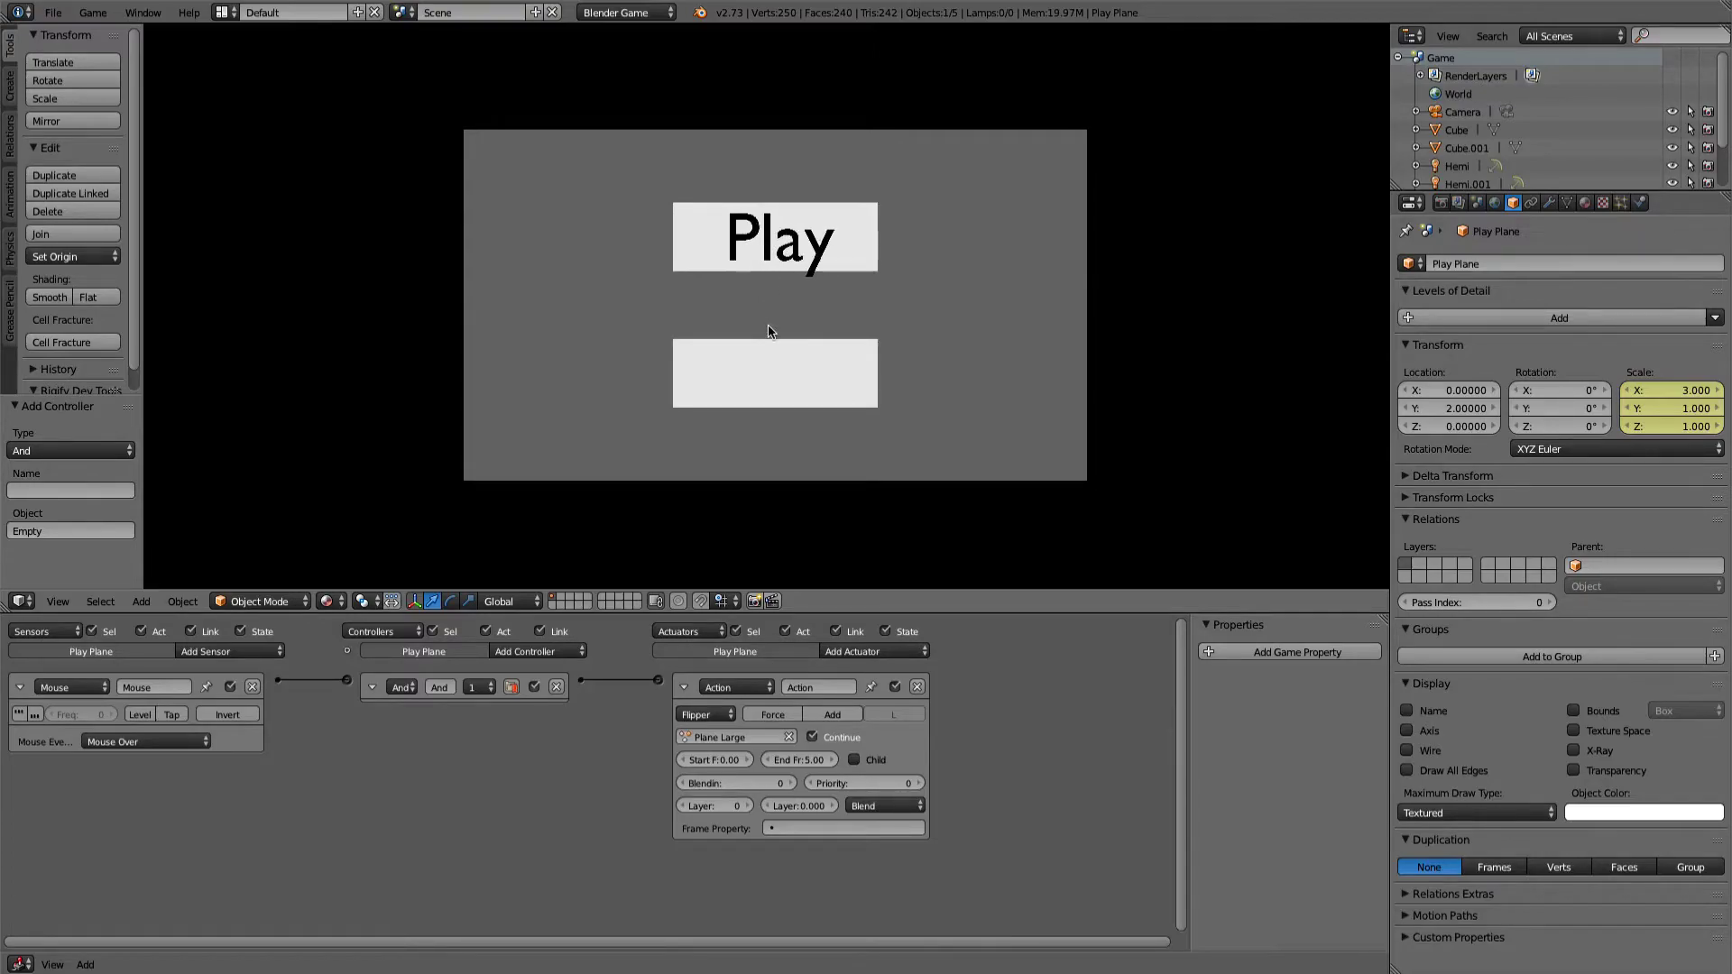
{"action": "key", "text": "Escape"}
Add a new text object at the Play text's origin and move it down 4 units along Y onto the lower plane
{"action": "right_click", "coordinate": [805, 403]}
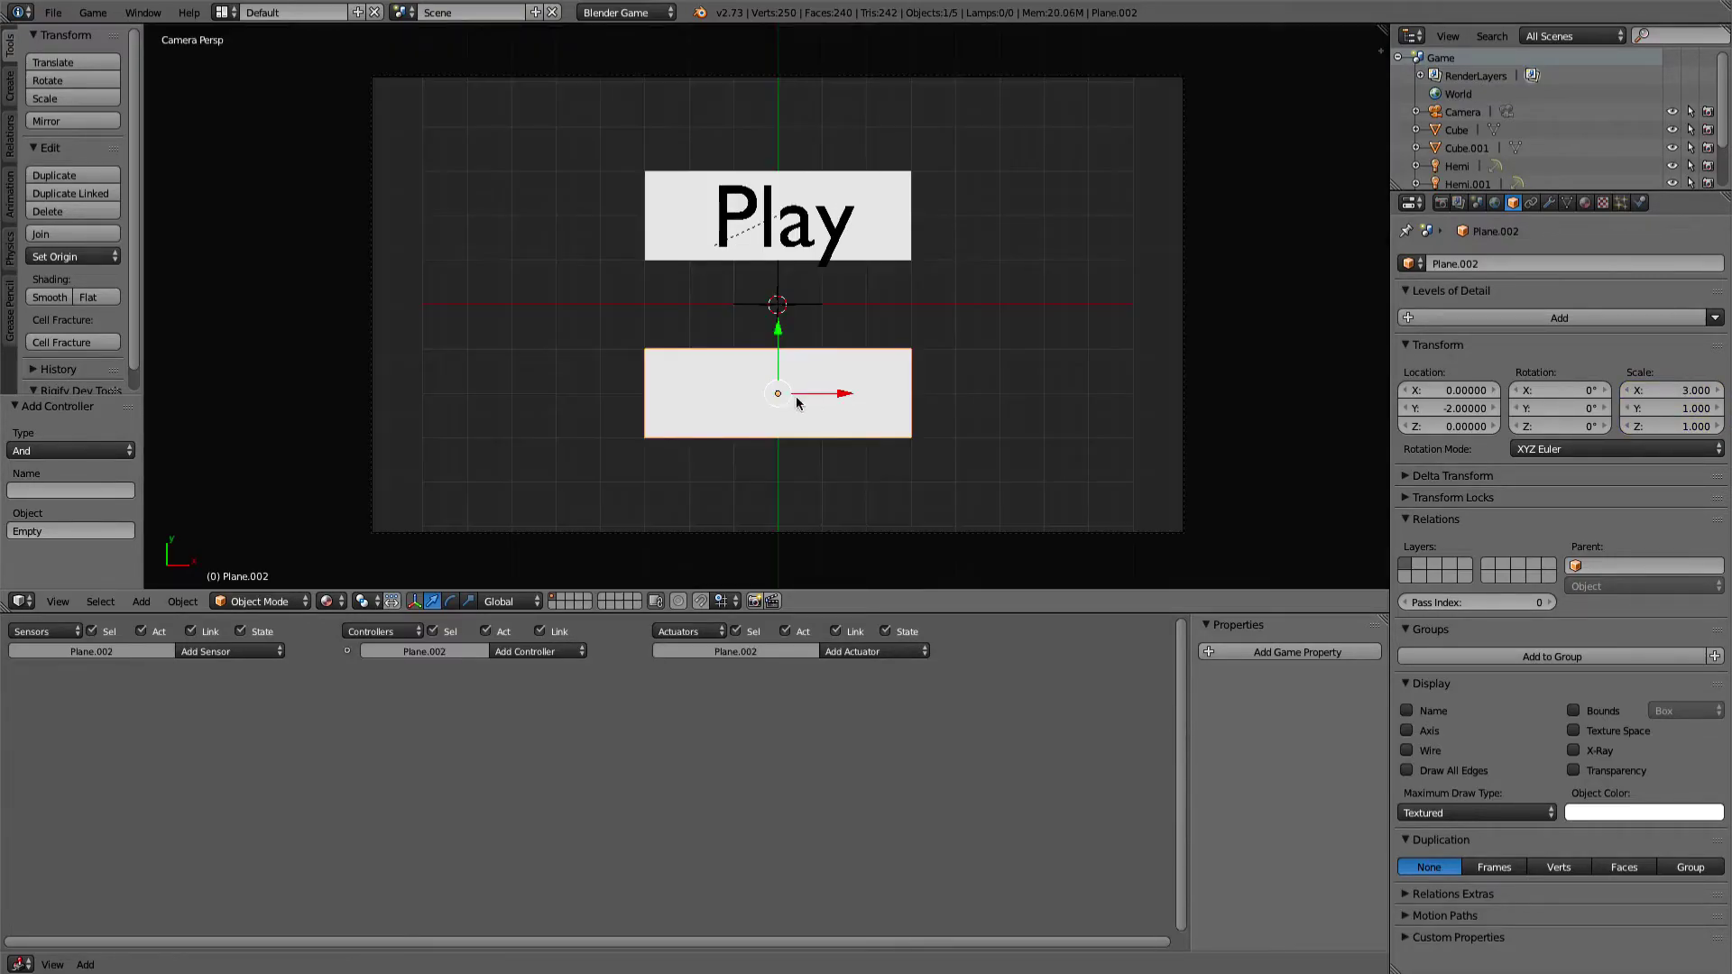
{"action": "right_click", "coordinate": [777, 233]}
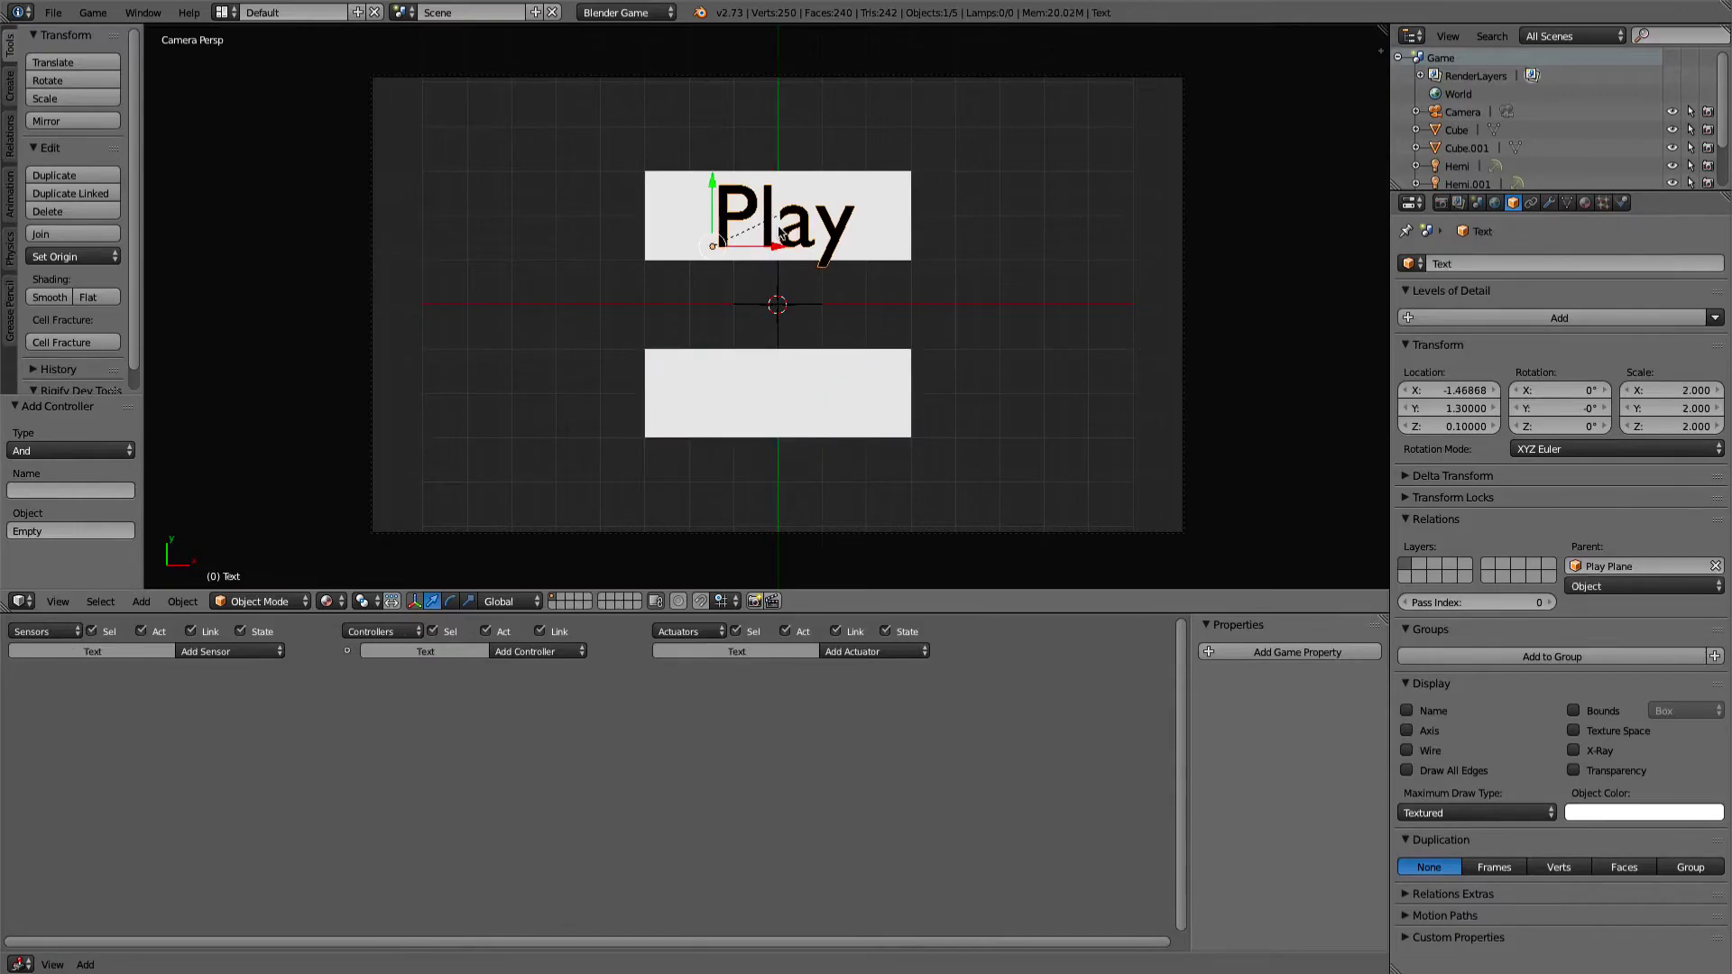
{"action": "key", "text": "shift+s"}
{"action": "left_click", "coordinate": [774, 211]}
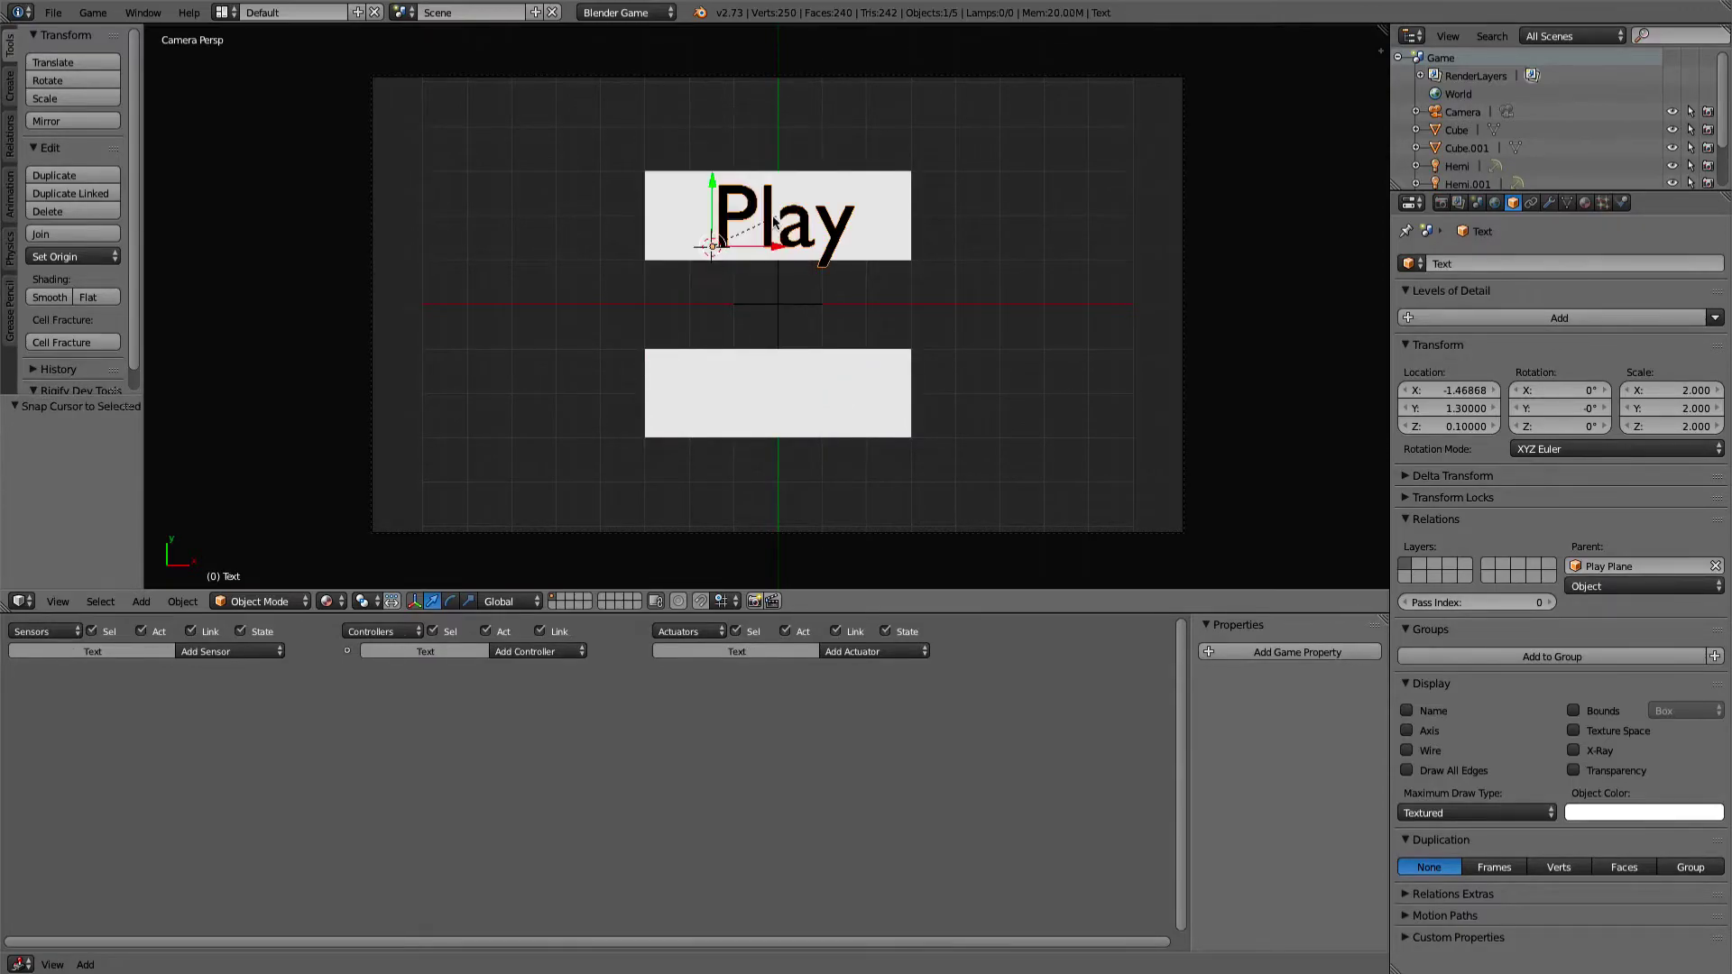
{"action": "key", "text": "shift+a"}
{"action": "mouse_move", "coordinate": [777, 221]}
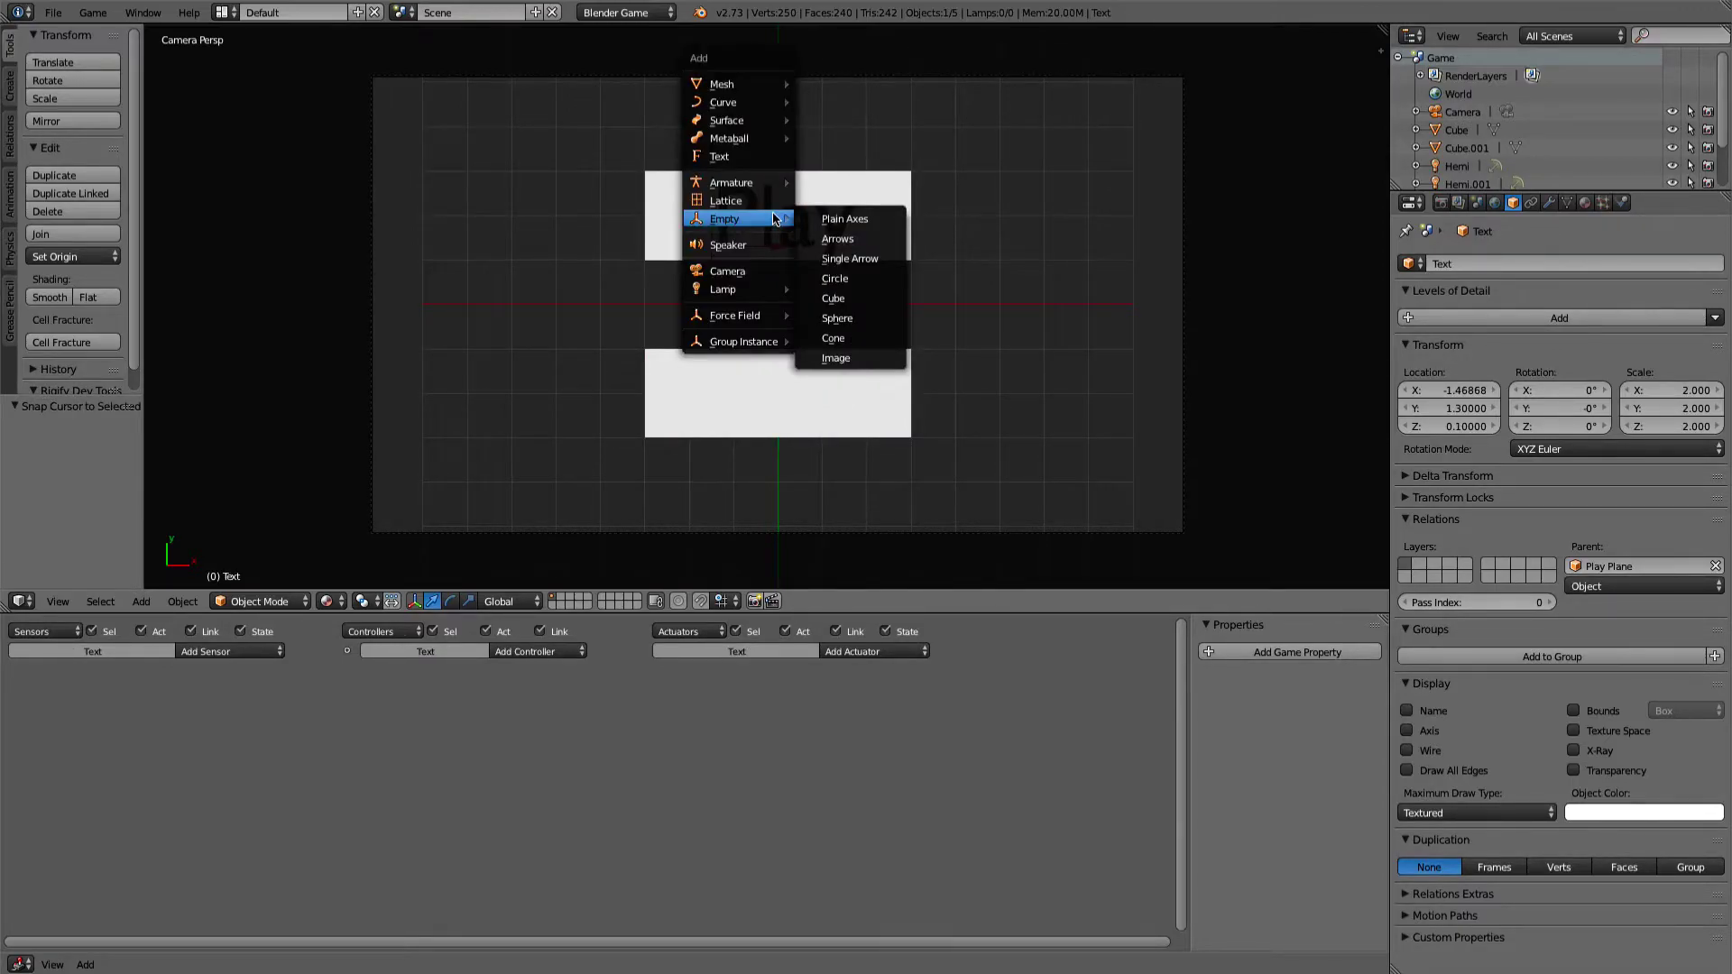
{"action": "left_click", "coordinate": [749, 156]}
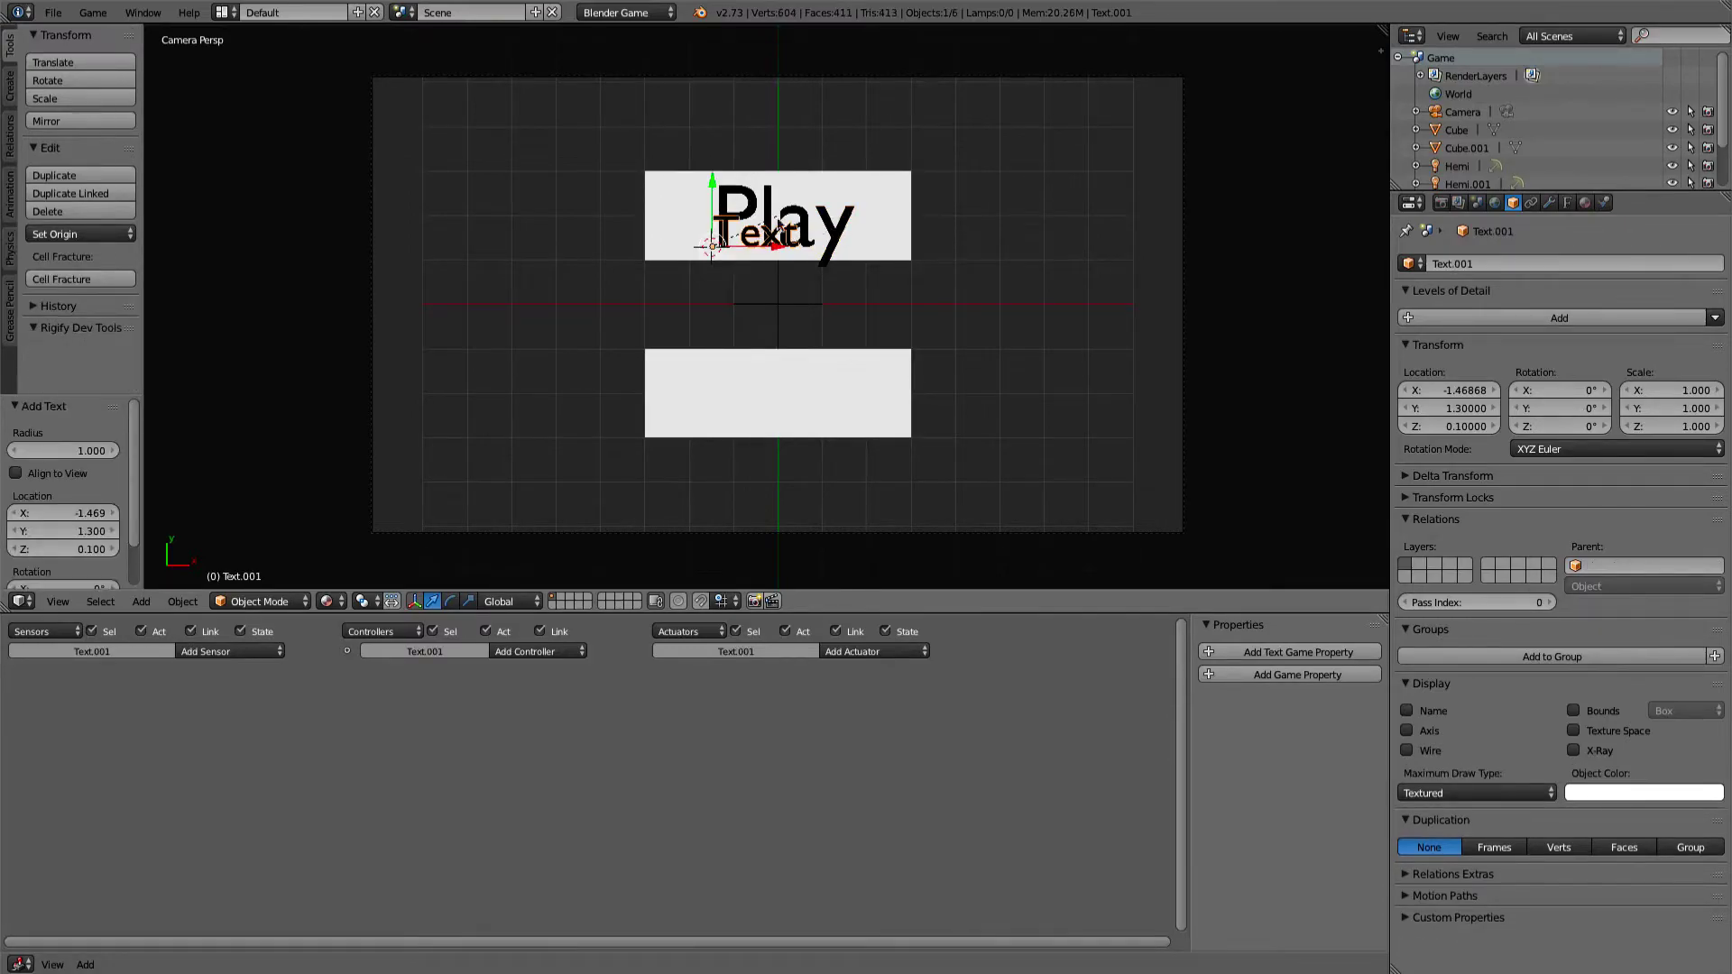
{"action": "left_click_drag", "start_coordinate": [713, 185], "coordinate": [731, 347], "text": "ctrl"}
Replace the new text object's default text with "Quit"
{"action": "key", "text": "Tab"}
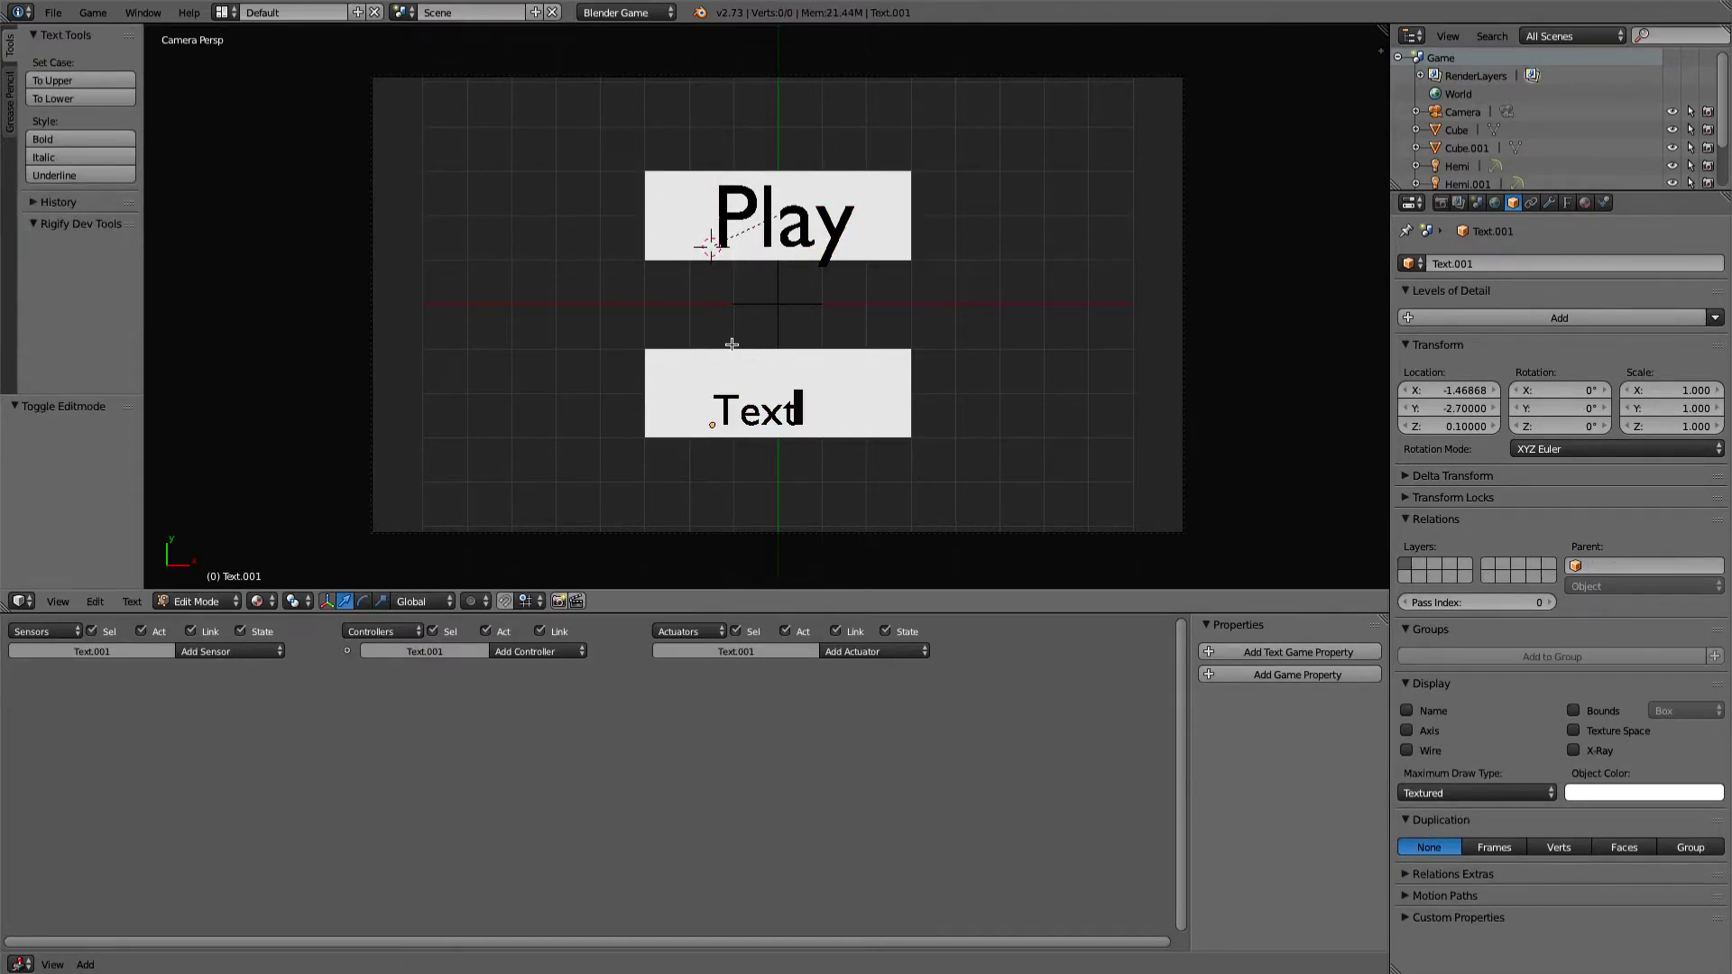
{"action": "key", "text": "BackSpace"}
{"action": "key", "text": "BackSpace"}
{"action": "key", "text": "BackSpace"}
{"action": "key", "text": "BackSpace"}
{"action": "type", "text": "Q"}
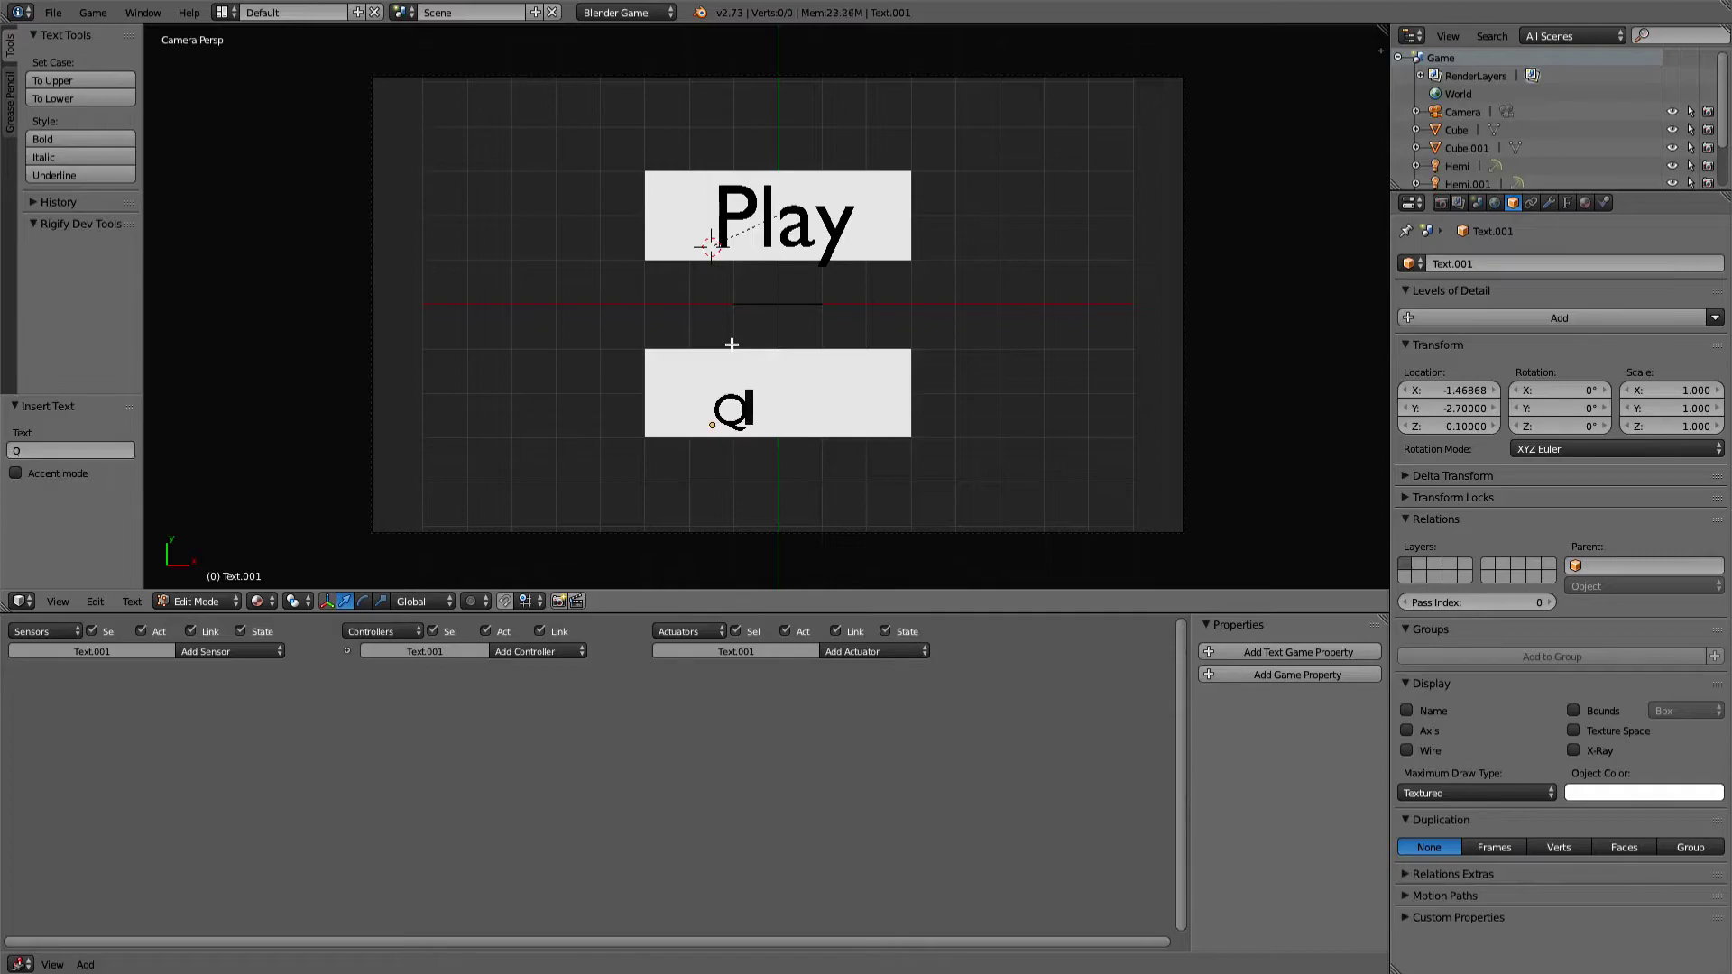
{"action": "type", "text": "uit"}
{"action": "key", "text": "Return"}
{"action": "key", "text": "BackSpace"}
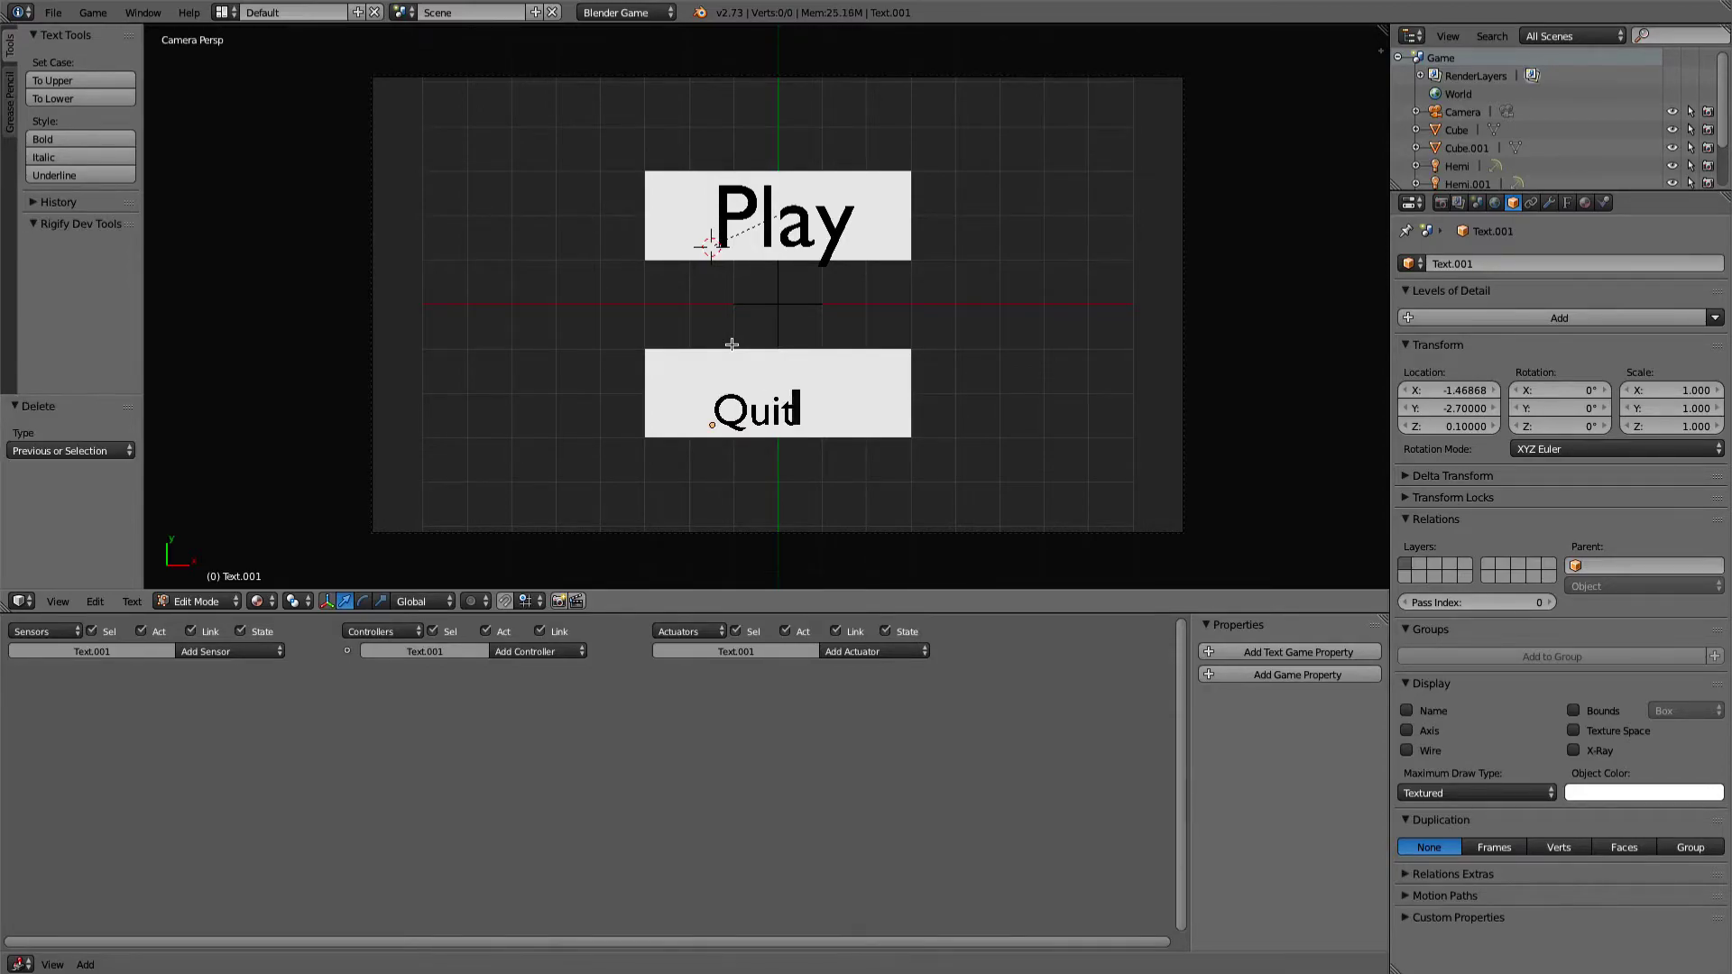
{"action": "key", "text": "Tab"}
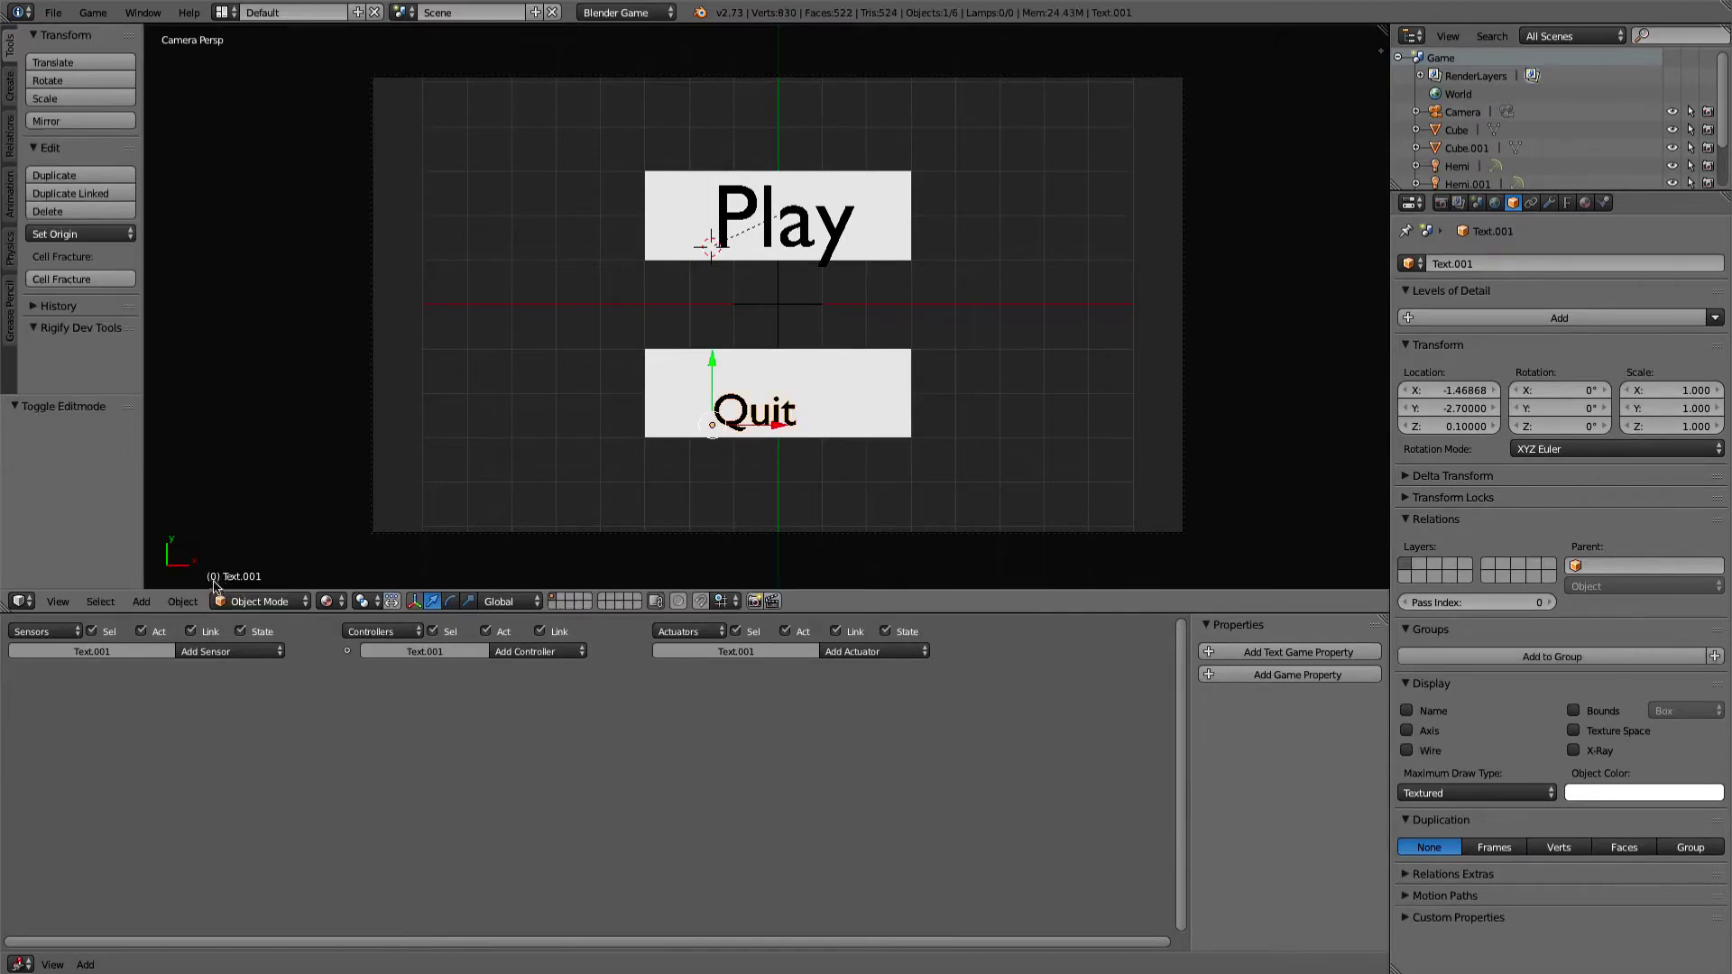
Enlarge the Quit text to roughly match the Play text and centre it on the lower plane along Y and X
{"action": "key", "text": "s"}
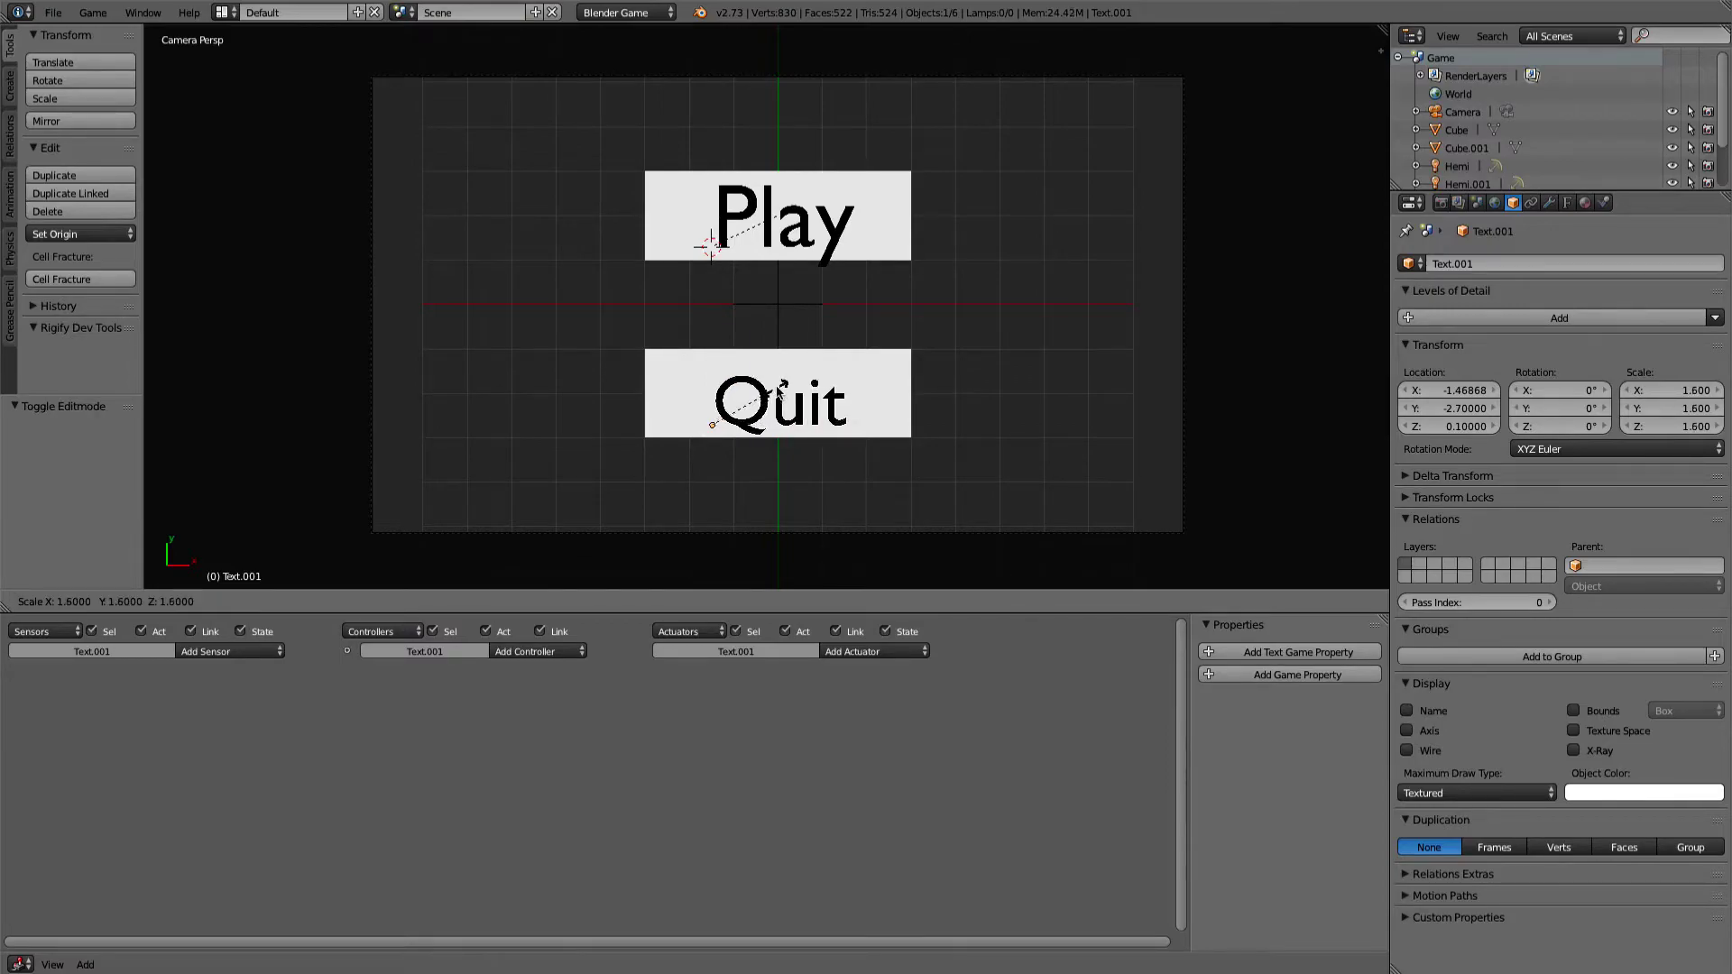
{"action": "left_click", "coordinate": [785, 383]}
{"action": "key", "text": "g"}
{"action": "key", "text": "y"}
{"action": "left_click", "coordinate": [774, 408]}
{"action": "key", "text": "g"}
{"action": "key", "text": "x"}
{"action": "left_click", "coordinate": [762, 416]}
Convert the Quit text to a mesh and parent it to the lower plane with Keep Transform, leaving only the plane selected
{"action": "key", "text": "alt+c"}
{"action": "left_click", "coordinate": [763, 416]}
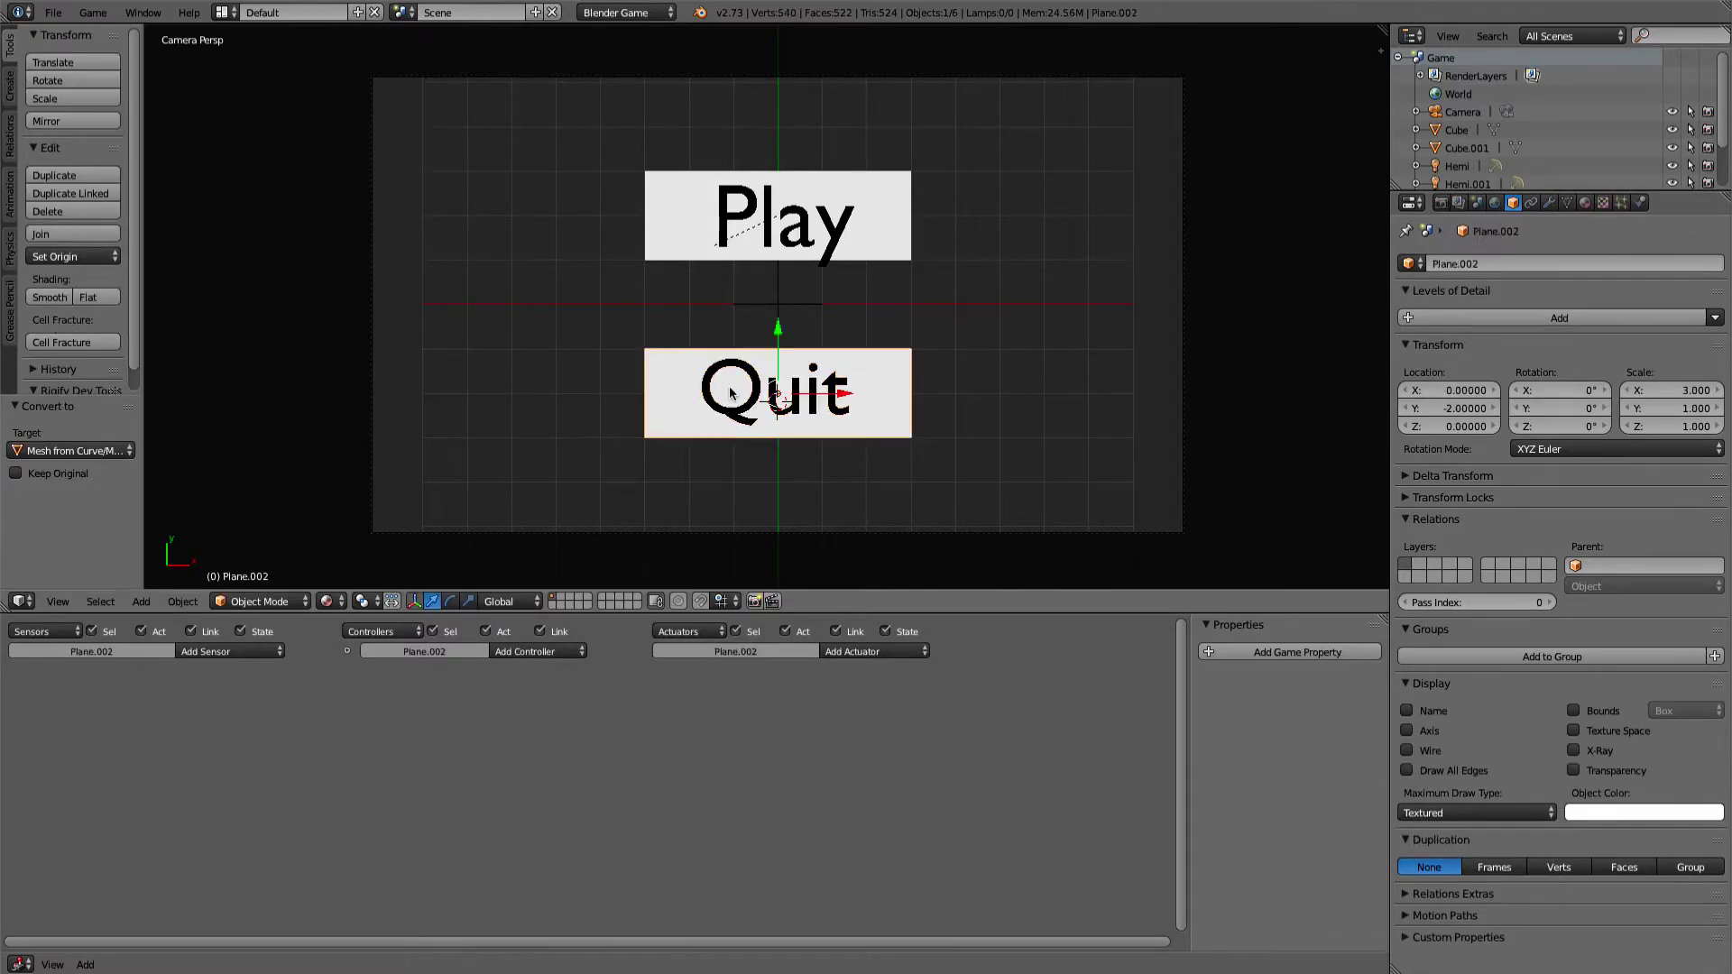
{"action": "right_click", "coordinate": [689, 359], "text": "shift"}
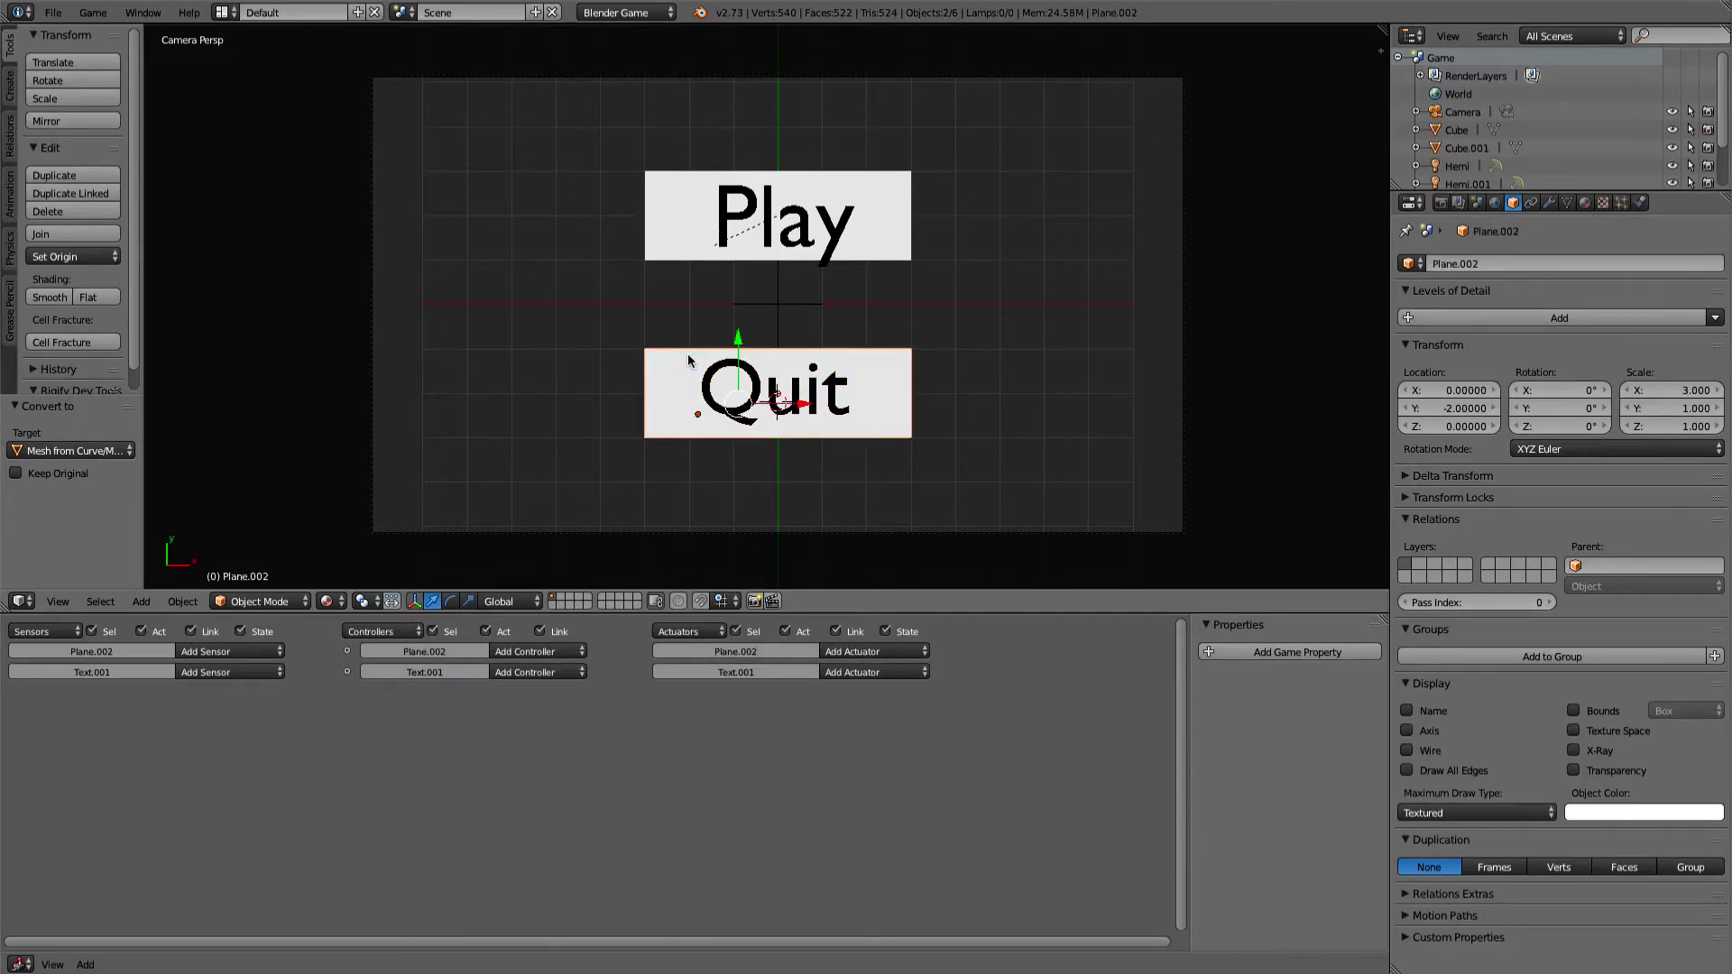
{"action": "key", "text": "ctrl+p"}
{"action": "left_click", "coordinate": [687, 354]}
{"action": "key", "text": "ctrl+p"}
{"action": "left_click", "coordinate": [355, 293]}
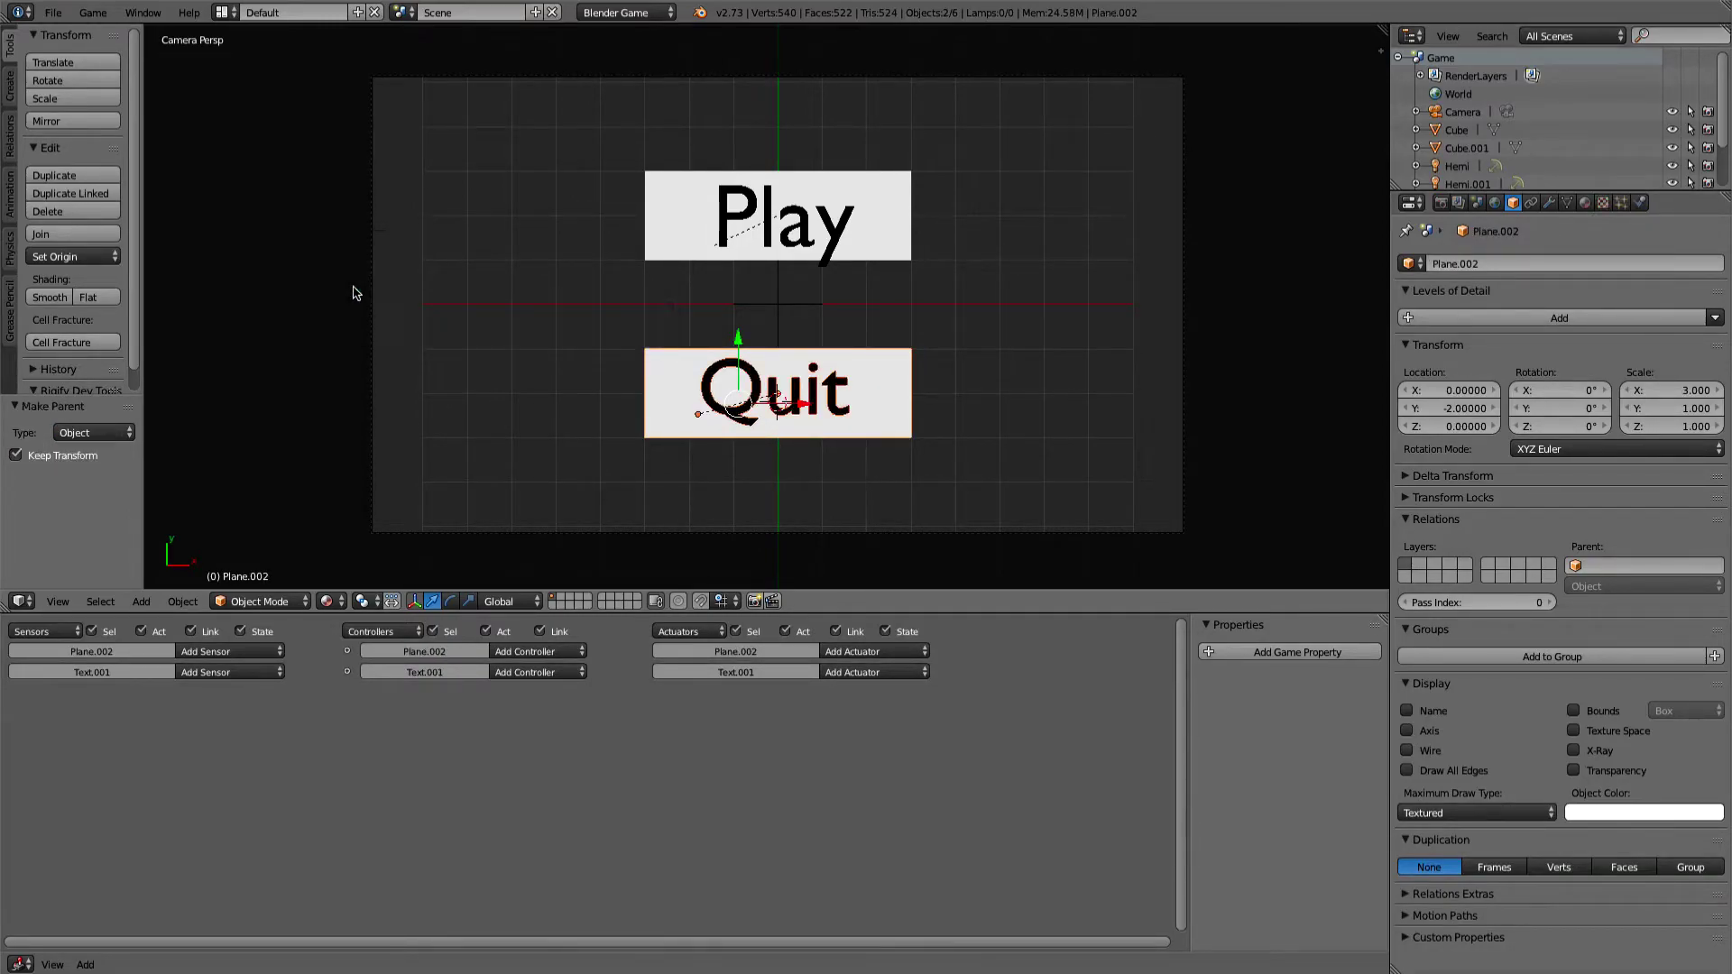
{"action": "right_click", "coordinate": [673, 414]}
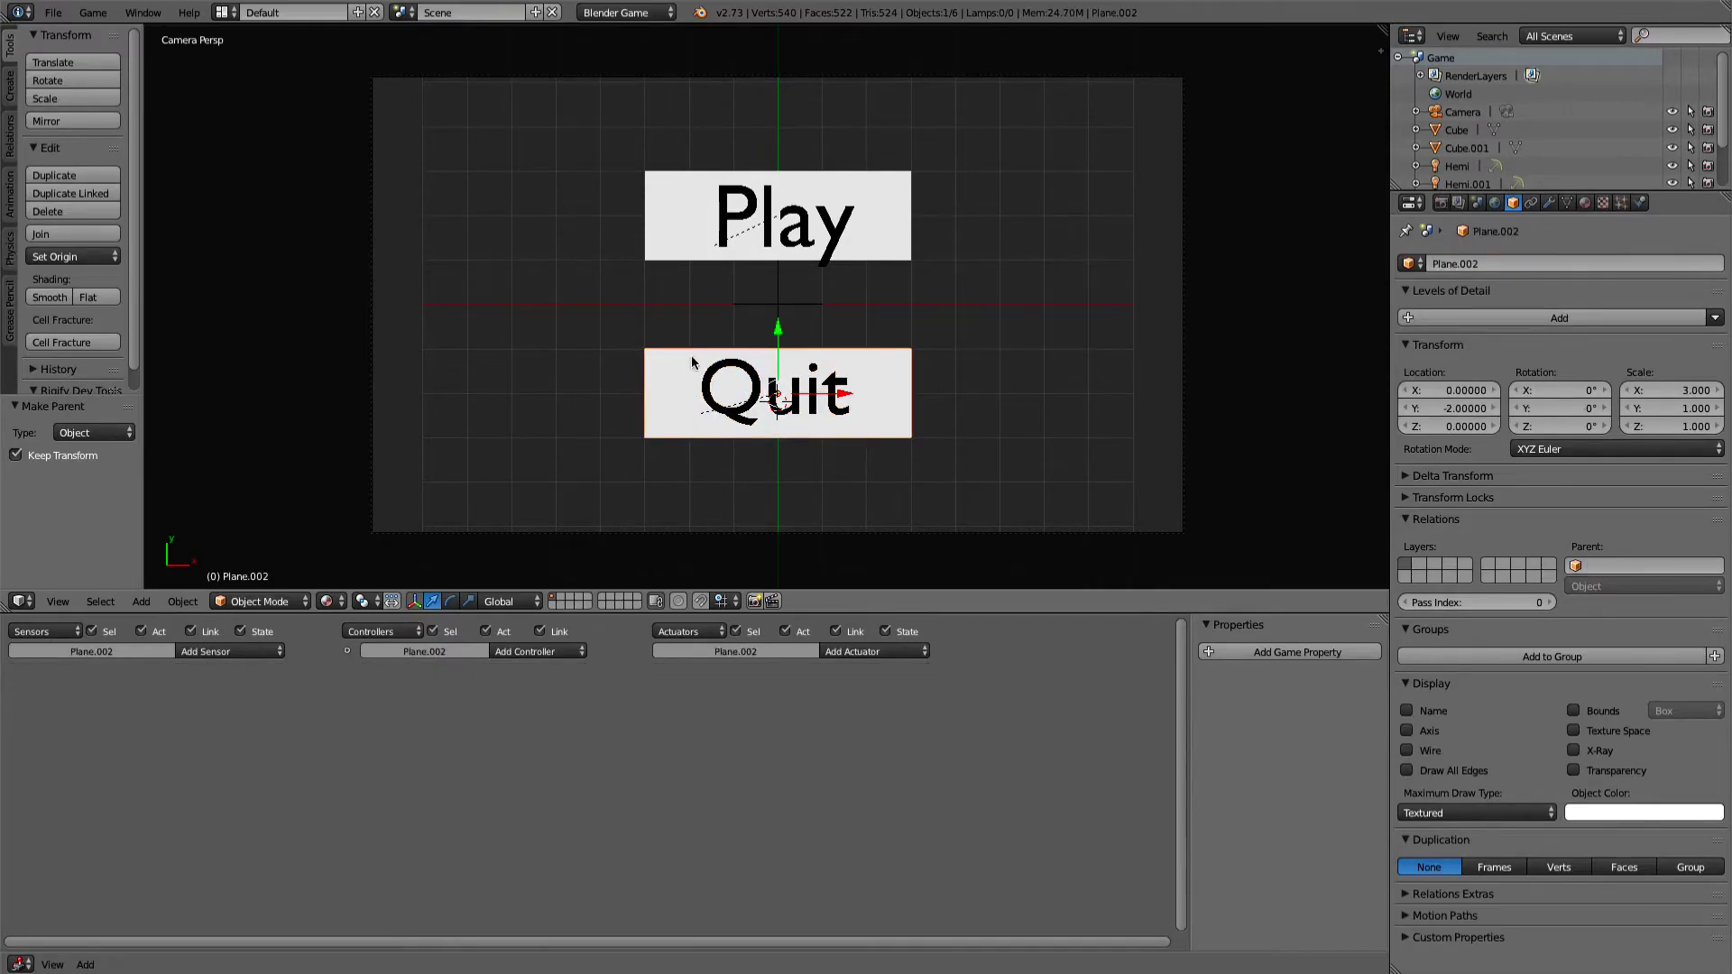
{"action": "left_click", "coordinate": [230, 651]}
{"action": "left_click", "coordinate": [239, 692]}
{"action": "left_click", "coordinate": [874, 651]}
{"action": "left_click", "coordinate": [253, 688]}
Add a Mouse sensor and an Action actuator to the Quit plane, using the Plane Large action with end frame 5
{"action": "left_click", "coordinate": [230, 652]}
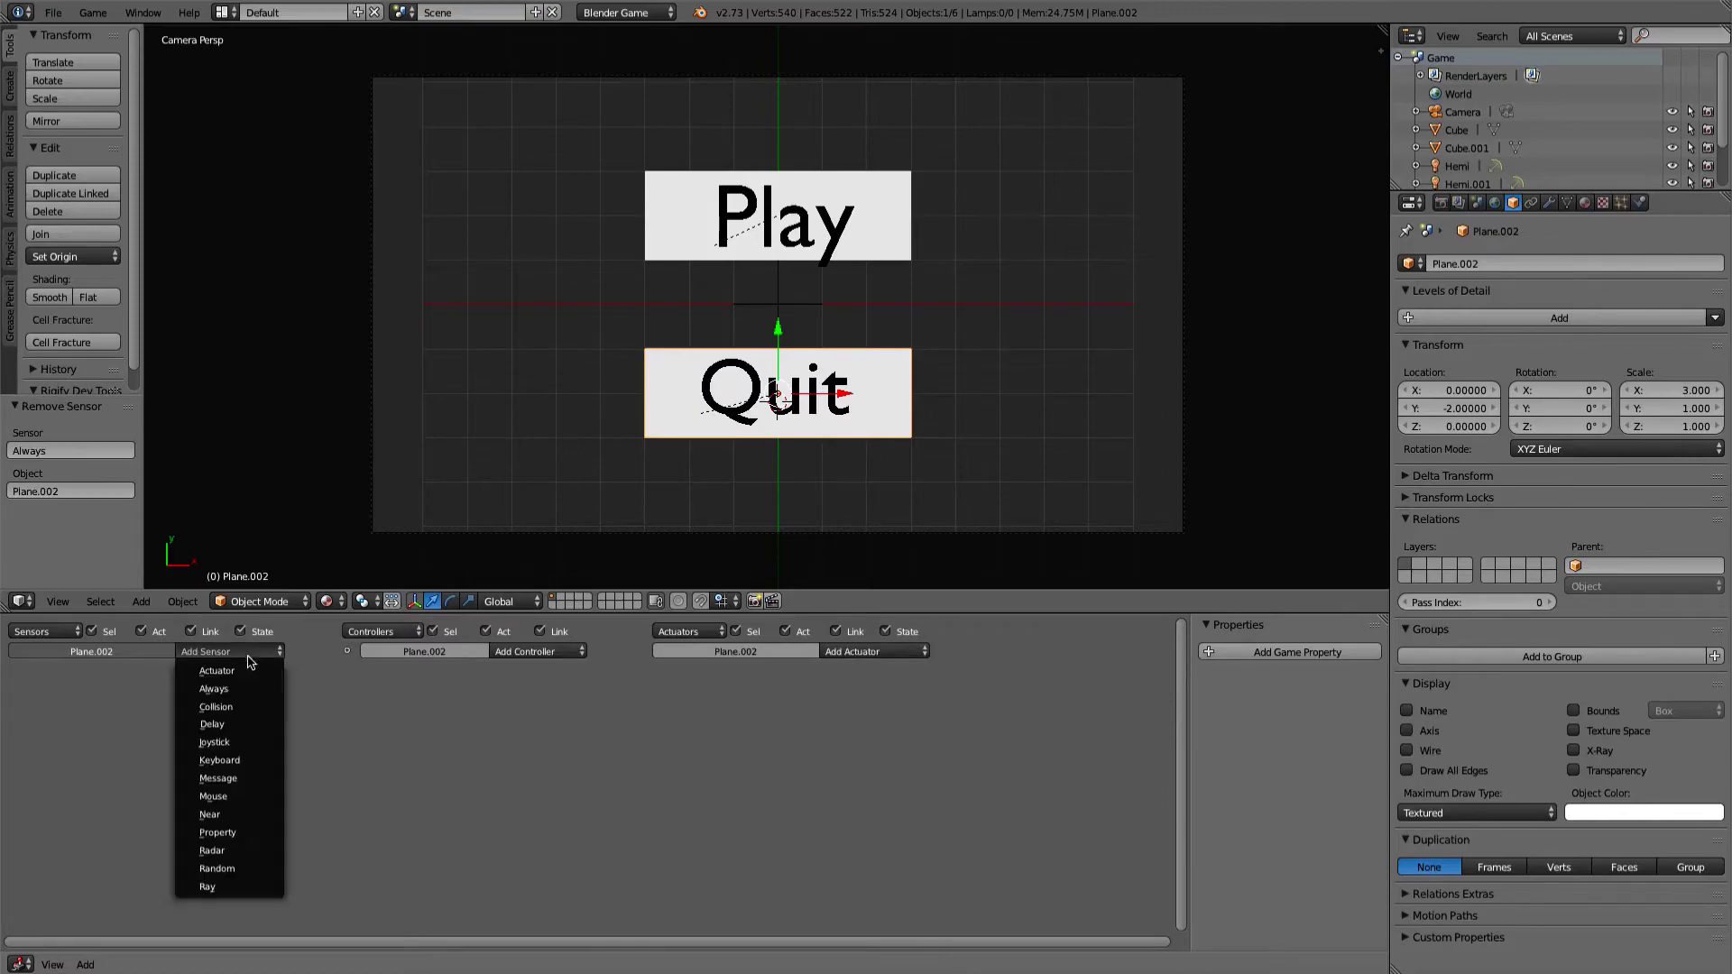
{"action": "left_click", "coordinate": [239, 799]}
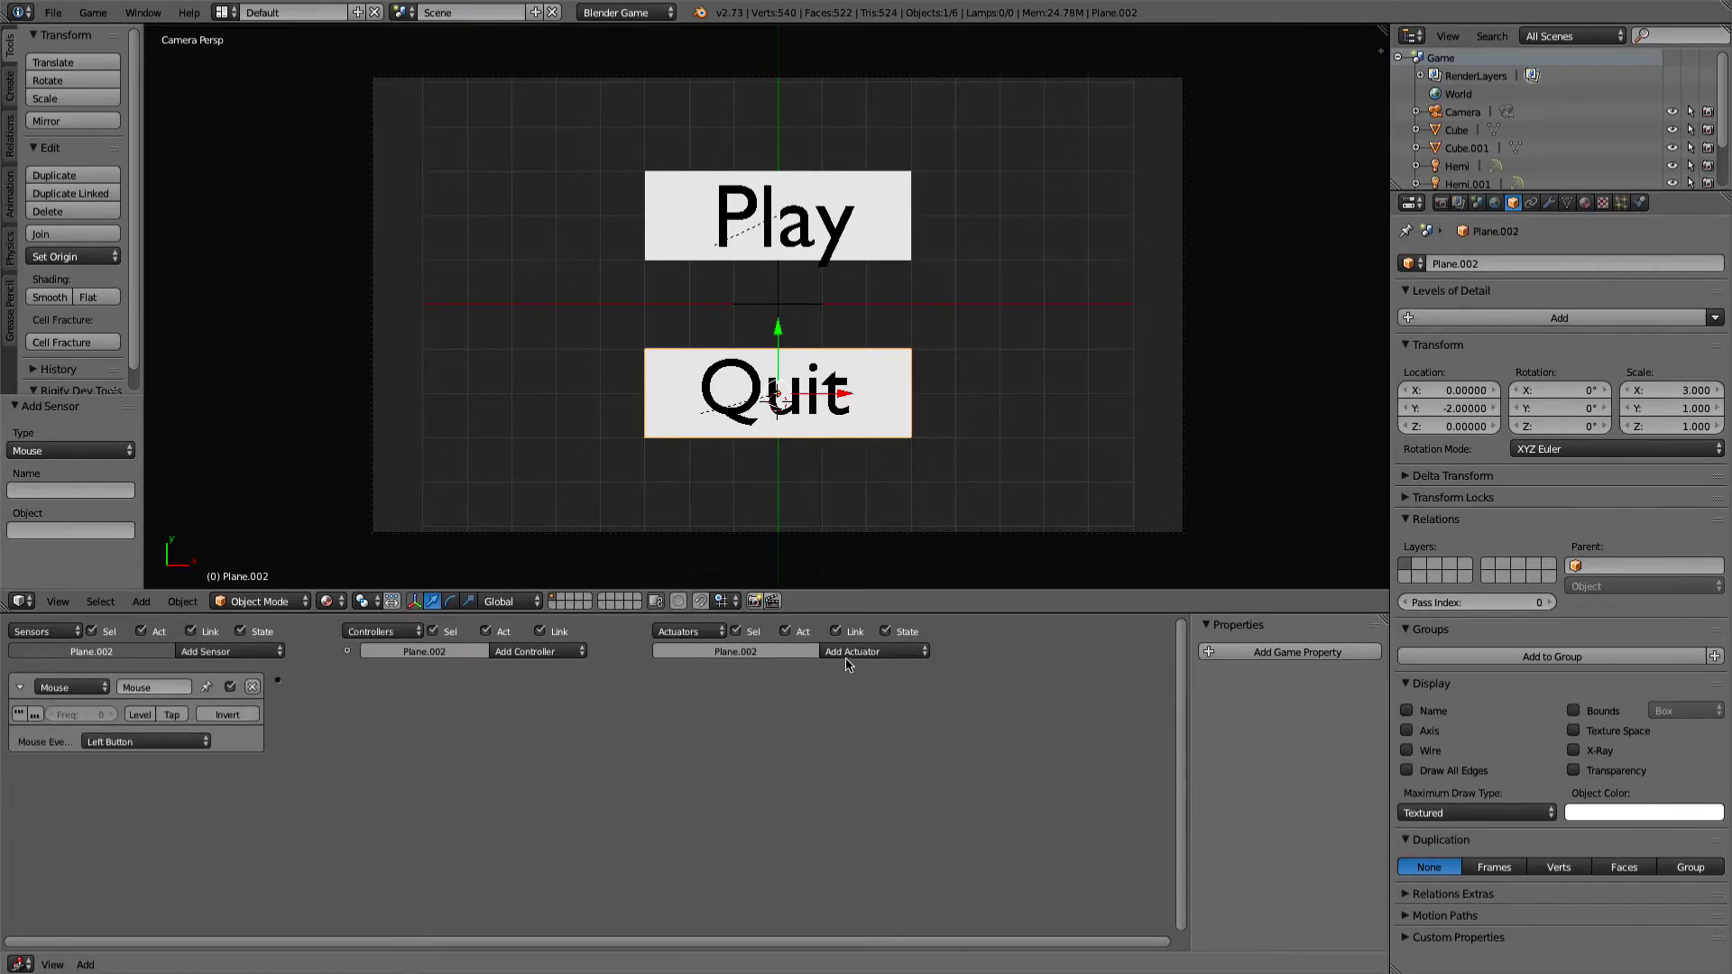
{"action": "left_click", "coordinate": [847, 659]}
{"action": "left_click", "coordinate": [848, 670]}
{"action": "left_click", "coordinate": [722, 737]}
{"action": "left_click", "coordinate": [714, 761]}
{"action": "left_click", "coordinate": [795, 759]}
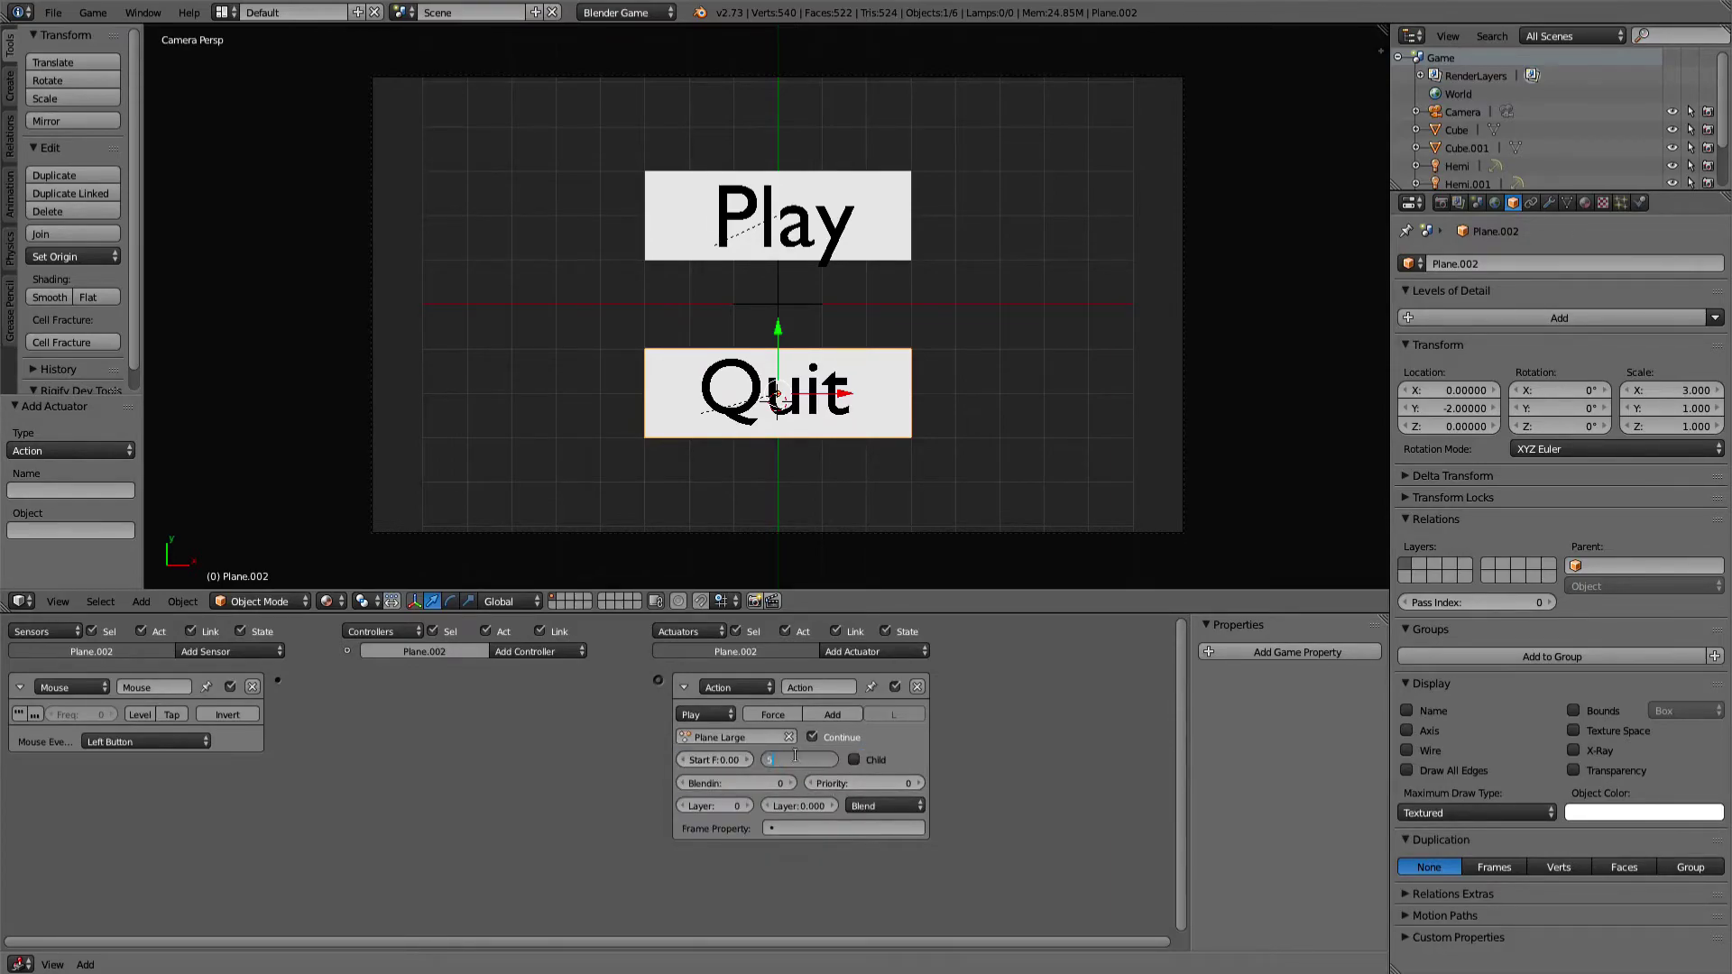
{"action": "key", "text": "Return"}
Set the Quit plane's Mouse sensor to Mouse Over, link it to the Action actuator and test-run the game
{"action": "left_click", "coordinate": [100, 742]}
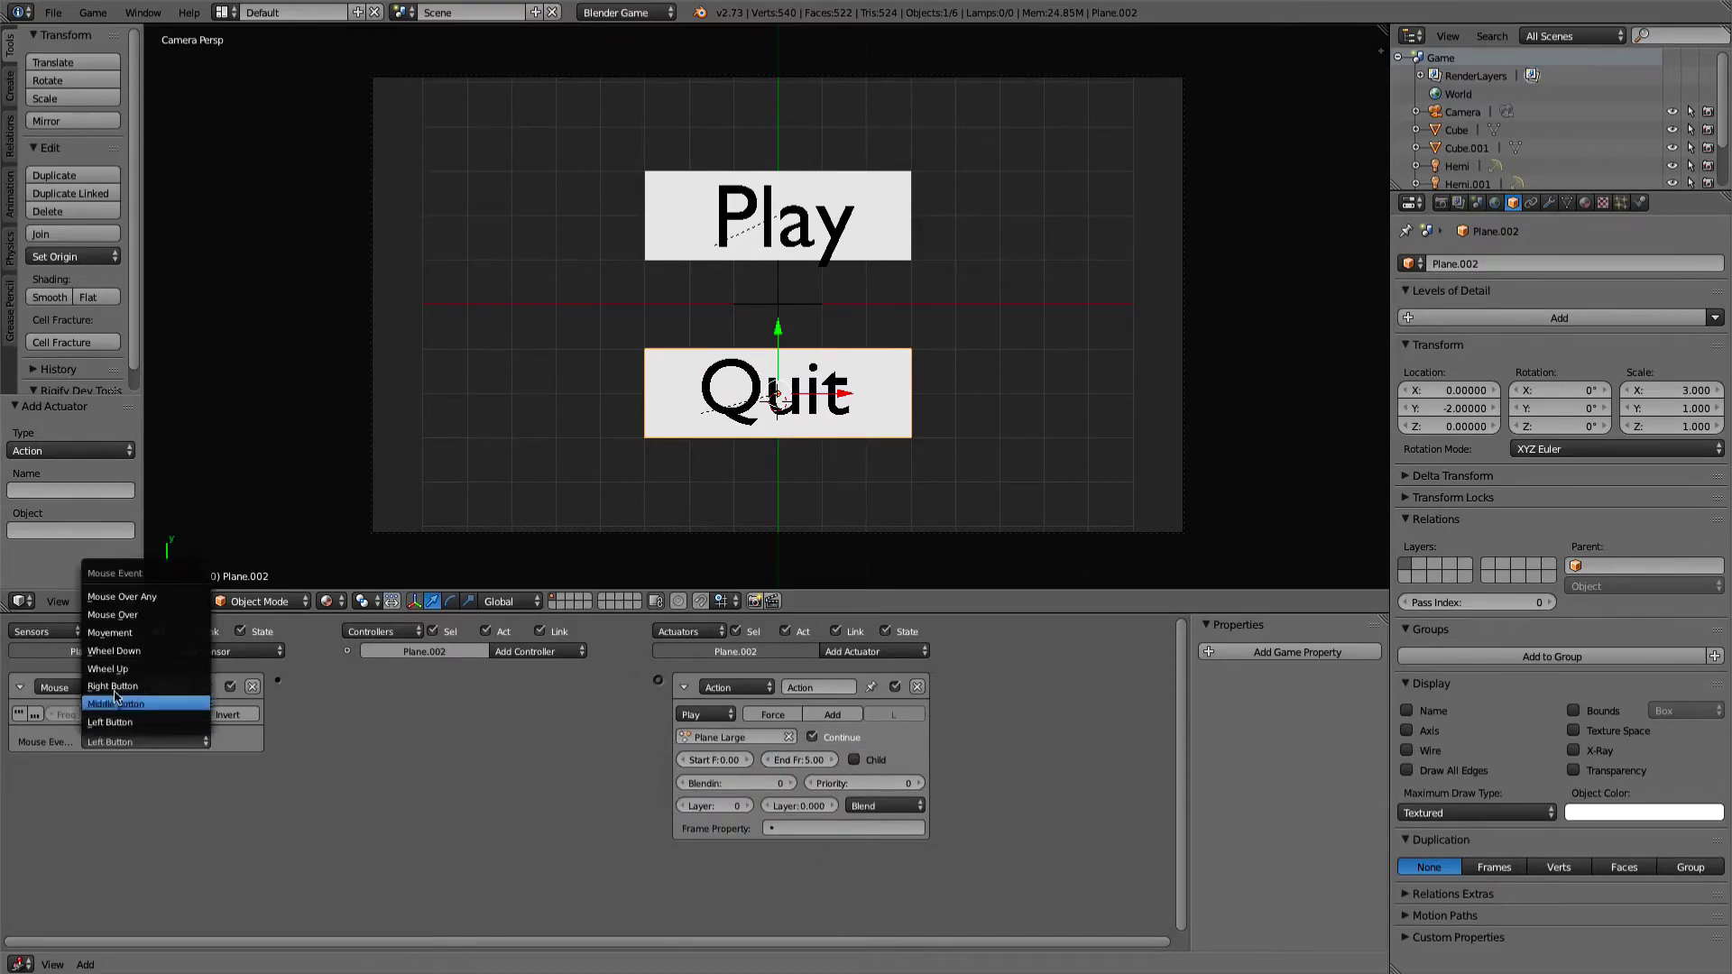
{"action": "left_click", "coordinate": [113, 615]}
{"action": "left_click_drag", "start_coordinate": [277, 681], "coordinate": [658, 686]}
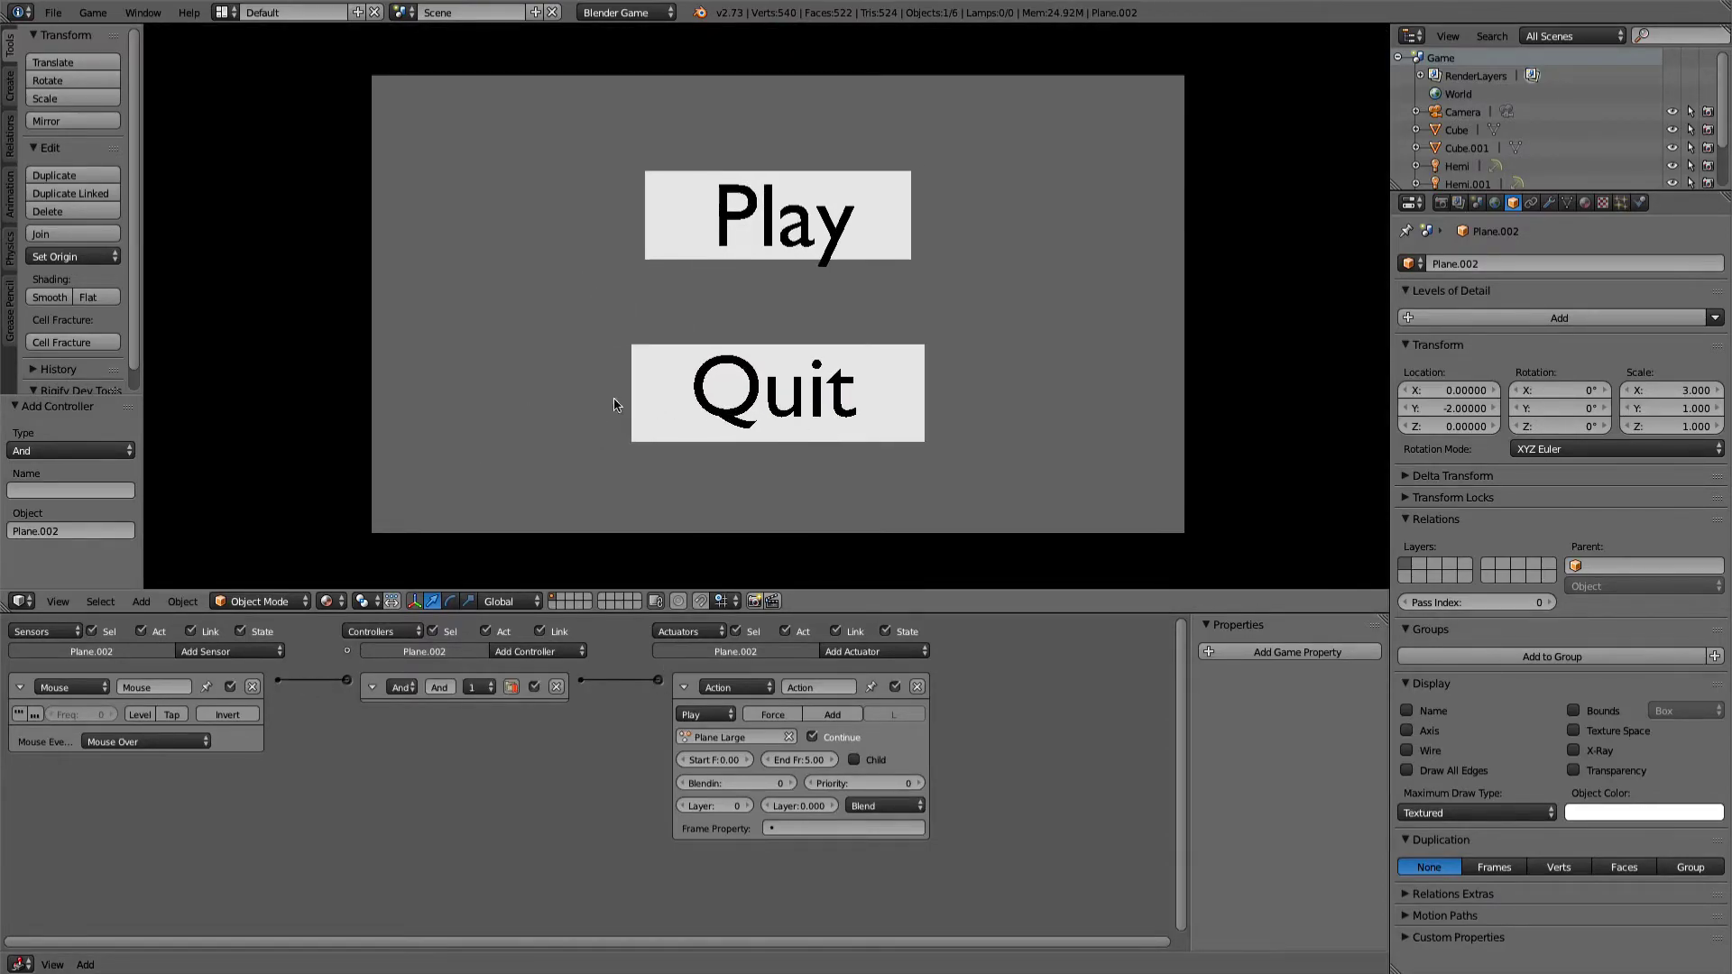
{"action": "key", "text": "Escape"}
Set the Quit plane's Action actuator to Flipper and test the mouse-over effect on the buttons in the game
{"action": "left_click", "coordinate": [705, 715]}
{"action": "left_click", "coordinate": [722, 657]}
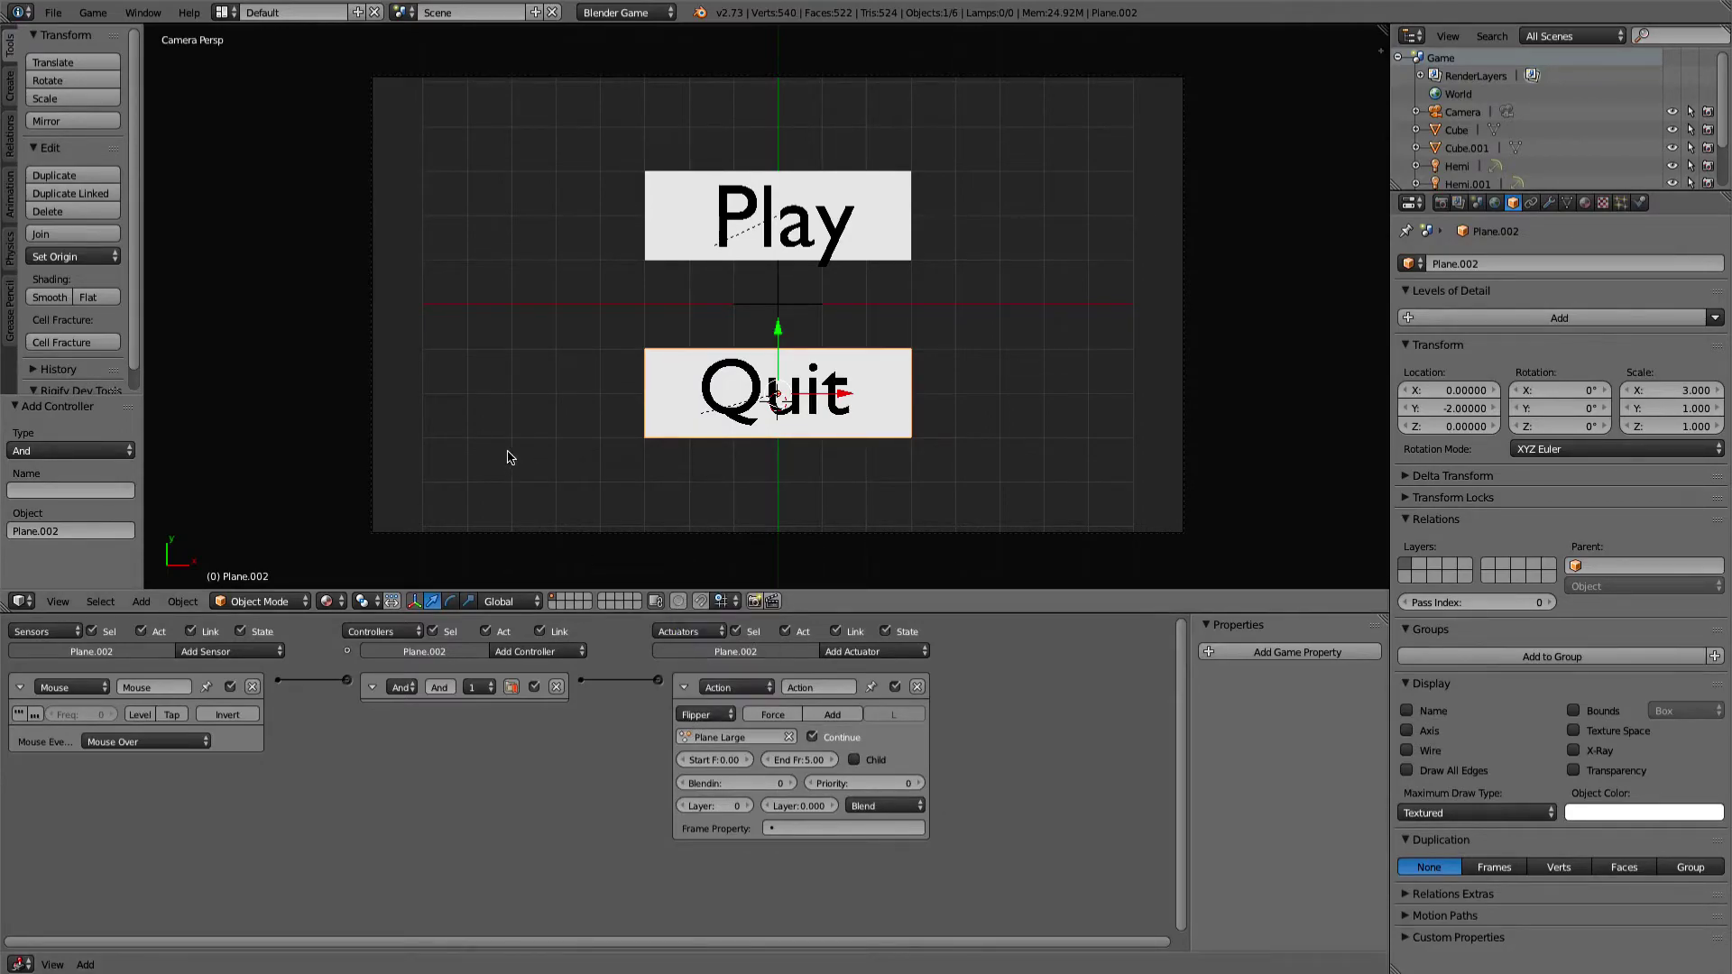
{"action": "key", "text": "p"}
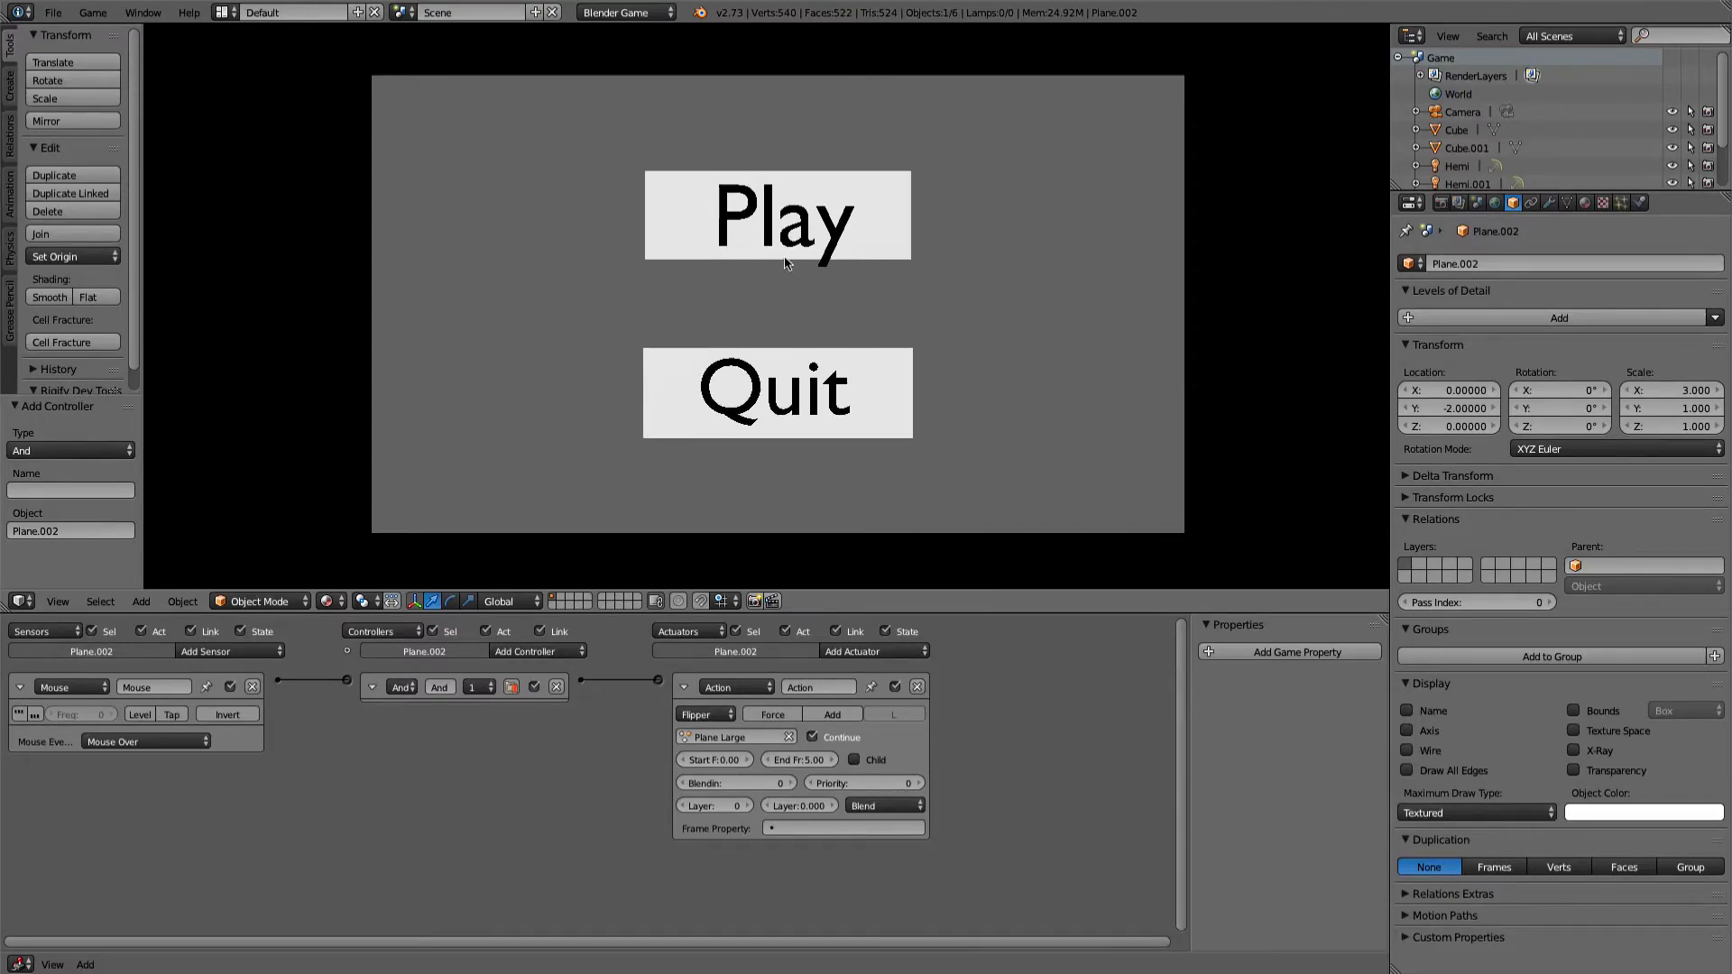
{"action": "key", "text": "Escape"}
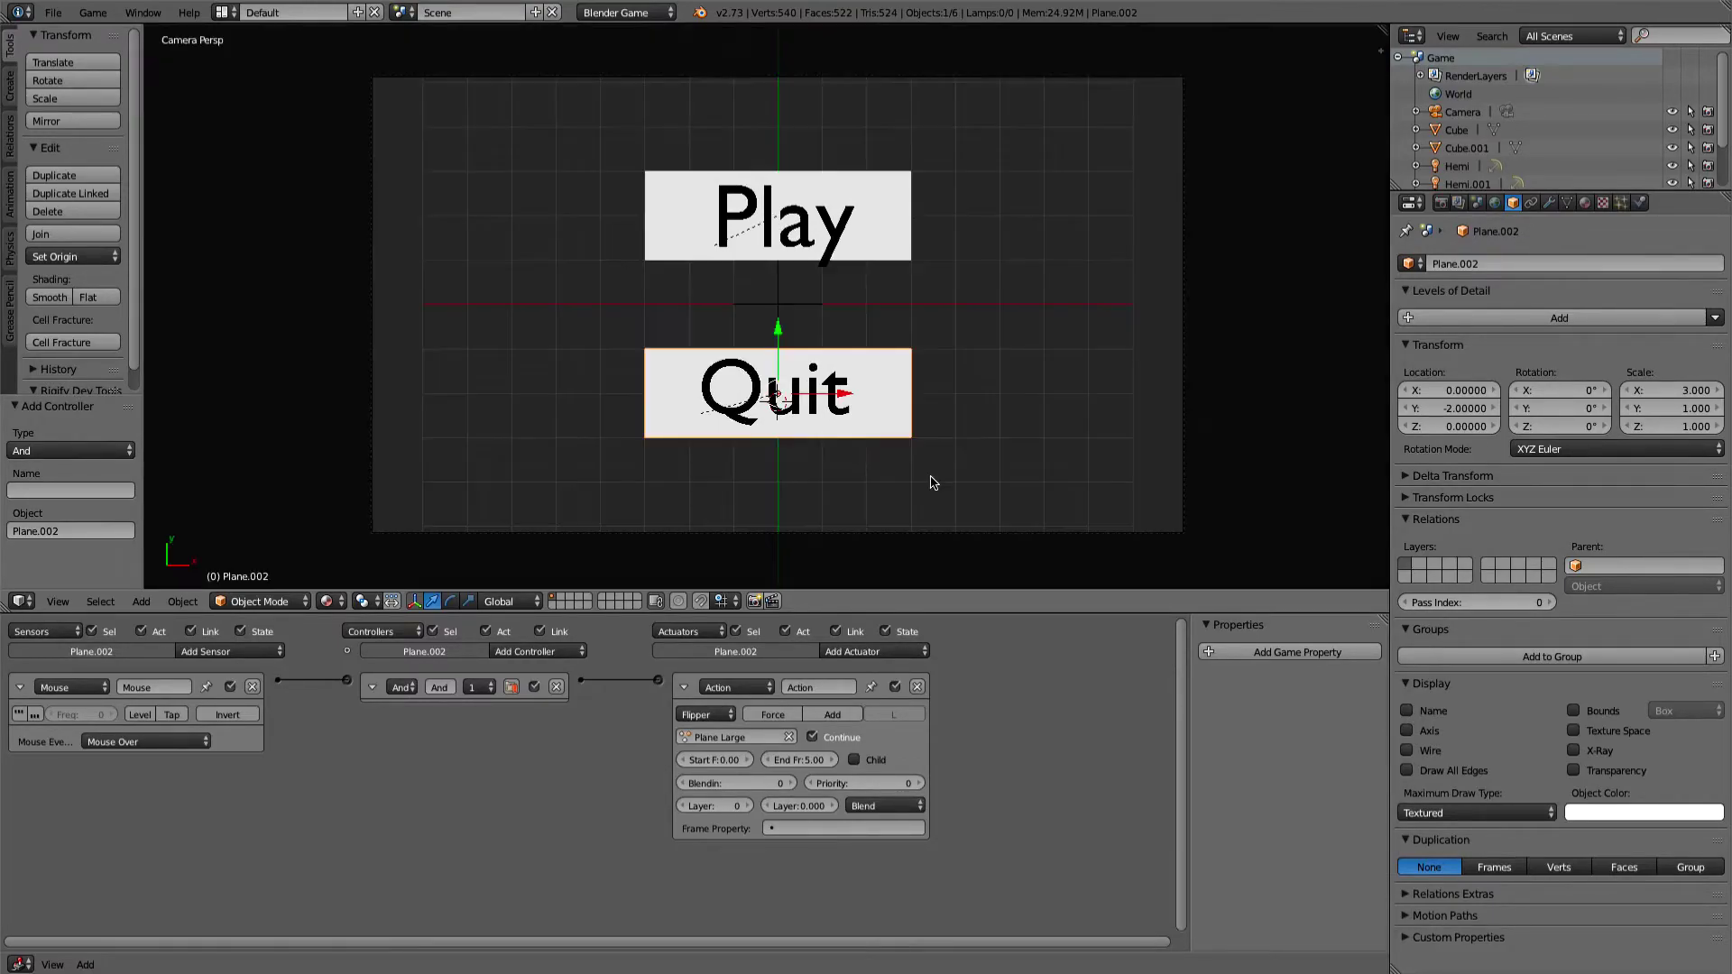
{"action": "key", "text": "p"}
{"action": "key", "text": "Escape"}
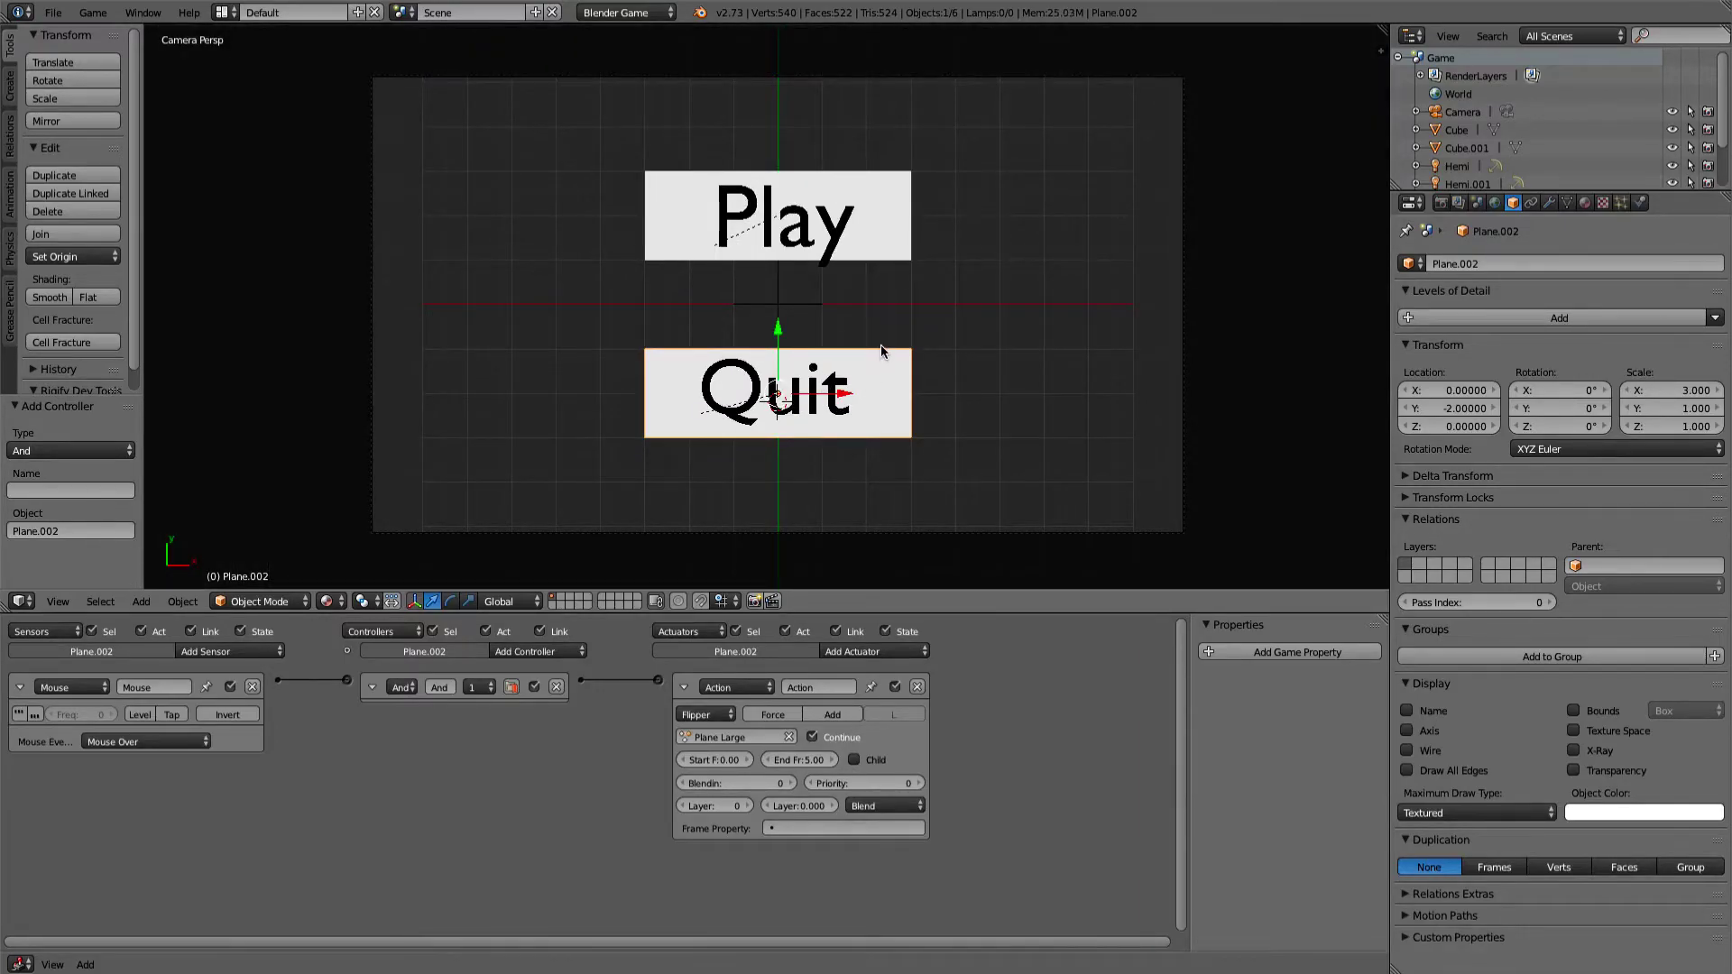
Add a second Mouse sensor for the left button and a second And controller to the Quit plane, linking both sensors to it
{"action": "left_click", "coordinate": [228, 651]}
{"action": "left_click", "coordinate": [221, 652]}
{"action": "left_click", "coordinate": [214, 796]}
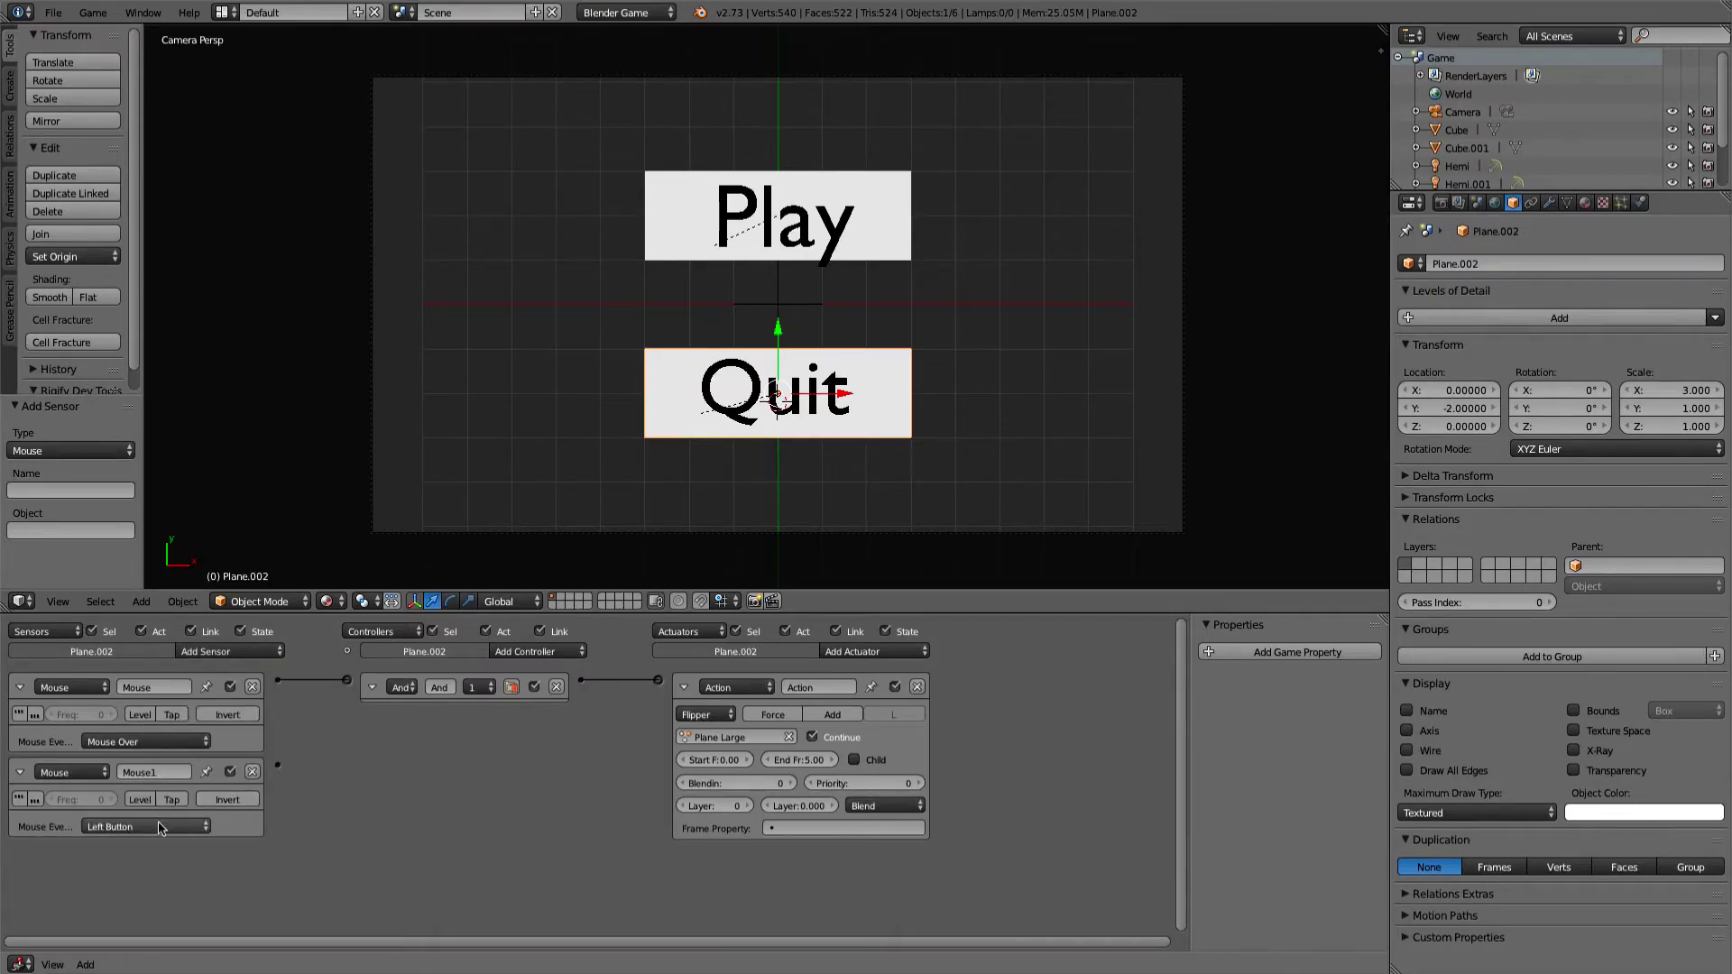
{"action": "left_click", "coordinate": [537, 651]}
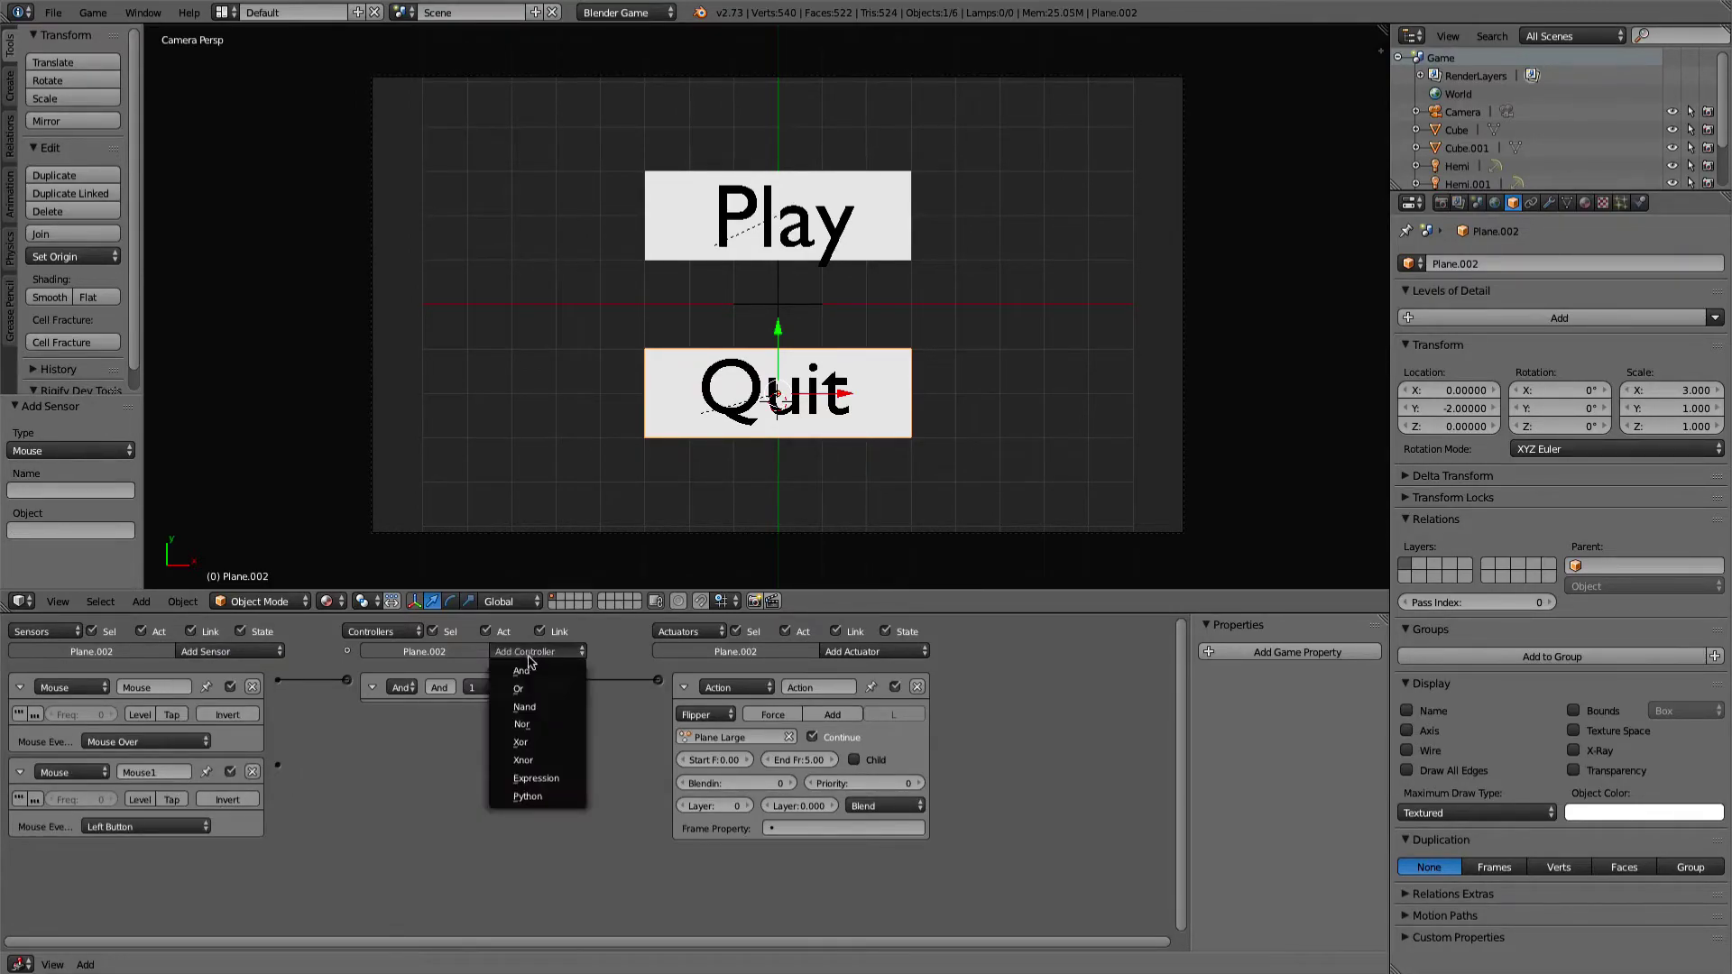
{"action": "left_click", "coordinate": [532, 666]}
{"action": "left_click_drag", "start_coordinate": [278, 680], "coordinate": [346, 716]}
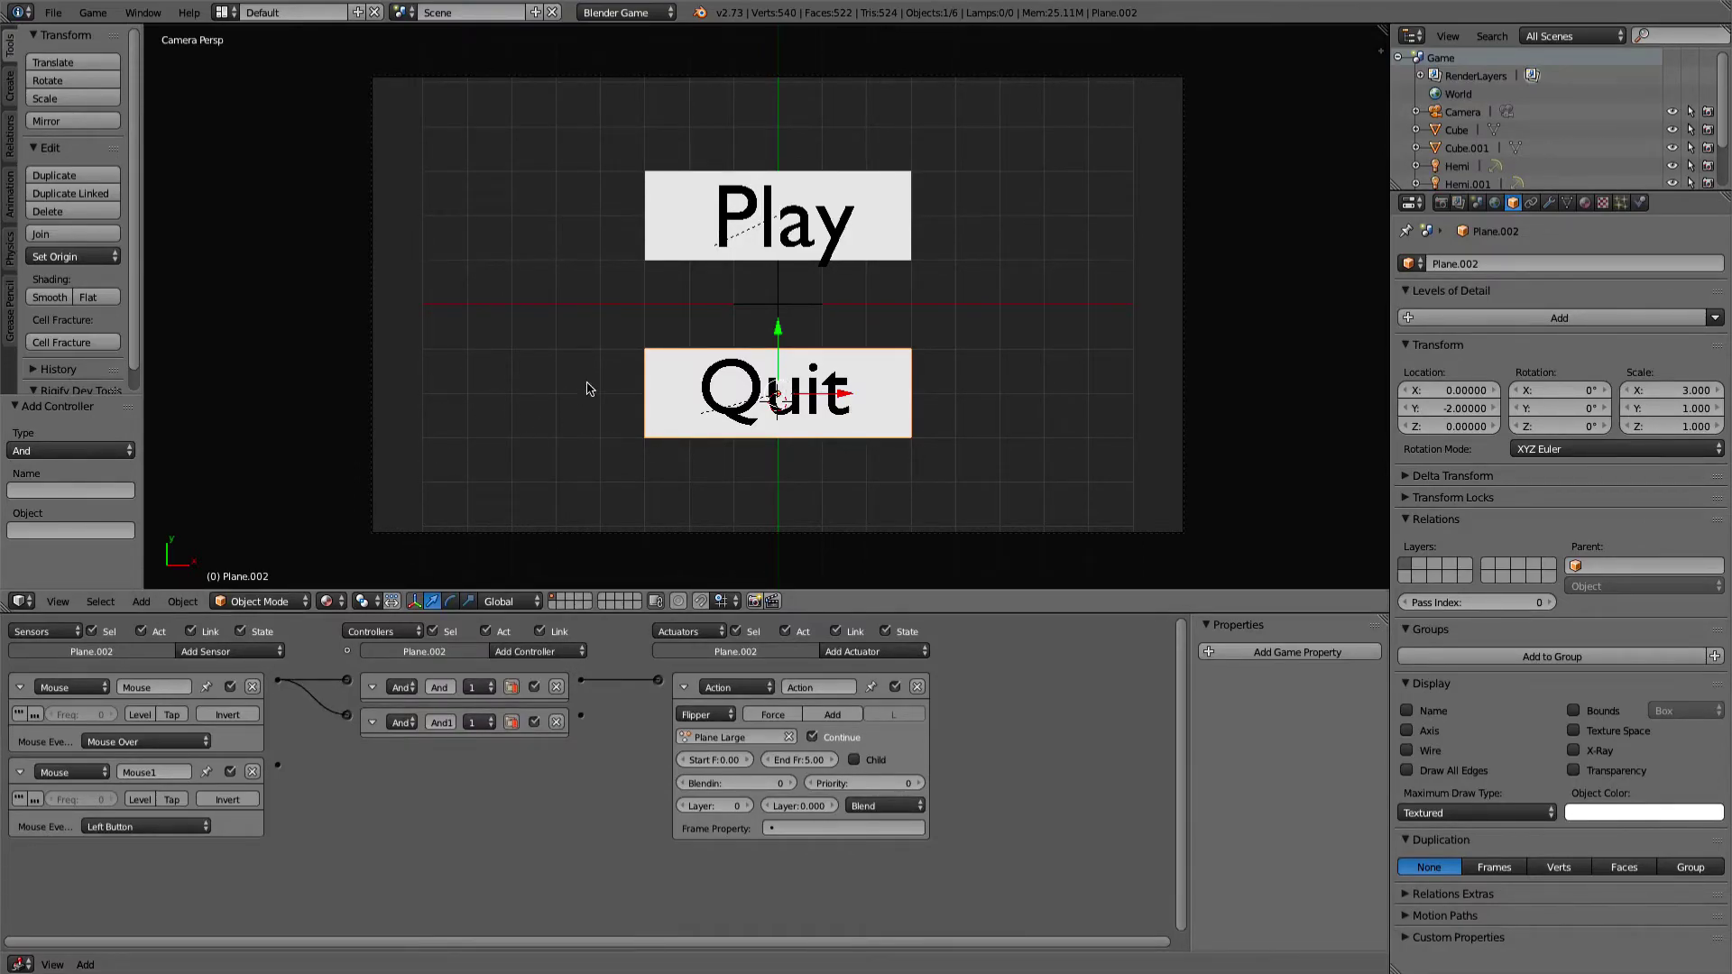
{"action": "left_click_drag", "start_coordinate": [278, 767], "coordinate": [347, 717]}
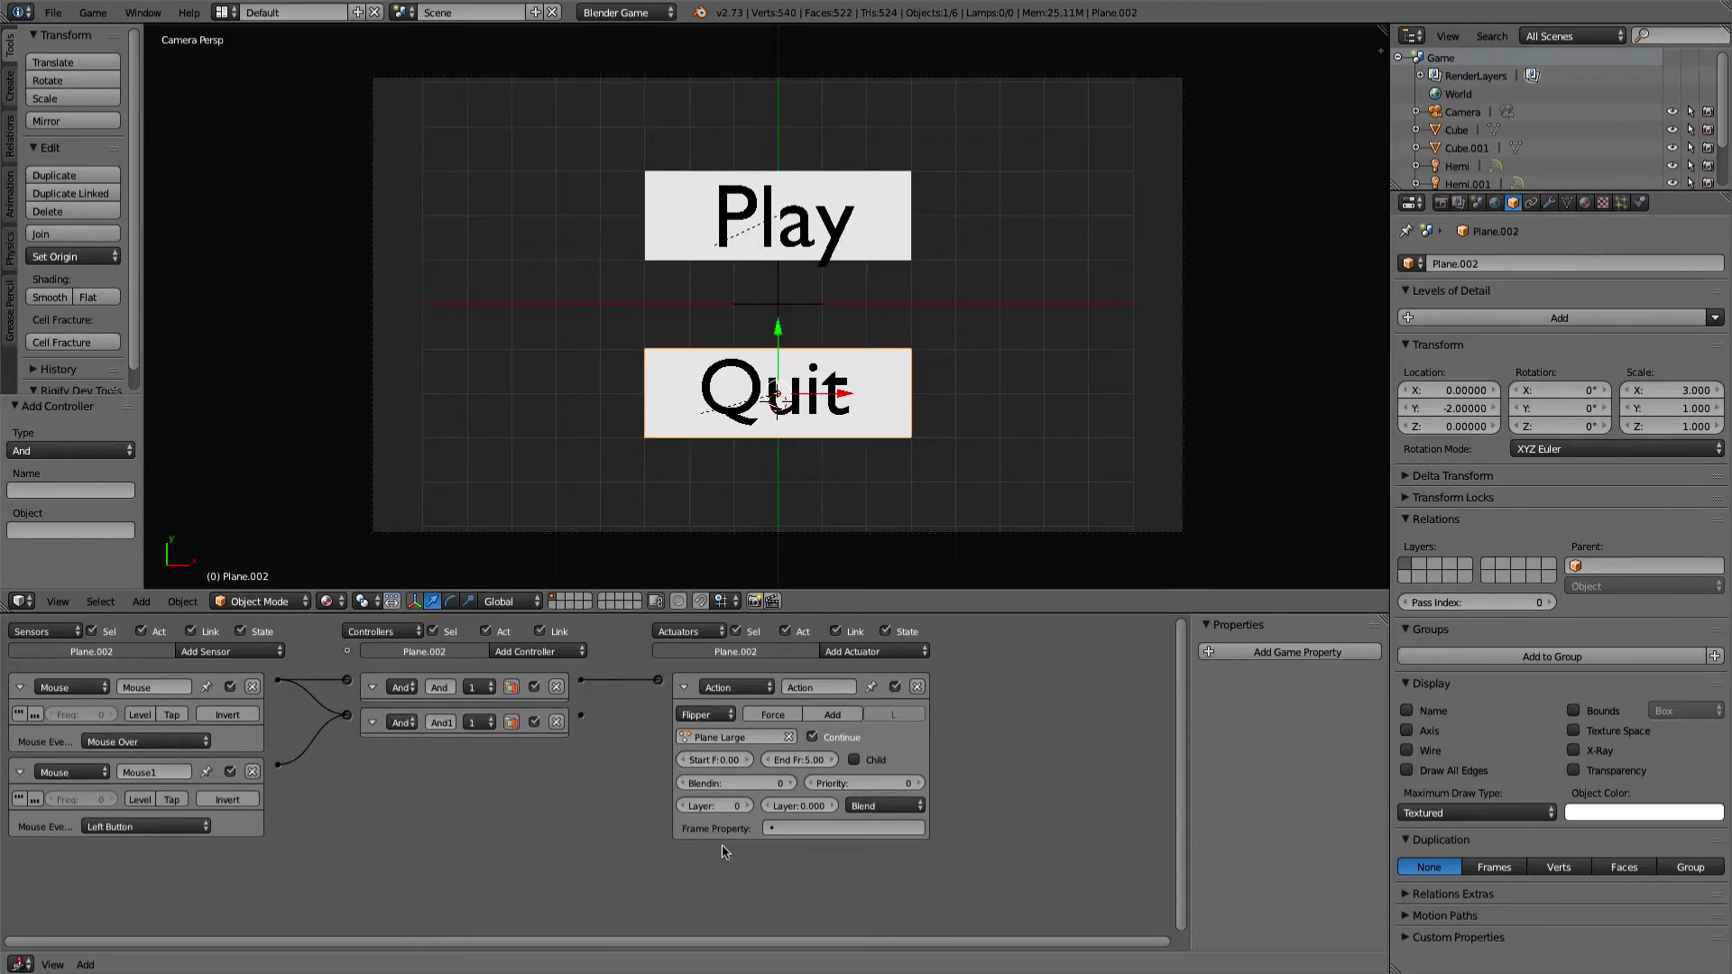
Collapse the Action actuator, add a Game actuator set to Quit Game, and link the second And controller to it
{"action": "left_click", "coordinate": [684, 687]}
{"action": "left_click", "coordinate": [848, 651]}
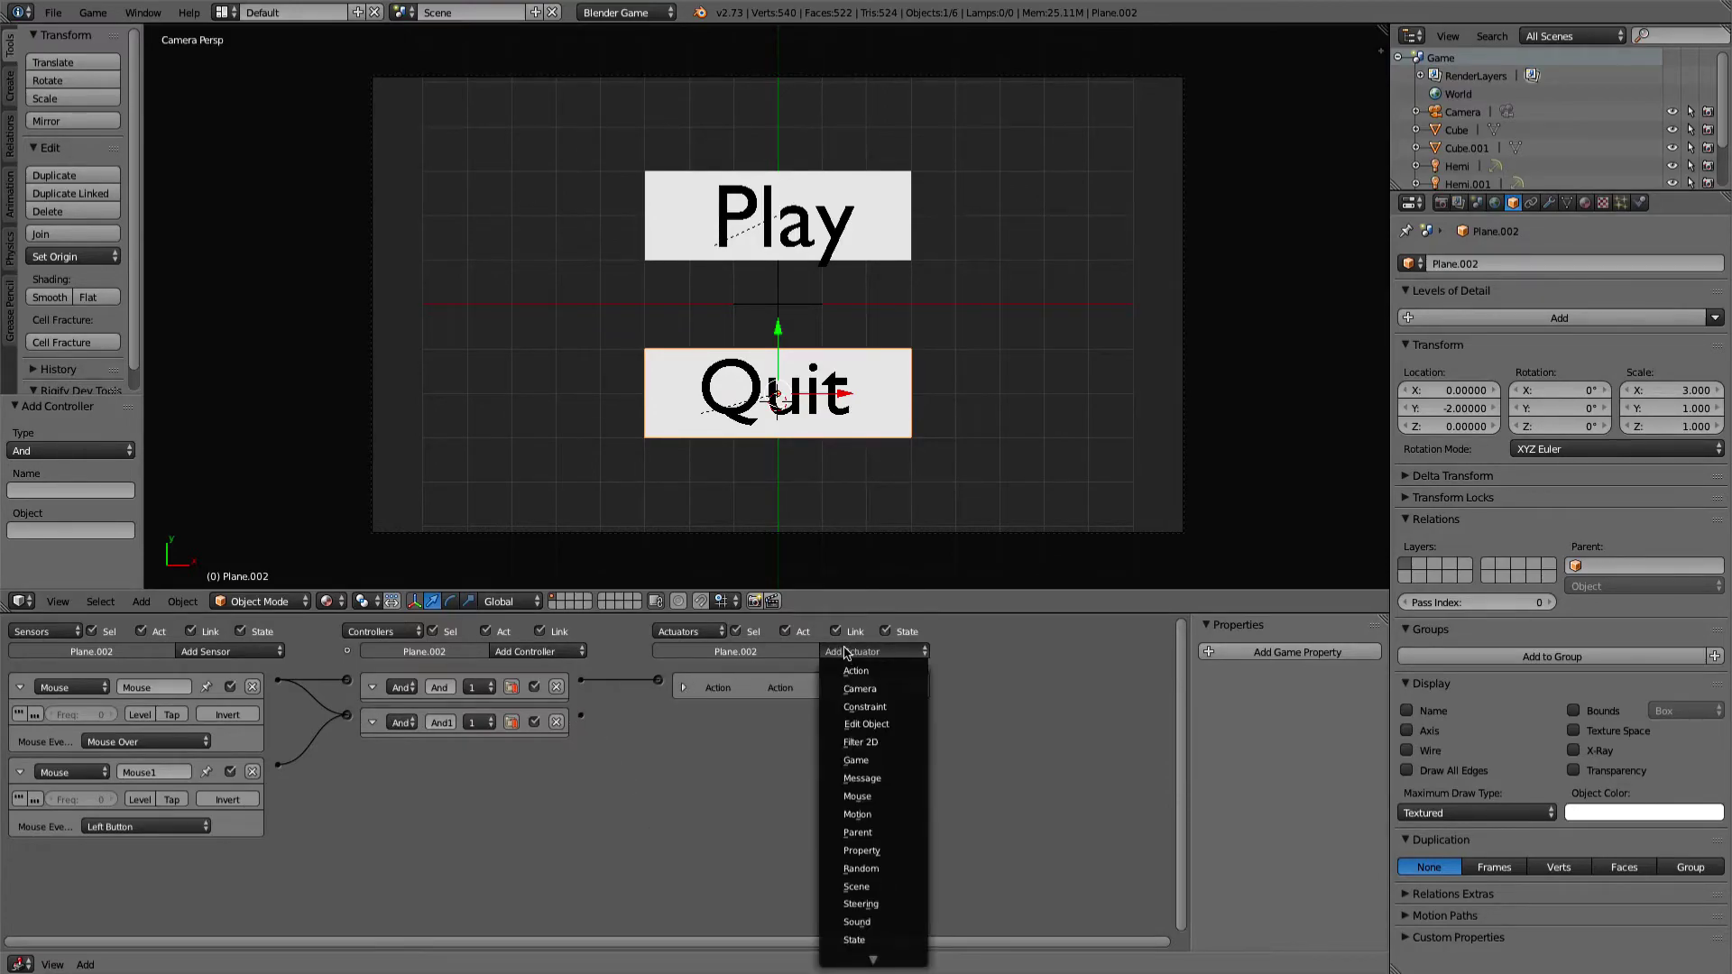
{"action": "left_click", "coordinate": [878, 761]}
{"action": "left_click", "coordinate": [839, 746]}
{"action": "left_click", "coordinate": [806, 693]}
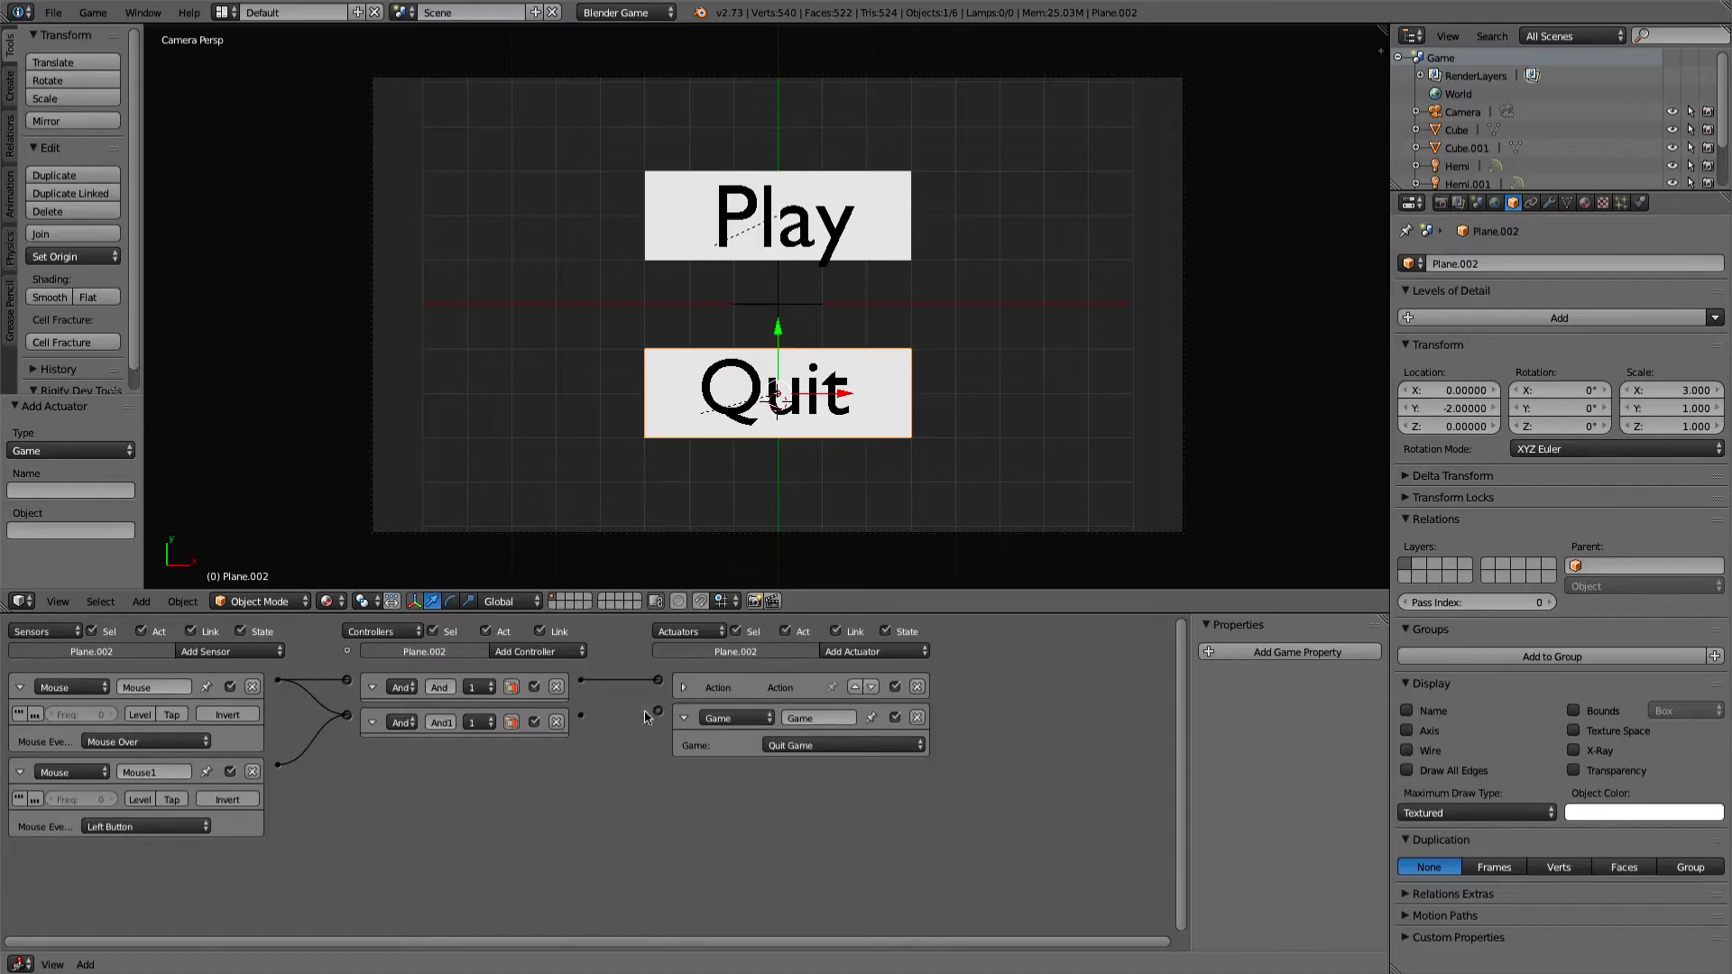
{"action": "left_click_drag", "start_coordinate": [582, 720], "coordinate": [658, 712]}
Enable Tap on the Quit plane's left-button Mouse sensor and test the Quit button in the game
{"action": "left_click", "coordinate": [173, 801]}
{"action": "key", "text": "p"}
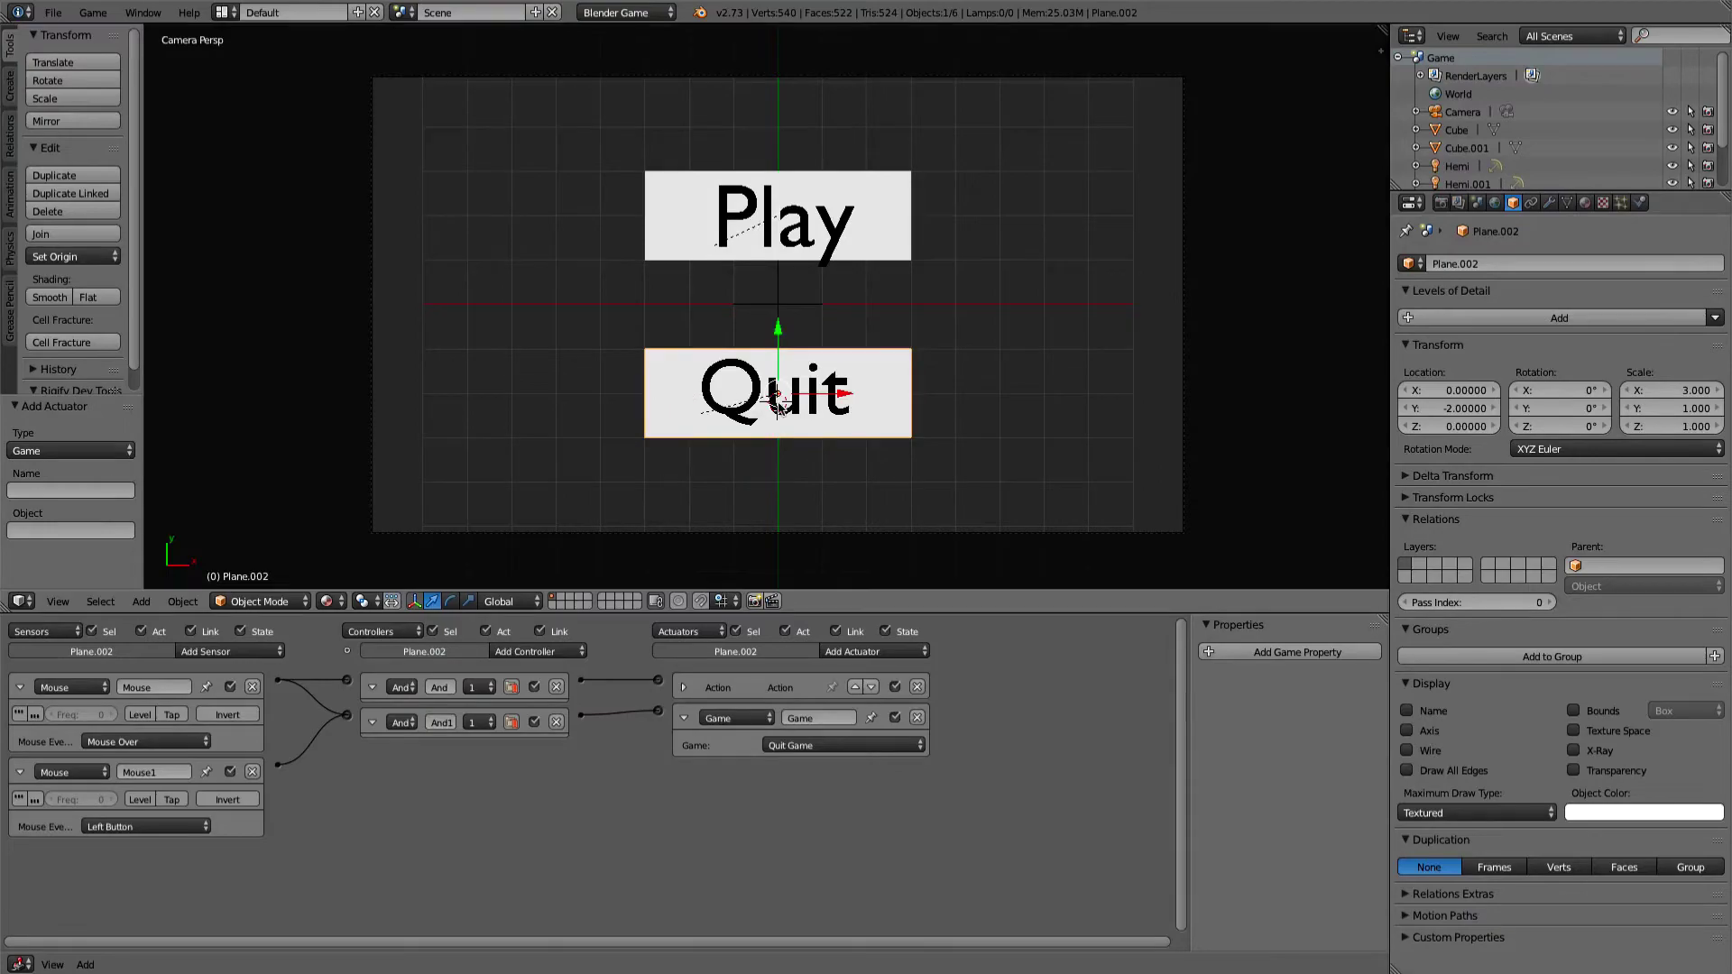
{"action": "left_click", "coordinate": [778, 401]}
{"action": "left_click", "coordinate": [171, 799]}
{"action": "key", "text": "p"}
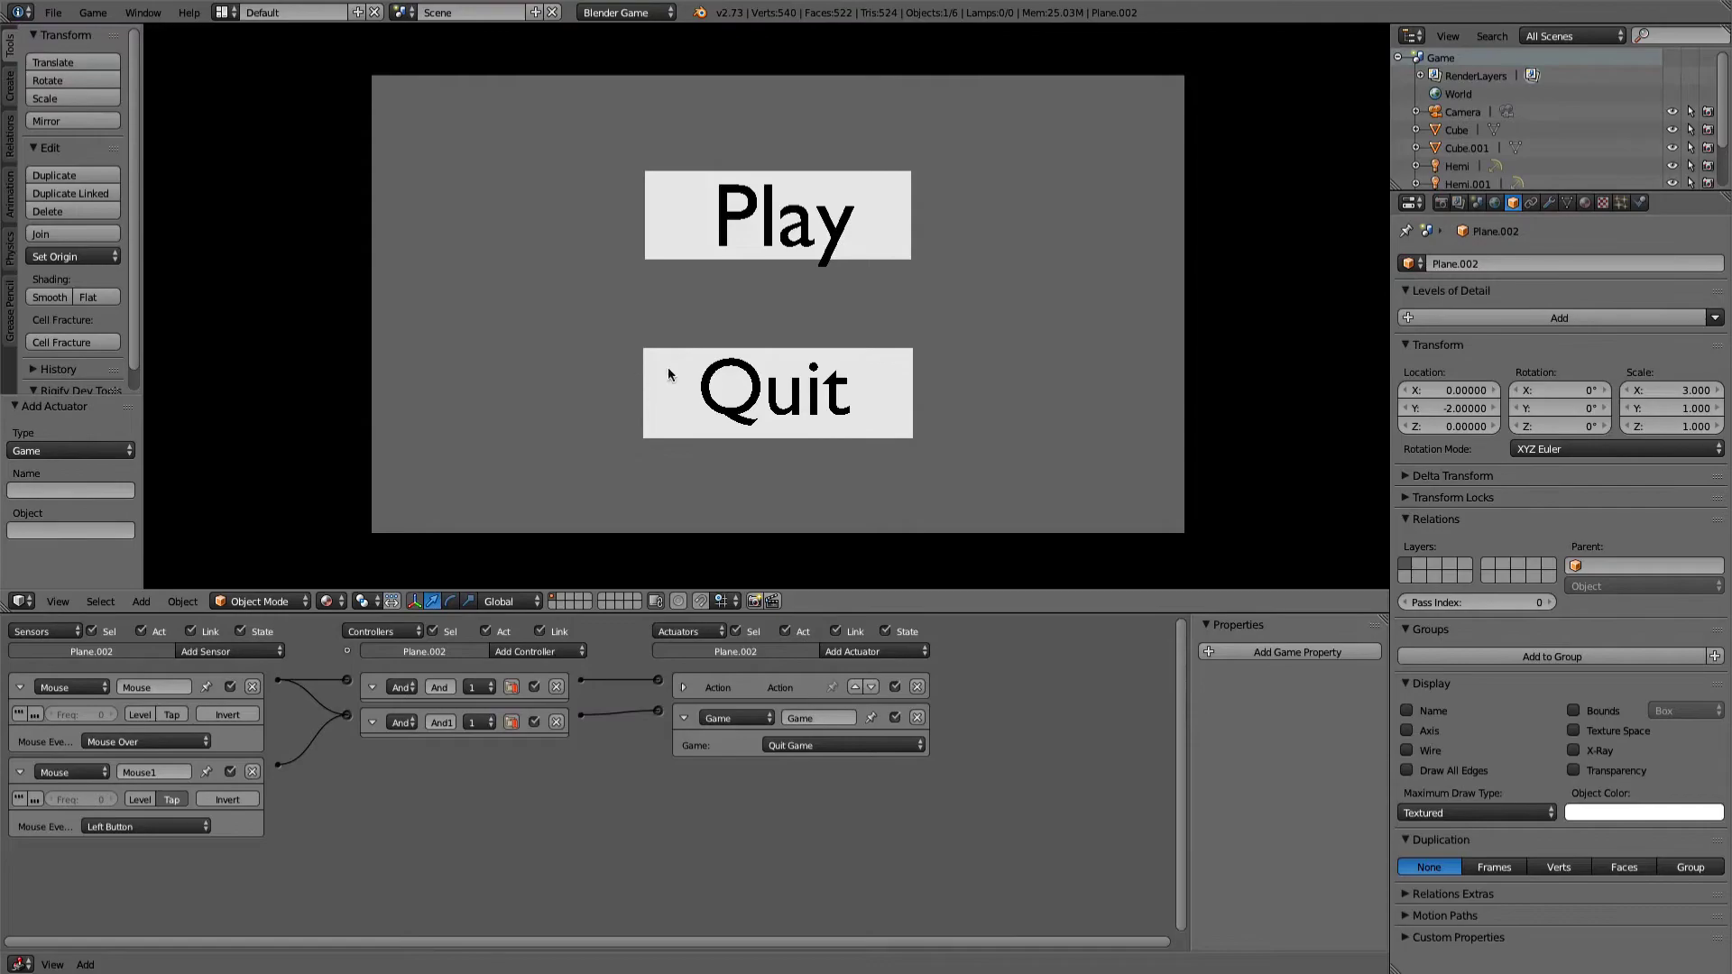
{"action": "left_click", "coordinate": [794, 395]}
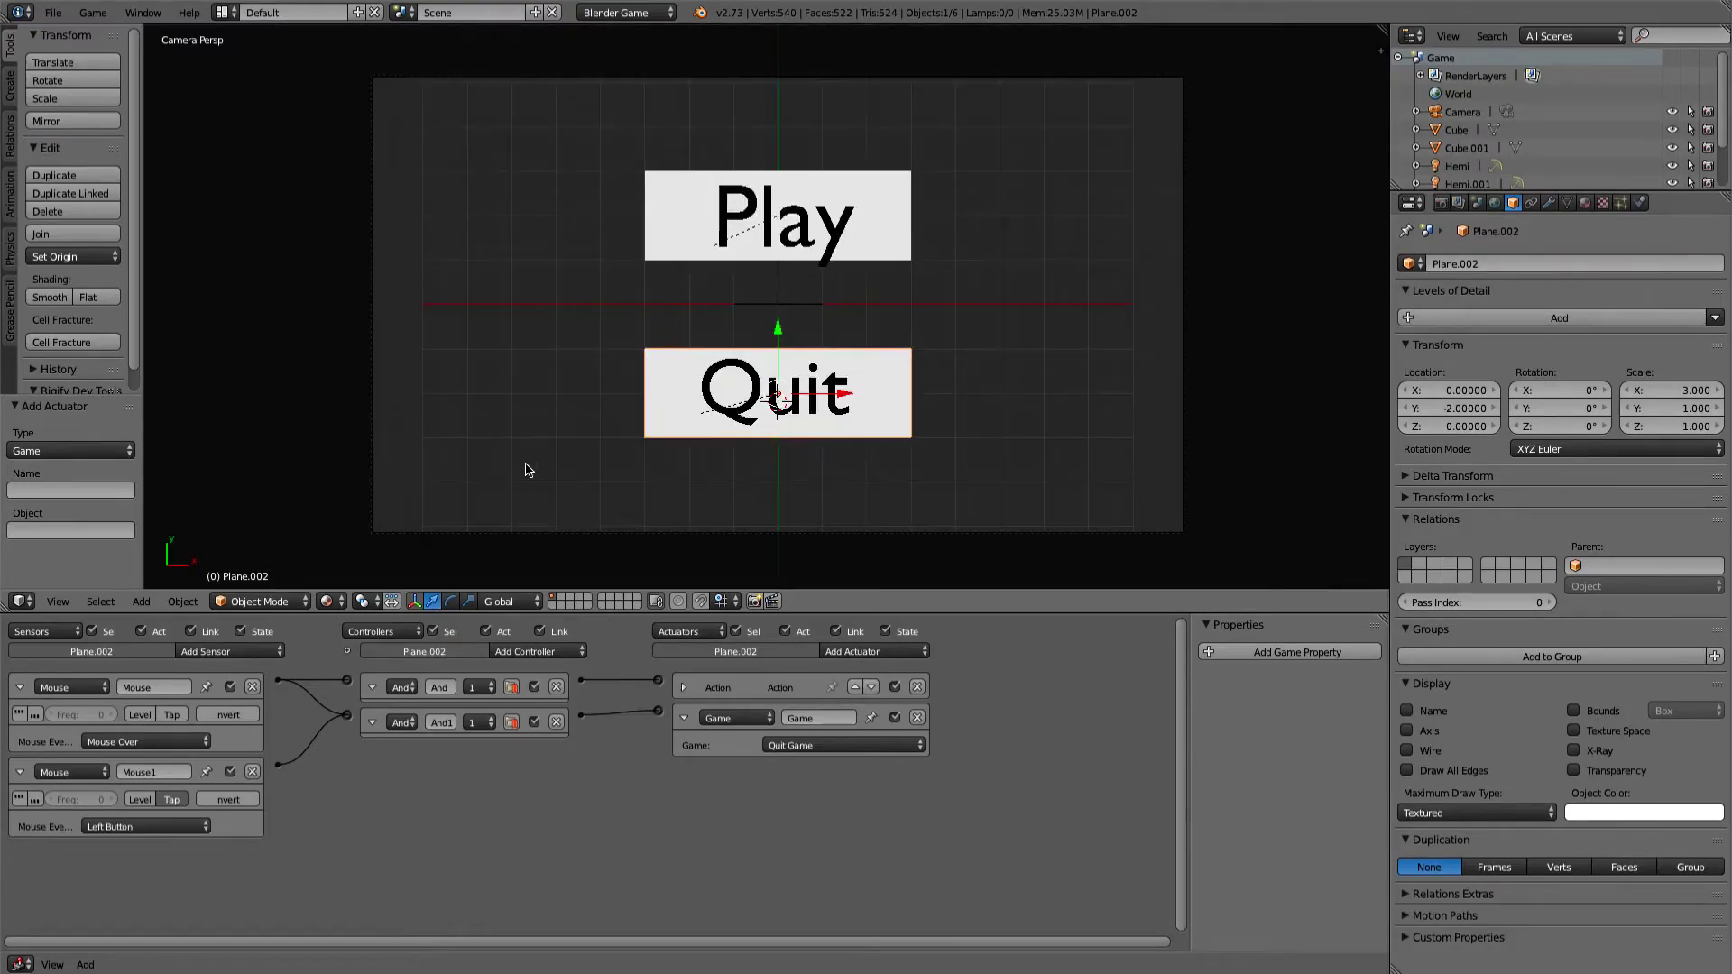
Give the Play Plane a left-button Mouse sensor with Tap enabled and a second And controller fed by both Mouse sensors
{"action": "key", "text": "Home"}
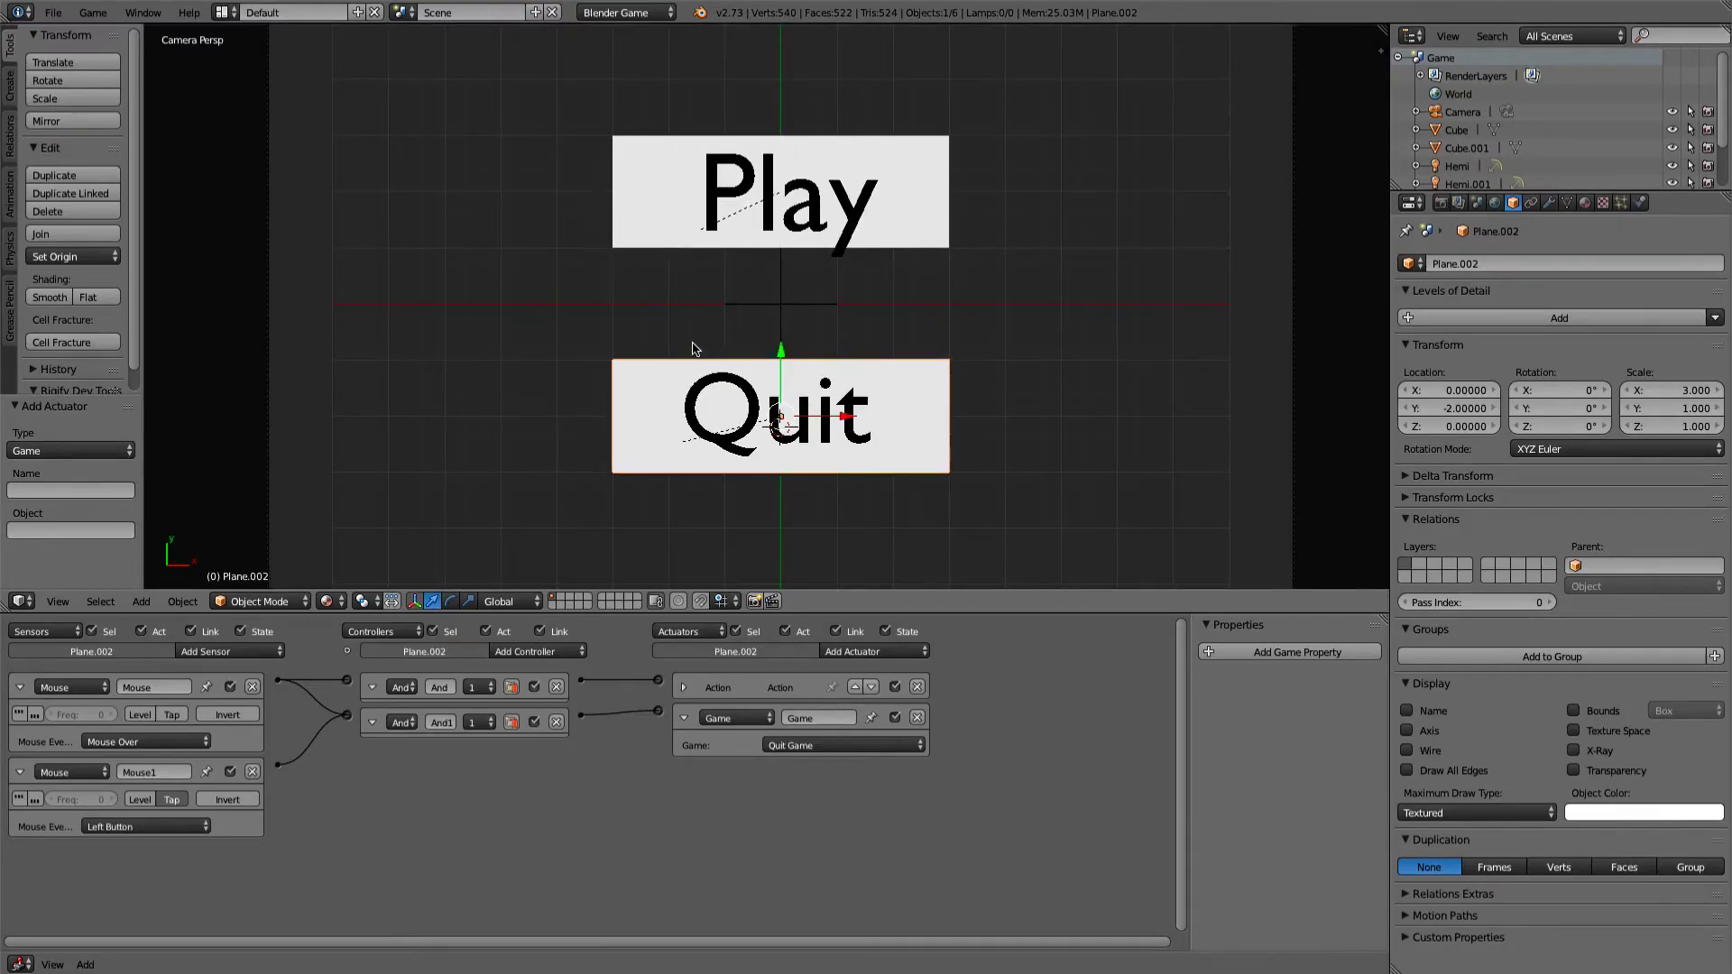
{"action": "right_click", "coordinate": [641, 244]}
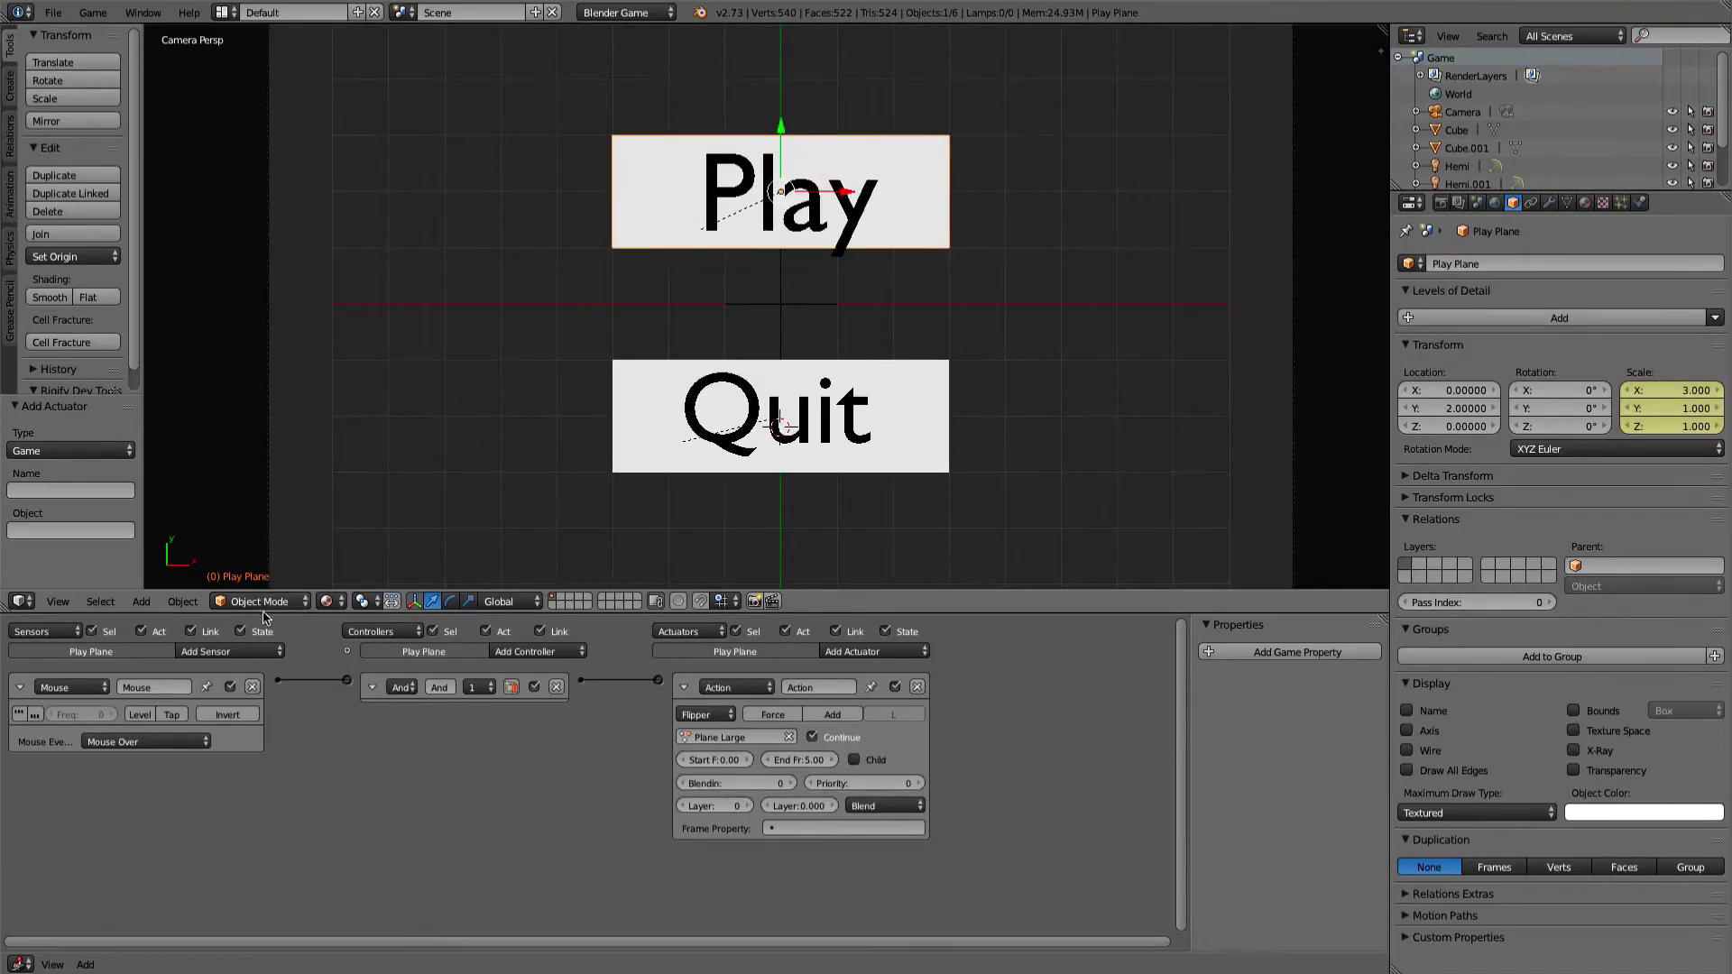
{"action": "left_click", "coordinate": [240, 651]}
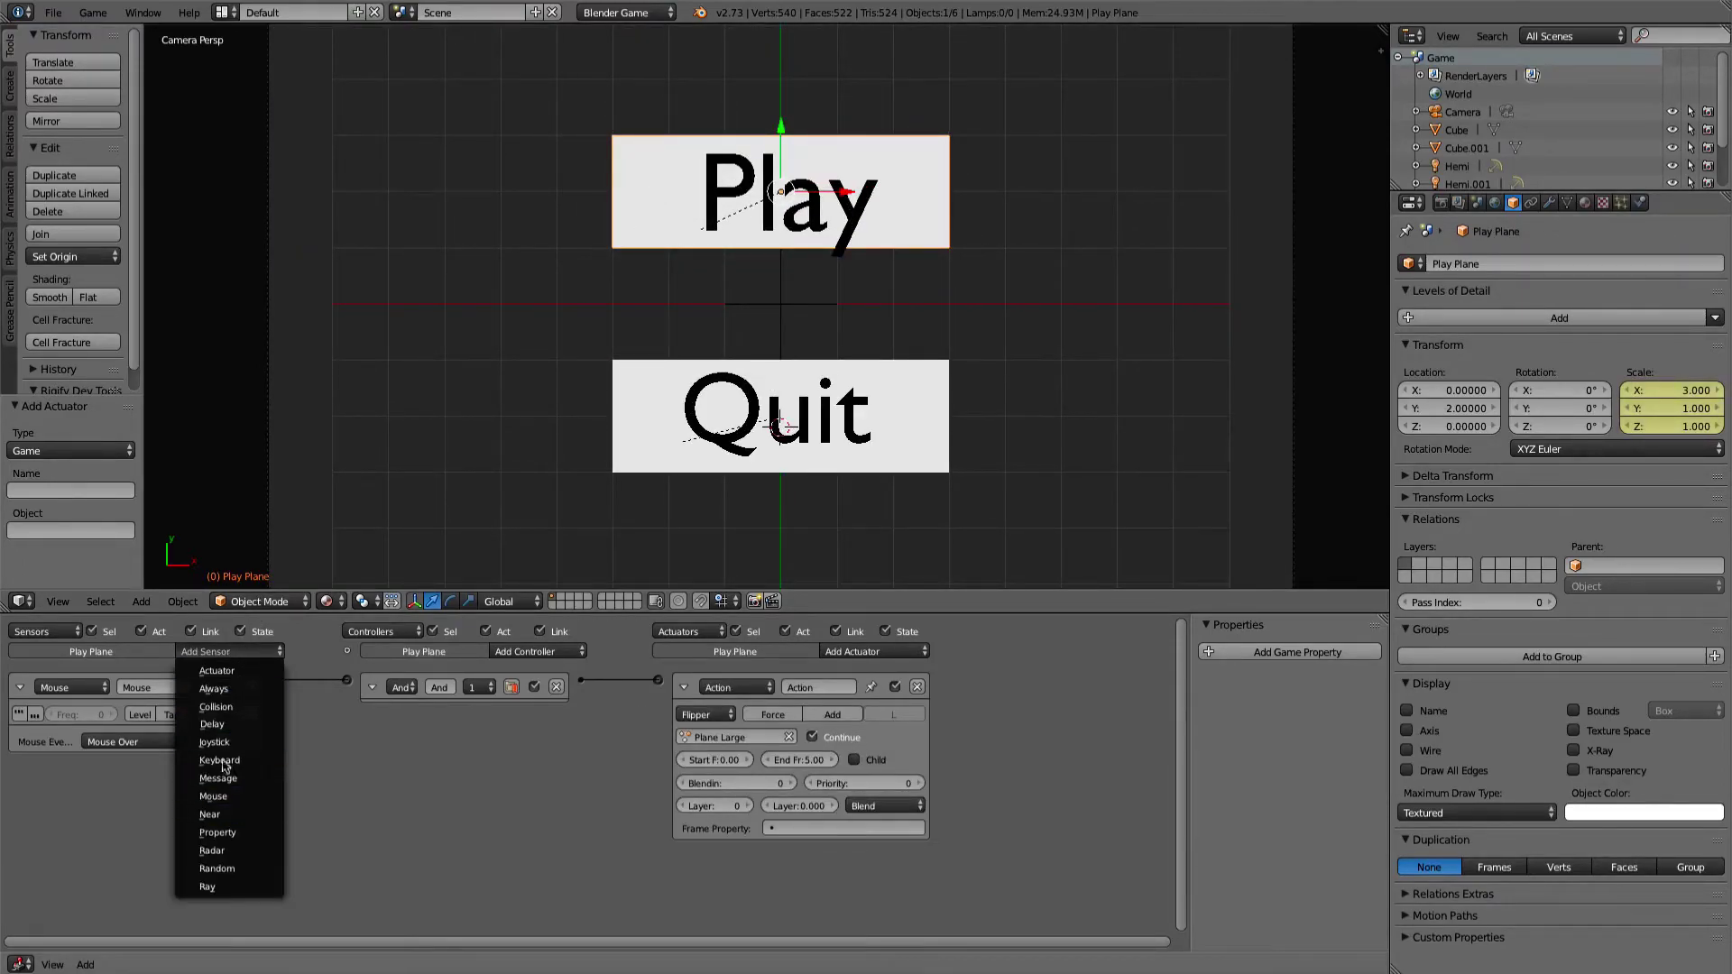
{"action": "left_click", "coordinate": [231, 796]}
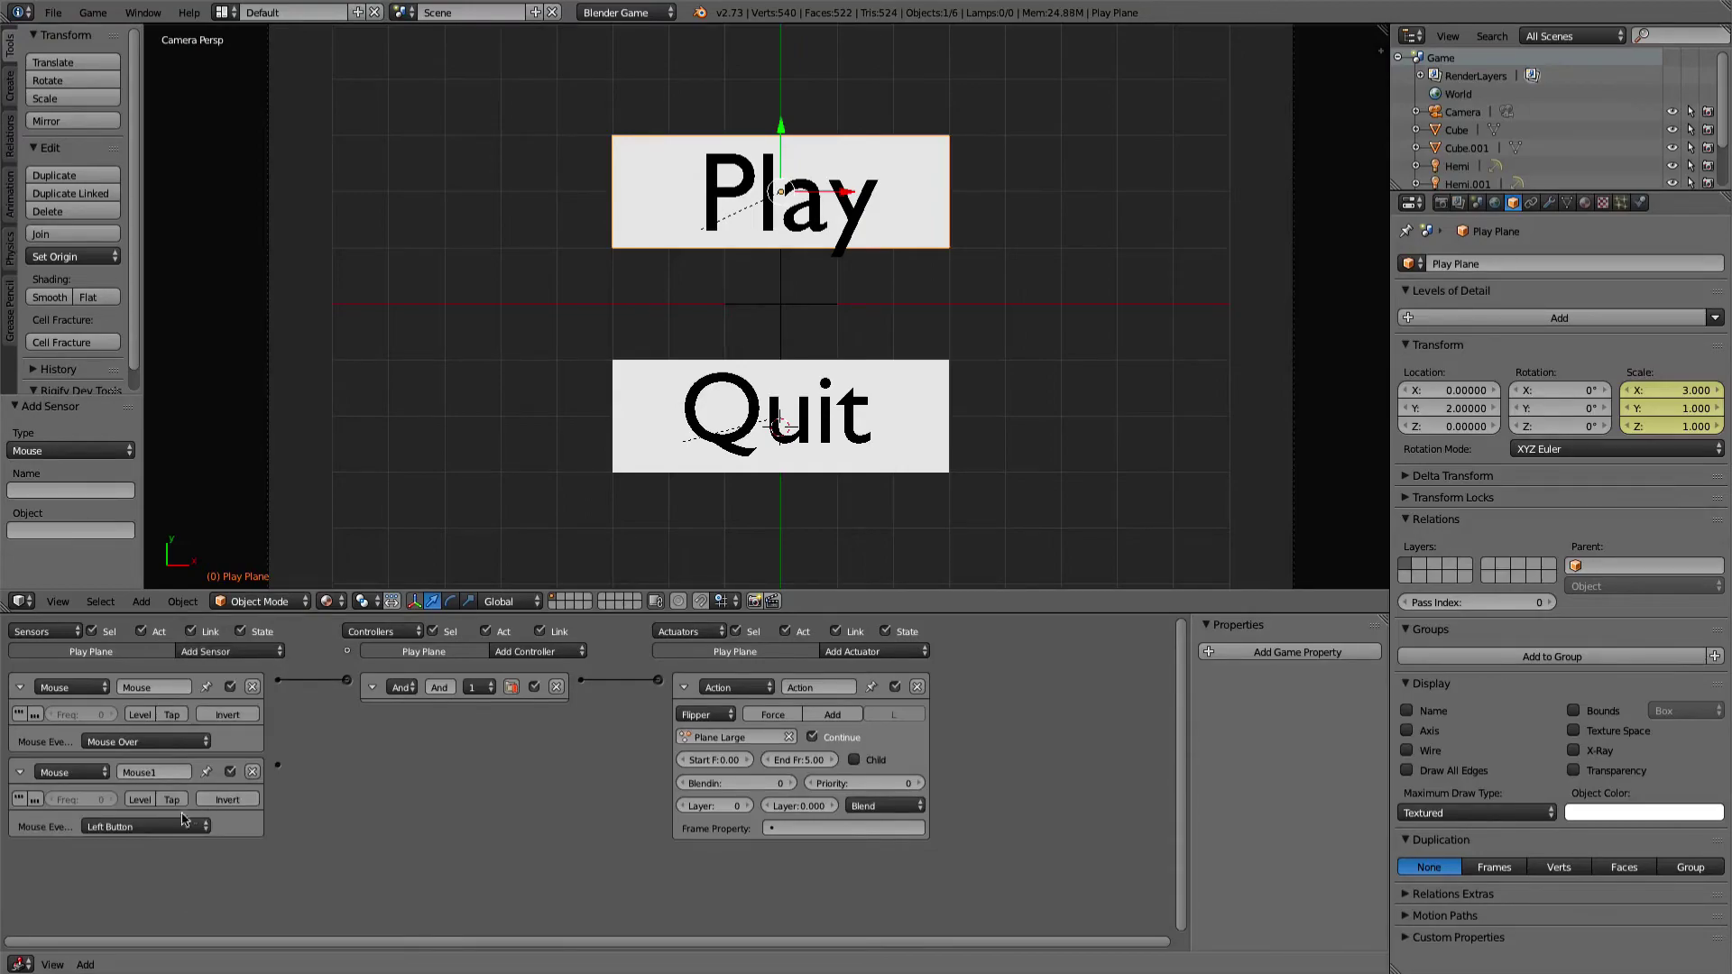
{"action": "left_click", "coordinate": [502, 652]}
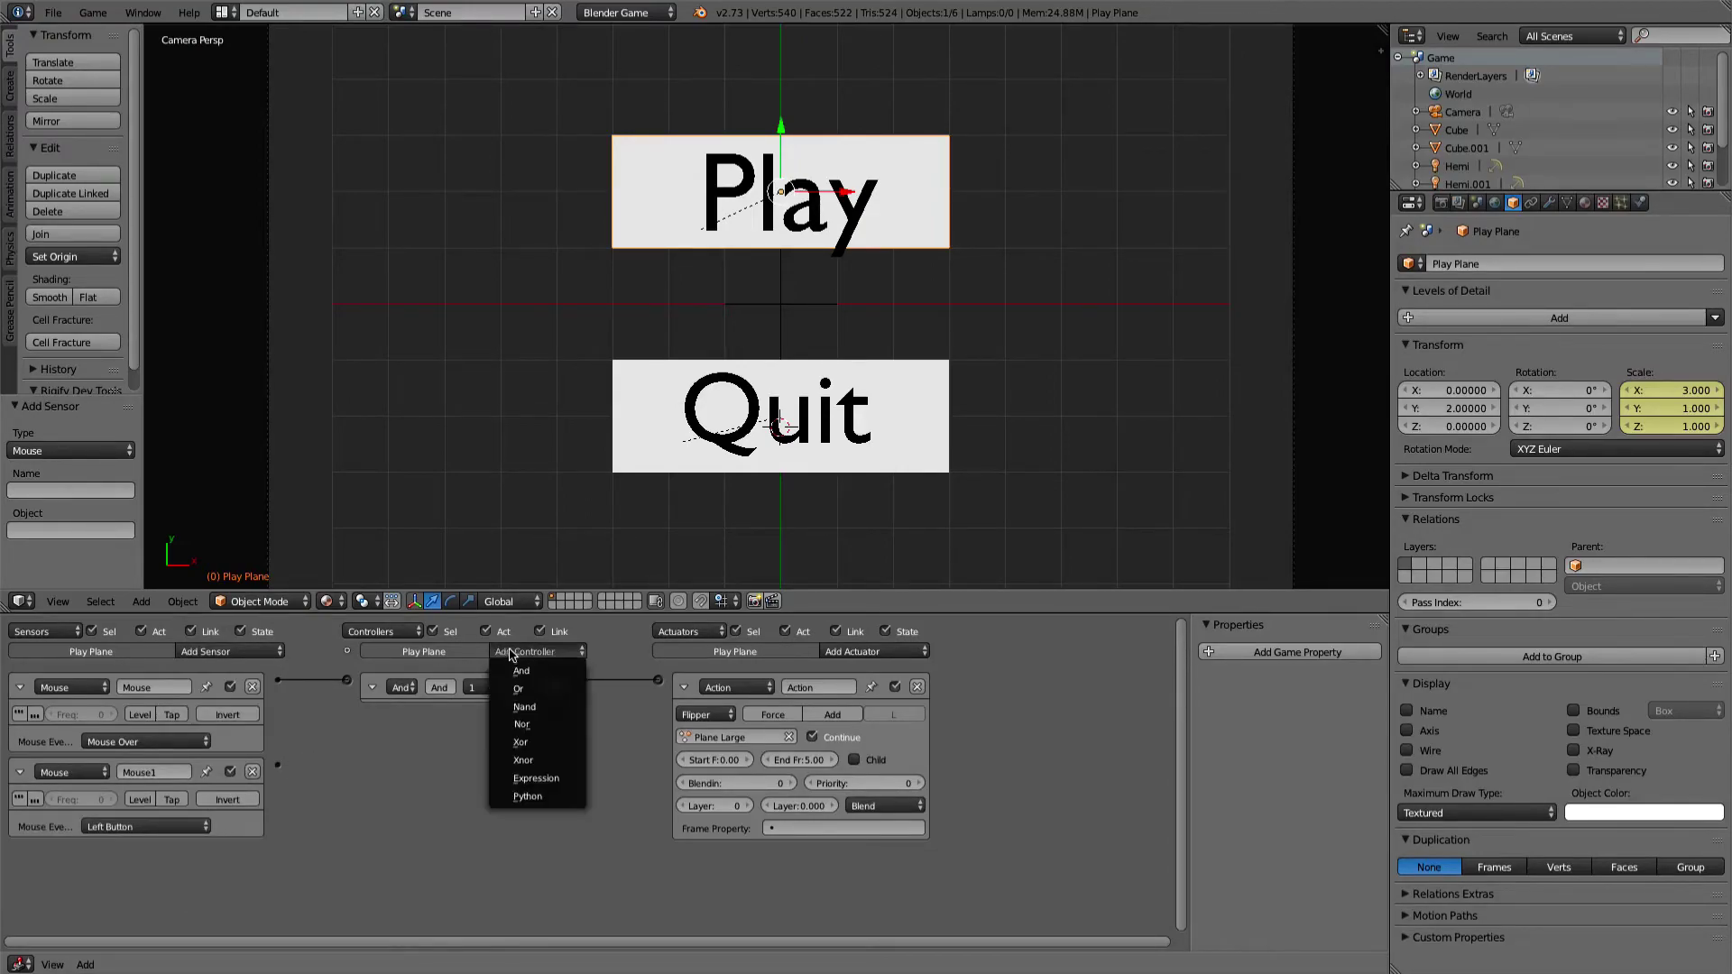
{"action": "left_click", "coordinate": [510, 661]}
{"action": "left_click_drag", "start_coordinate": [276, 768], "coordinate": [349, 719]}
{"action": "left_click", "coordinate": [172, 799]}
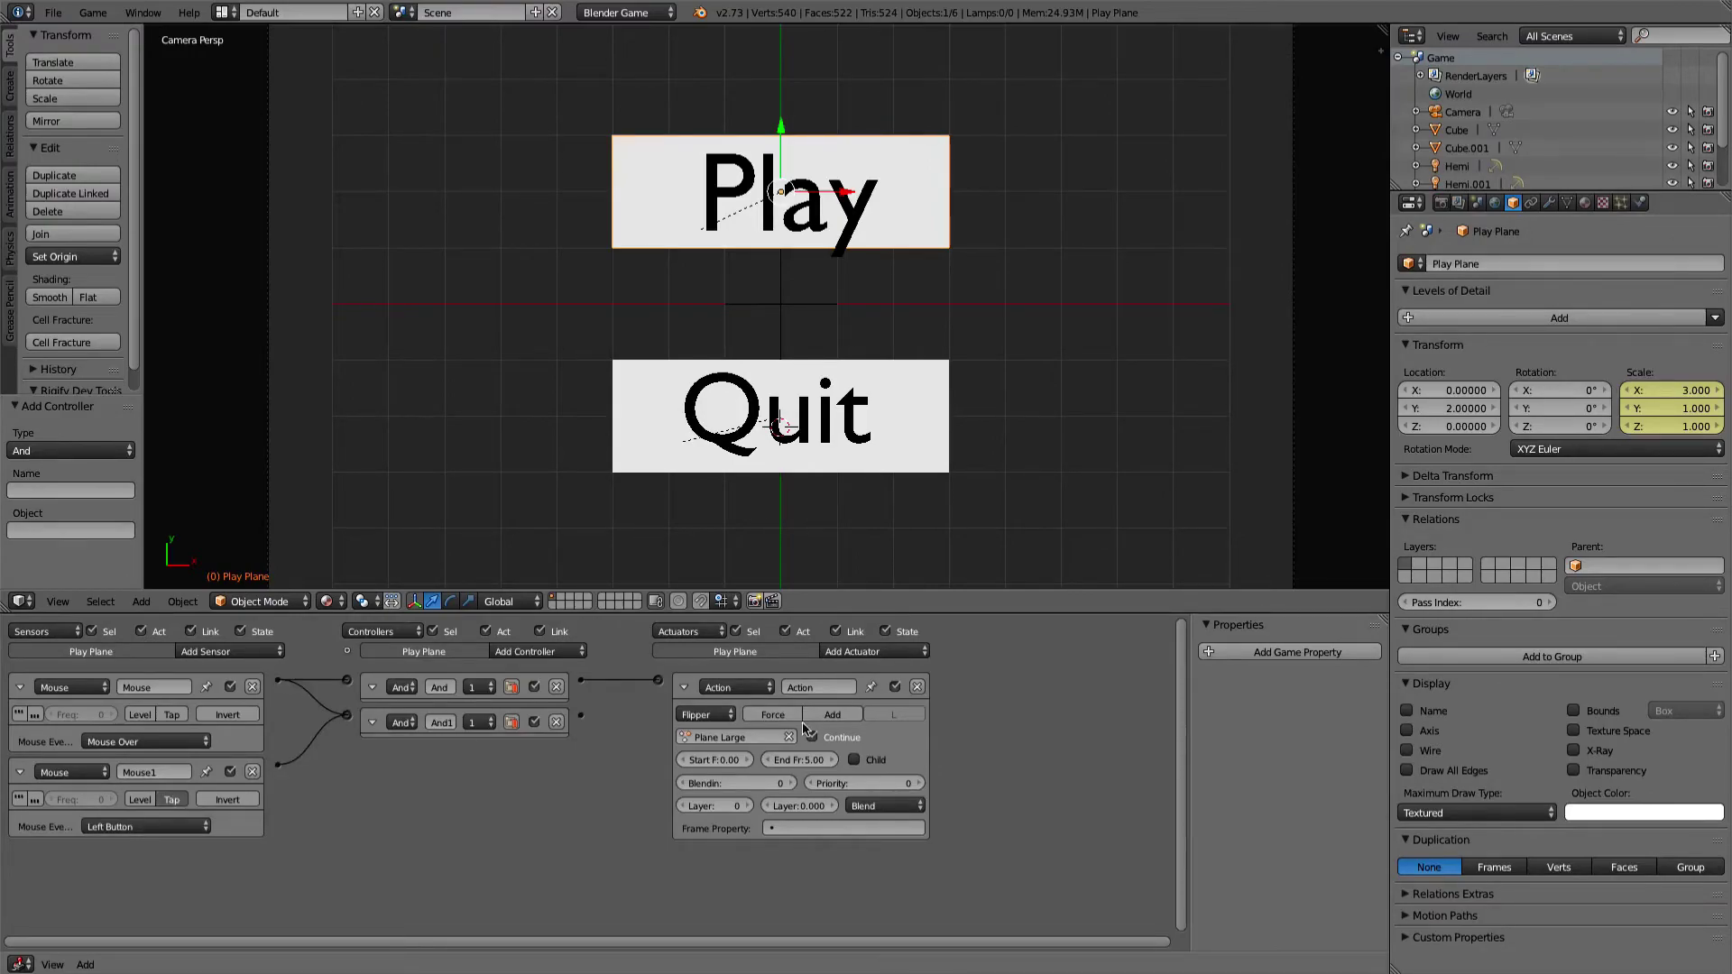
Add a Scene actuator to the Play Plane, link it to the second And controller, and set it to Resume Scene for Game
{"action": "left_click", "coordinate": [683, 688]}
{"action": "left_click", "coordinate": [817, 654]}
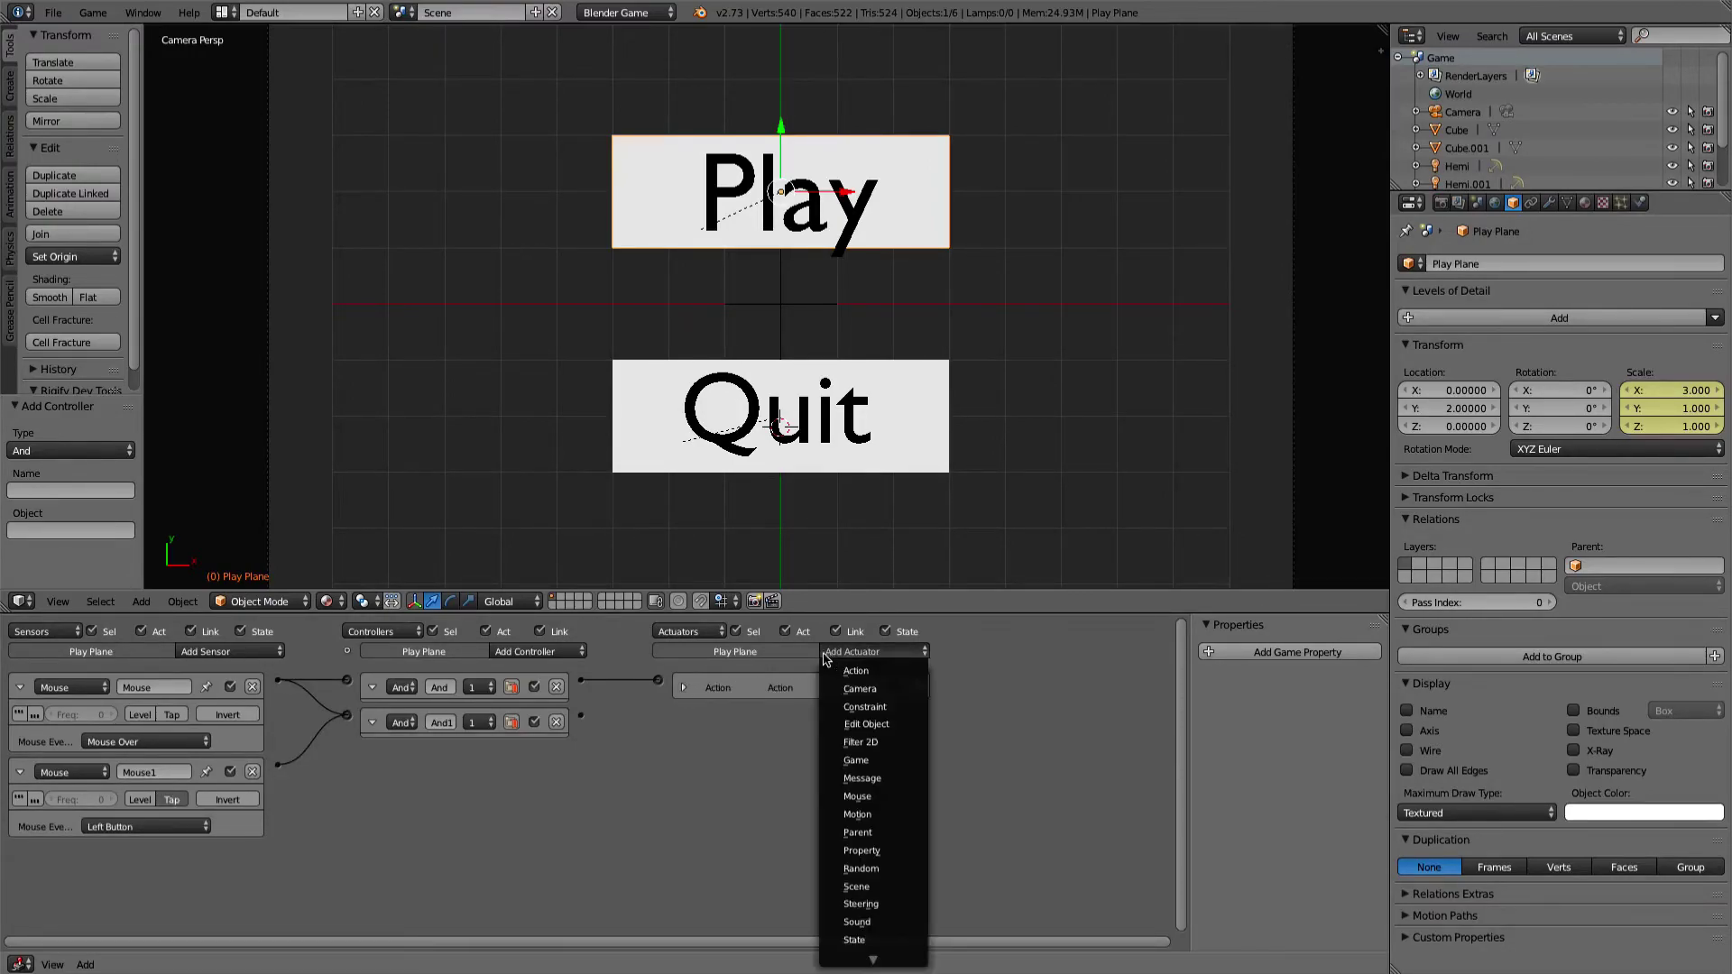
{"action": "left_click", "coordinate": [875, 887]}
{"action": "left_click_drag", "start_coordinate": [580, 715], "coordinate": [658, 712]}
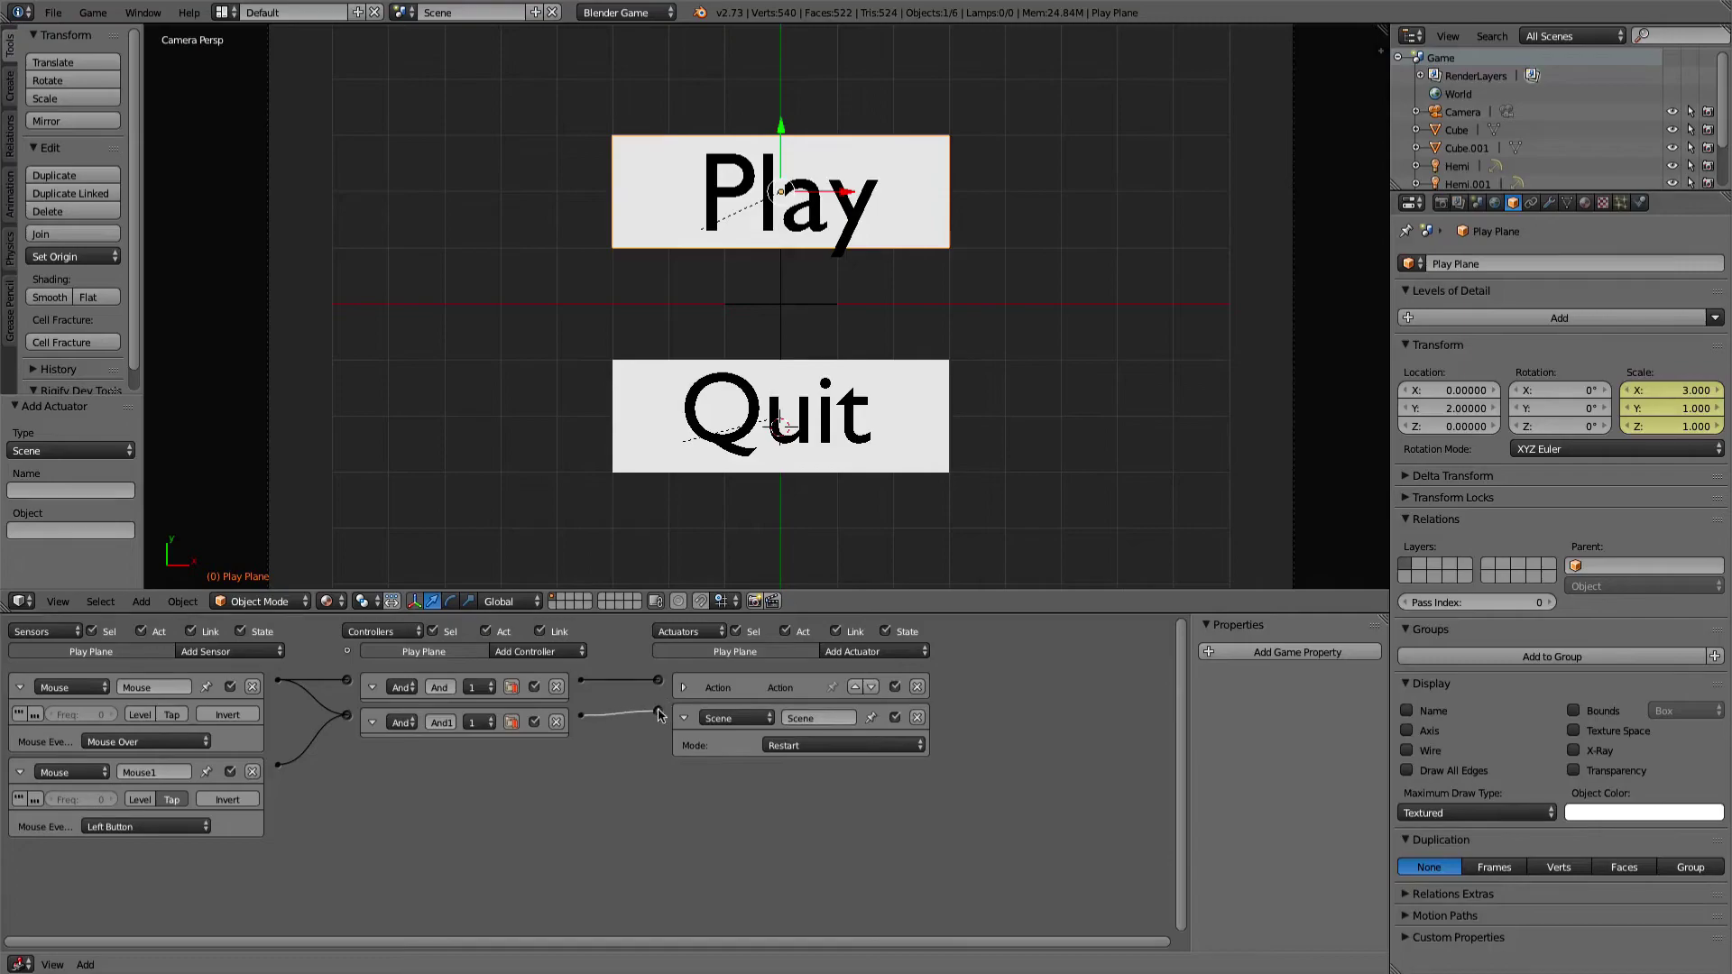
{"action": "left_click", "coordinate": [803, 747]}
{"action": "left_click", "coordinate": [812, 600]}
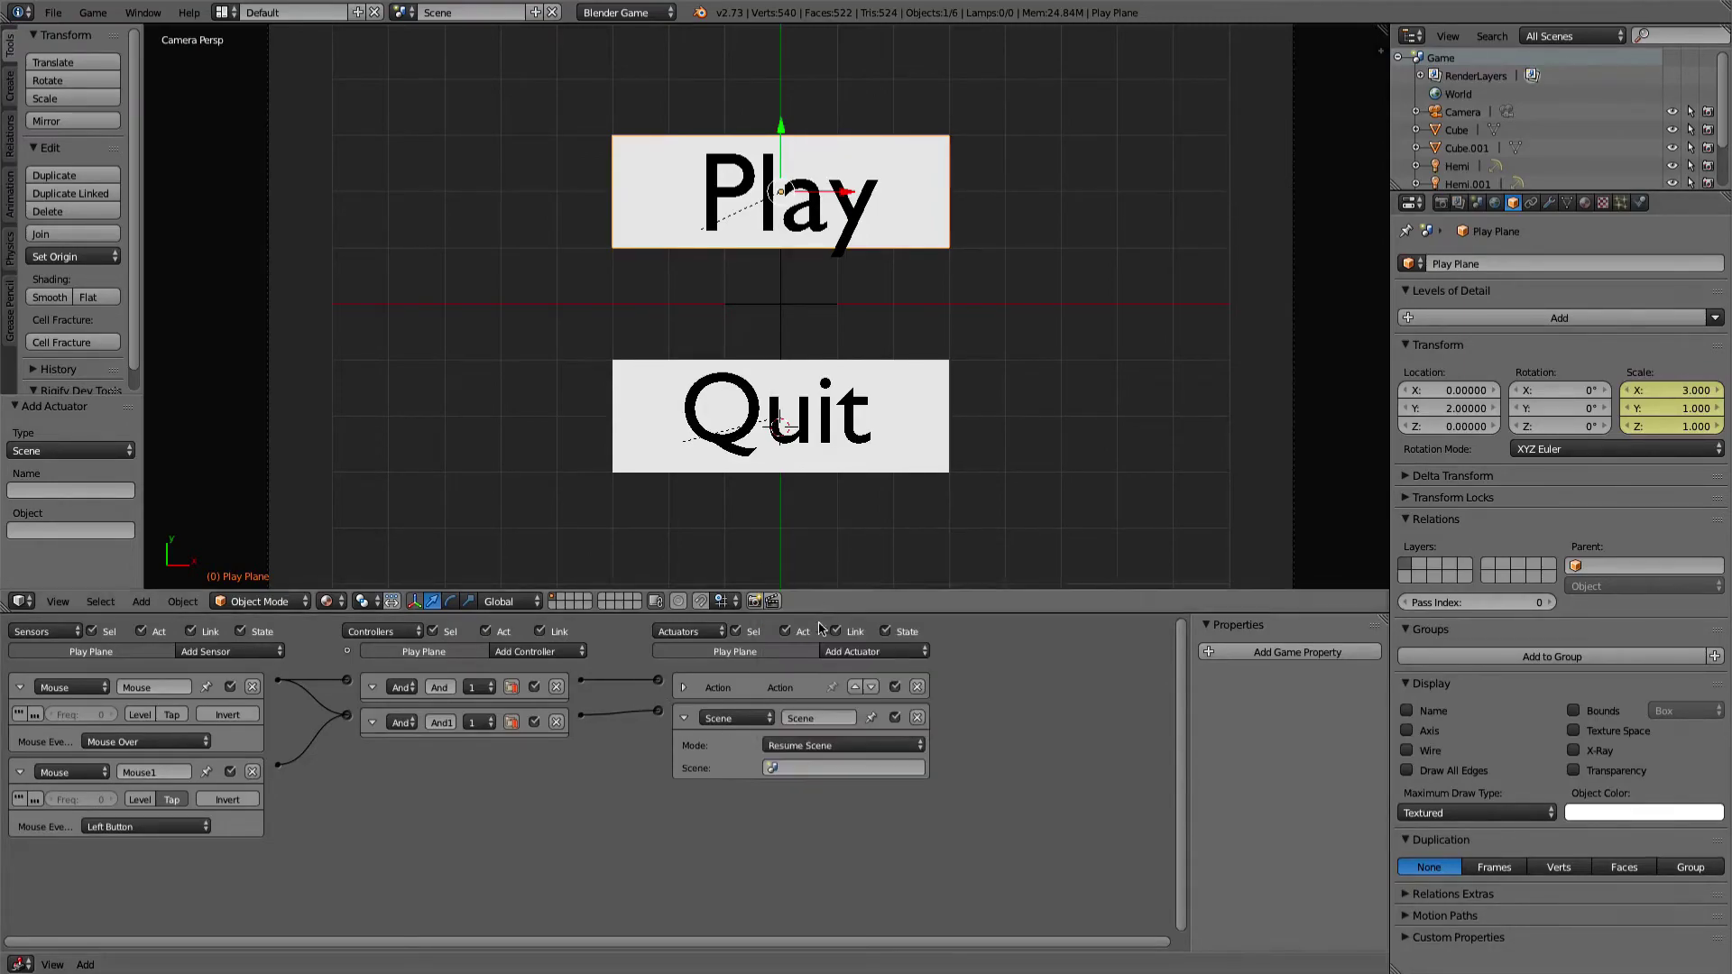
{"action": "left_click", "coordinate": [799, 768]}
{"action": "left_click", "coordinate": [824, 792]}
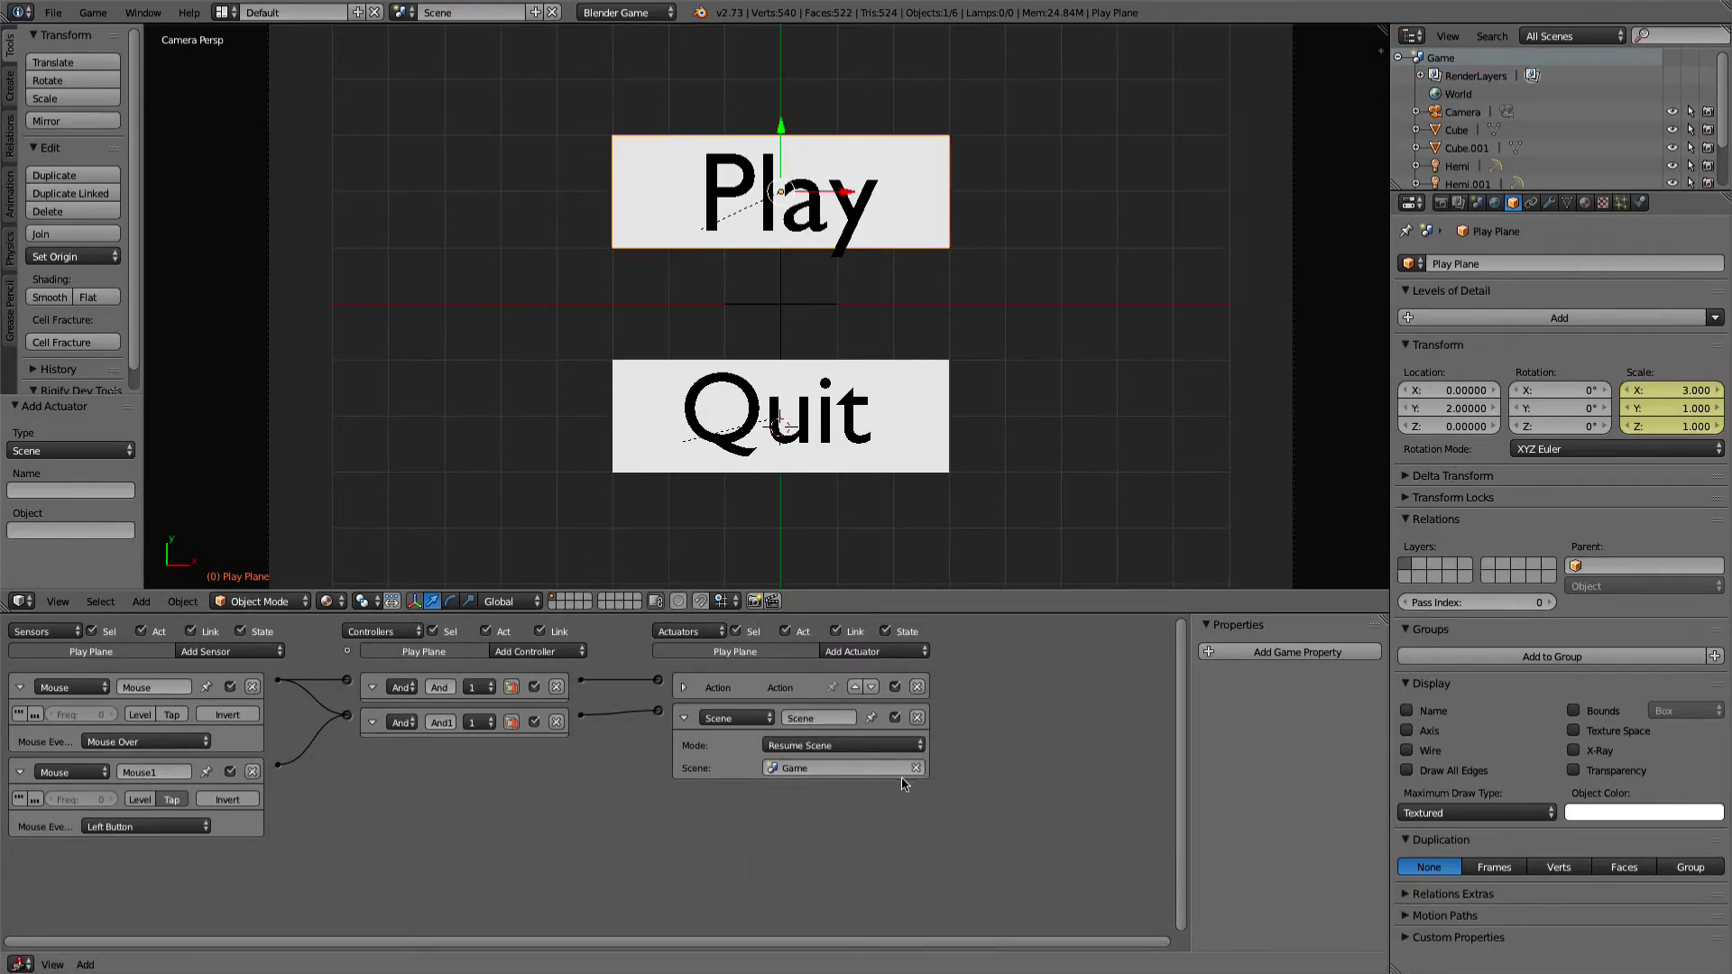
Add a second Scene actuator to the Play Plane and rename the current scene Pause
{"action": "left_click", "coordinate": [884, 651]}
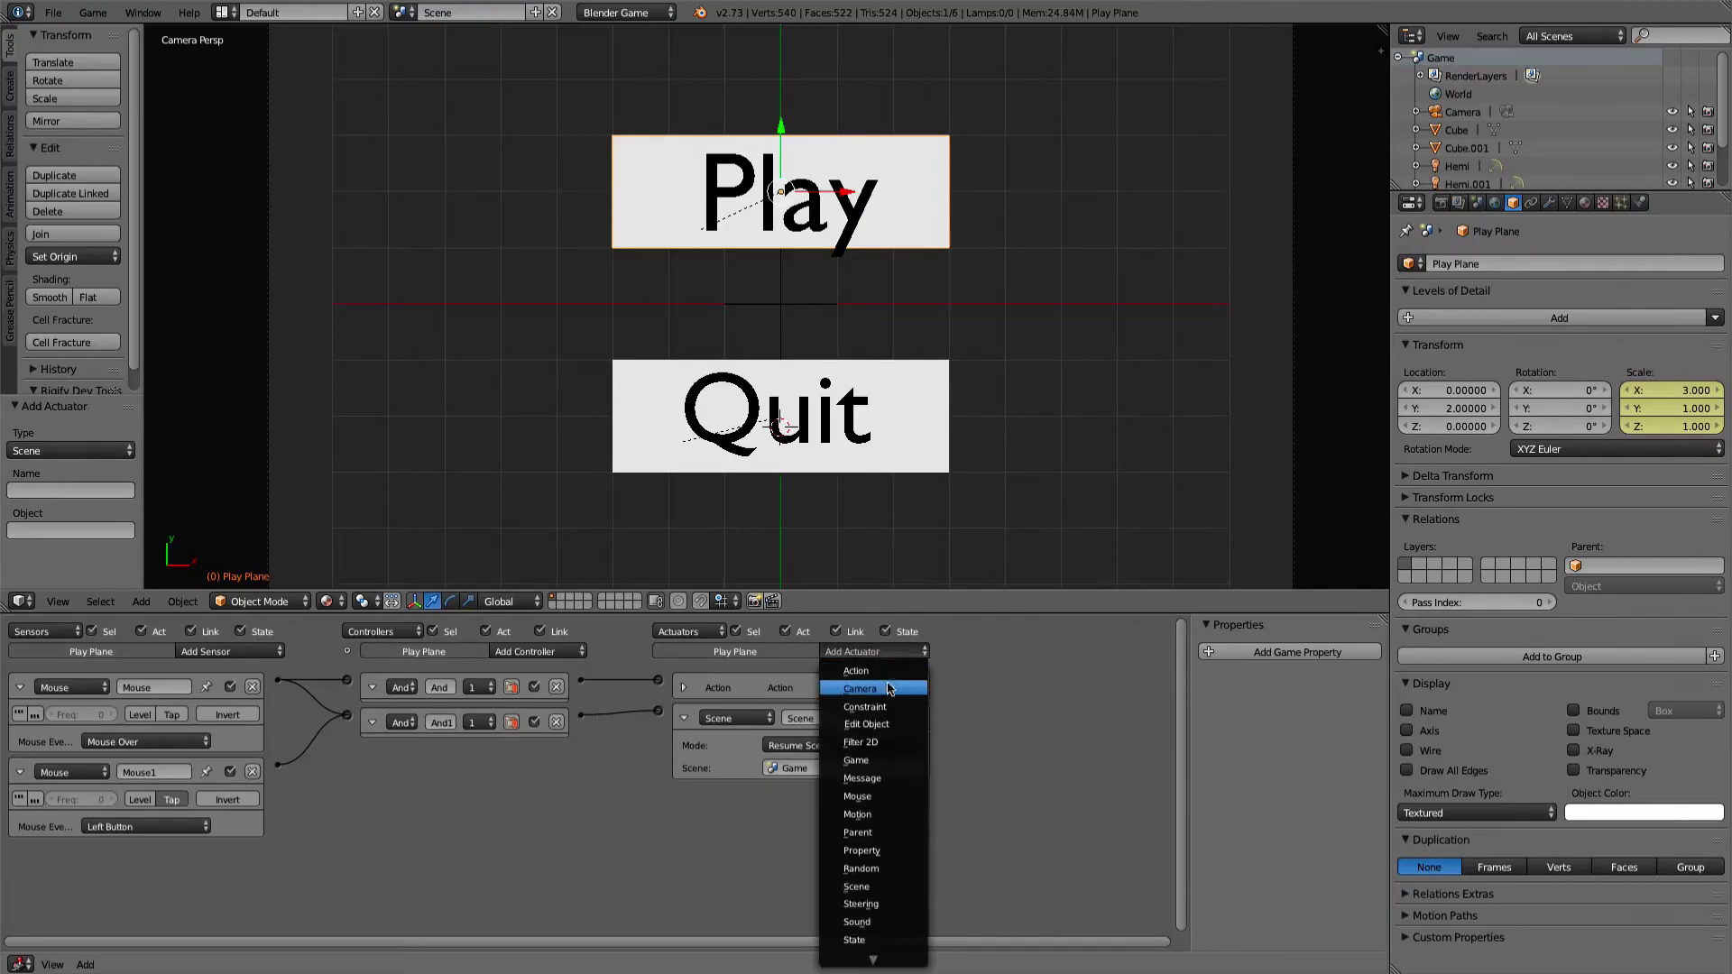
{"action": "left_click", "coordinate": [857, 887]}
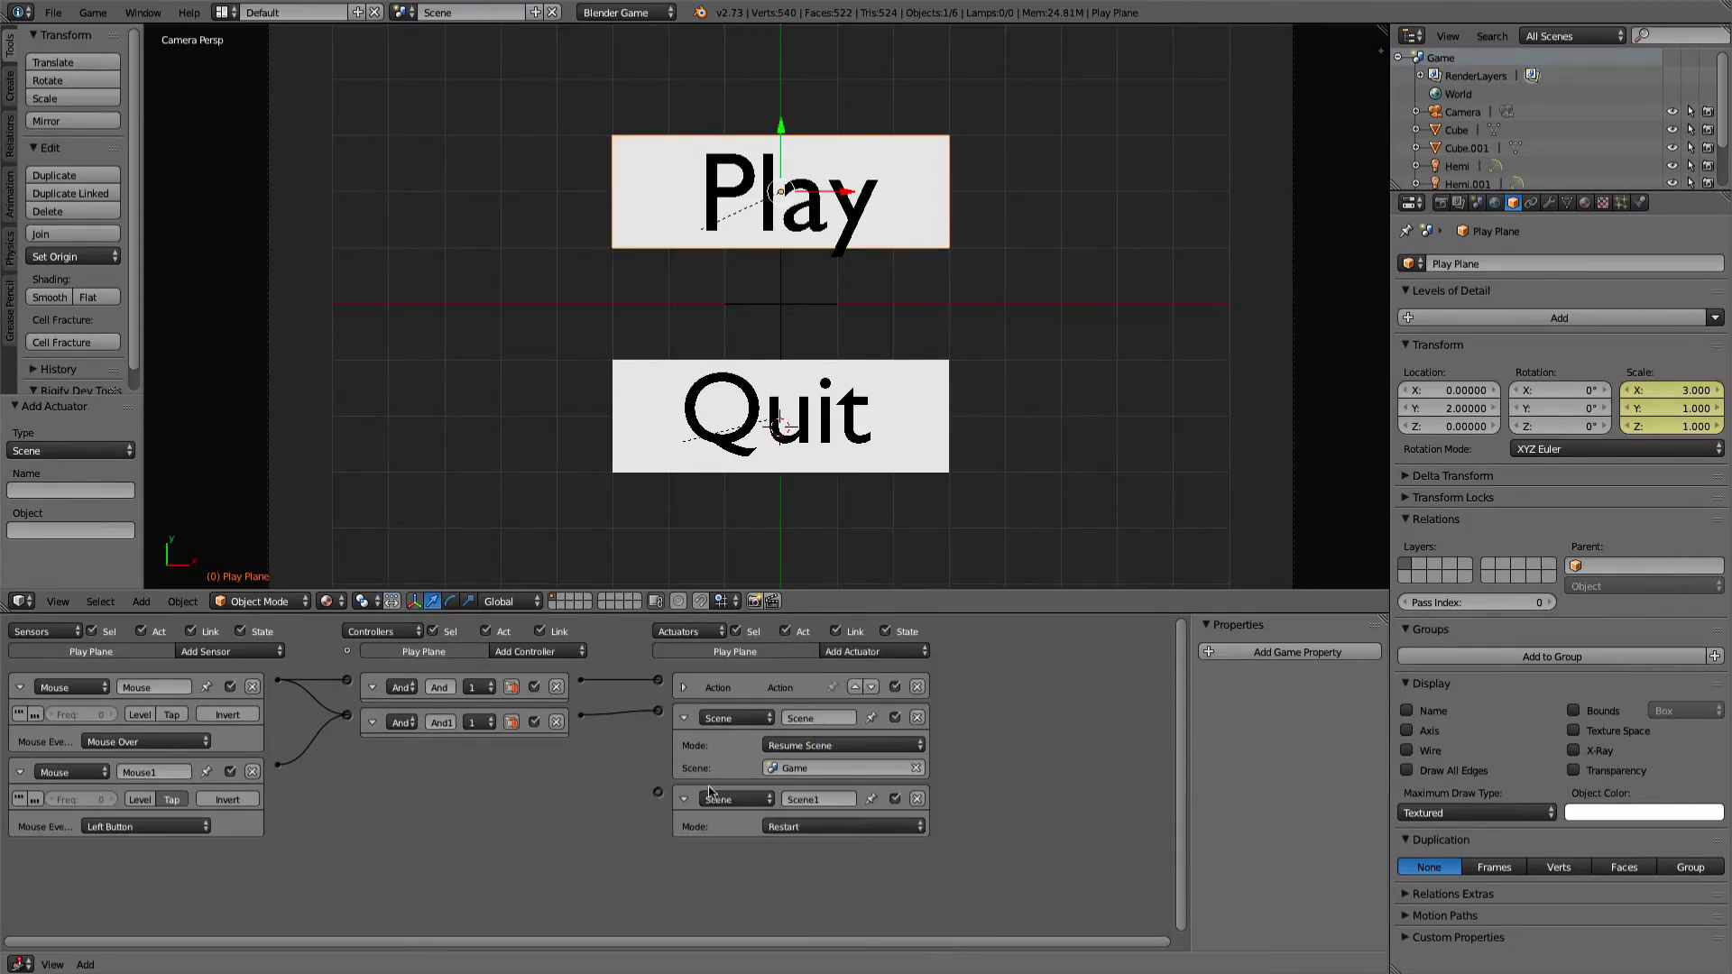
{"action": "scroll", "coordinate": [680, 203], "scroll_direction": "down", "scroll_amount": 3}
{"action": "scroll", "coordinate": [681, 202], "scroll_direction": "up", "scroll_amount": 1}
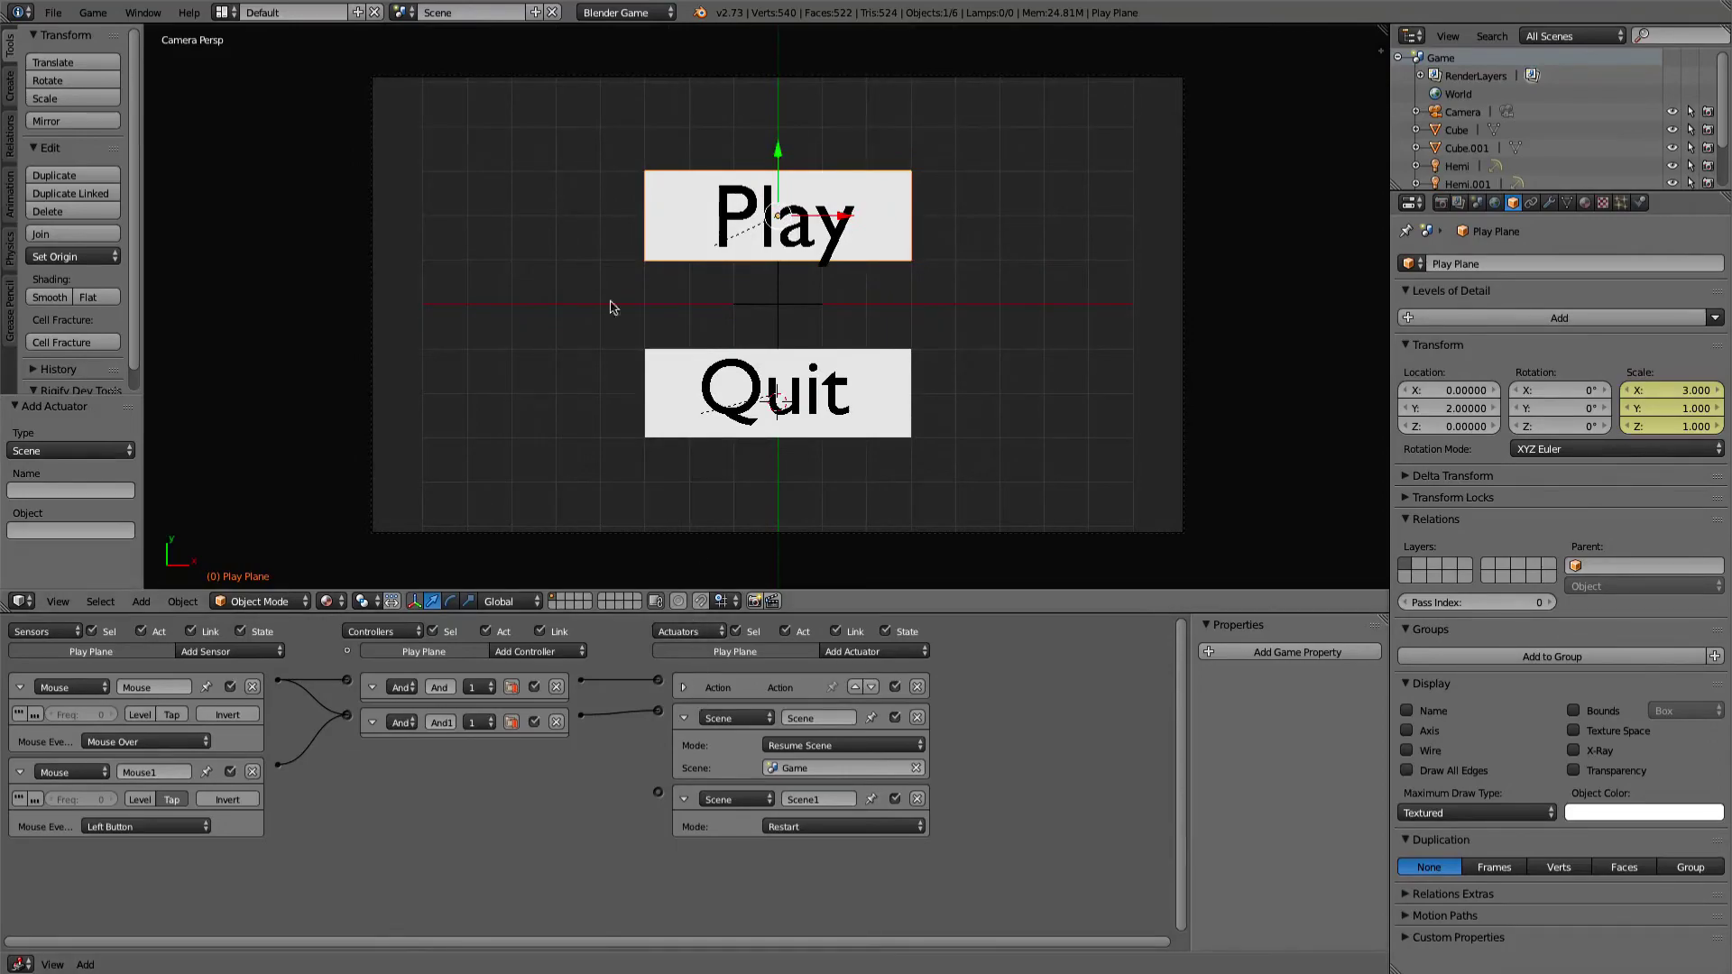
{"action": "left_click", "coordinate": [443, 11]}
{"action": "type", "text": "pause"}
{"action": "key", "text": "Return"}
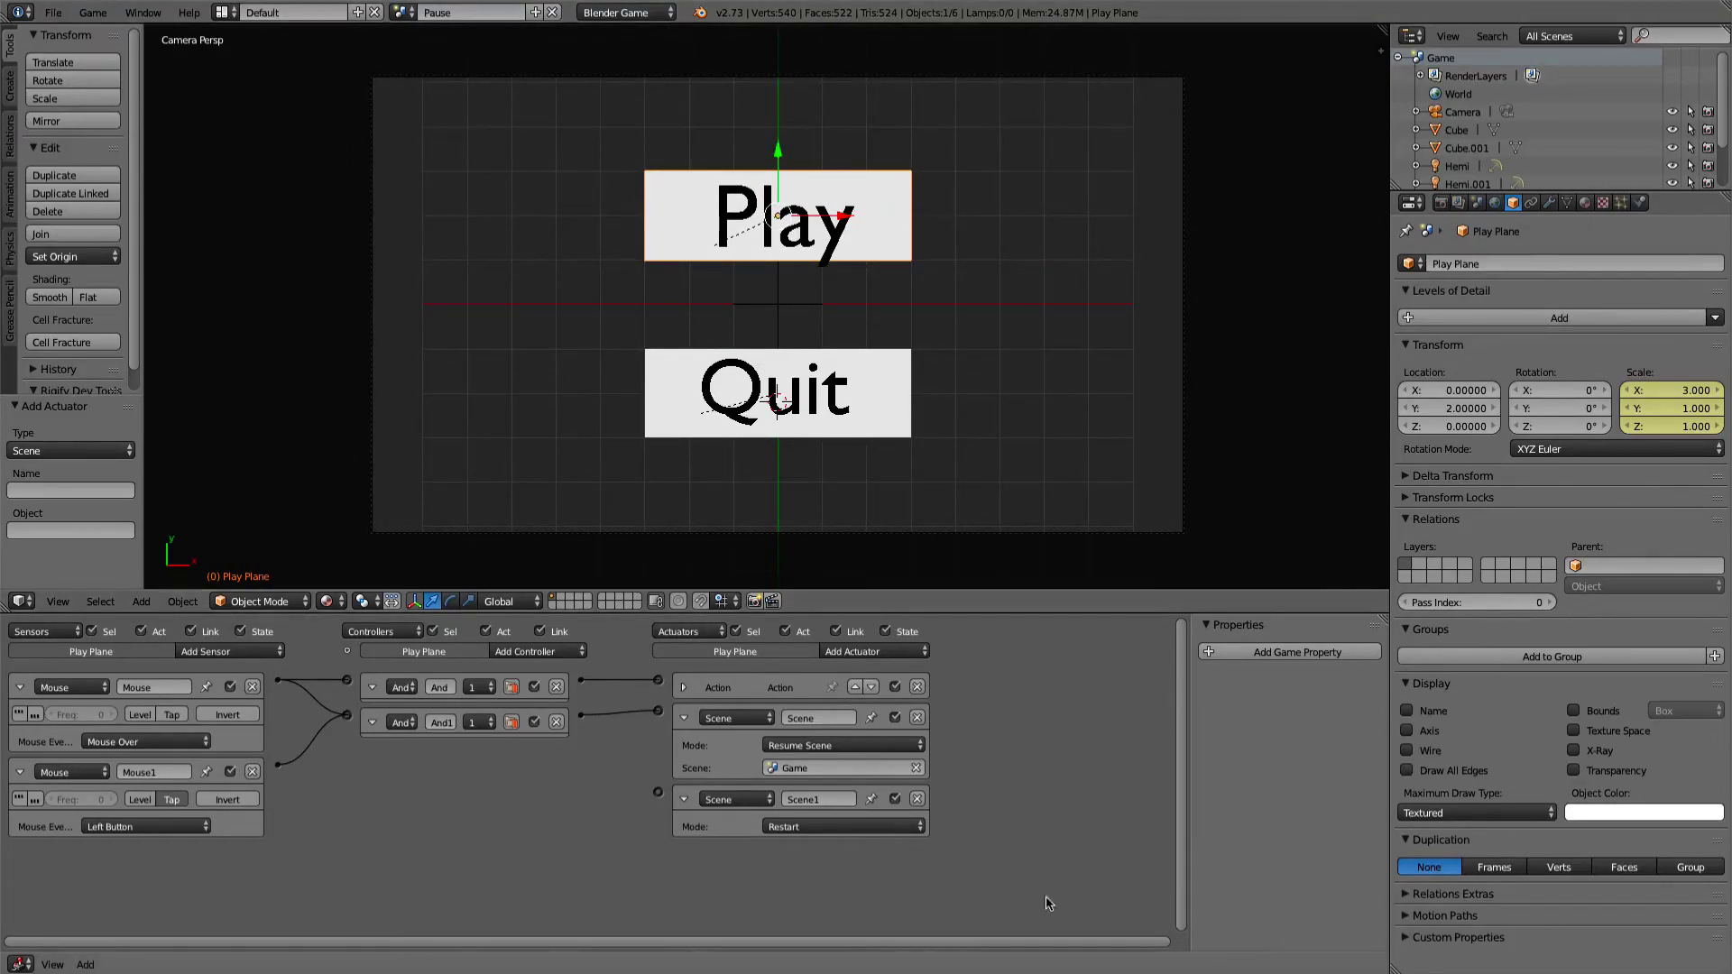
Set the new Scene actuator to Remove Scene for Pause, link it to the second And controller, and collapse both Scene actuators
{"action": "left_click", "coordinate": [888, 829]}
{"action": "left_click", "coordinate": [824, 719]}
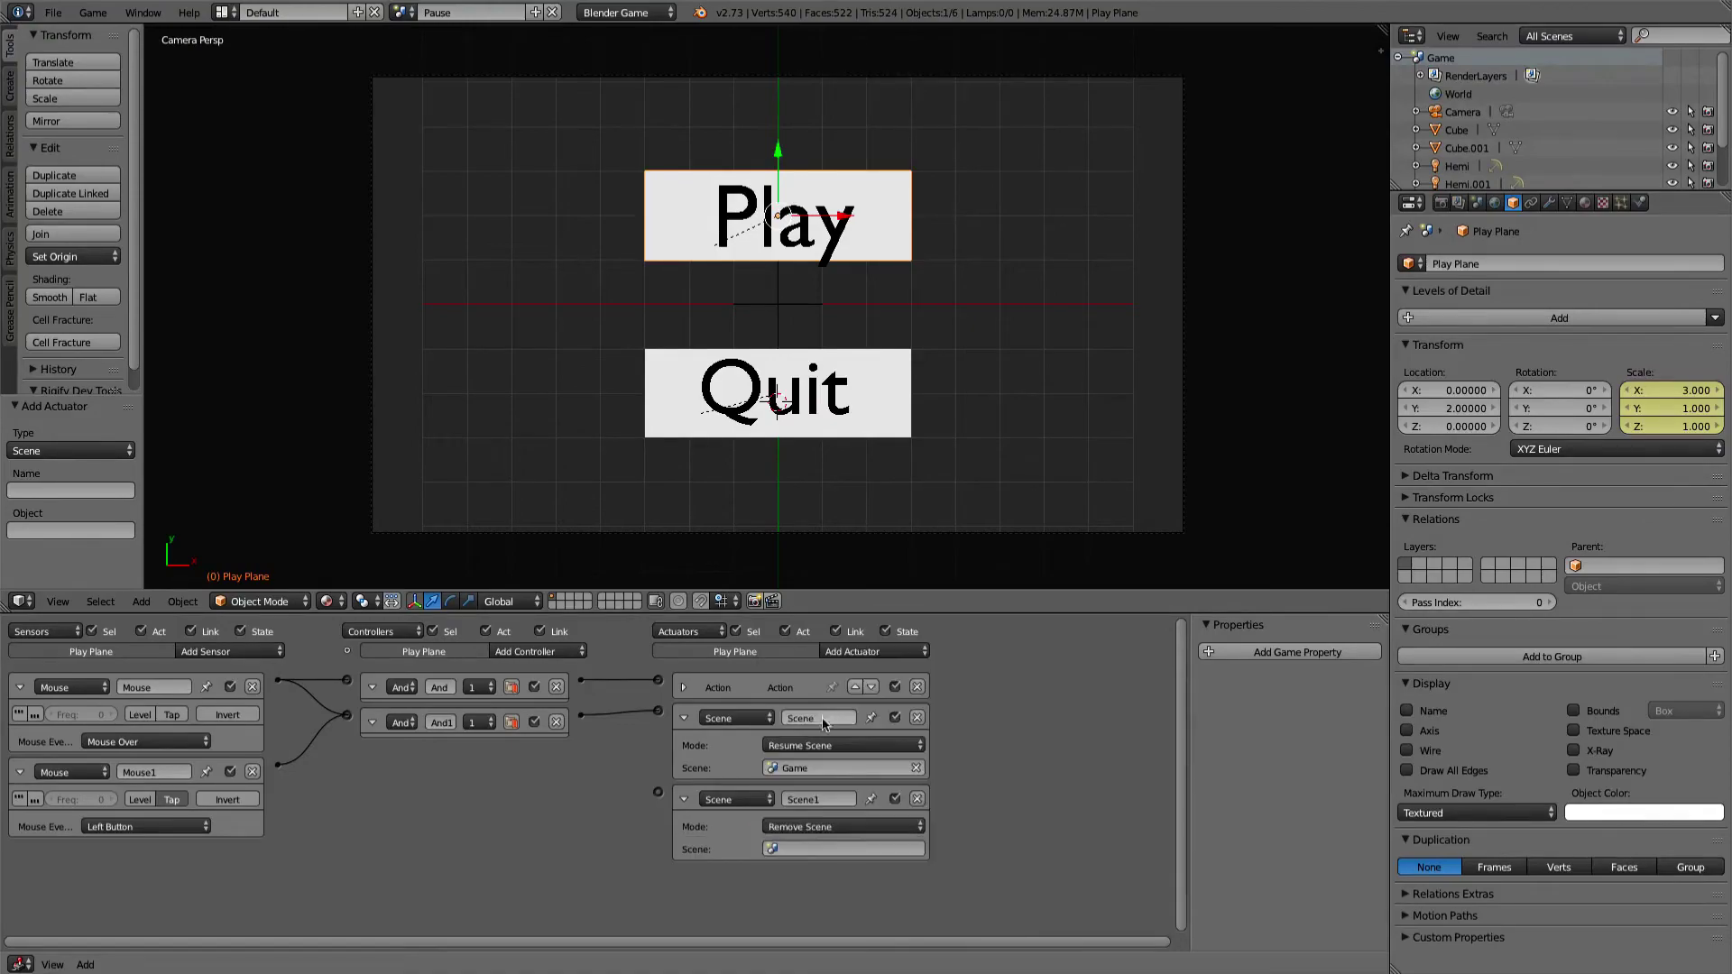
{"action": "left_click", "coordinate": [801, 848]}
{"action": "left_click", "coordinate": [817, 696]}
{"action": "left_click_drag", "start_coordinate": [582, 715], "coordinate": [658, 792]}
{"action": "left_click", "coordinate": [684, 719]}
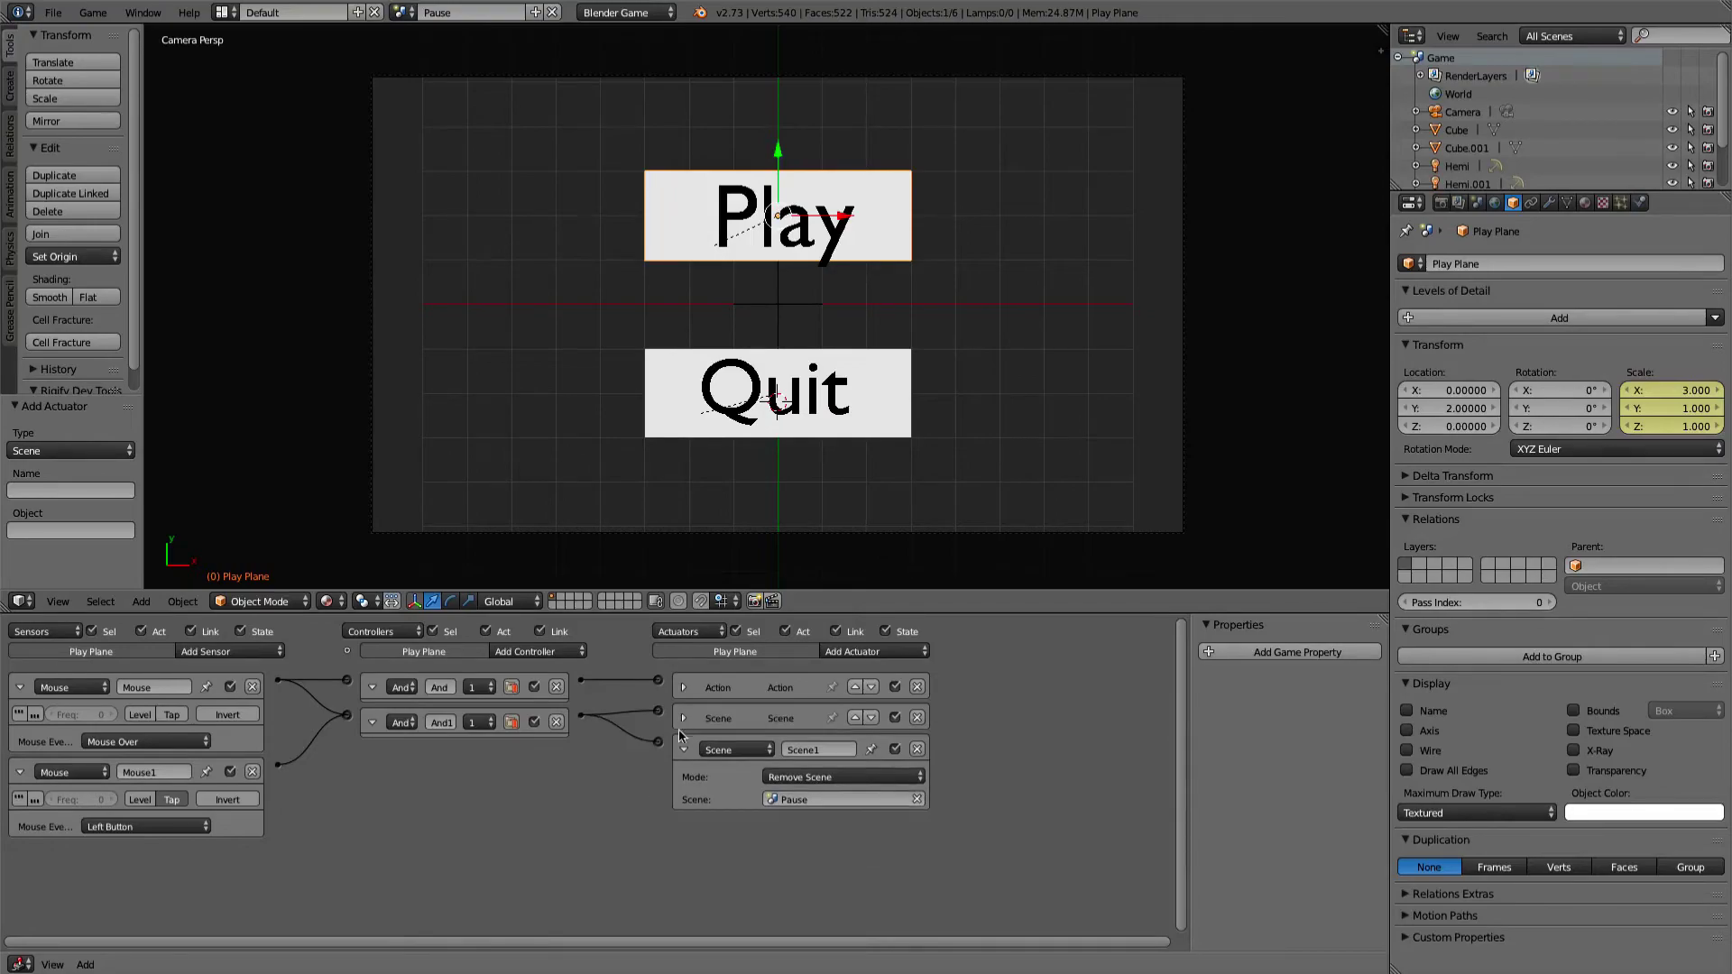
{"action": "left_click", "coordinate": [683, 749]}
Add a Mouse actuator in Visibility mode to the Play Plane and link it to the second And controller
{"action": "left_click", "coordinate": [874, 652]}
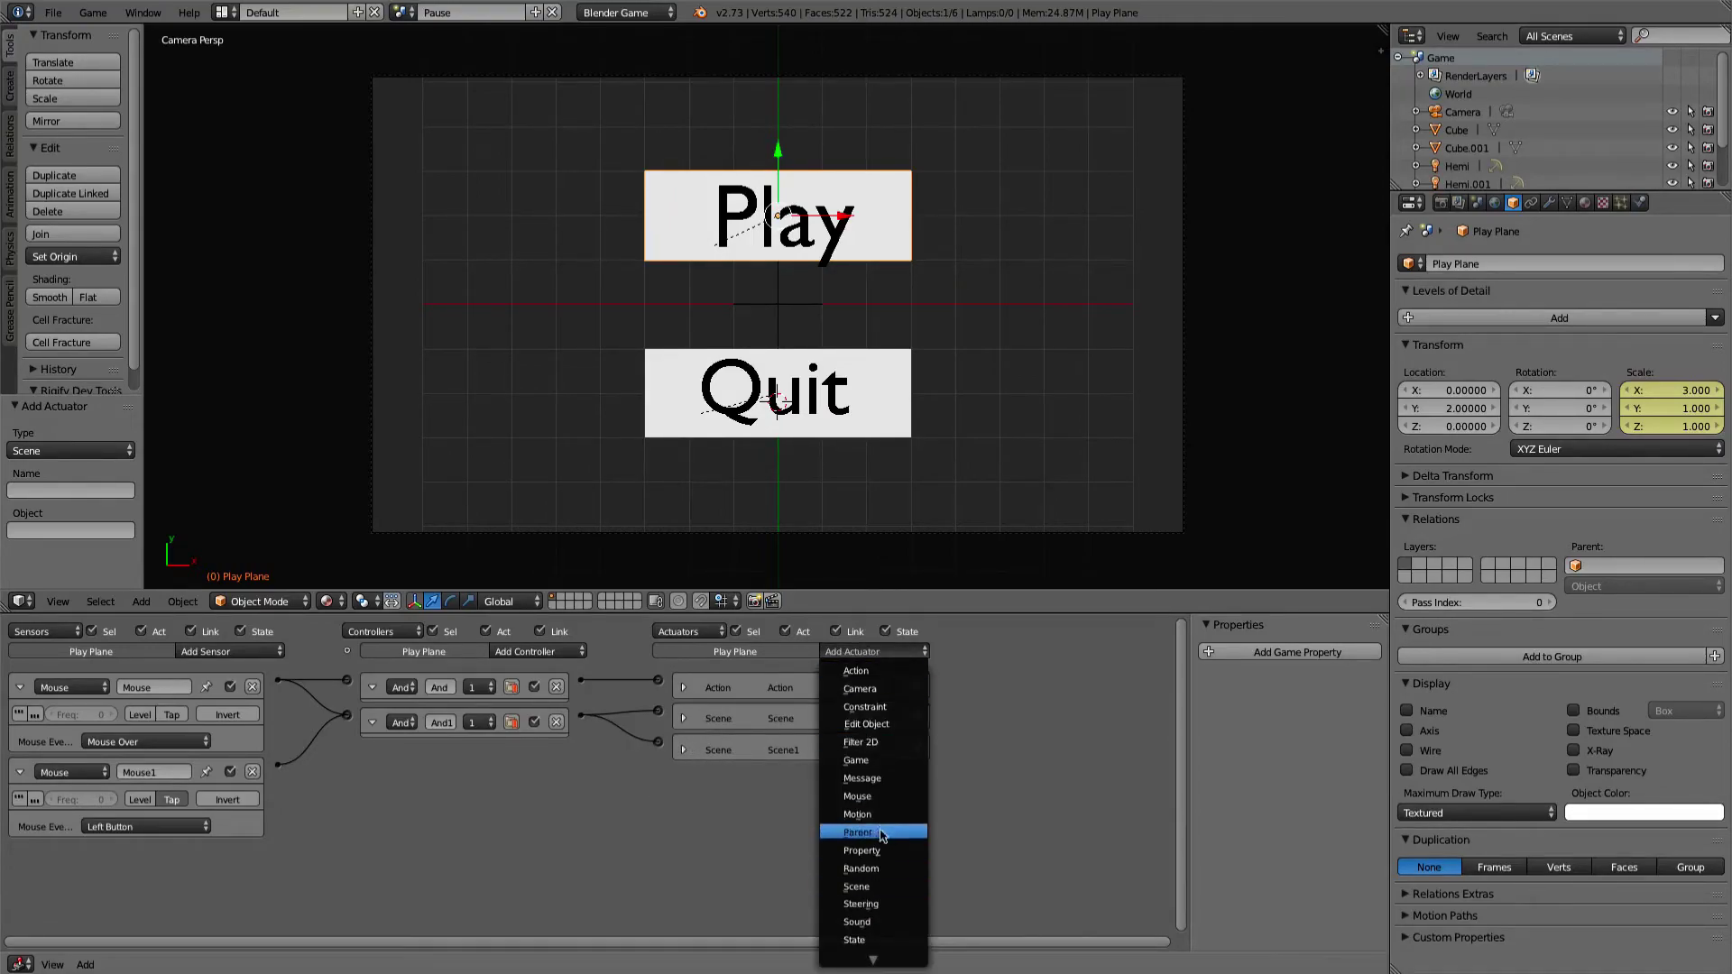
{"action": "left_click", "coordinate": [859, 796]}
{"action": "left_click", "coordinate": [790, 809]}
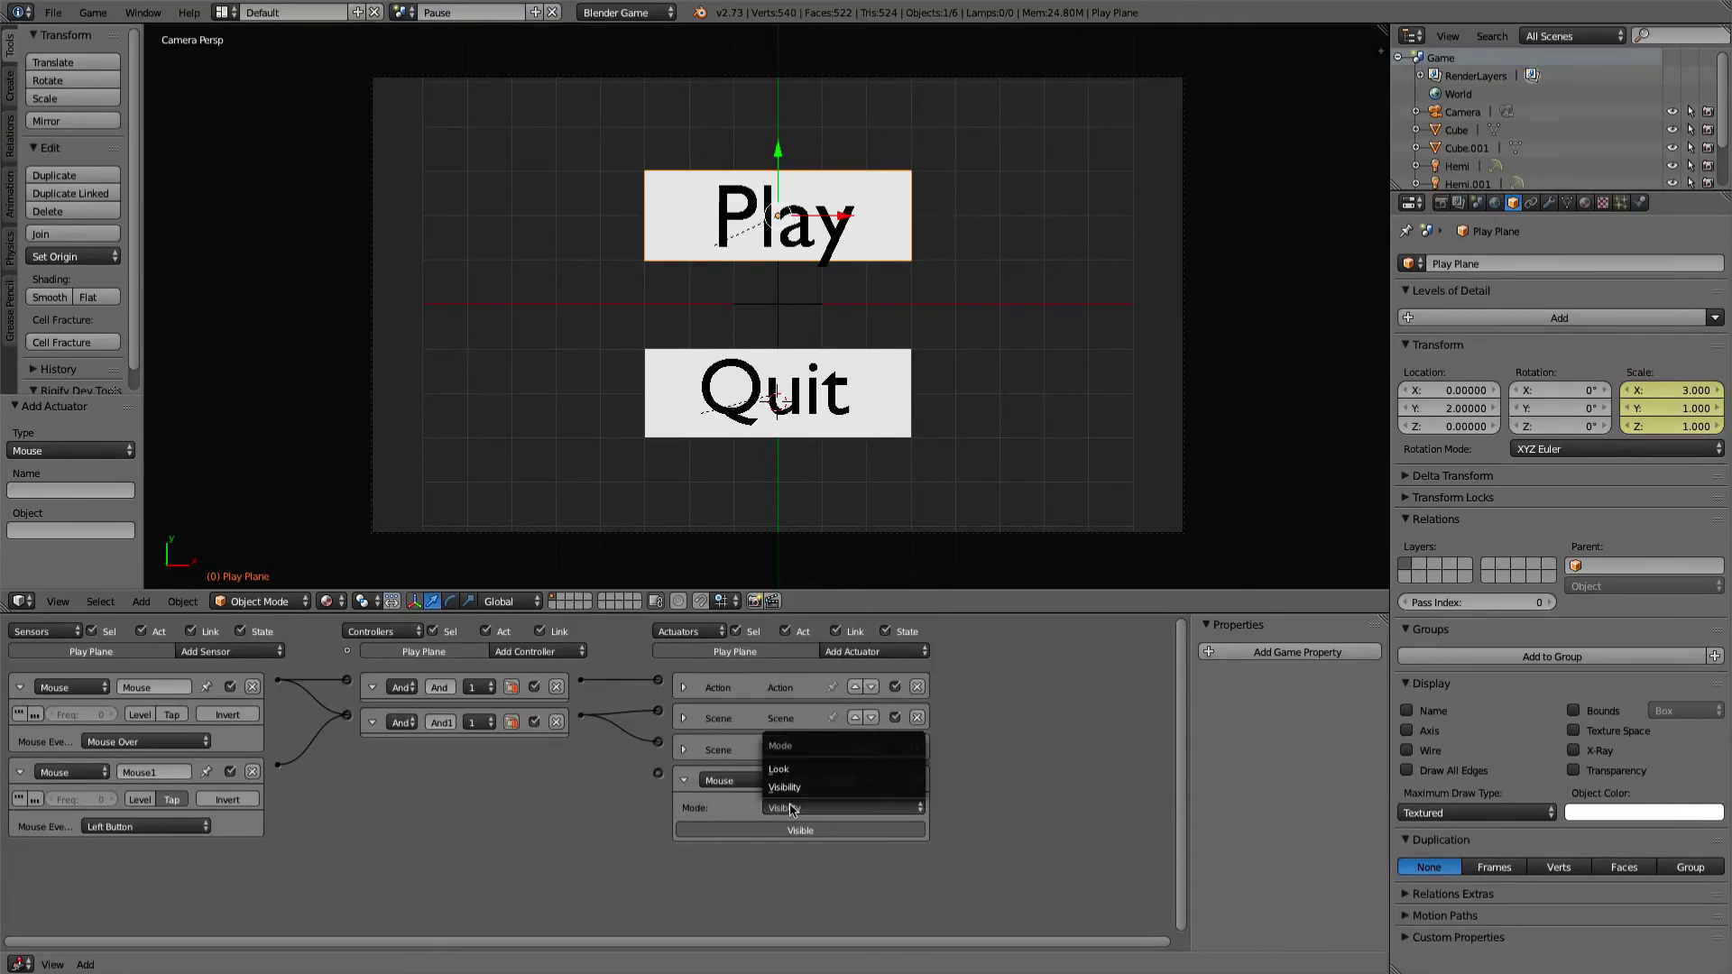
{"action": "left_click", "coordinate": [796, 828]}
{"action": "left_click_drag", "start_coordinate": [654, 773], "coordinate": [580, 715]}
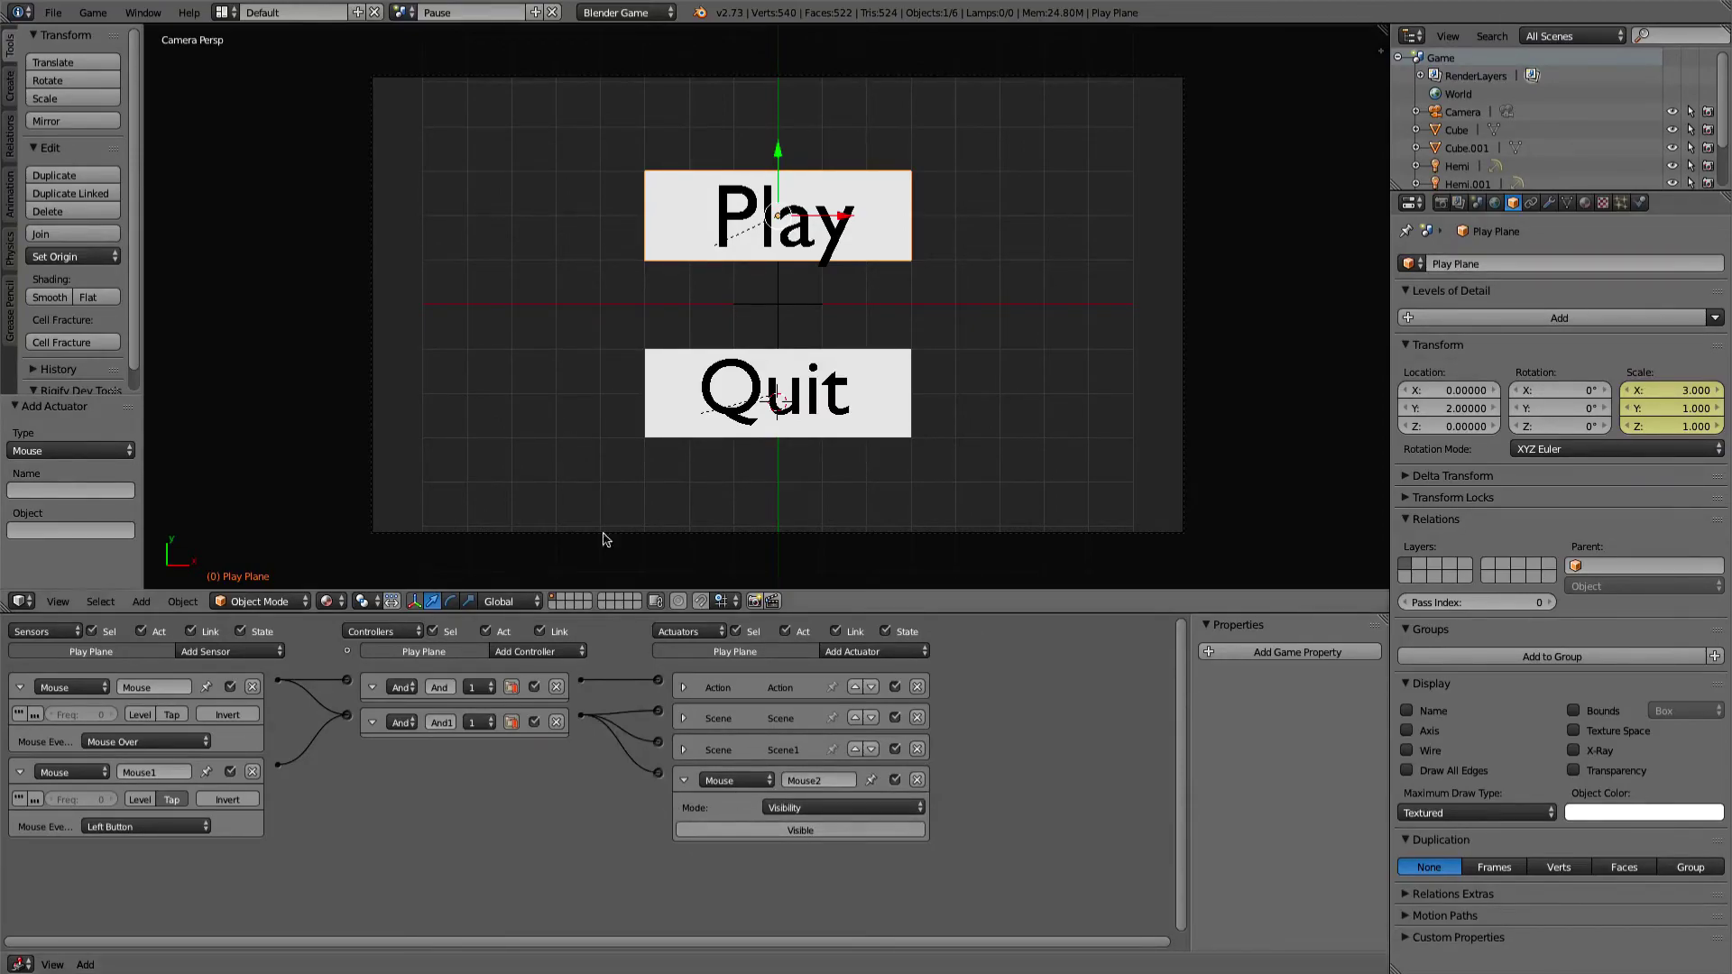
Run the Pause scene and test the Play button in the game
{"action": "scroll", "coordinate": [587, 216], "scroll_direction": "up", "scroll_amount": 2}
{"action": "scroll", "coordinate": [542, 180], "scroll_direction": "down", "scroll_amount": 1}
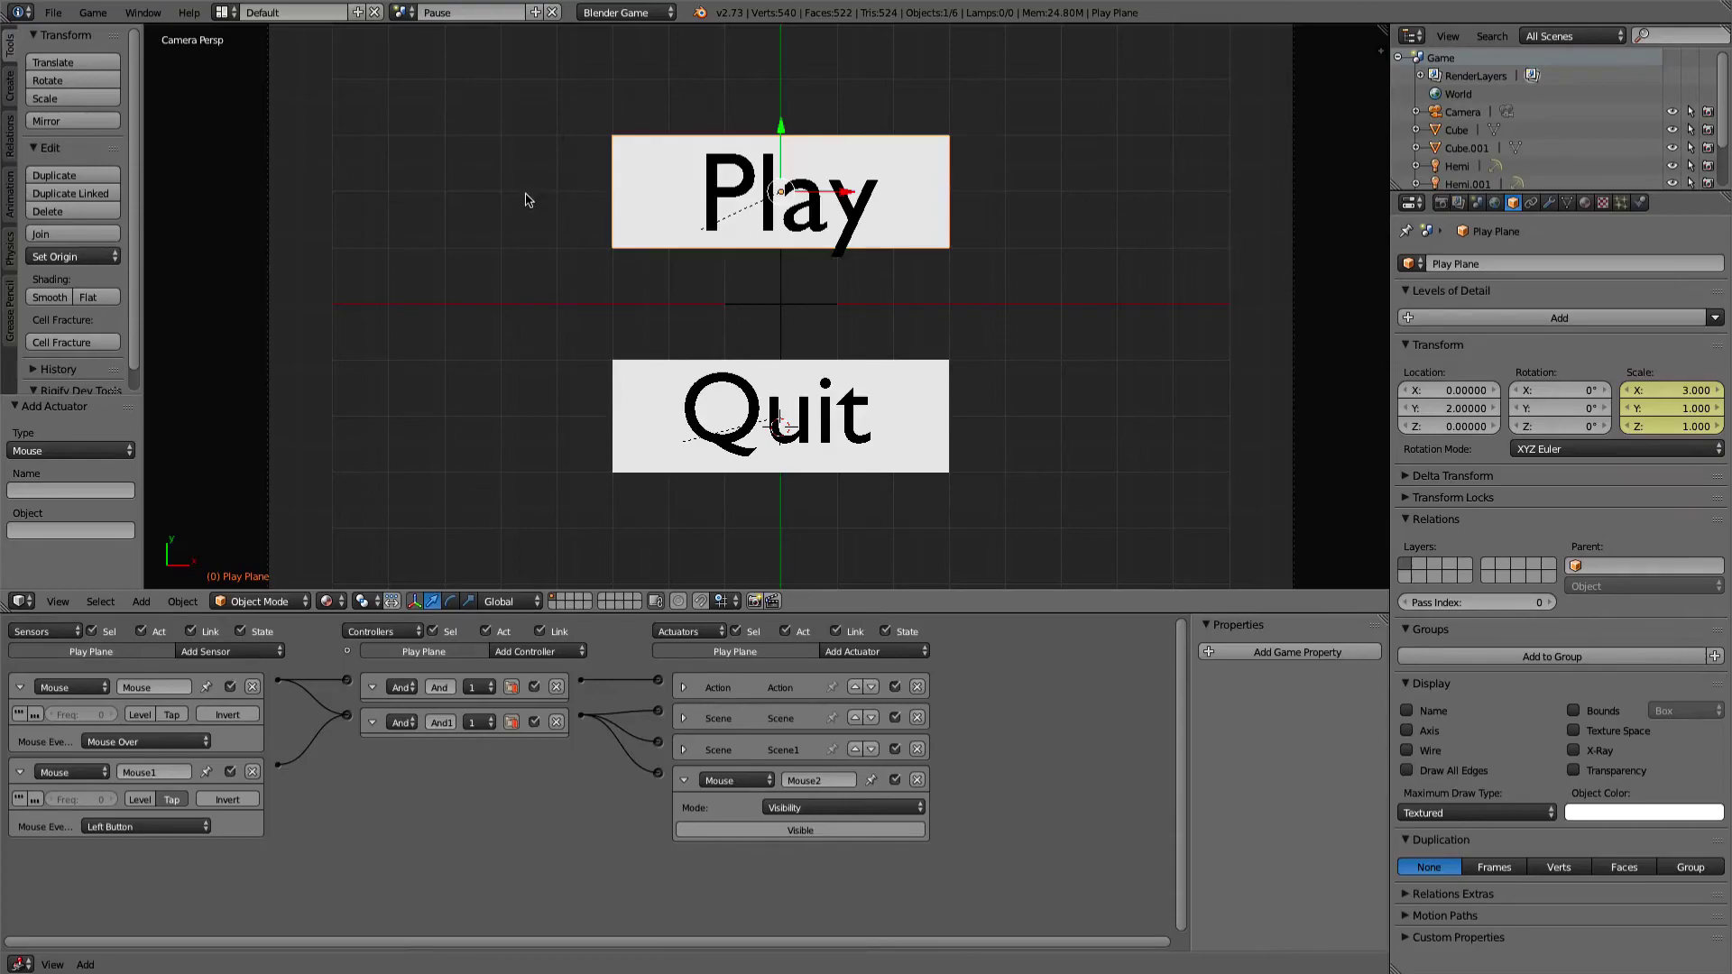
{"action": "key", "text": "p"}
{"action": "left_click", "coordinate": [729, 216]}
{"action": "scroll", "coordinate": [536, 200], "scroll_direction": "down", "scroll_amount": 1}
{"action": "scroll", "coordinate": [593, 303], "scroll_direction": "up", "scroll_amount": 1}
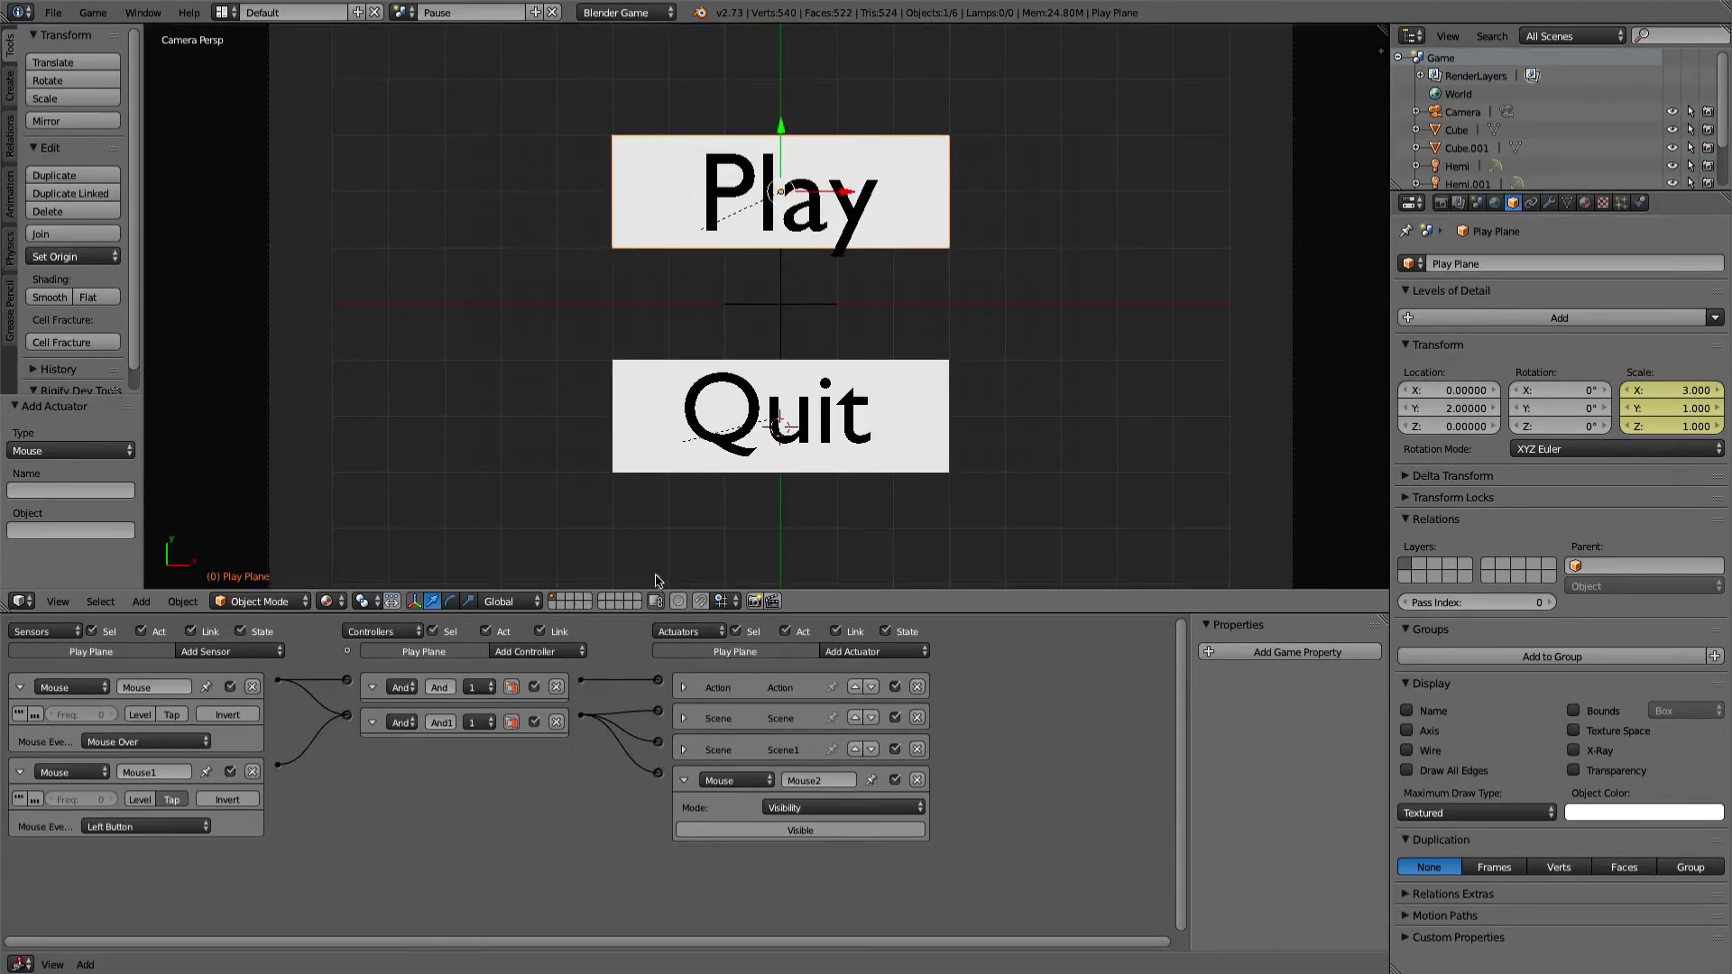
Switch to the Game scene and add a second Scene actuator to its Camera
{"action": "scroll", "coordinate": [638, 276], "scroll_direction": "down", "scroll_amount": 1}
{"action": "scroll", "coordinate": [638, 276], "scroll_direction": "up", "scroll_amount": 1}
{"action": "left_click", "coordinate": [402, 12]}
{"action": "left_click", "coordinate": [420, 40]}
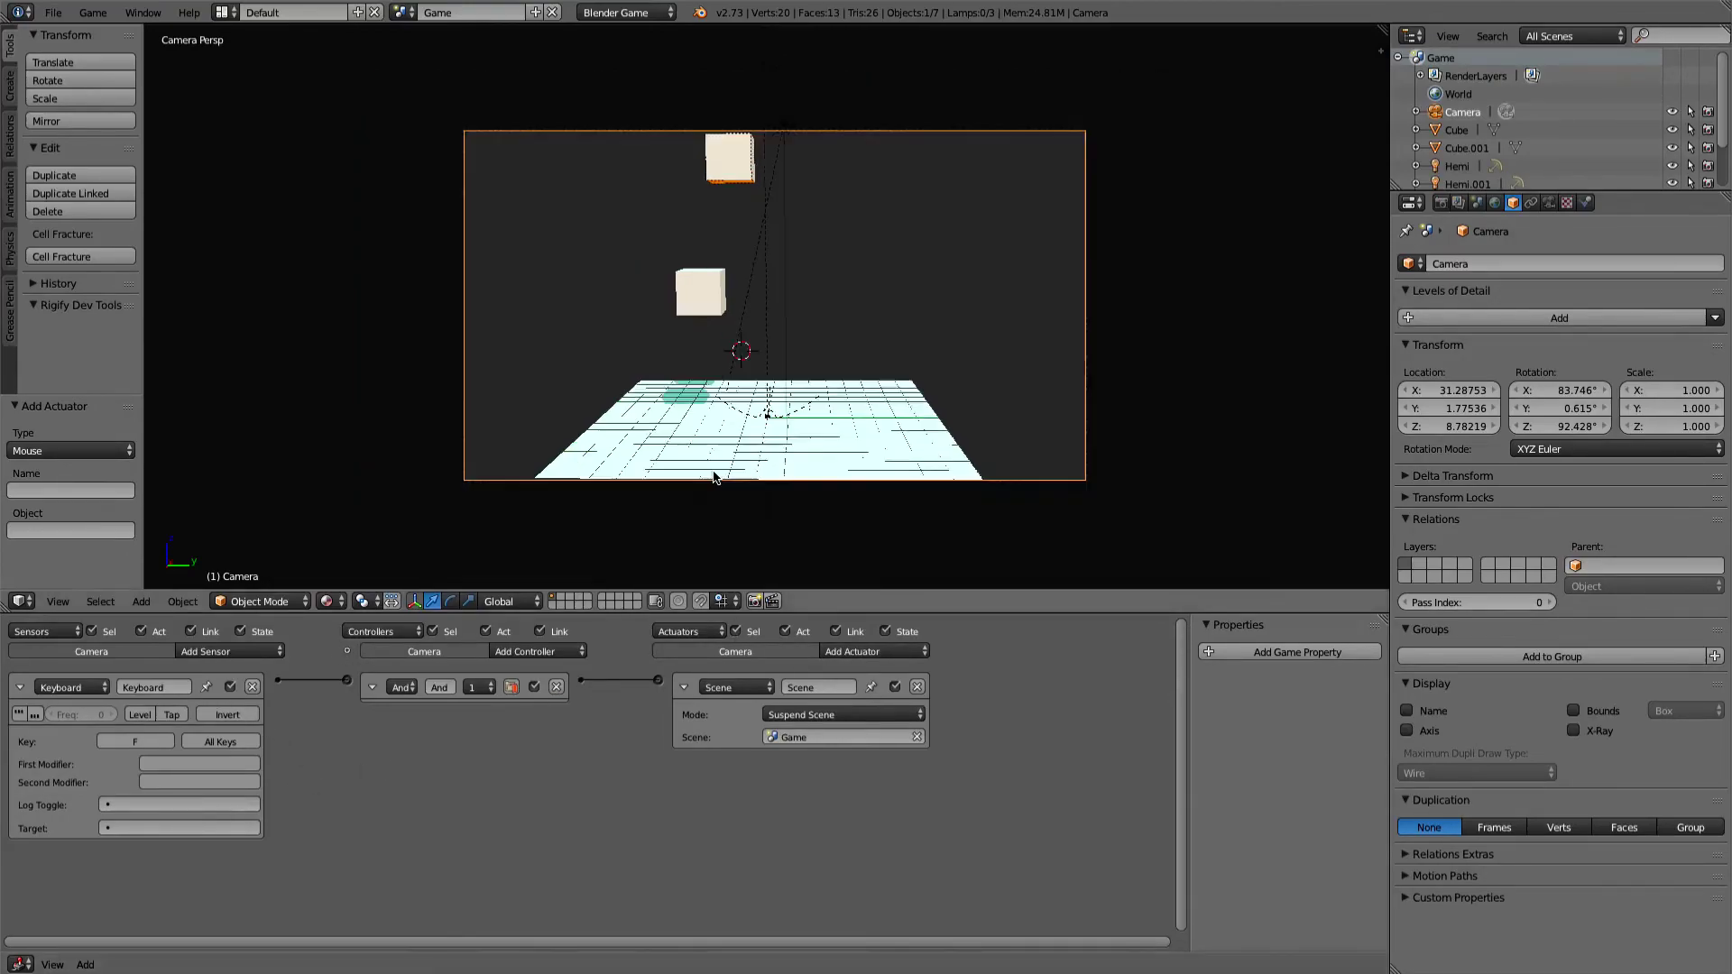
{"action": "left_click", "coordinate": [910, 653]}
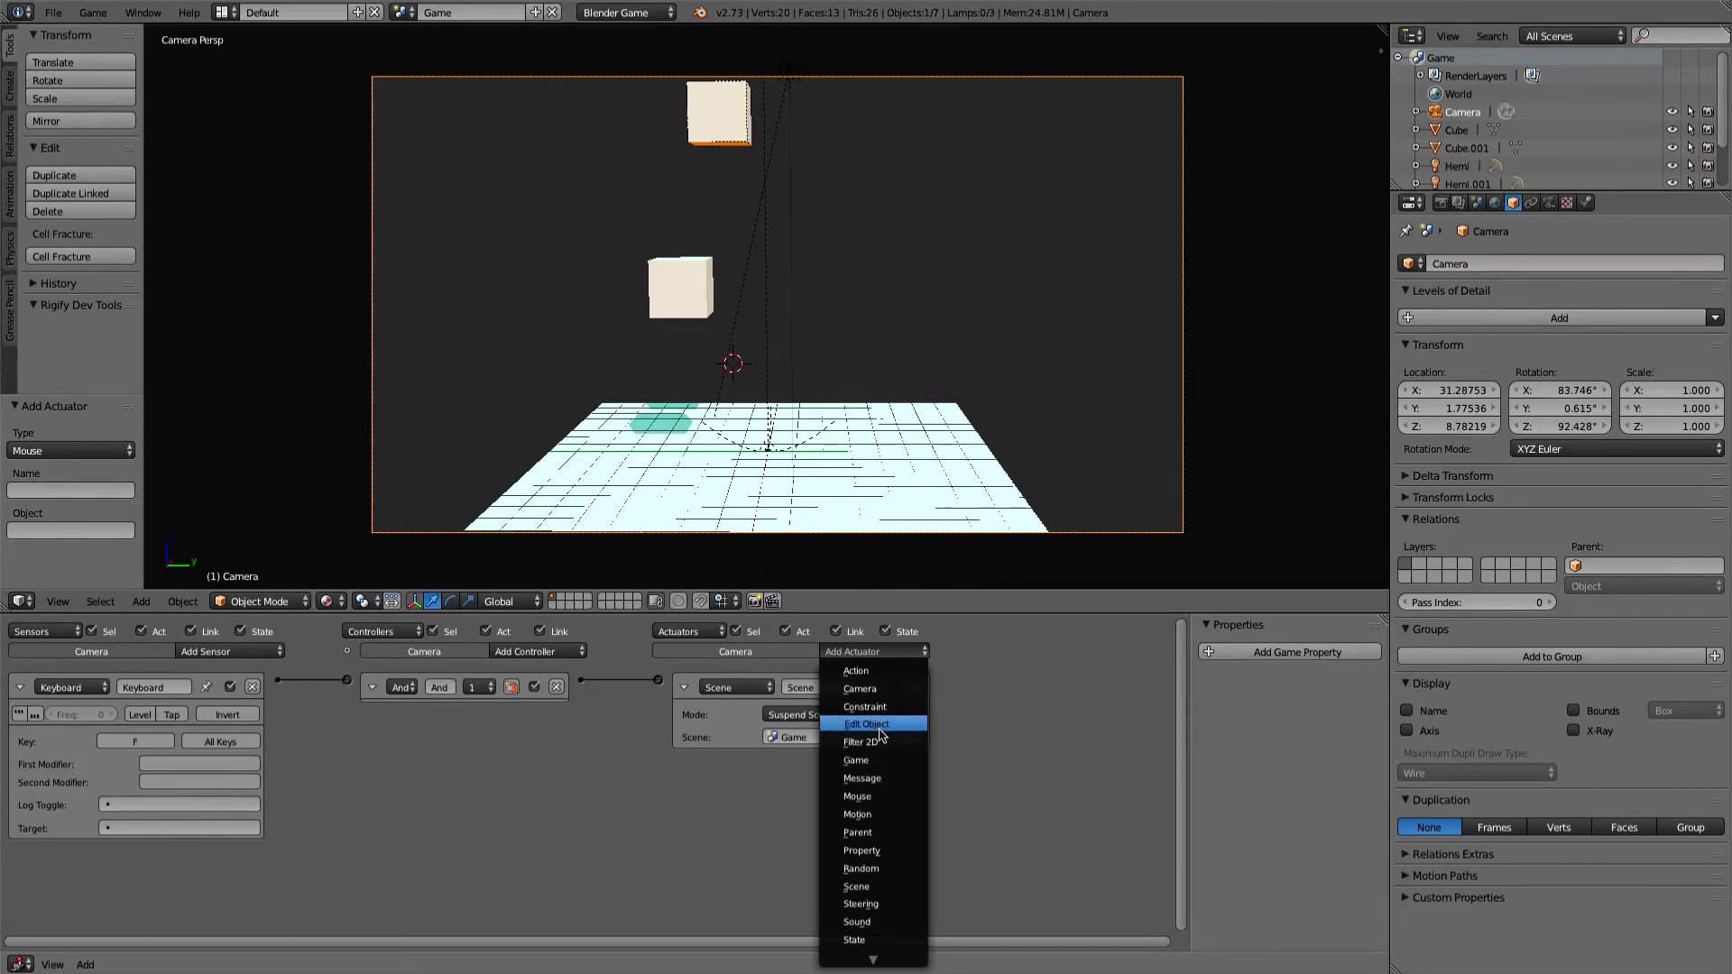
{"action": "left_click", "coordinate": [879, 887]}
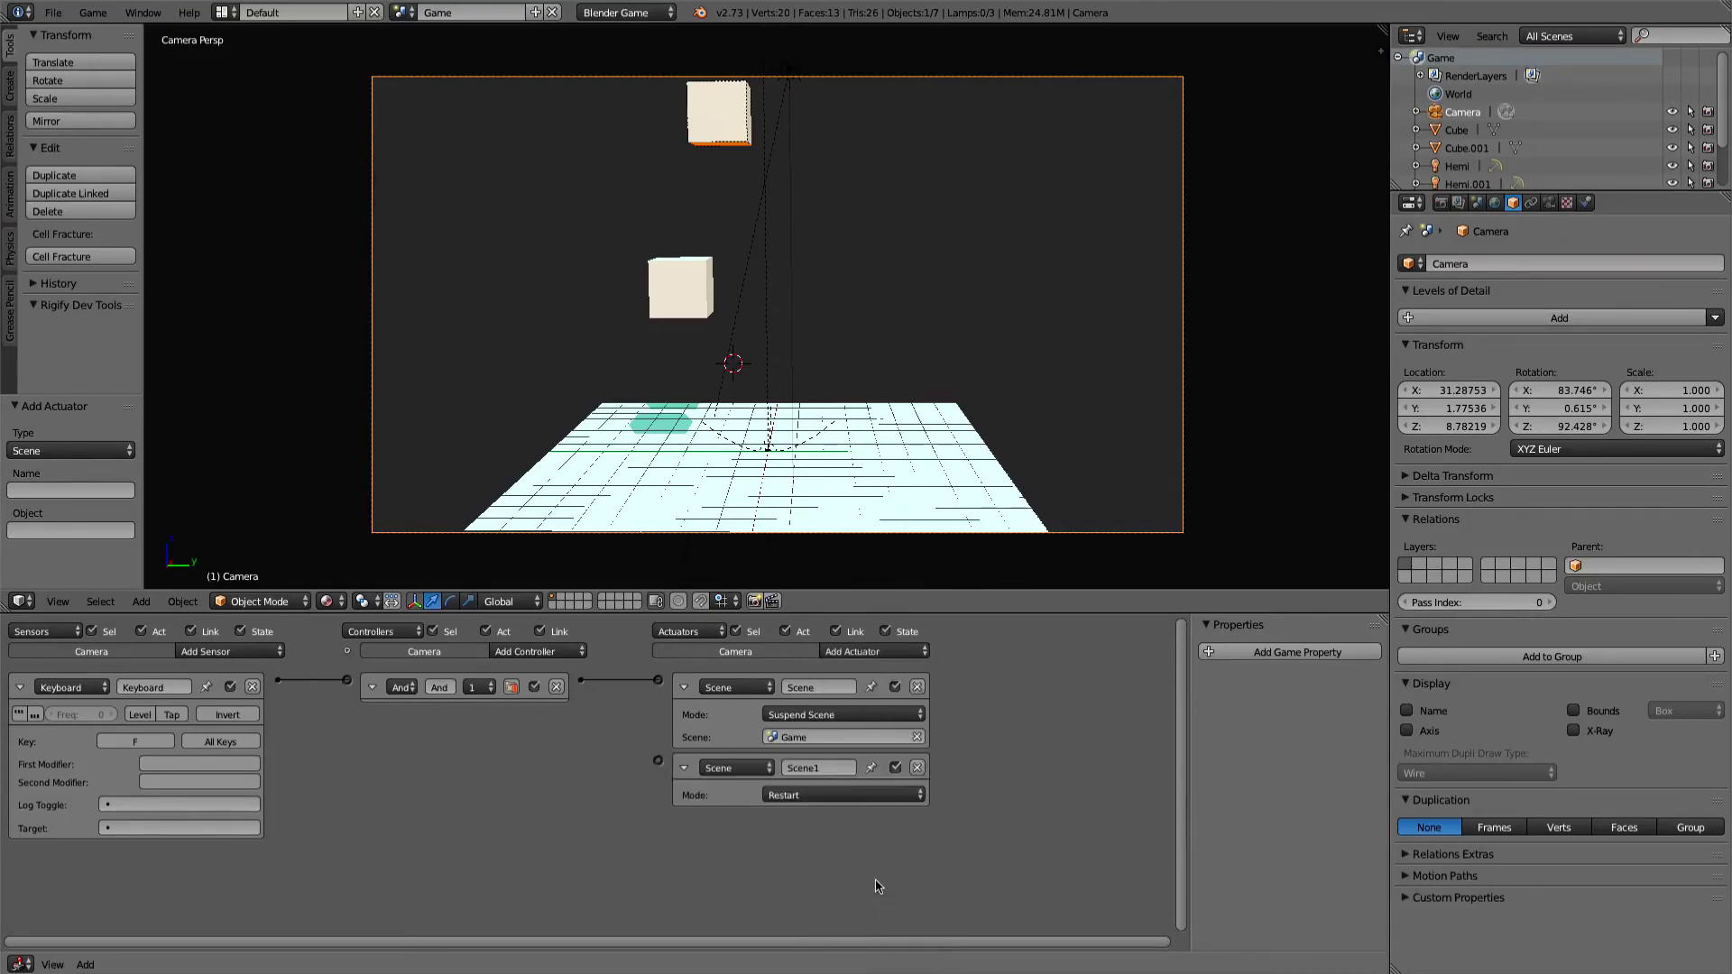
Set the Camera's new Scene actuator to Add Overlay Scene for Pause and link the And controller to it
{"action": "left_click", "coordinate": [799, 798]}
{"action": "left_click", "coordinate": [817, 725]}
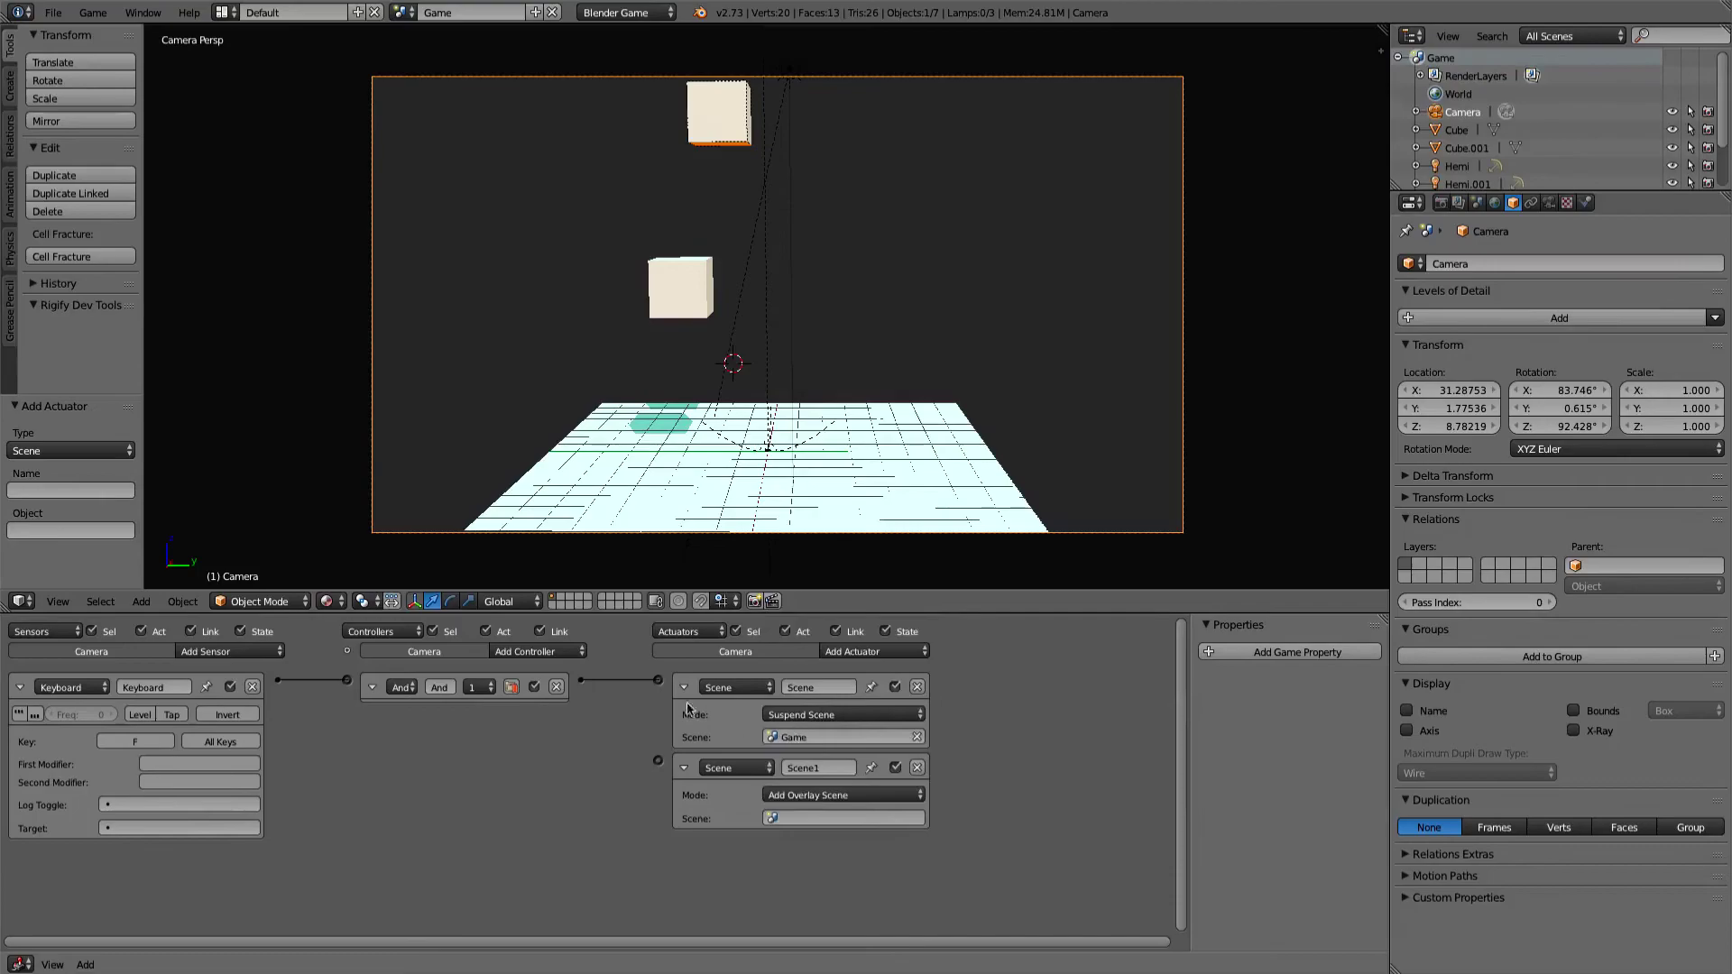
{"action": "left_click_drag", "start_coordinate": [579, 682], "coordinate": [658, 760]}
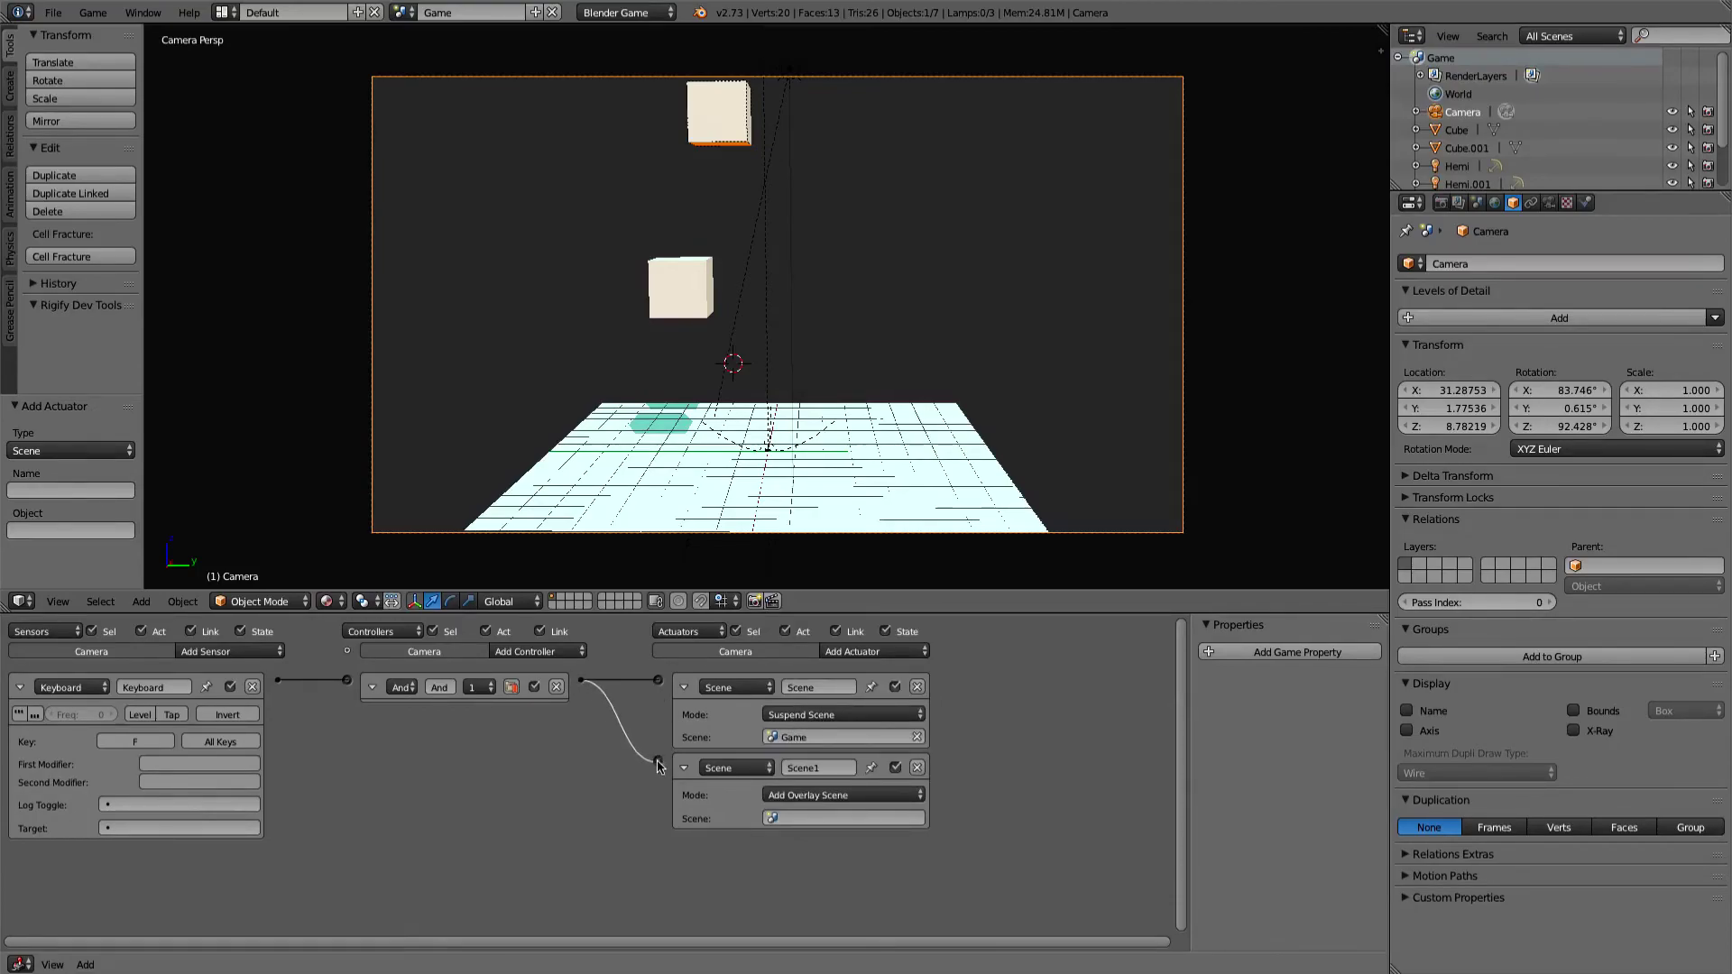
{"action": "left_click", "coordinate": [840, 820]}
{"action": "left_click", "coordinate": [783, 666]}
Run the game, pause it, resume with the Play button, pause it again and exit with the Quit button
{"action": "key", "text": "p"}
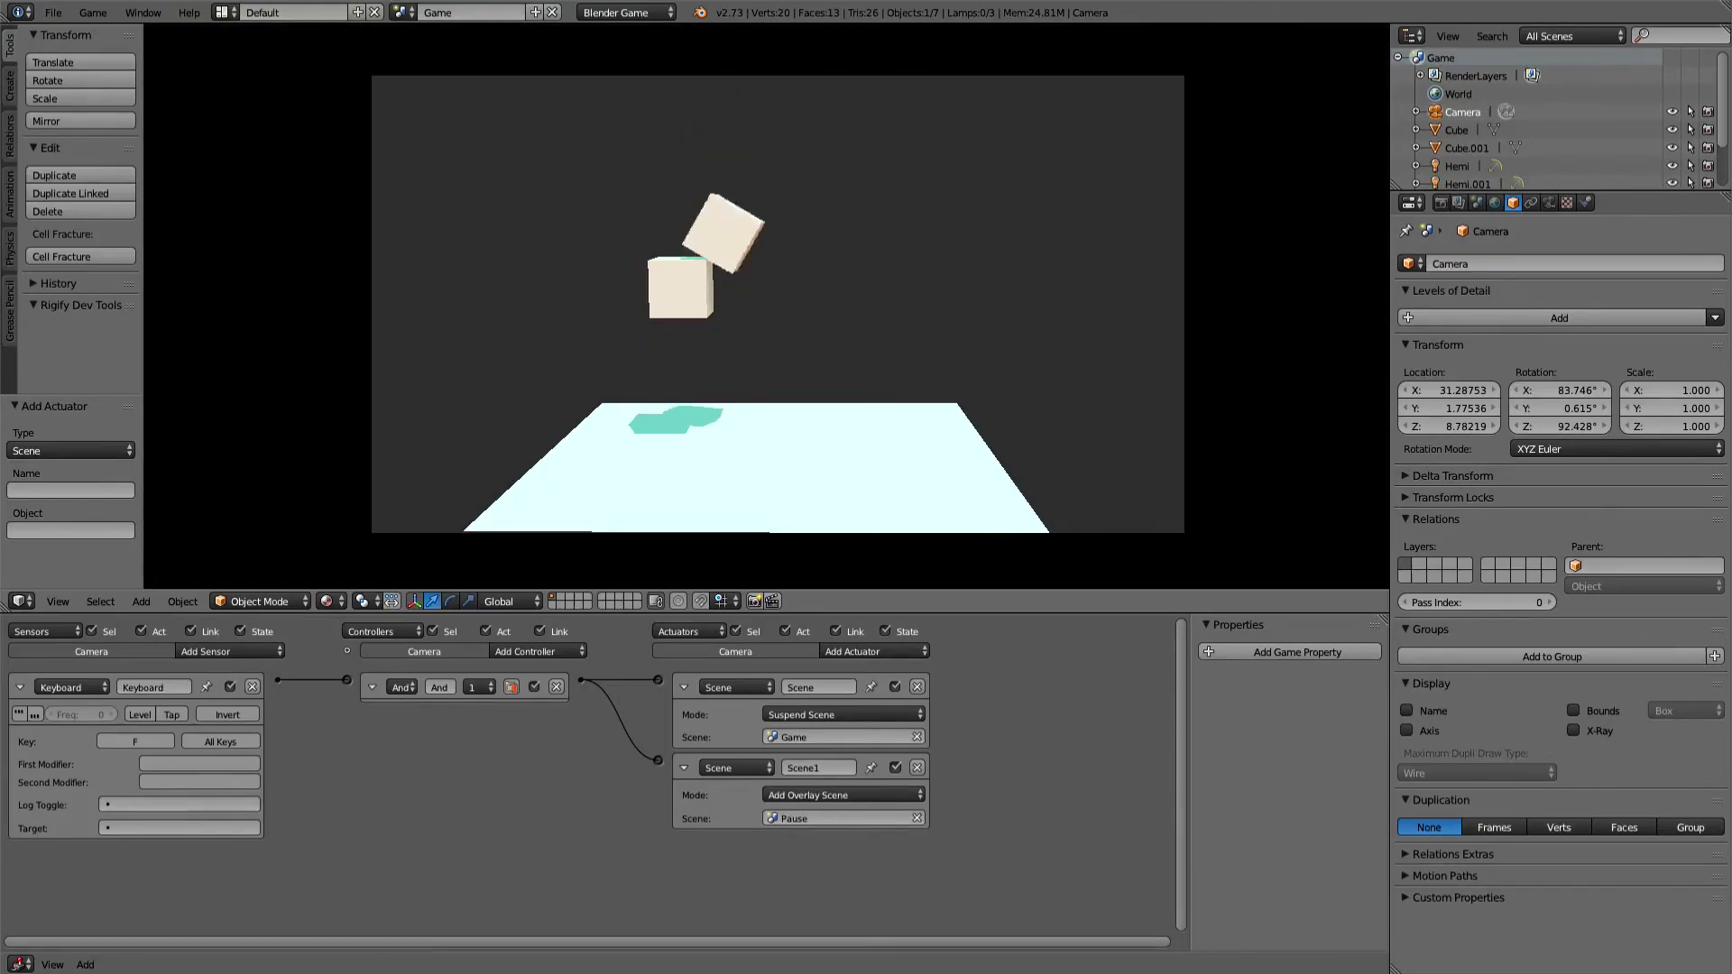
{"action": "key", "text": "f"}
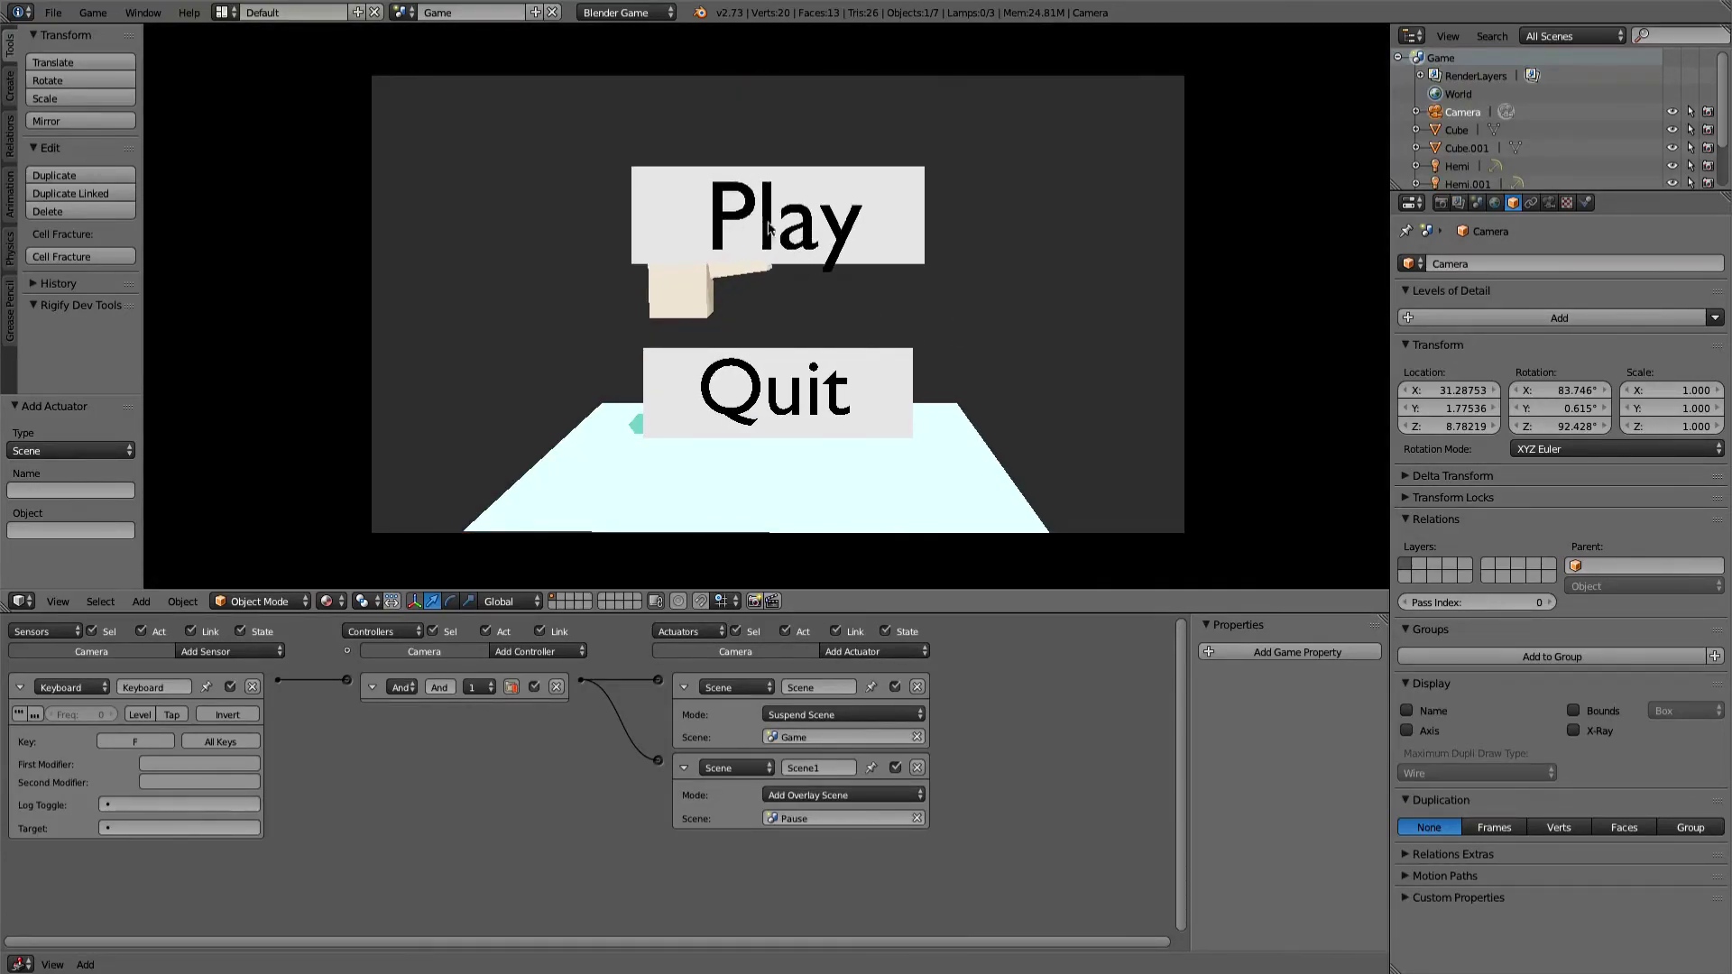
{"action": "left_click", "coordinate": [821, 244]}
{"action": "key", "text": "f"}
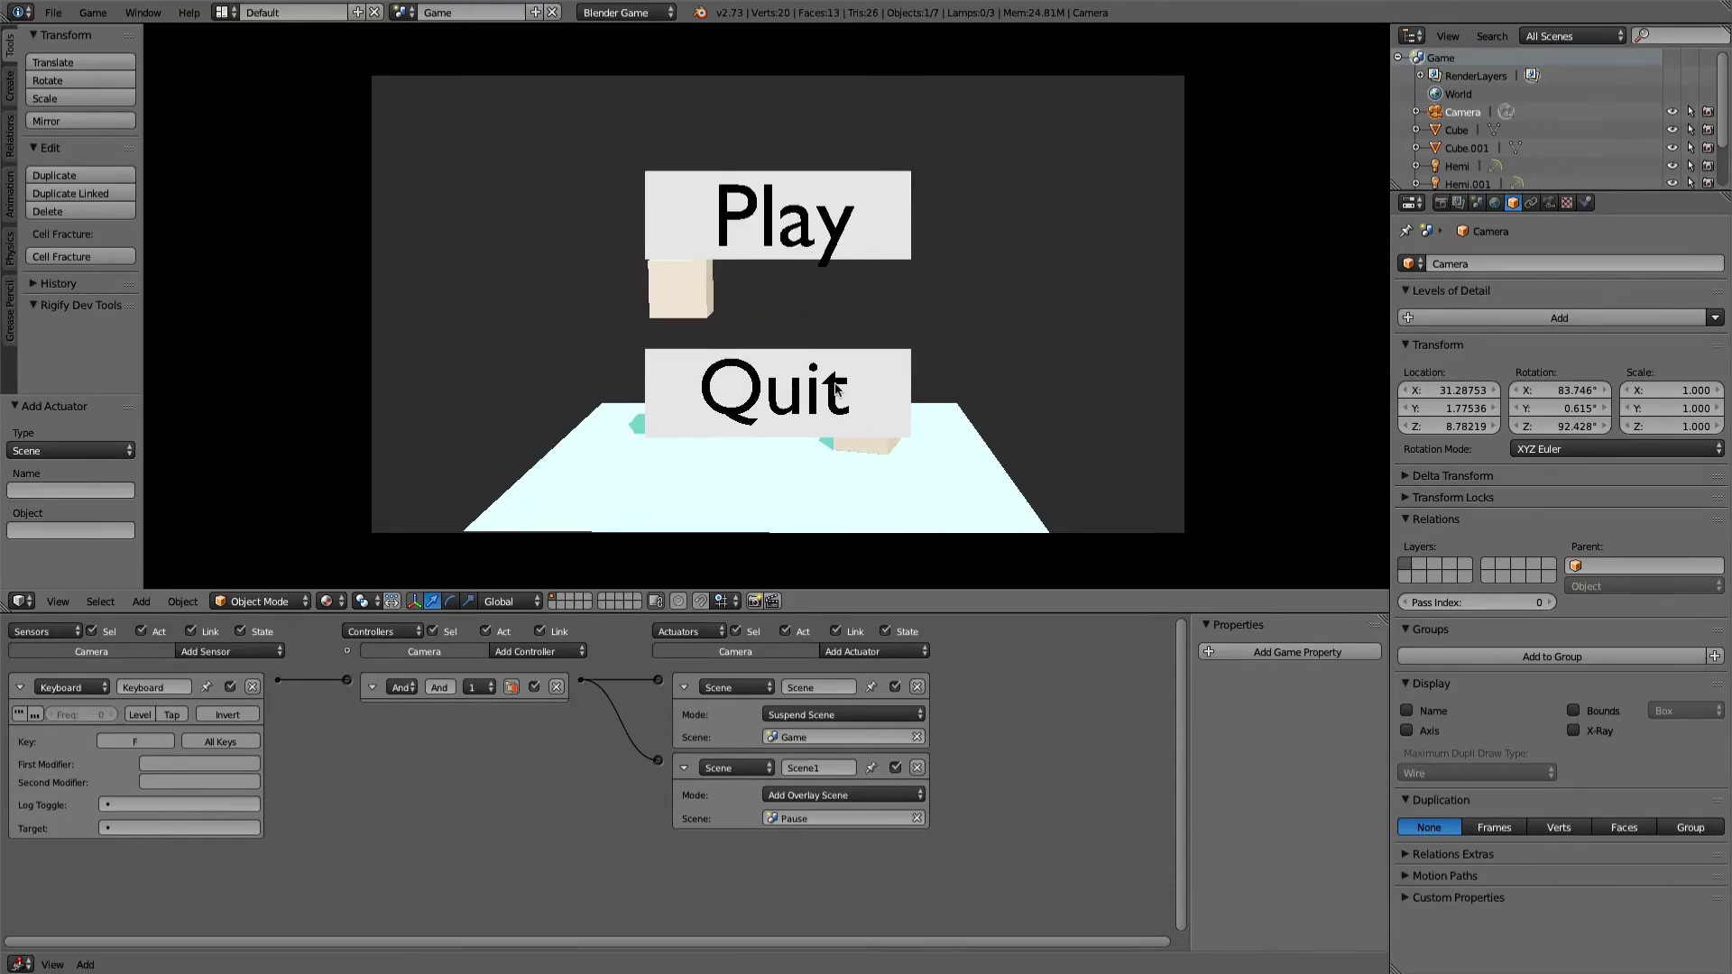
{"action": "left_click", "coordinate": [776, 402]}
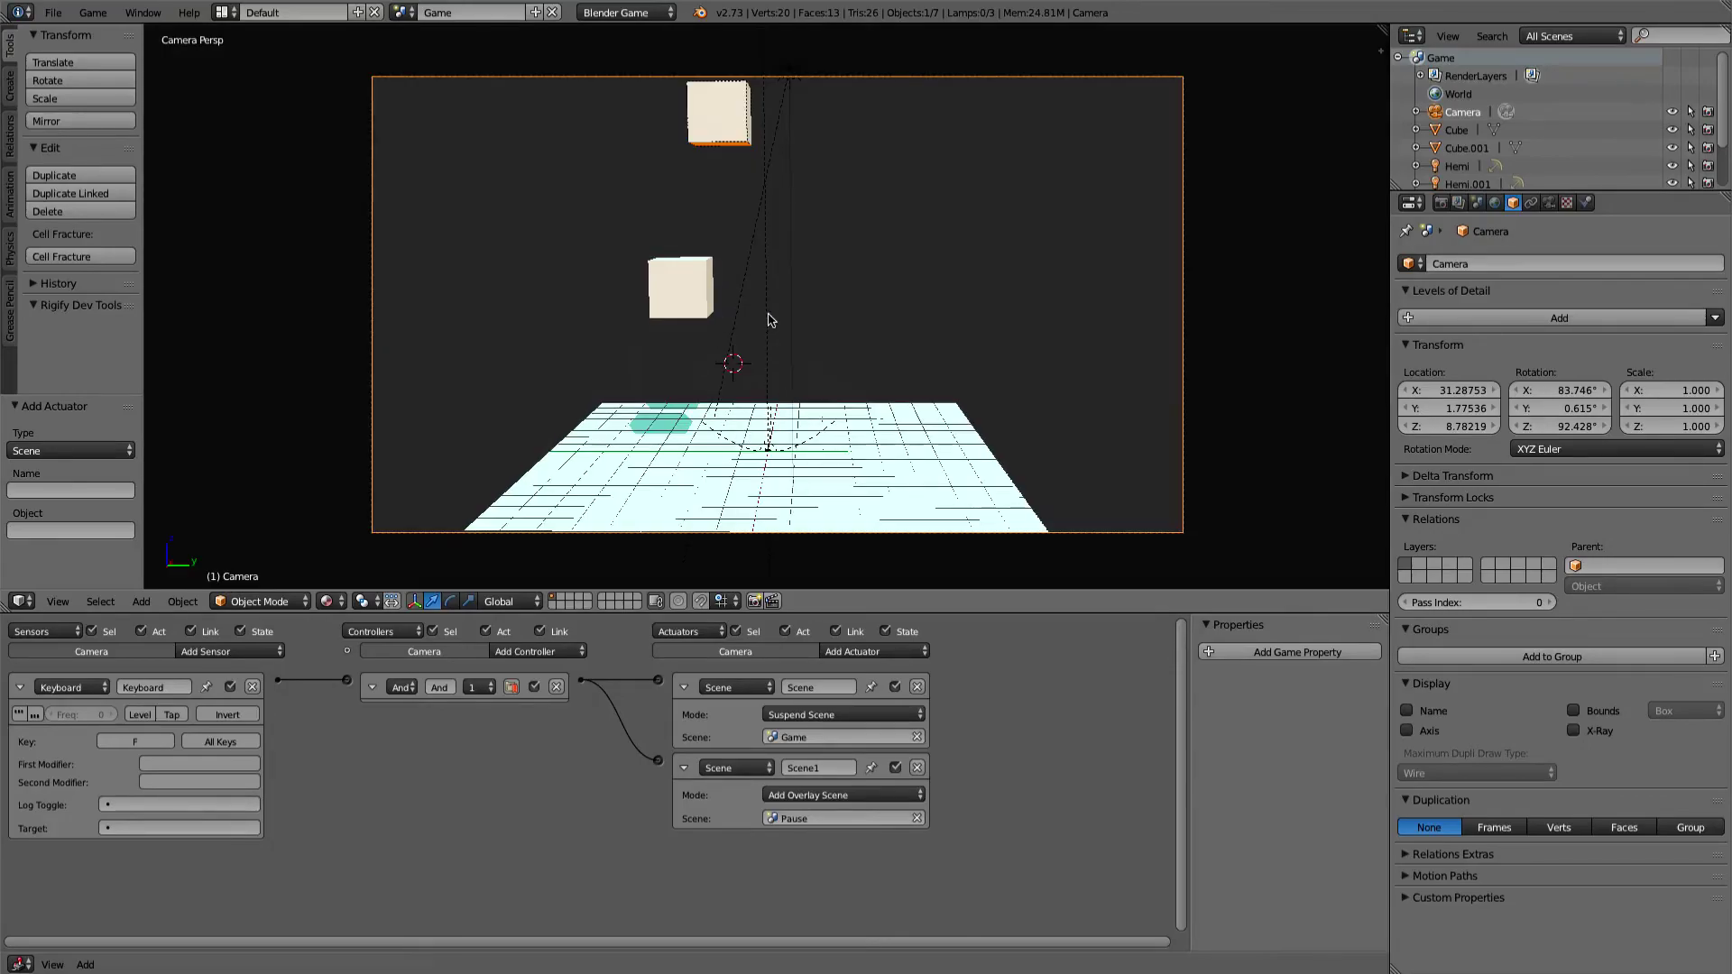